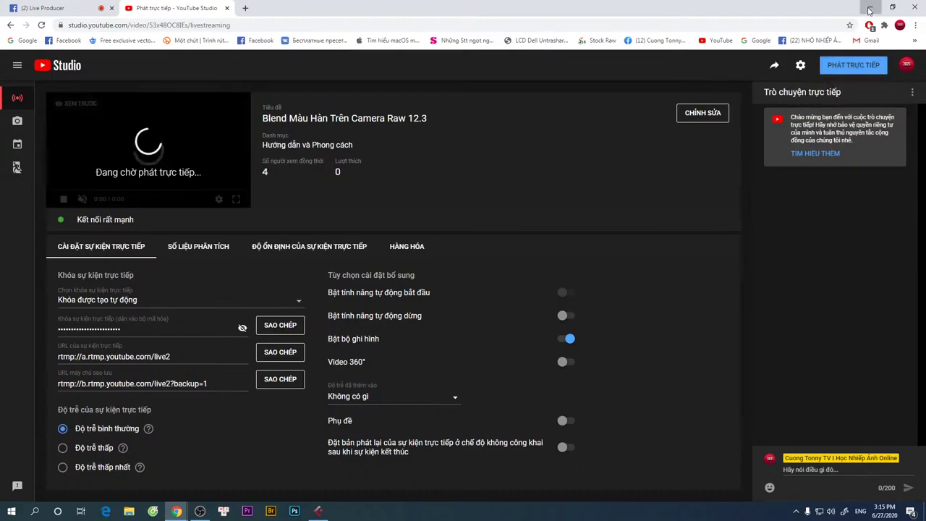
- Minimise Chrome with Win+D to reveal the Windows desktop
{"action": "key", "text": "super+d"}
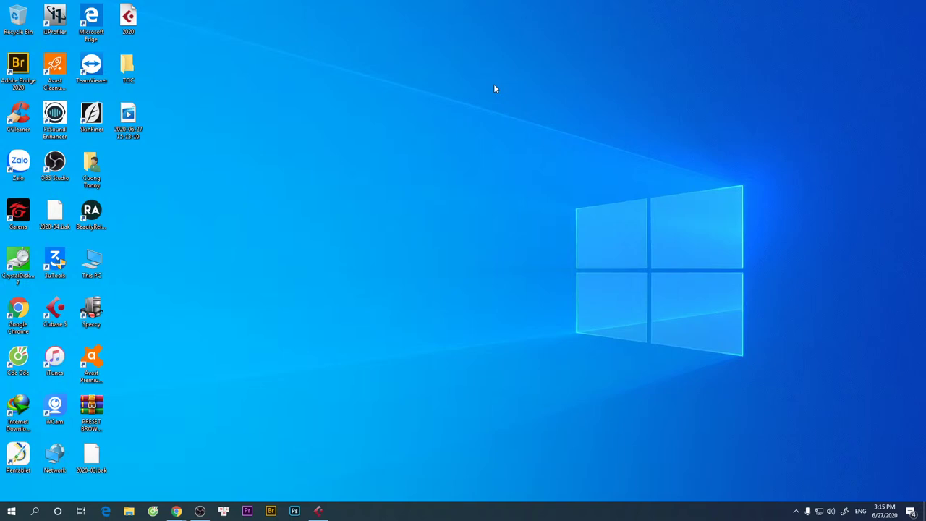
- Refresh the desktop six times, then restore Chrome showing the YouTube Studio livestream
{"action": "right_click", "coordinate": [438, 182]}
{"action": "left_click", "coordinate": [374, 228]}
{"action": "right_click", "coordinate": [277, 111]}
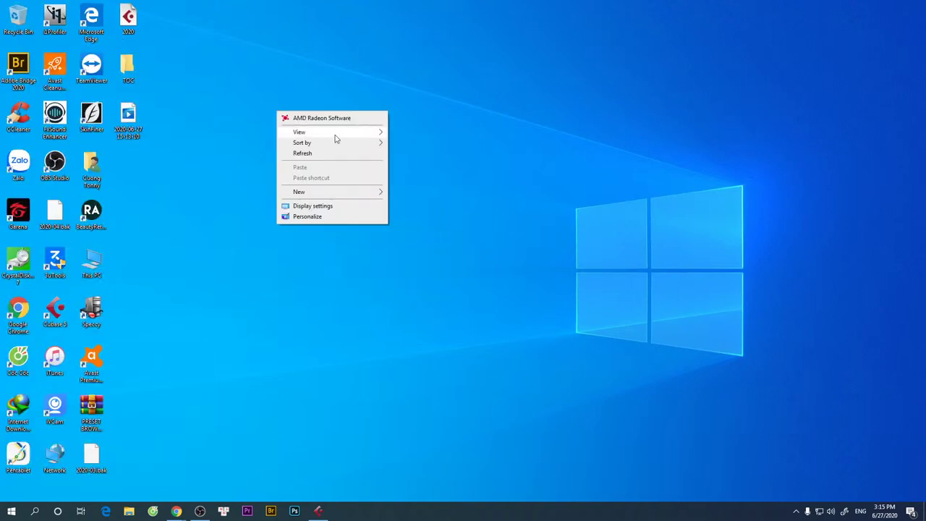
{"action": "left_click", "coordinate": [315, 155]}
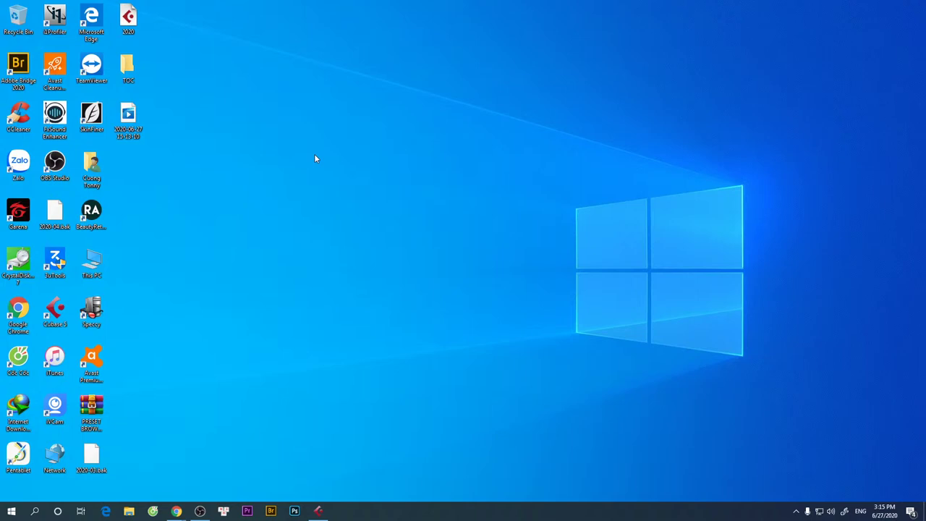
{"action": "right_click", "coordinate": [354, 149]}
{"action": "left_click", "coordinate": [306, 186]}
{"action": "right_click", "coordinate": [307, 184]}
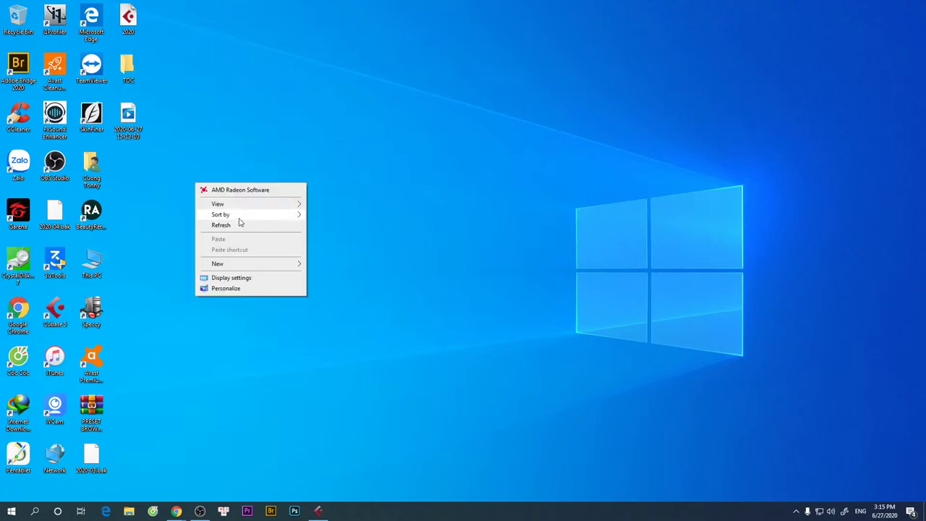
{"action": "left_click", "coordinate": [238, 222]}
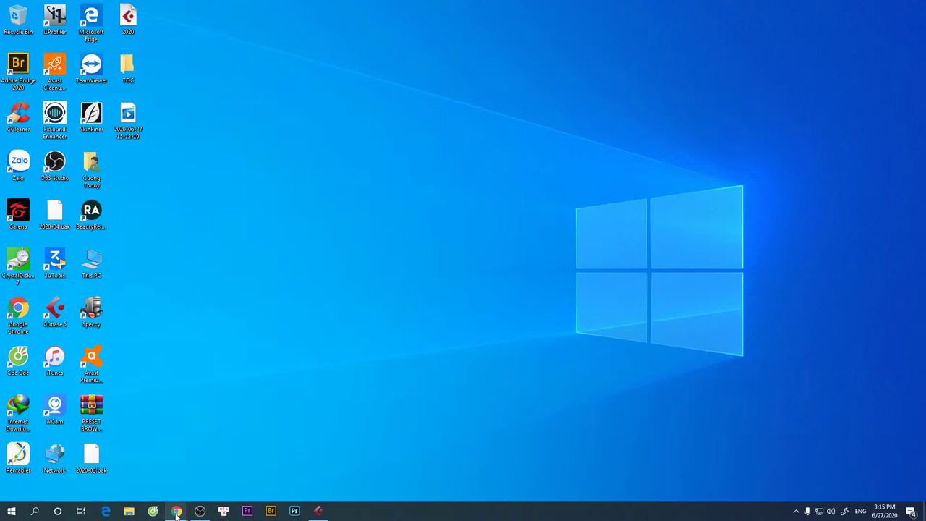
{"action": "right_click", "coordinate": [334, 300]}
{"action": "left_click", "coordinate": [282, 342]}
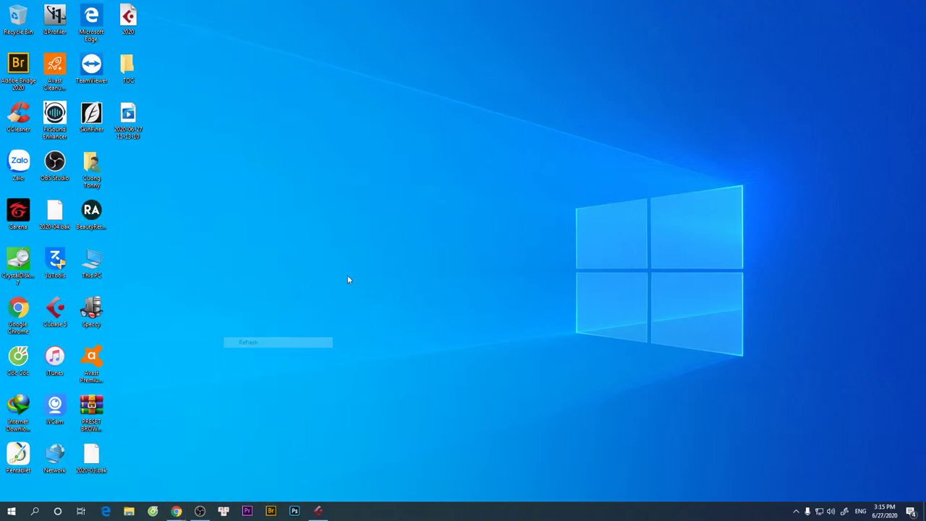
{"action": "right_click", "coordinate": [348, 279]}
{"action": "left_click", "coordinate": [285, 321]}
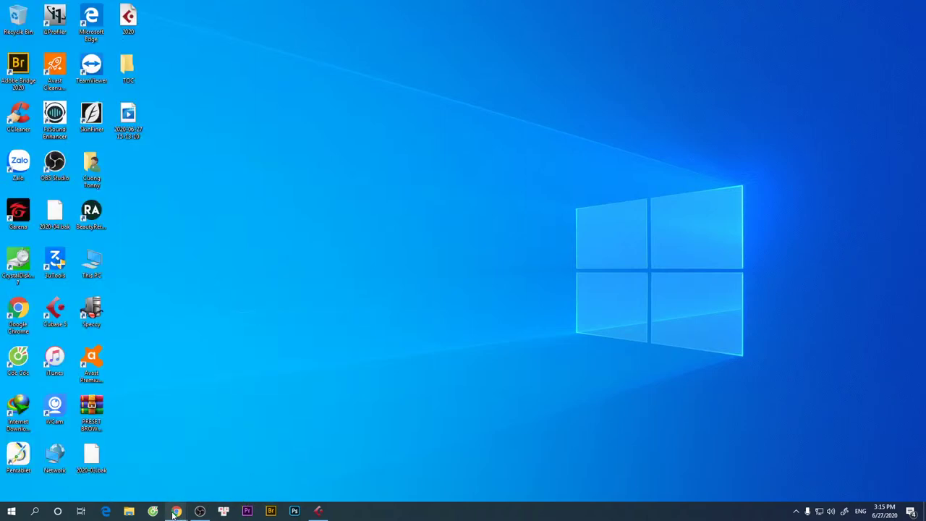
{"action": "mouse_move", "coordinate": [176, 512]}
{"action": "left_click", "coordinate": [130, 463]}
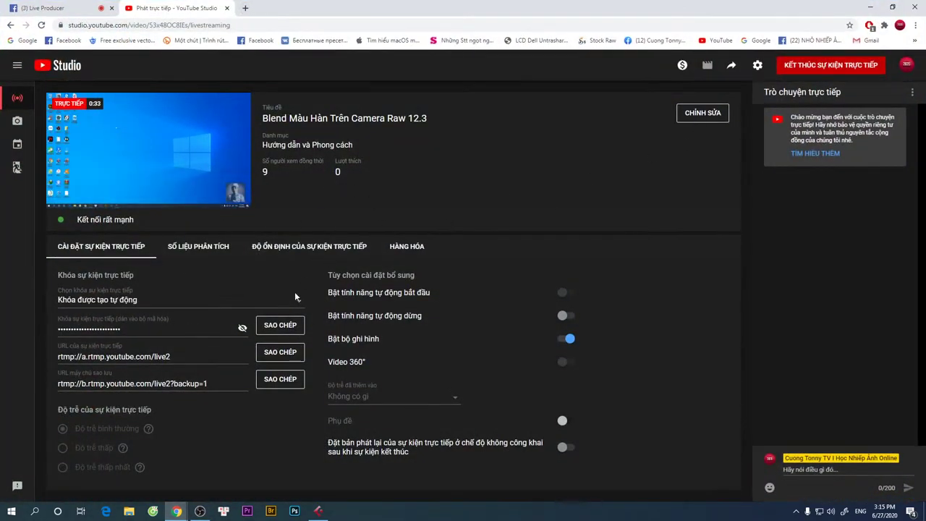
- Open the live 'Blend Màu Hàn Trên Camera Raw 12.3' video from YouTube in a new tab
{"action": "left_click", "coordinate": [245, 8]}
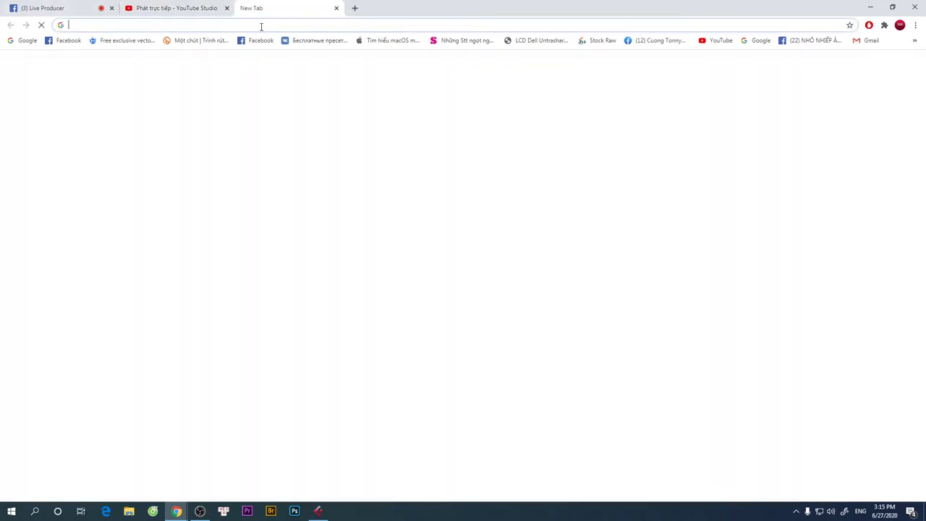
{"action": "left_click", "coordinate": [886, 65]}
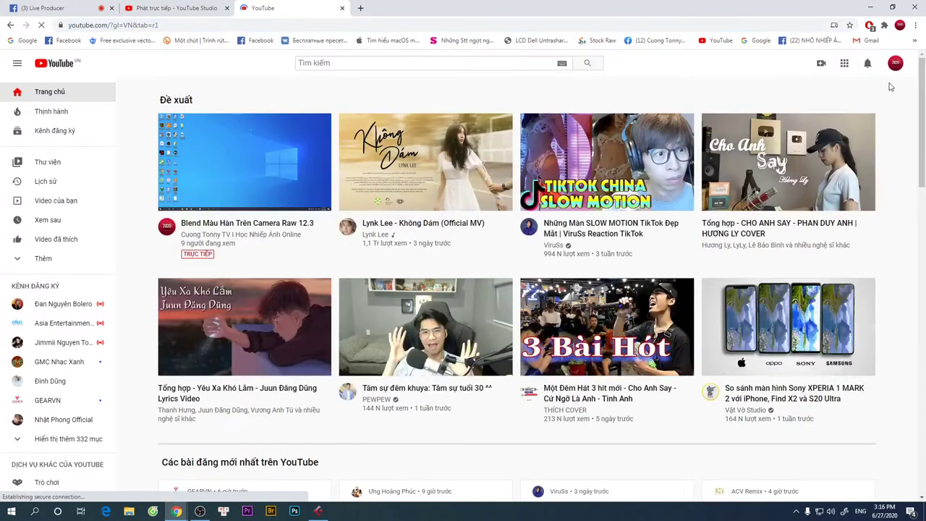
{"action": "left_click", "coordinate": [243, 221]}
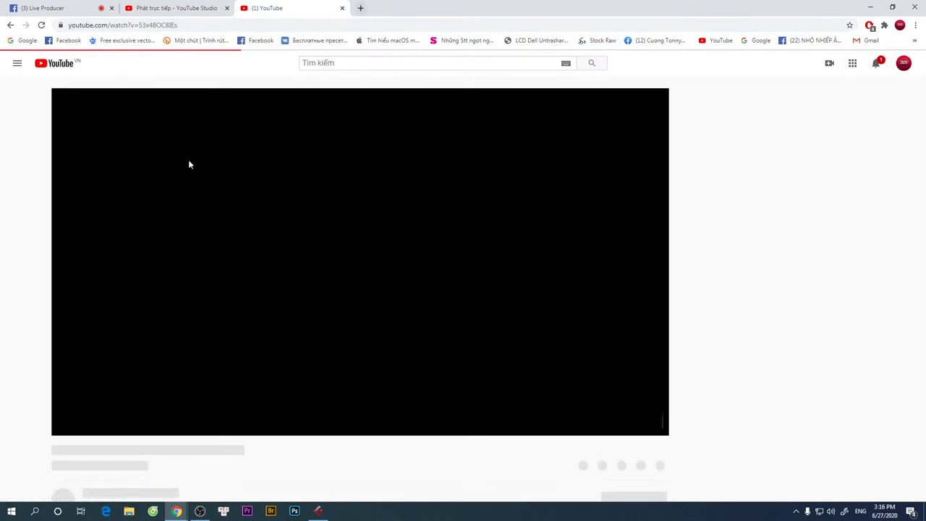
- Scroll to the video description and highlight the DOWNLOAD CAMERA RAW 12.3 line
{"action": "scroll", "coordinate": [269, 306], "scroll_direction": "down", "scroll_amount": 1}
{"action": "scroll", "coordinate": [340, 291], "scroll_direction": "down", "scroll_amount": 2}
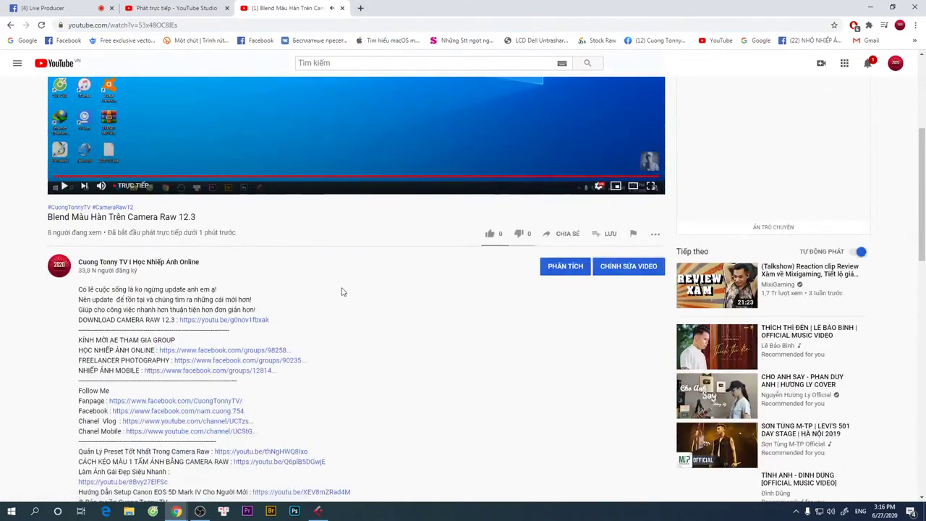
{"action": "scroll", "coordinate": [344, 292], "scroll_direction": "down", "scroll_amount": 2}
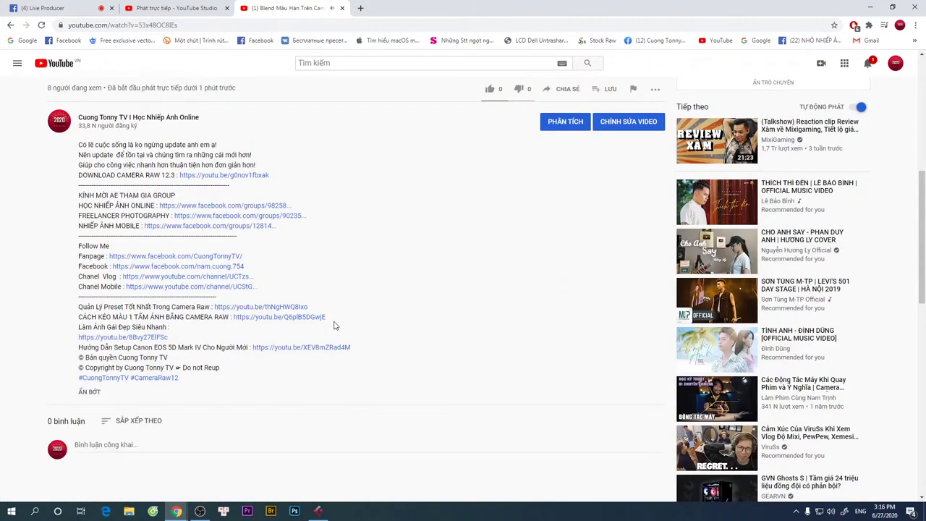
{"action": "scroll", "coordinate": [442, 376], "scroll_direction": "up", "scroll_amount": 1}
{"action": "scroll", "coordinate": [445, 337], "scroll_direction": "up", "scroll_amount": 2}
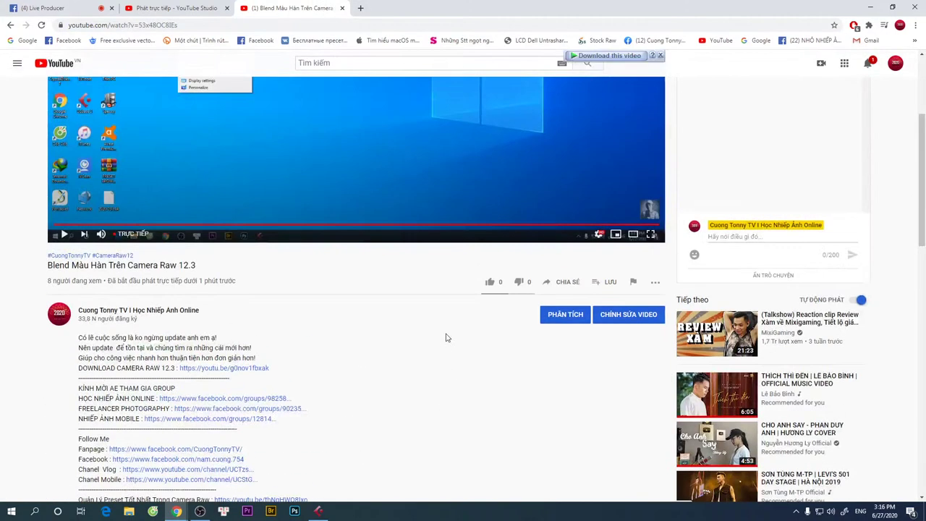
{"action": "scroll", "coordinate": [444, 338], "scroll_direction": "down", "scroll_amount": 1}
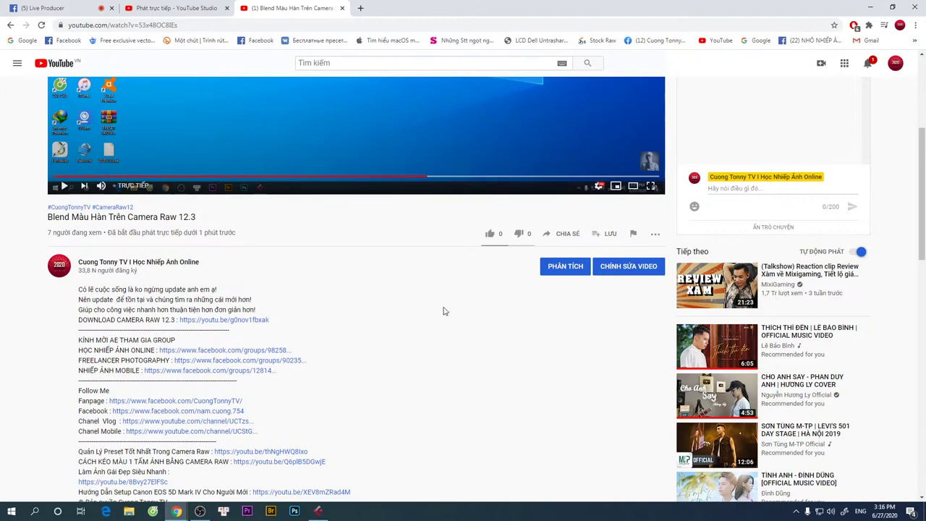
{"action": "scroll", "coordinate": [269, 274], "scroll_direction": "up", "scroll_amount": 3}
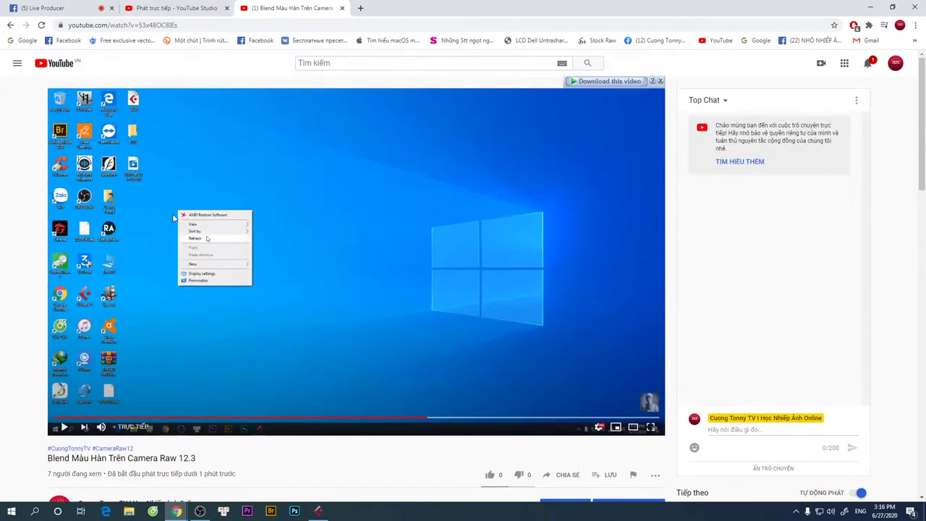
{"action": "scroll", "coordinate": [295, 349], "scroll_direction": "down", "scroll_amount": 2}
{"action": "scroll", "coordinate": [318, 331], "scroll_direction": "down", "scroll_amount": 1}
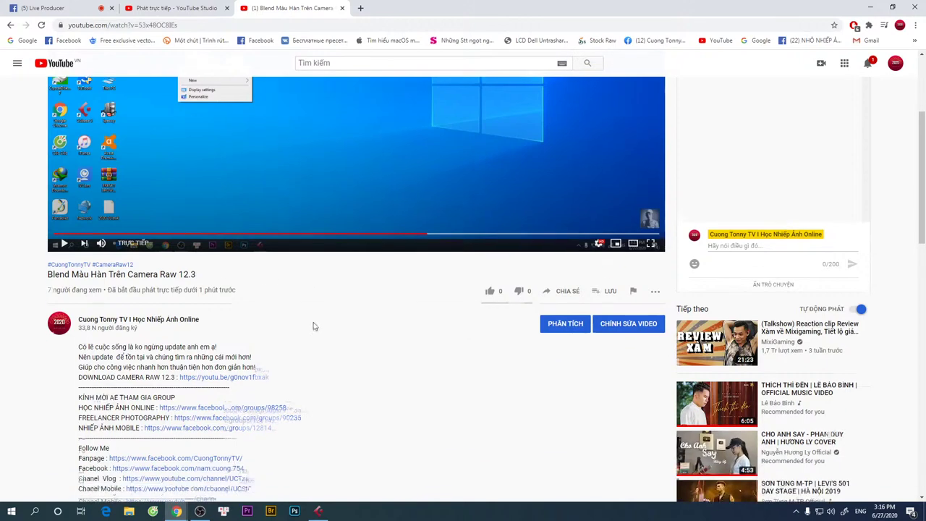
{"action": "scroll", "coordinate": [289, 267], "scroll_direction": "down", "scroll_amount": 2}
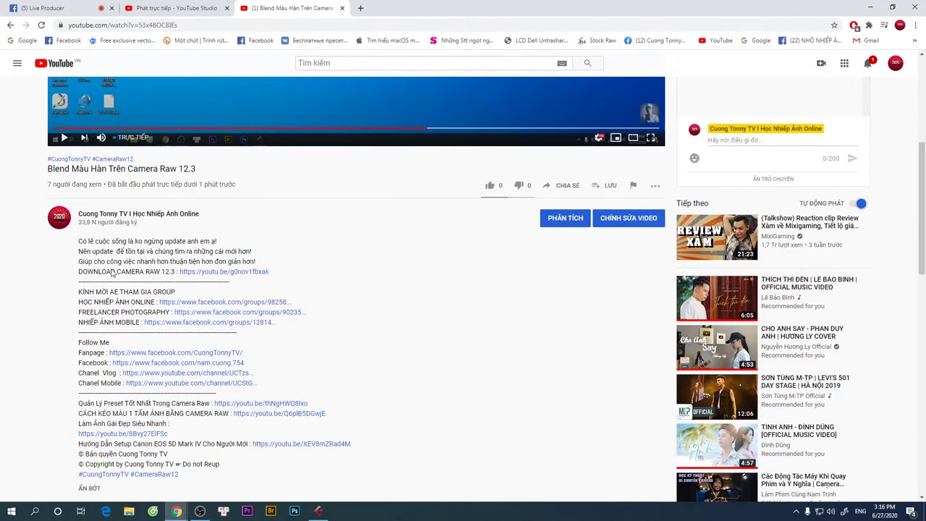
{"action": "left_click_drag", "start_coordinate": [75, 273], "coordinate": [173, 272]}
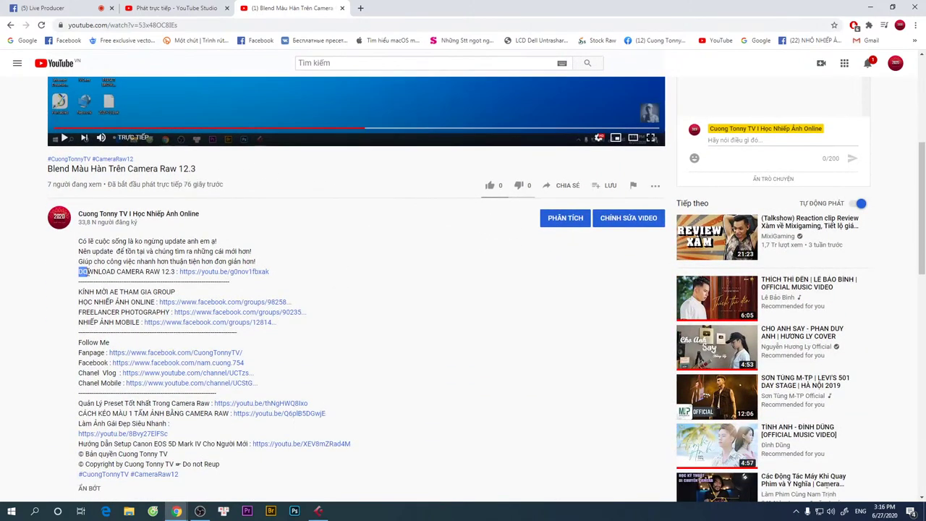
- Open the linked Camera Raw 12.3 video and expand its description
{"action": "left_click", "coordinate": [246, 276]}
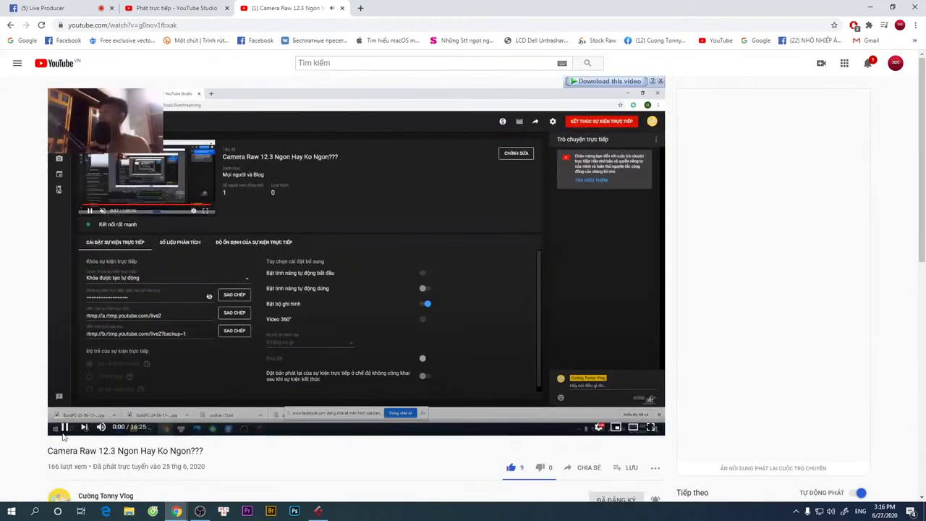
{"action": "scroll", "coordinate": [238, 268], "scroll_direction": "down", "scroll_amount": 1}
{"action": "scroll", "coordinate": [138, 377], "scroll_direction": "down", "scroll_amount": 2}
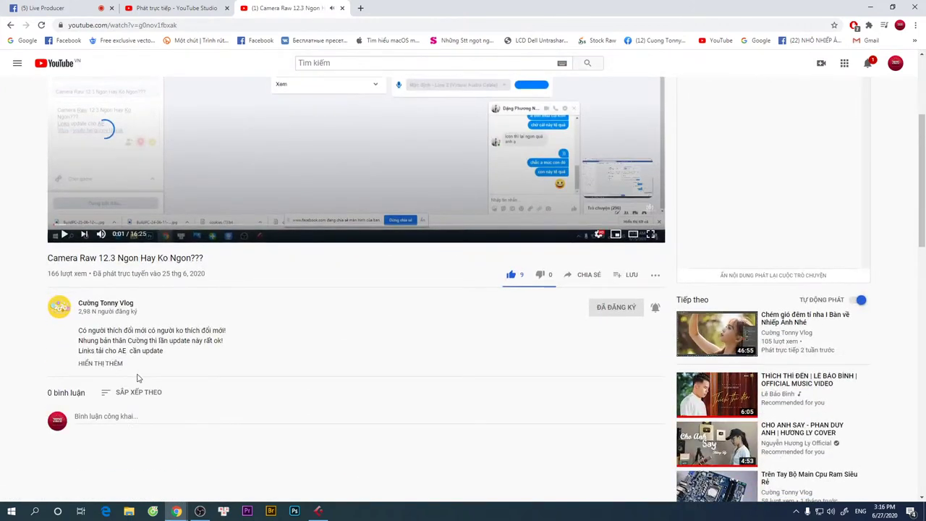
{"action": "left_click", "coordinate": [102, 363]}
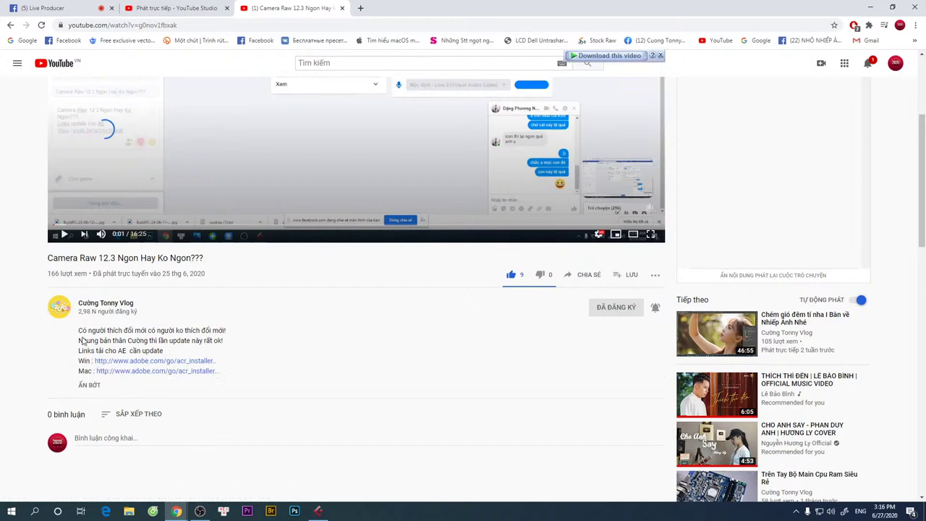
- Look over the Win and Mac link lines, then start the Windows CameraRaw_12_3.exe download
{"action": "left_click_drag", "start_coordinate": [85, 331], "coordinate": [202, 382]}
{"action": "left_click", "coordinate": [256, 375]}
{"action": "left_click_drag", "start_coordinate": [91, 340], "coordinate": [268, 372]}
{"action": "left_click", "coordinate": [275, 371]}
{"action": "left_click_drag", "start_coordinate": [79, 364], "coordinate": [266, 380]}
{"action": "left_click", "coordinate": [190, 382]}
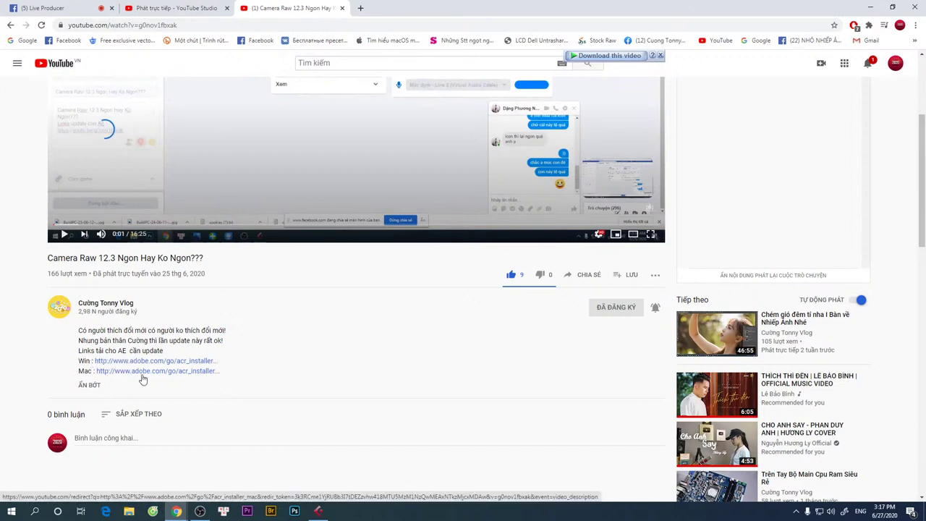
{"action": "left_click", "coordinate": [162, 371]}
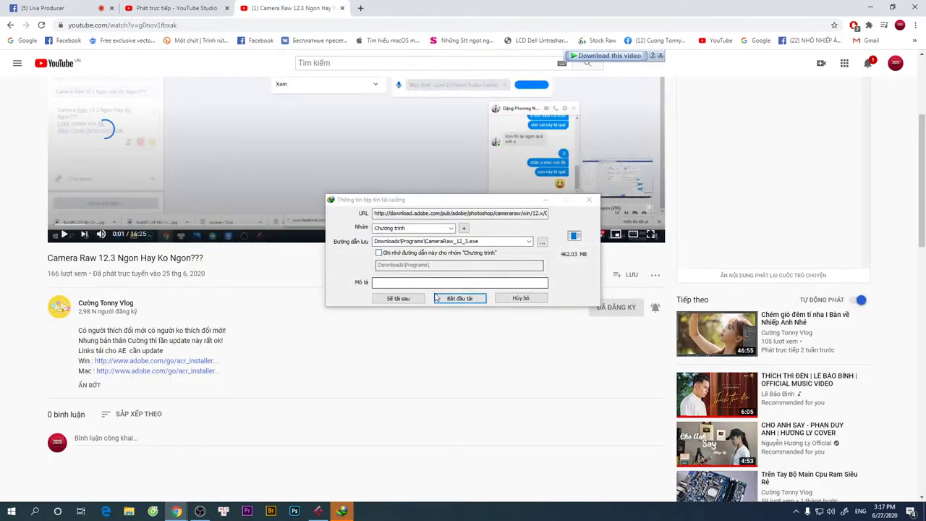
- Start the CameraRaw_12_3.exe download in IDM, creating the missing Downloads\Programs folder
{"action": "left_click_drag", "start_coordinate": [471, 201], "coordinate": [452, 210]}
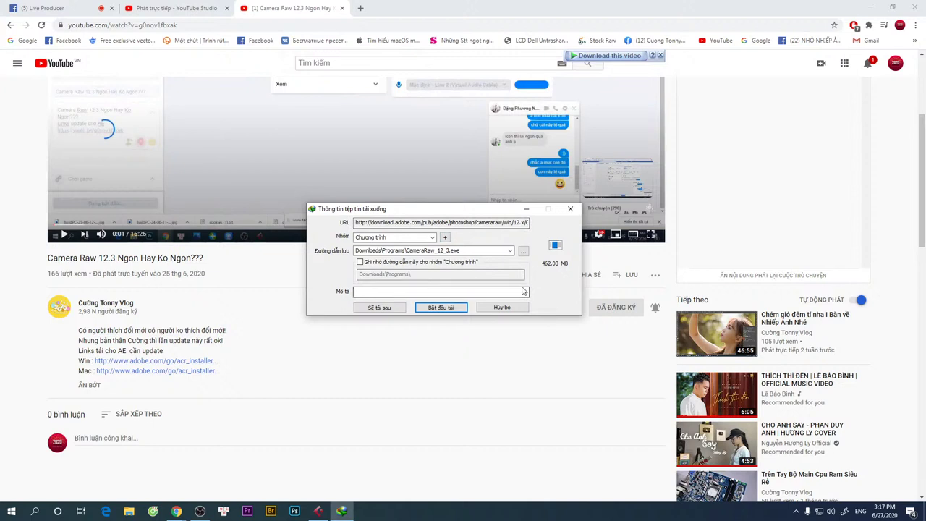
{"action": "left_click", "coordinate": [448, 312]}
{"action": "left_click", "coordinate": [475, 283]}
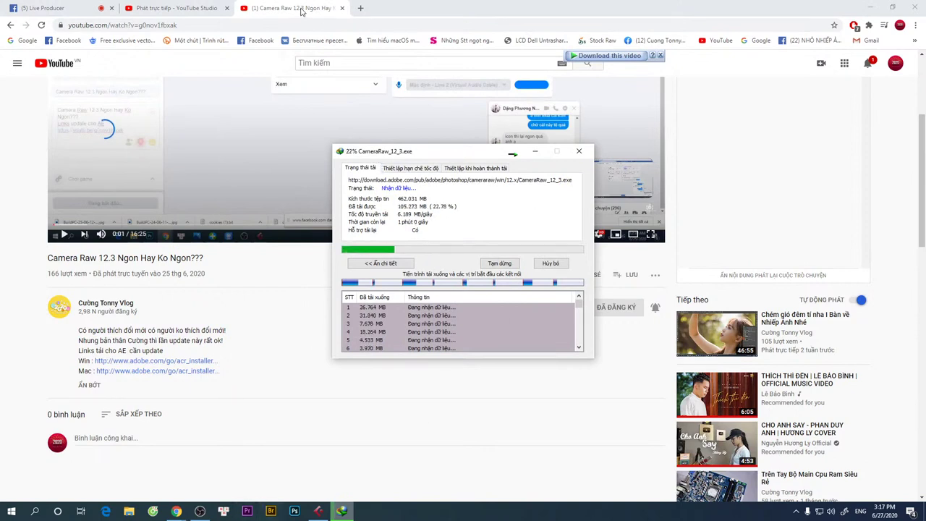
- Check the YouTube Studio and Facebook live tabs, then minimise Chrome to the desktop
{"action": "left_click_drag", "start_coordinate": [469, 157], "coordinate": [477, 152]}
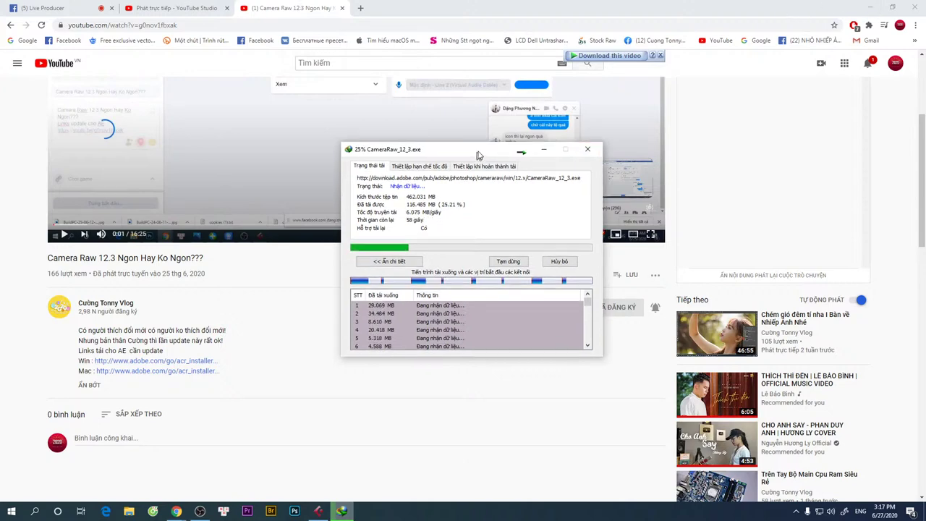
{"action": "left_click", "coordinate": [173, 8]}
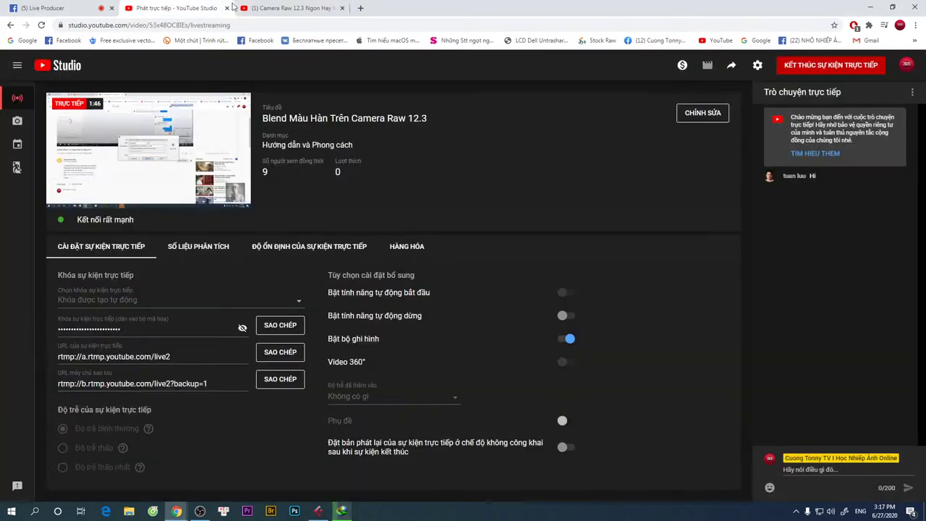
{"action": "left_click", "coordinate": [290, 8]}
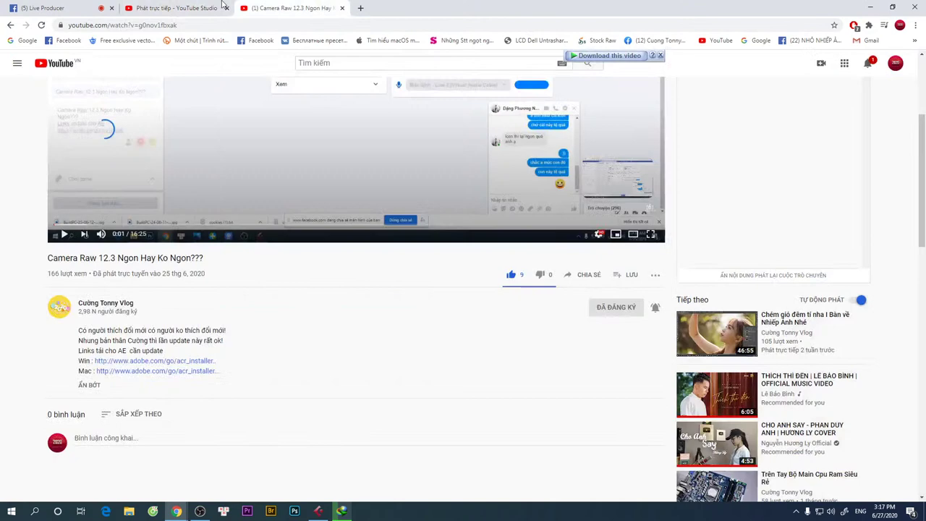
{"action": "left_click", "coordinate": [43, 8]}
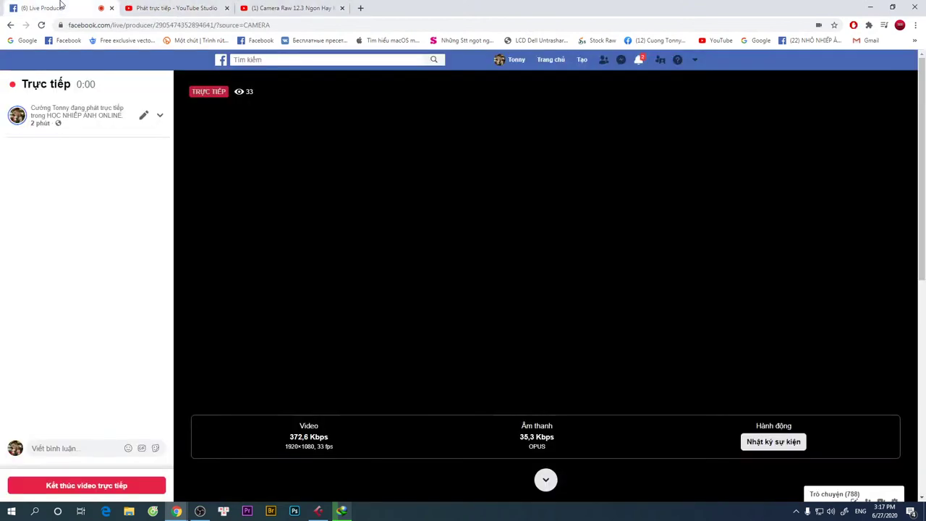
{"action": "left_click", "coordinate": [174, 8]}
{"action": "left_click", "coordinate": [284, 8]}
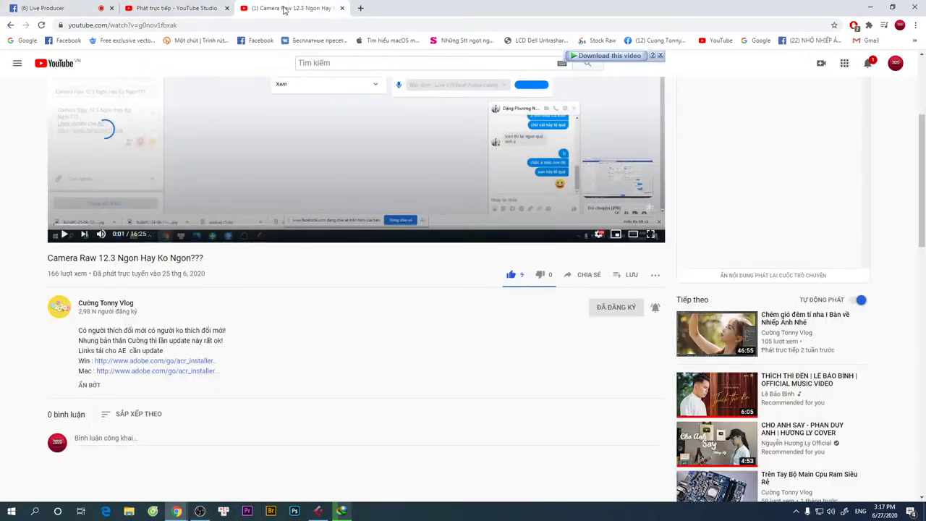
{"action": "left_click", "coordinate": [870, 7]}
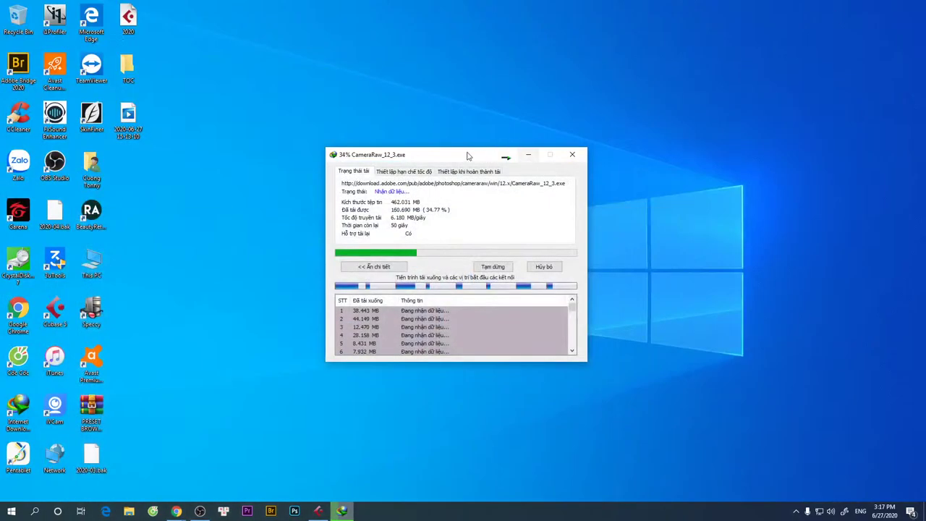
- Keep the IDM progress window moved aside until the 462 MB CameraRaw_12_3.exe finishes downloading
{"action": "left_click_drag", "start_coordinate": [467, 153], "coordinate": [557, 96]}
{"action": "right_click", "coordinate": [148, 203]}
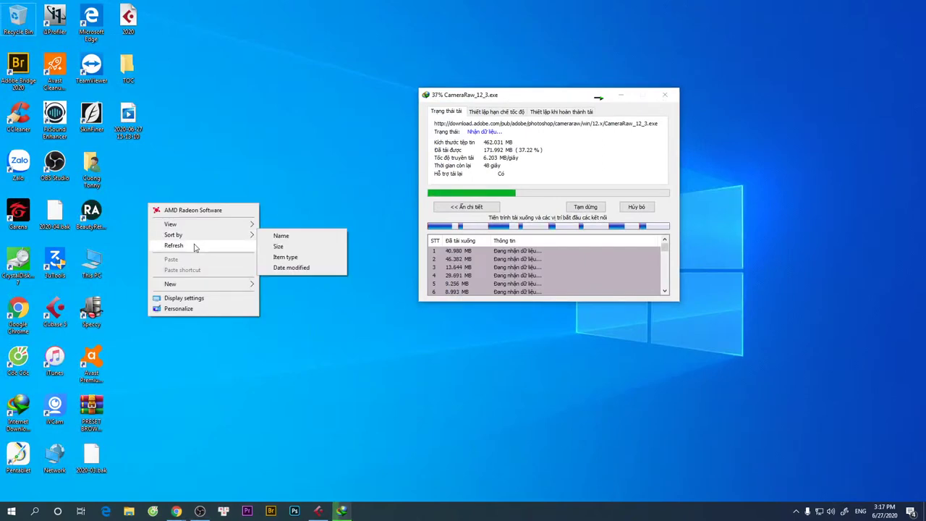
{"action": "left_click", "coordinate": [194, 248]}
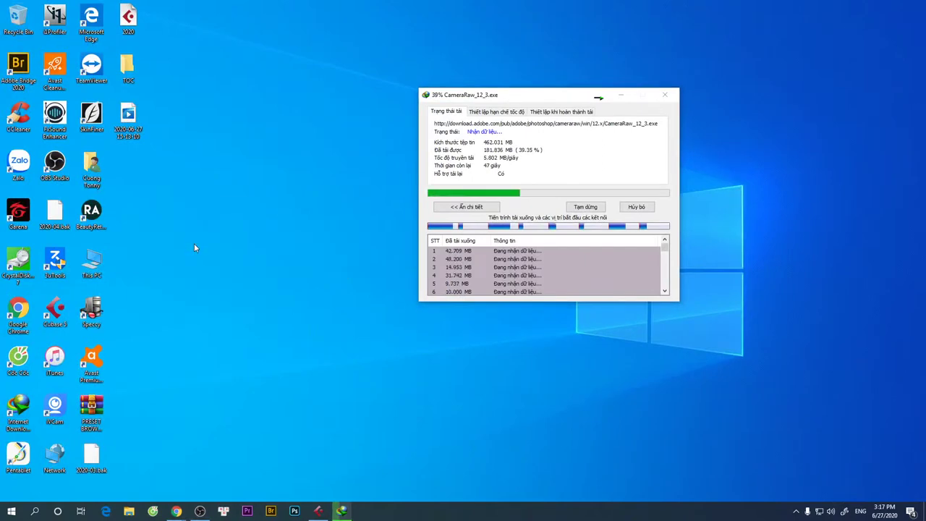
{"action": "left_click_drag", "start_coordinate": [532, 91], "coordinate": [579, 65]}
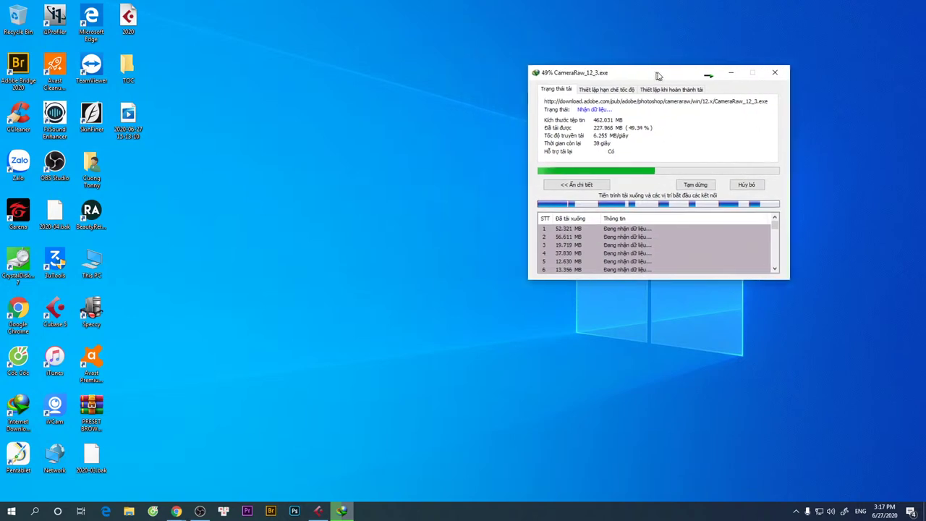
{"action": "left_click_drag", "start_coordinate": [590, 72], "coordinate": [656, 74]}
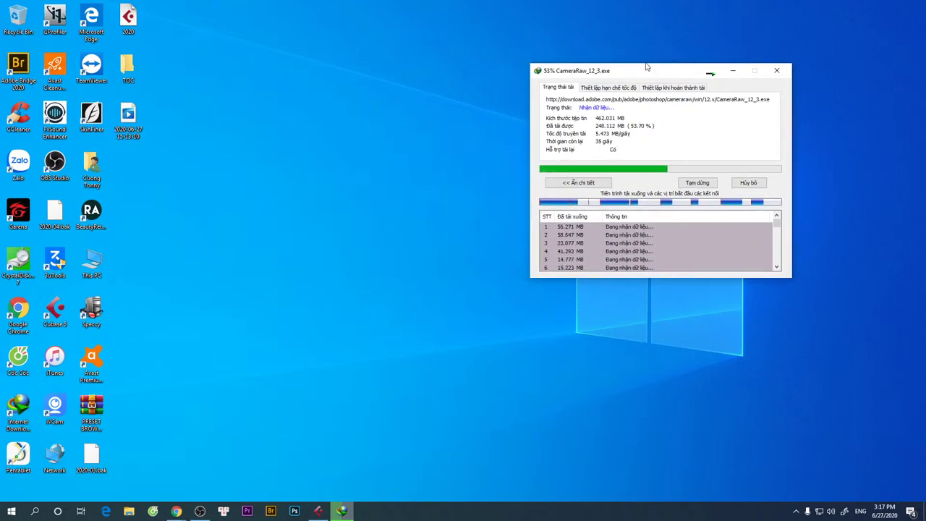
{"action": "left_click_drag", "start_coordinate": [659, 72], "coordinate": [665, 65]}
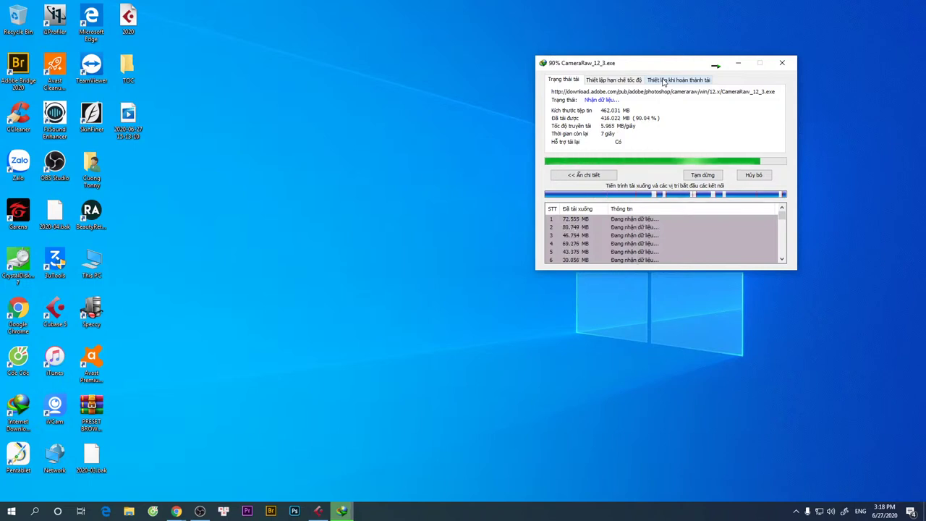
{"action": "left_click_drag", "start_coordinate": [674, 67], "coordinate": [692, 70]}
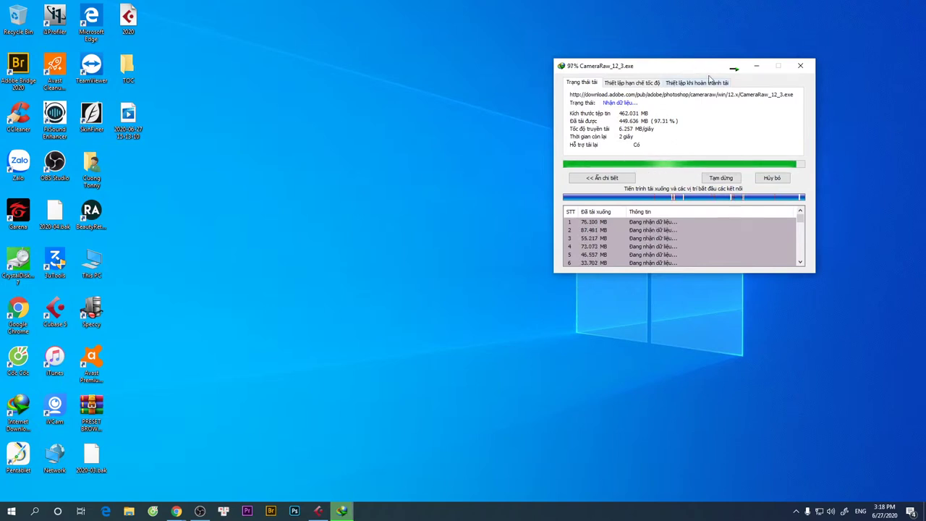
{"action": "left_click_drag", "start_coordinate": [698, 60], "coordinate": [706, 61]}
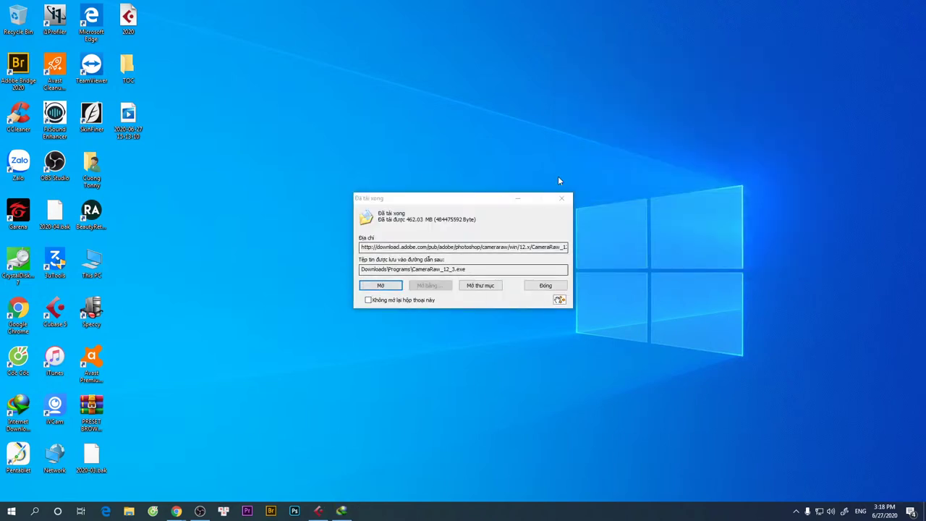
- Open the installer's folder in a maximised File Explorer and browse to Downloads
{"action": "left_click_drag", "start_coordinate": [480, 200], "coordinate": [512, 144]}
{"action": "left_click", "coordinate": [508, 228]}
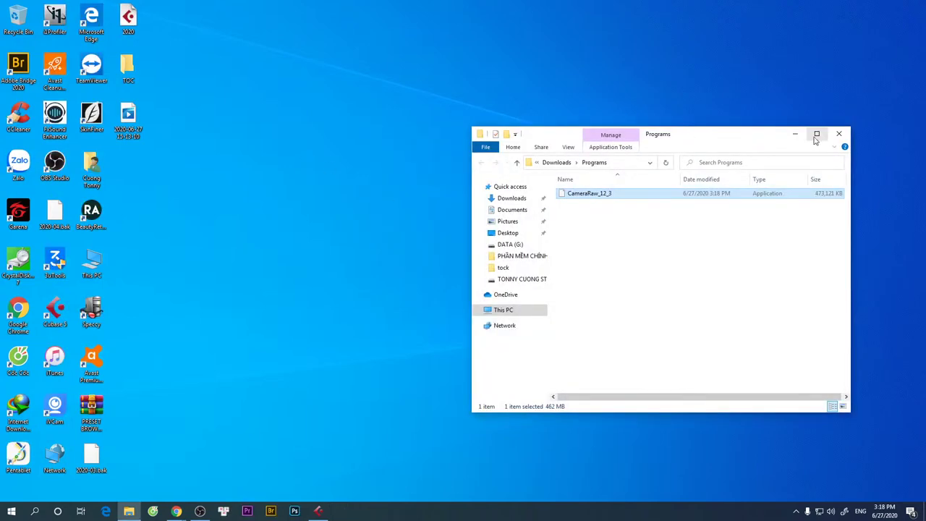
{"action": "left_click", "coordinate": [817, 133]}
{"action": "right_click", "coordinate": [176, 154]}
{"action": "left_click", "coordinate": [225, 207]}
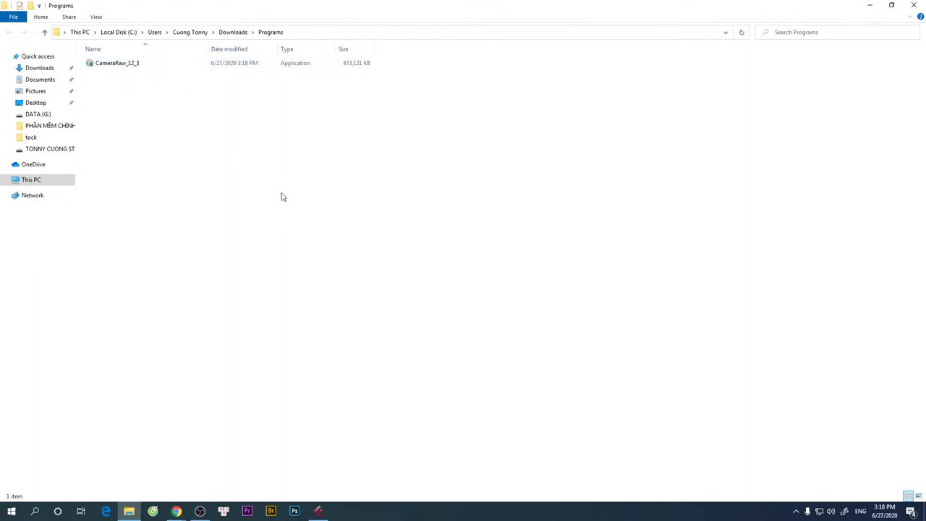
{"action": "left_click", "coordinate": [39, 69]}
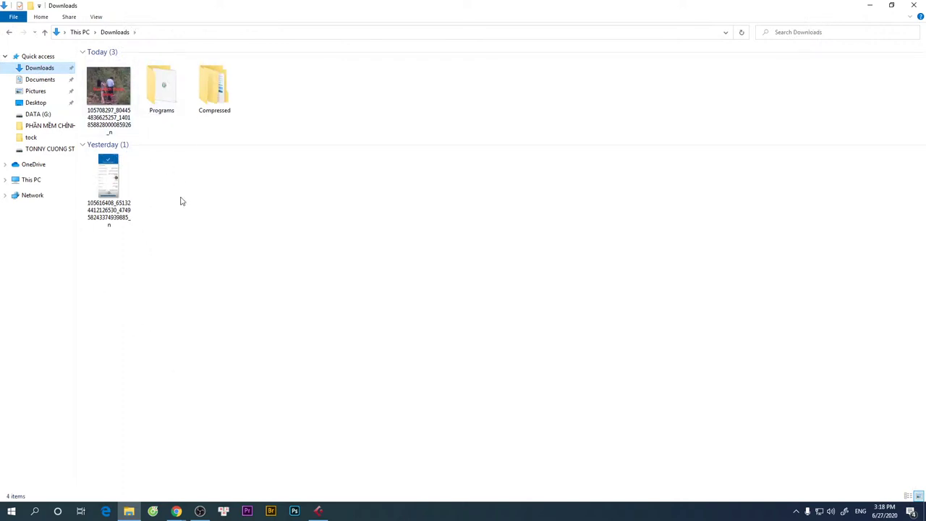
{"action": "left_click_drag", "start_coordinate": [498, 324], "coordinate": [2, 38]}
{"action": "left_click", "coordinate": [328, 280]}
{"action": "left_click_drag", "start_coordinate": [361, 338], "coordinate": [29, 79]}
{"action": "left_click", "coordinate": [253, 266]}
- Open the Programs folder and run CameraRaw_12_3 as administrator
{"action": "left_click", "coordinate": [160, 109]}
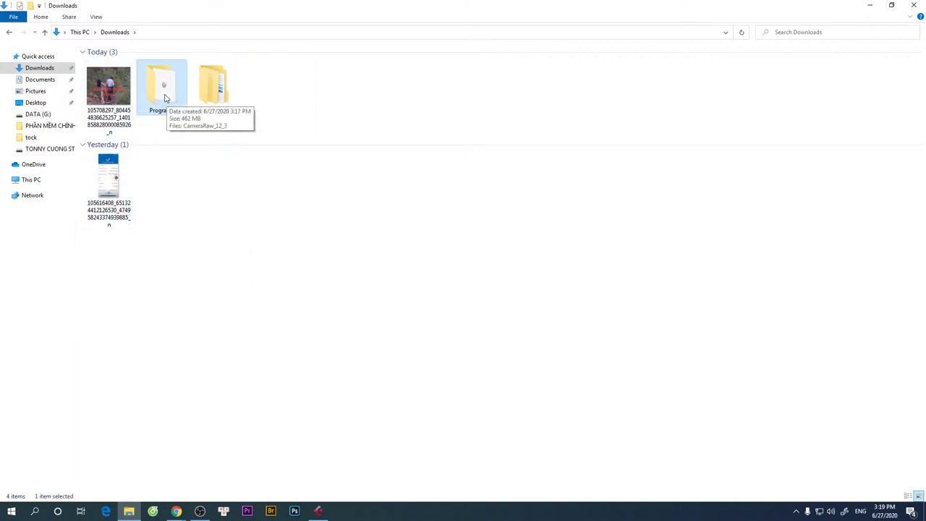
{"action": "double_click", "coordinate": [165, 100]}
{"action": "right_click", "coordinate": [130, 64]}
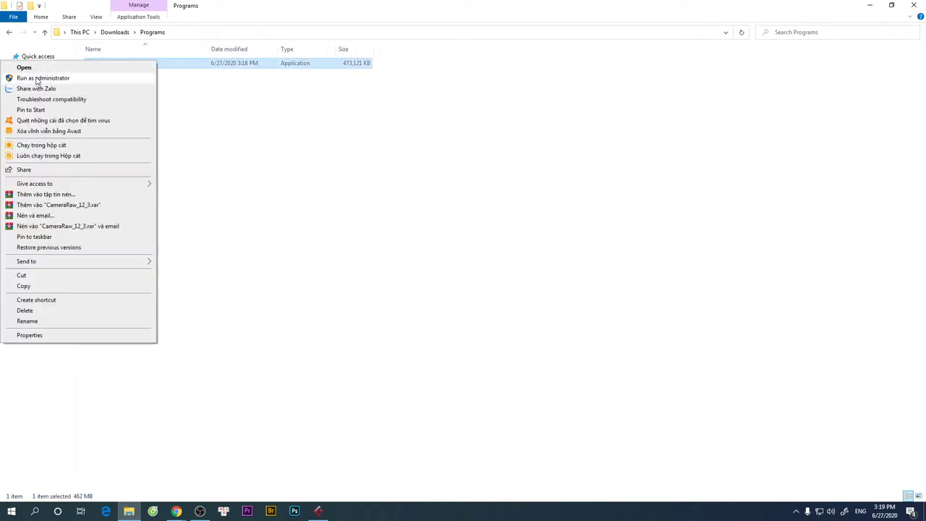
{"action": "left_click", "coordinate": [64, 80]}
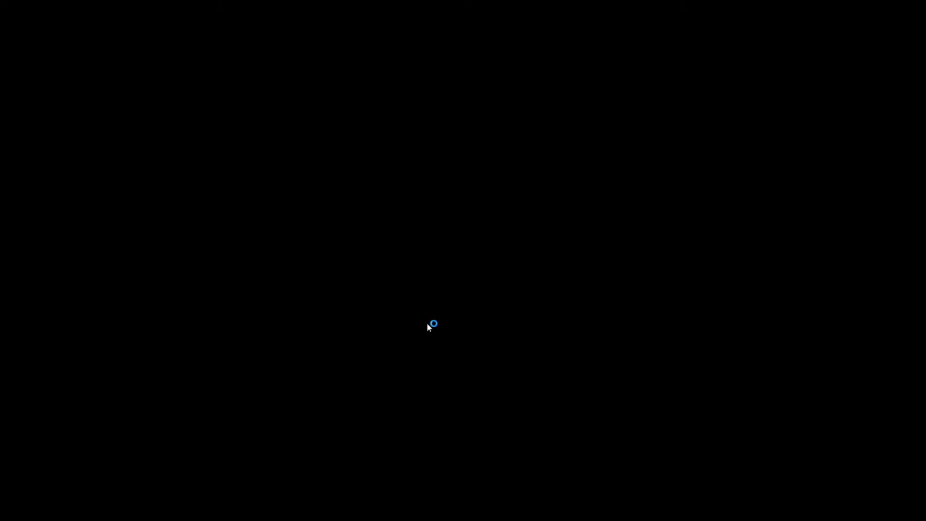
- Allow and start the Camera Raw 12.3 installation, then minimise Explorer to the desktop
{"action": "left_click", "coordinate": [448, 240]}
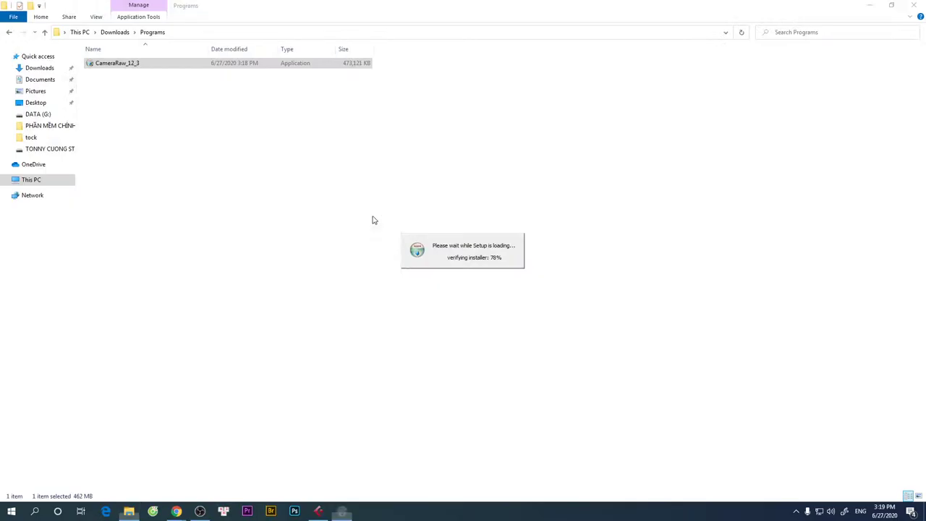
{"action": "left_click", "coordinate": [515, 335]}
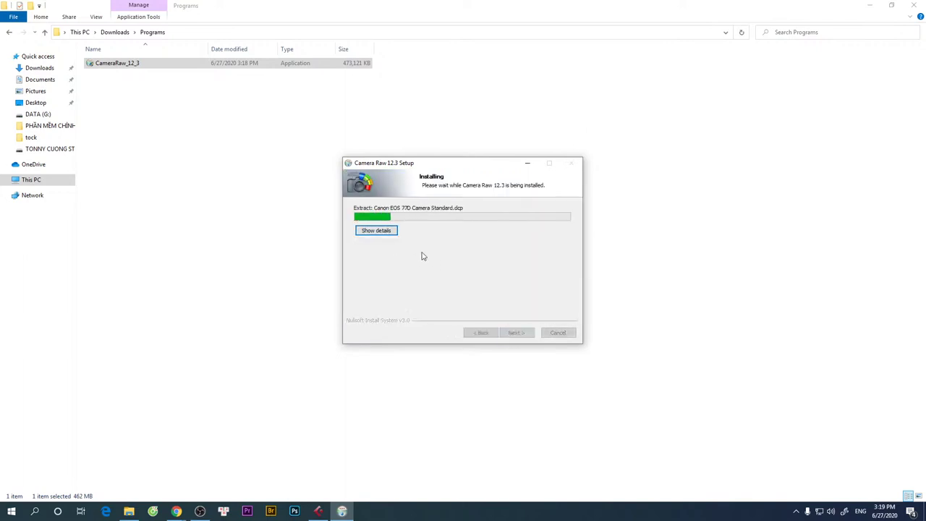
{"action": "left_click", "coordinate": [873, 5]}
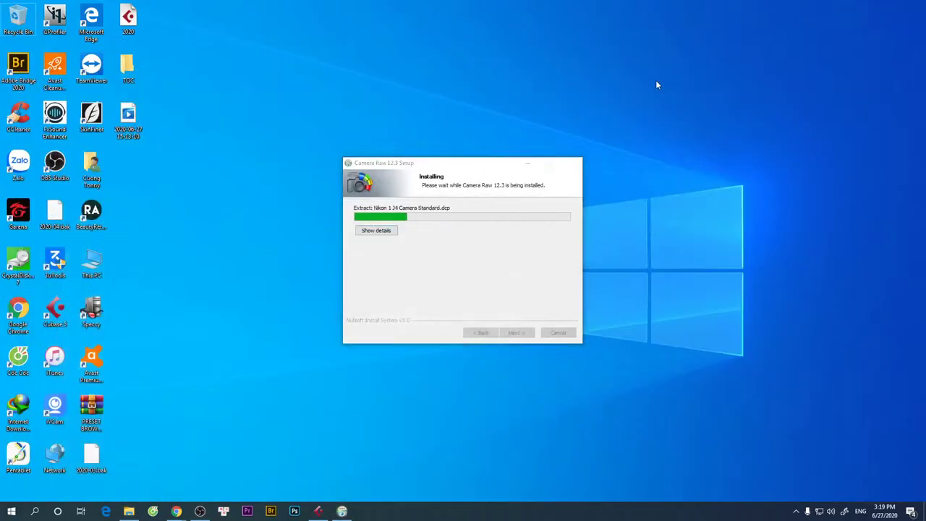
{"action": "right_click", "coordinate": [556, 68]}
{"action": "left_click", "coordinate": [592, 110]}
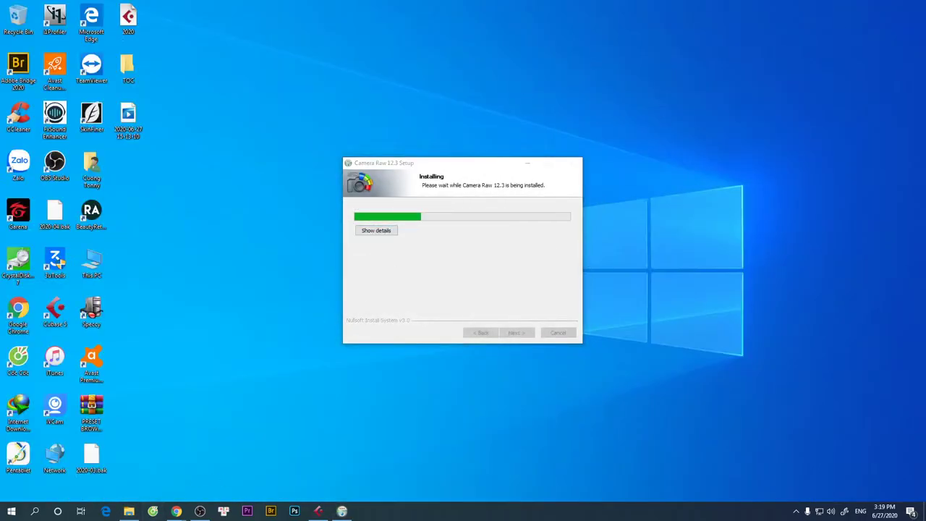
- Open IDM from the system tray and open the folder holding the hoa mi download
{"action": "left_click", "coordinate": [796, 511]}
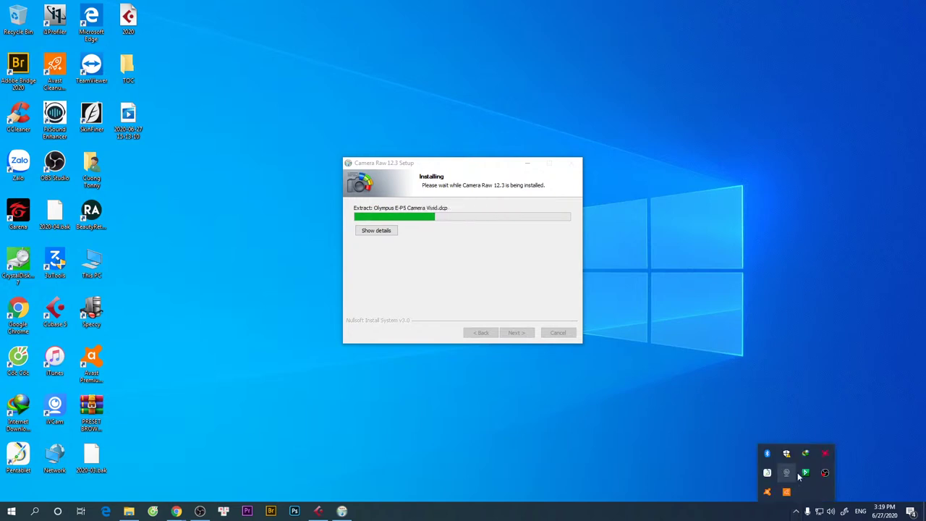
{"action": "double_click", "coordinate": [805, 454]}
{"action": "left_click", "coordinate": [446, 349]}
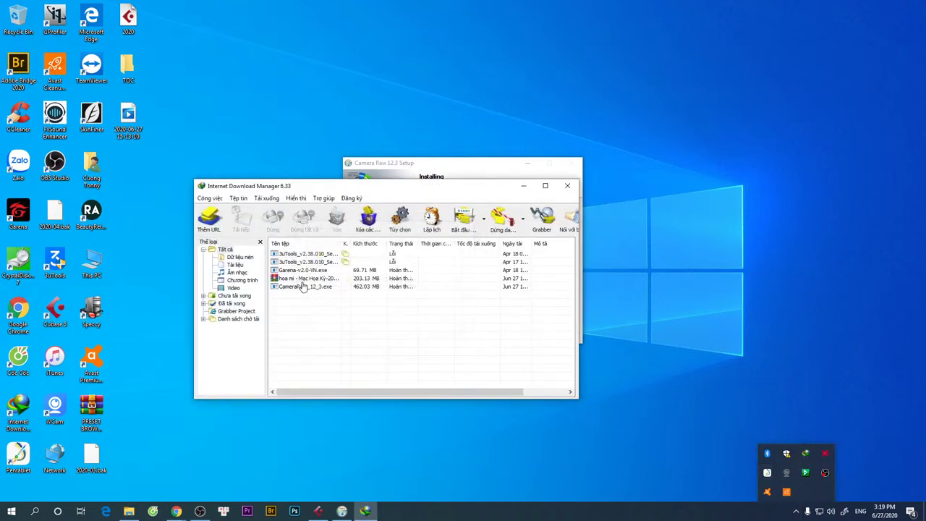
{"action": "right_click", "coordinate": [303, 279]}
{"action": "left_click", "coordinate": [341, 310]}
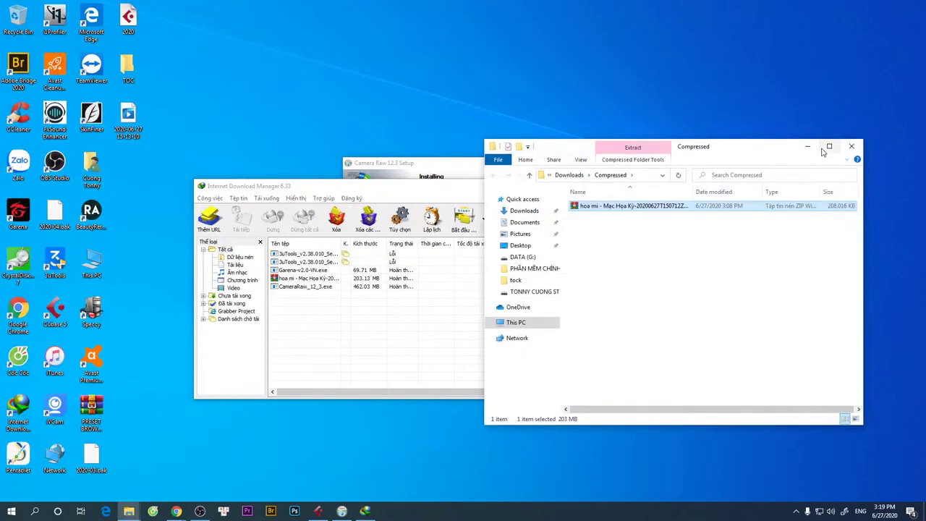
- Maximise the Compressed folder and extract the hoa mi zip into its own folder
{"action": "left_click", "coordinate": [828, 147]}
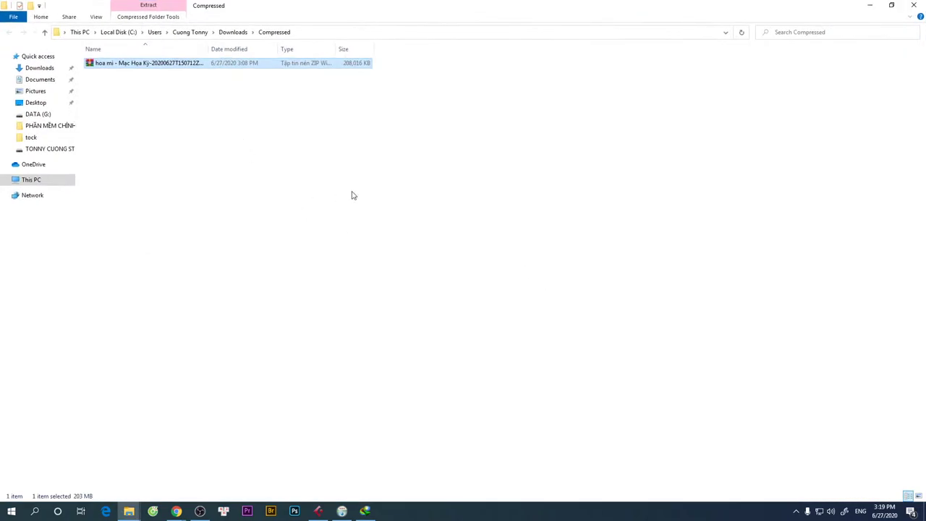
{"action": "left_click", "coordinate": [351, 193]}
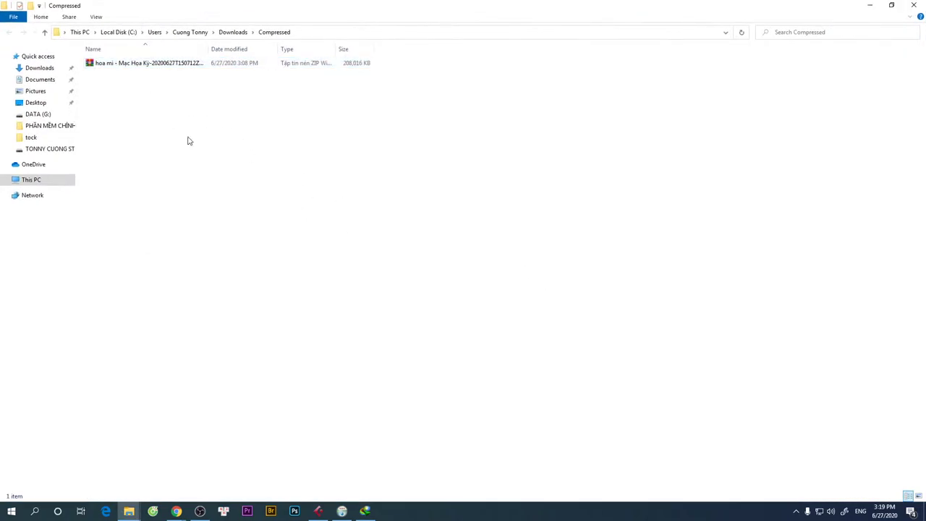
{"action": "left_click", "coordinate": [125, 65]}
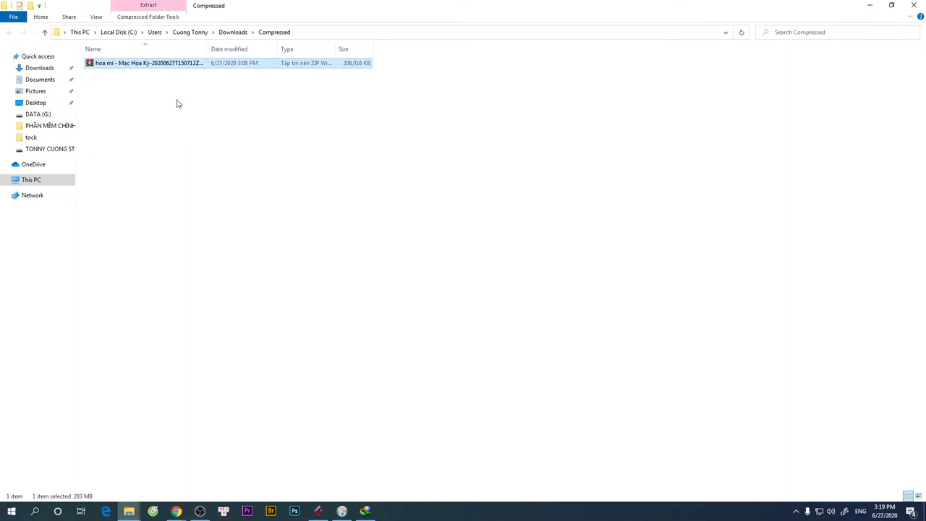
{"action": "right_click", "coordinate": [141, 64]}
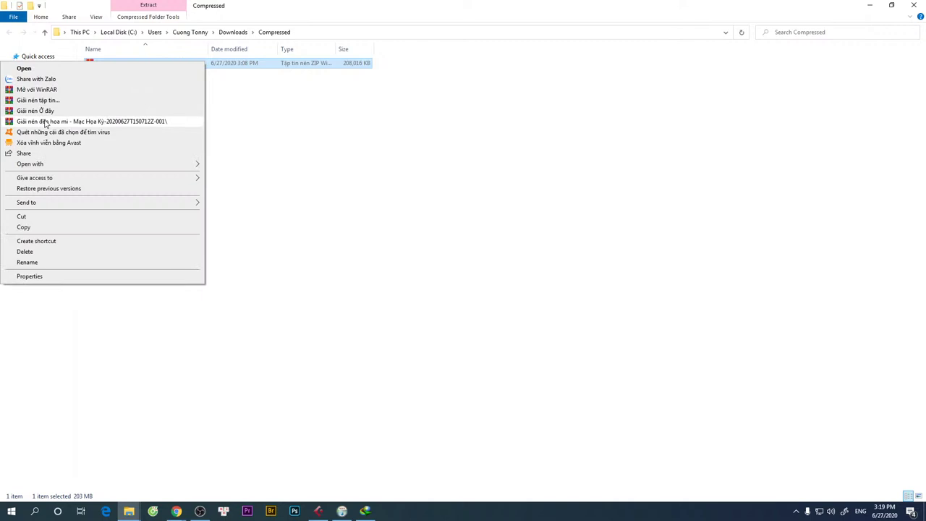
{"action": "left_click", "coordinate": [45, 122]}
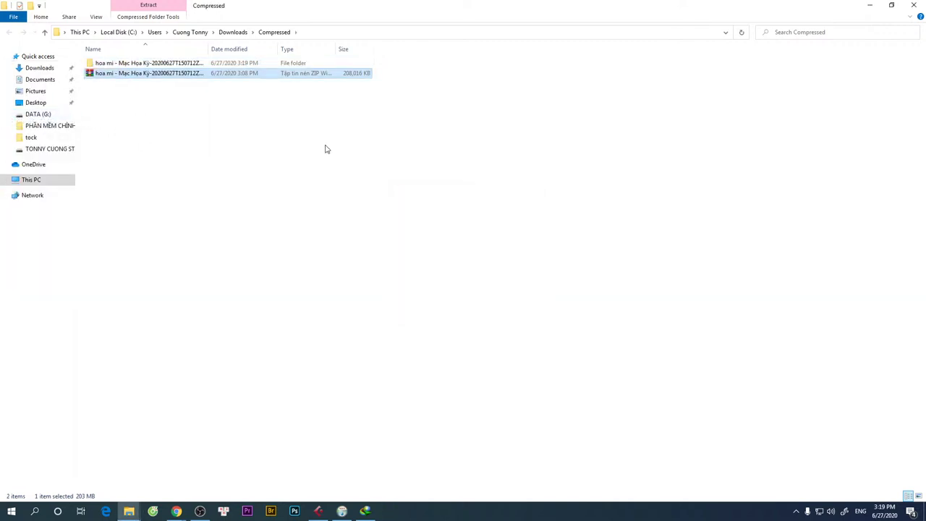
{"action": "double_click", "coordinate": [137, 64]}
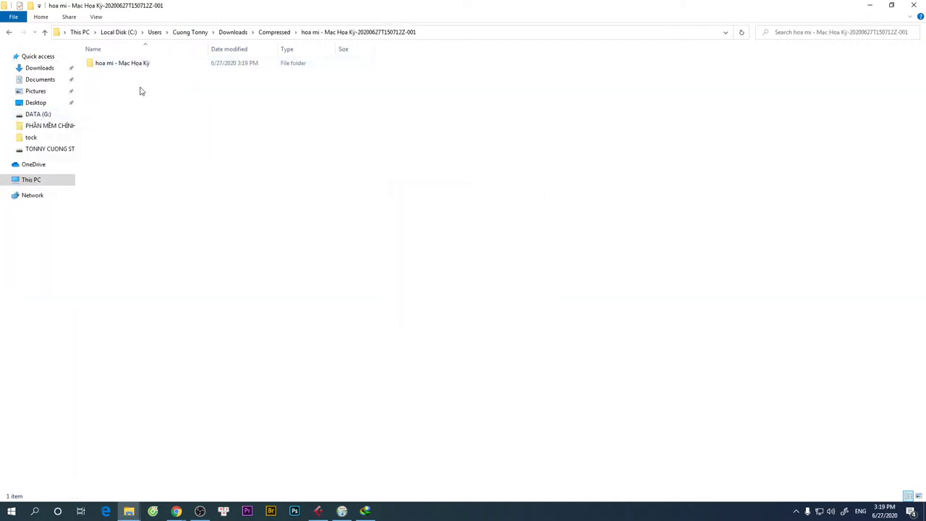
{"action": "double_click", "coordinate": [123, 65]}
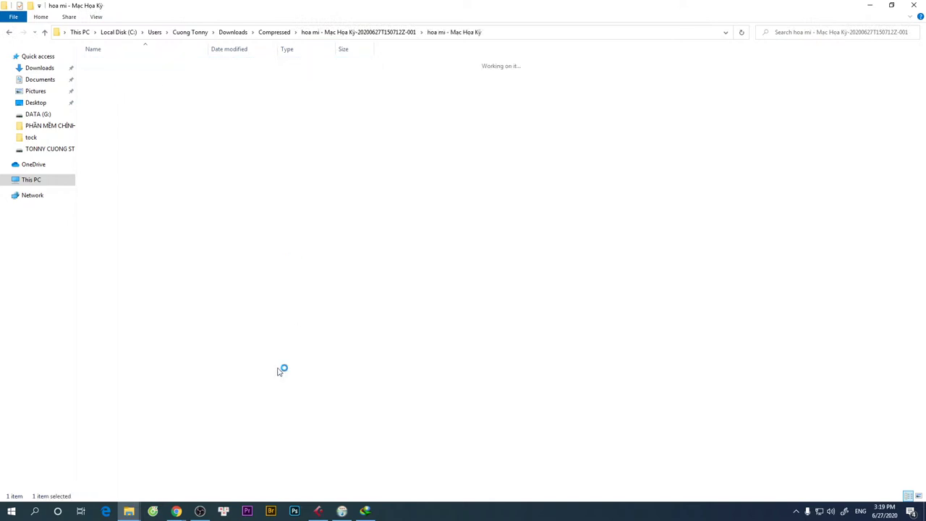
{"action": "scroll", "coordinate": [657, 303], "scroll_direction": "up", "scroll_amount": 2, "text": "ctrl"}
{"action": "scroll", "coordinate": [610, 261], "scroll_direction": "up", "scroll_amount": 2, "text": "ctrl"}
{"action": "scroll", "coordinate": [610, 259], "scroll_direction": "up", "scroll_amount": 2, "text": "ctrl"}
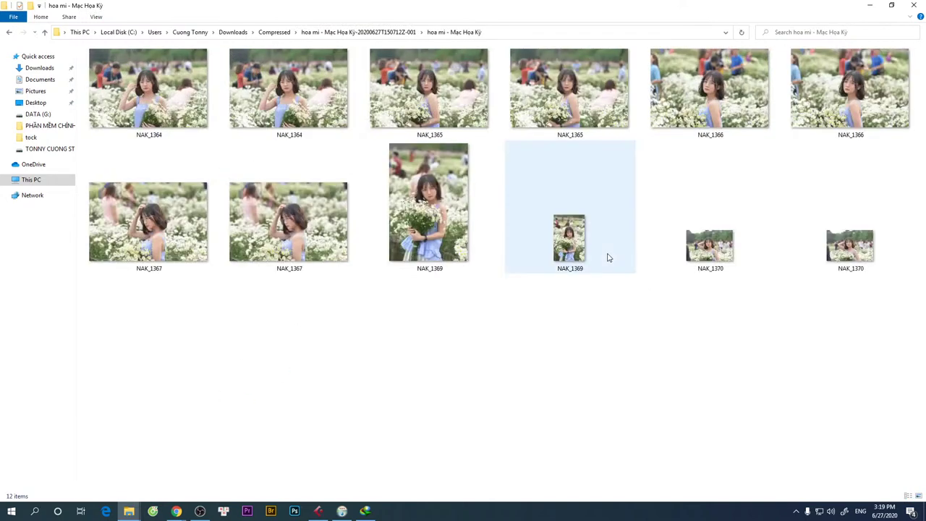
{"action": "left_click", "coordinate": [426, 217]}
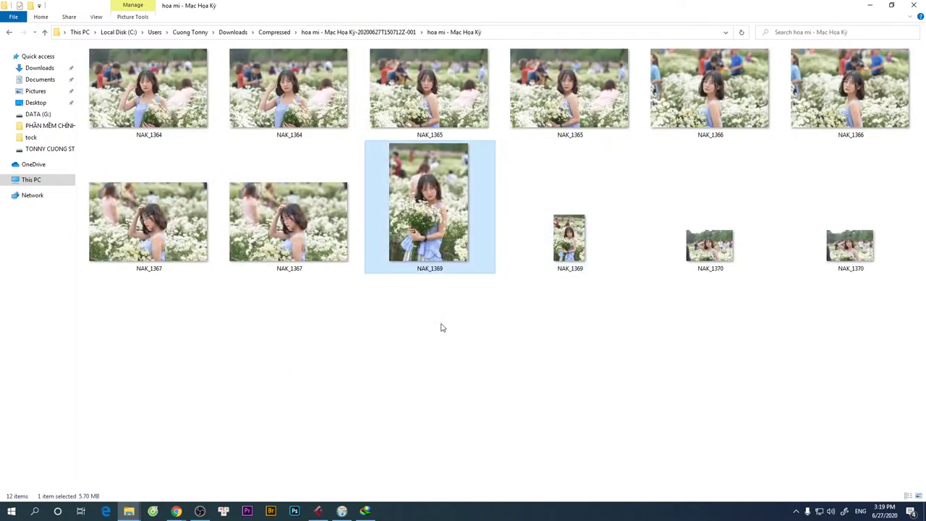
- Check the properties of the raw NAK_1369 file
{"action": "right_click", "coordinate": [427, 232]}
{"action": "right_click", "coordinate": [563, 250]}
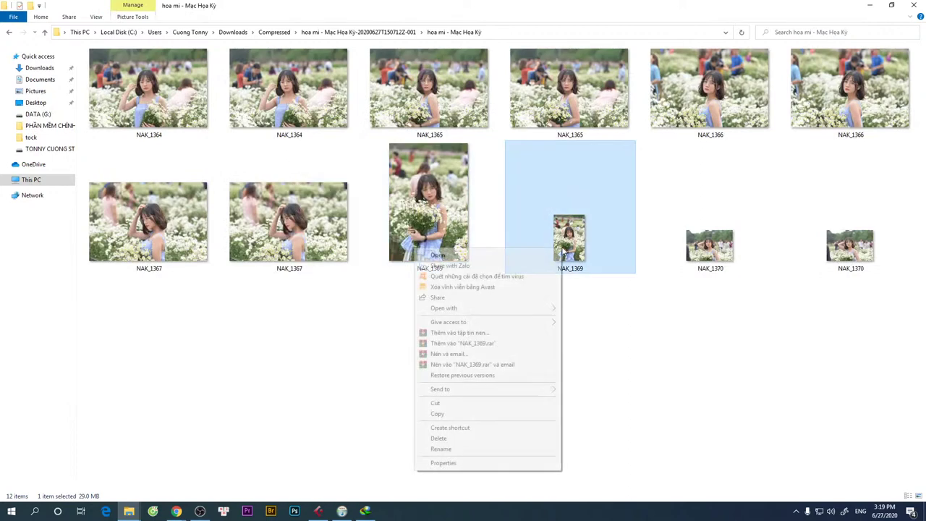
{"action": "left_click", "coordinate": [444, 463]}
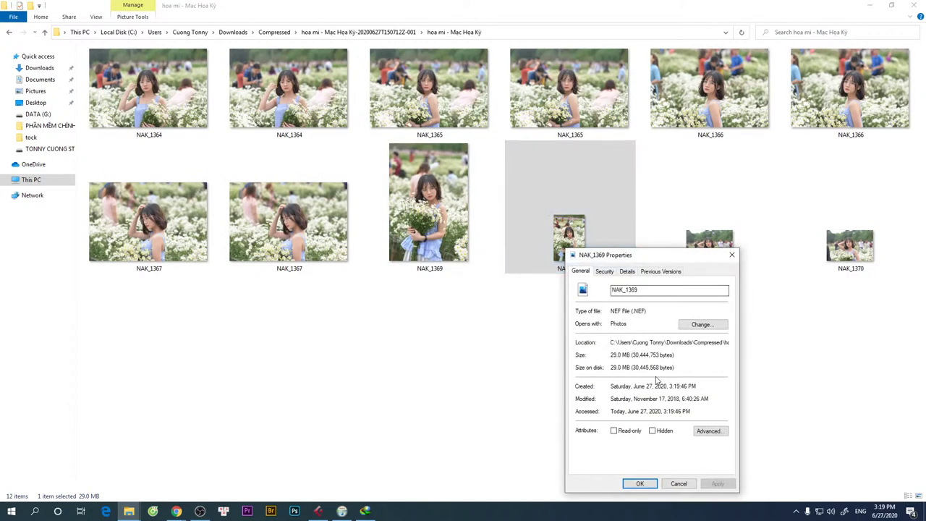
{"action": "left_click", "coordinate": [731, 254]}
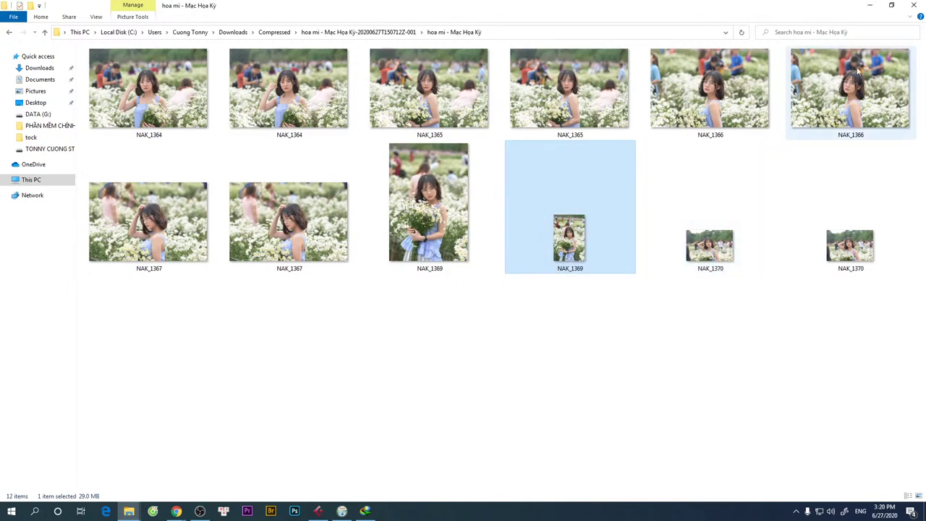
- Switch the folder to Details view, listing the twelve photos as six JPG/NEF pairs
{"action": "left_click", "coordinate": [907, 492]}
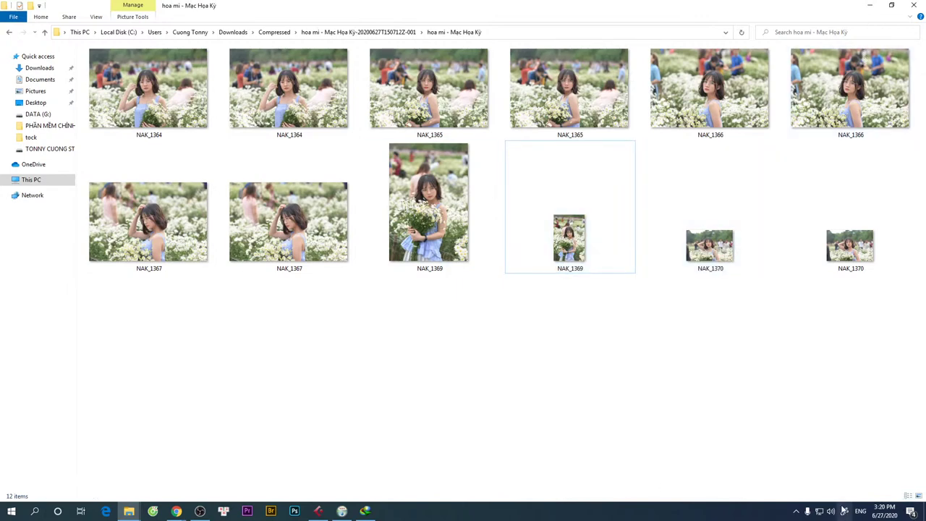
{"action": "left_click", "coordinate": [908, 496]}
{"action": "left_click_drag", "start_coordinate": [289, 257], "coordinate": [202, 58]}
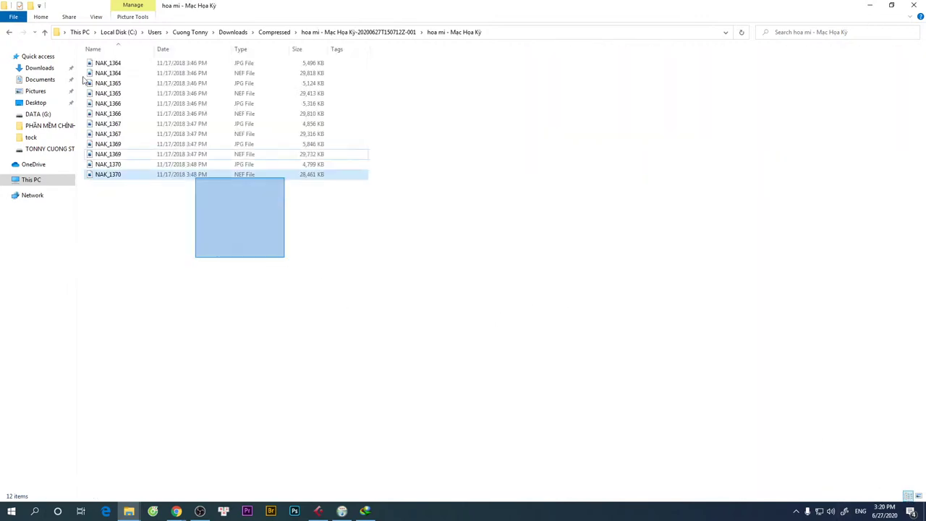
{"action": "left_click", "coordinate": [264, 264]}
{"action": "left_click", "coordinate": [108, 75]}
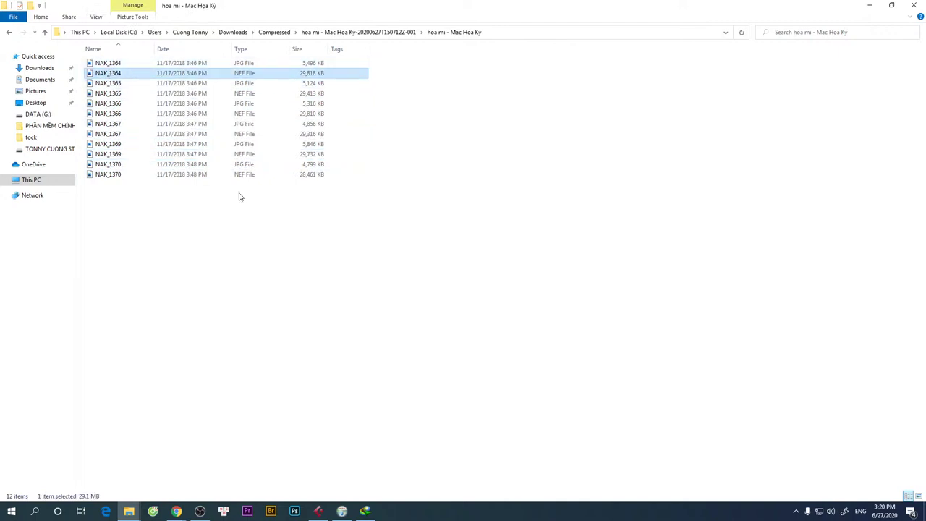
{"action": "left_click", "coordinate": [225, 335]}
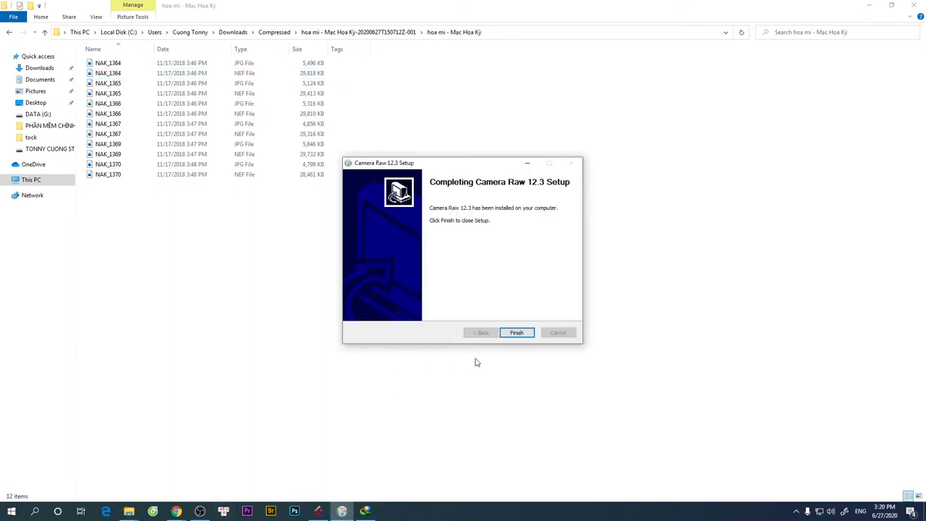
- Finish the Camera Raw setup and show the photo folder as a detailed list
{"action": "left_click", "coordinate": [515, 334]}
{"action": "left_click", "coordinate": [918, 496]}
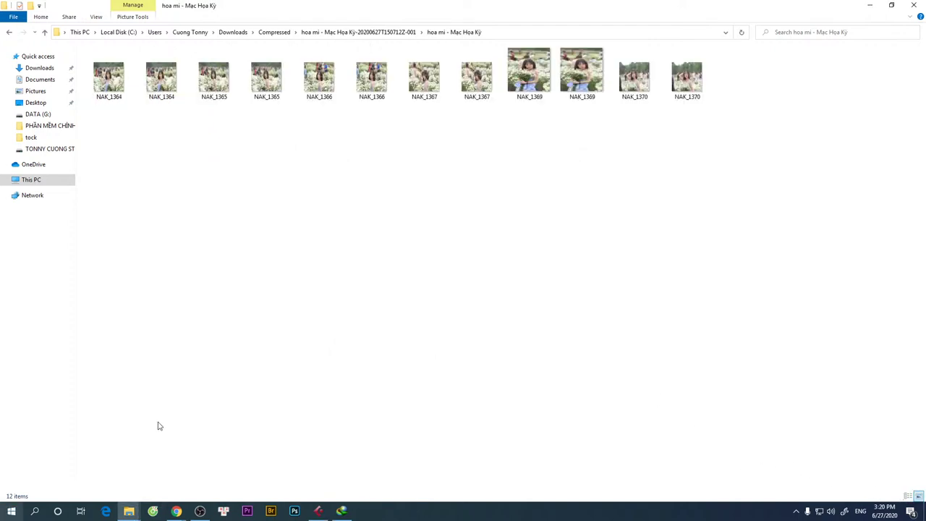
{"action": "scroll", "coordinate": [571, 373], "scroll_direction": "up", "scroll_amount": 2, "text": "ctrl"}
{"action": "scroll", "coordinate": [564, 366], "scroll_direction": "up", "scroll_amount": 1, "text": "ctrl"}
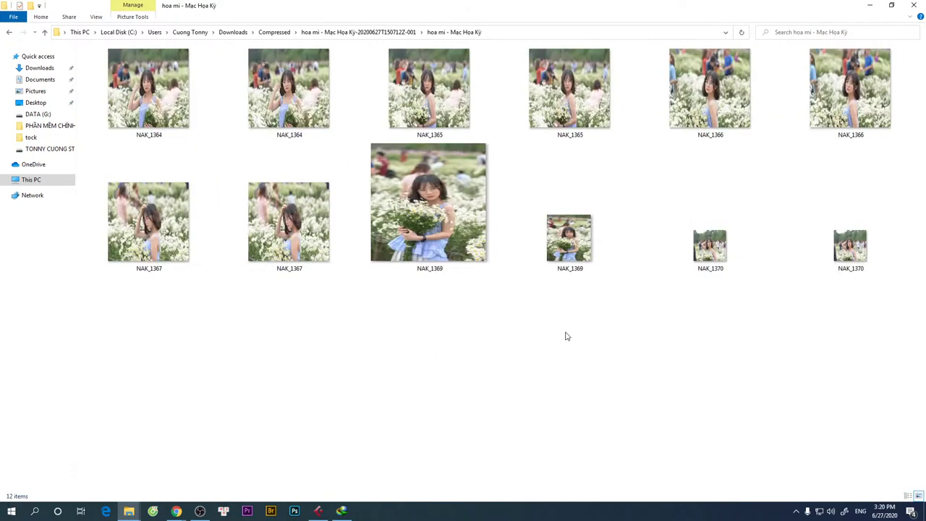
{"action": "left_click", "coordinate": [908, 497]}
- Sort the folder by size, delete the six JPG copies, and show the NEFs as large icons
{"action": "right_click", "coordinate": [380, 169]}
{"action": "mouse_move", "coordinate": [405, 200]}
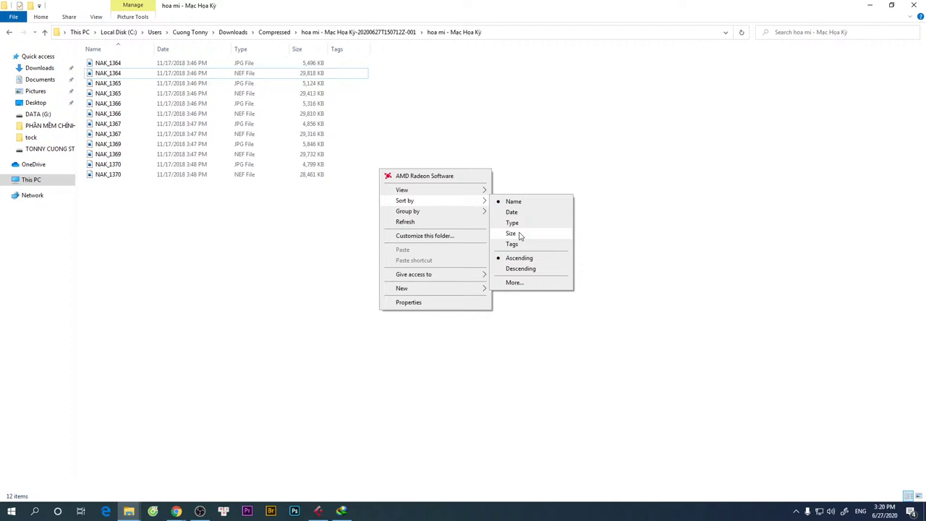
{"action": "left_click", "coordinate": [511, 233]}
{"action": "mouse_move", "coordinate": [310, 236]}
{"action": "left_mouse_down"}
{"action": "mouse_move", "coordinate": [180, 115]}
{"action": "mouse_move", "coordinate": [181, 124]}
{"action": "left_mouse_up"}
{"action": "key", "text": "Delete"}
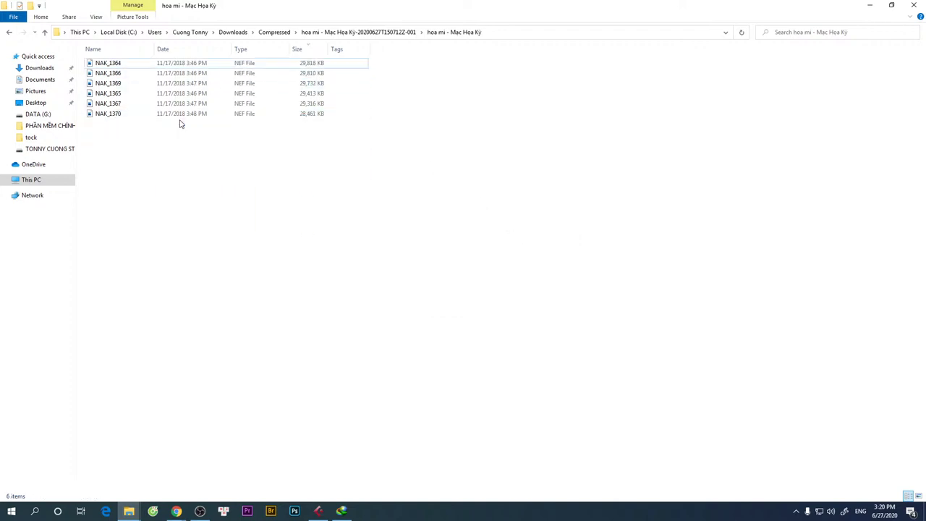
{"action": "left_click", "coordinate": [916, 496]}
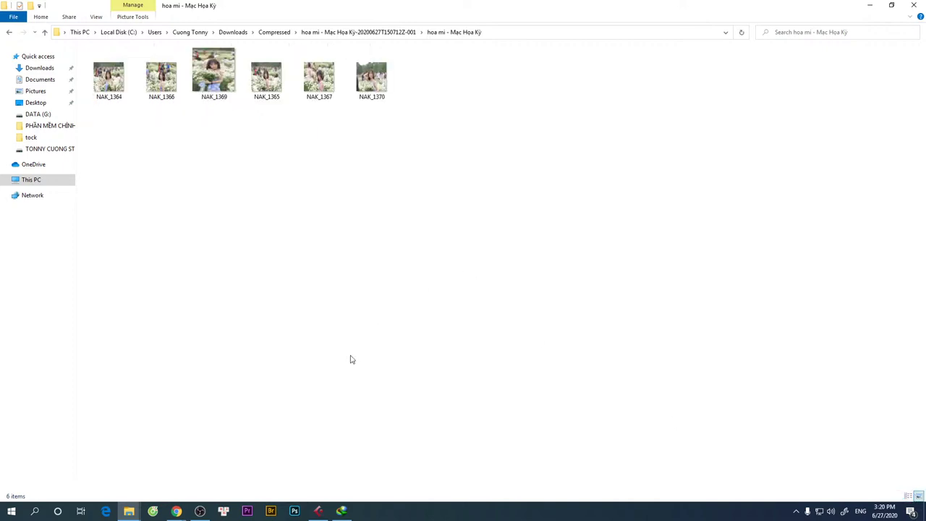
{"action": "left_click", "coordinate": [294, 511]}
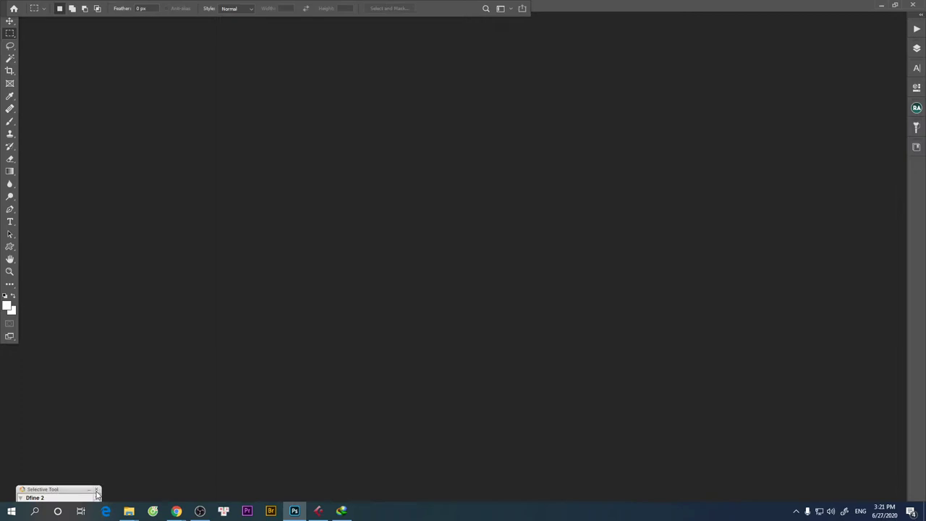
- Close the Dfine 2 panel and drag all six NEF photos from Explorer into Photoshop
{"action": "left_click", "coordinate": [97, 491]}
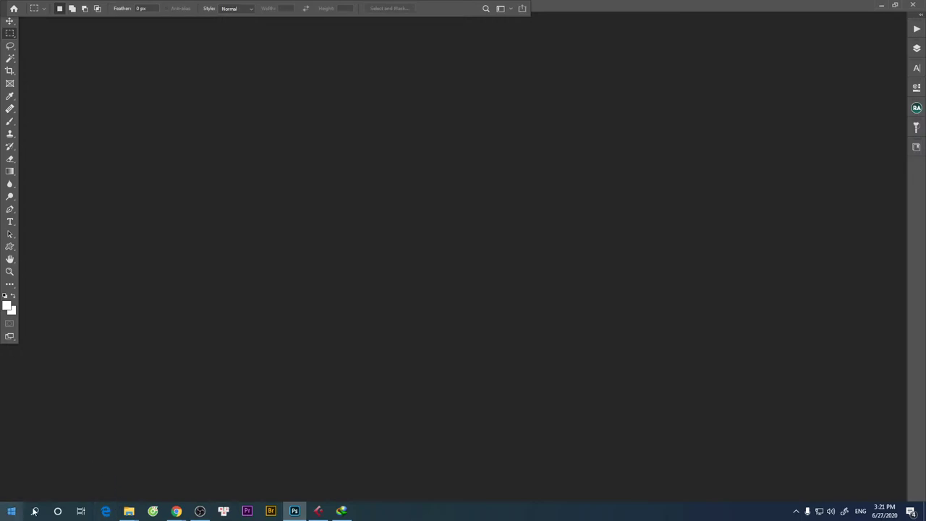
{"action": "left_click", "coordinate": [130, 514]}
{"action": "key", "text": "ctrl+a"}
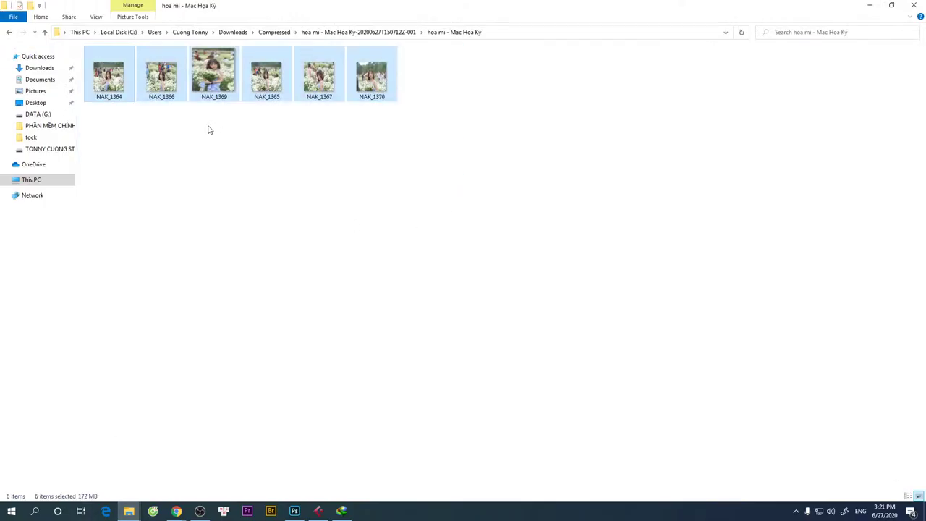
{"action": "mouse_move", "coordinate": [112, 83]}
{"action": "left_mouse_down"}
{"action": "mouse_move", "coordinate": [120, 94]}
{"action": "mouse_move", "coordinate": [664, 5]}
{"action": "left_mouse_up"}
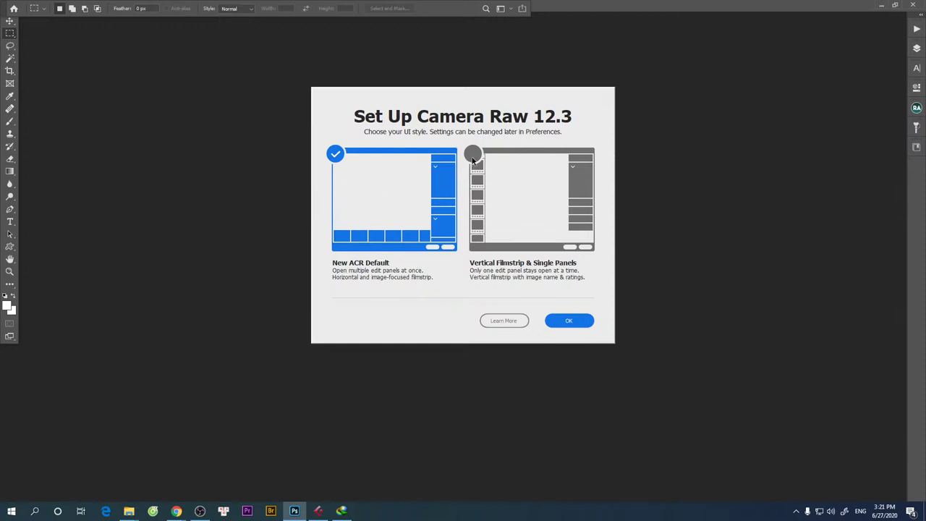
- Compare the Vertical Filmstrip and New ACR Default layouts, then confirm New ACR Default
{"action": "left_click", "coordinate": [546, 202]}
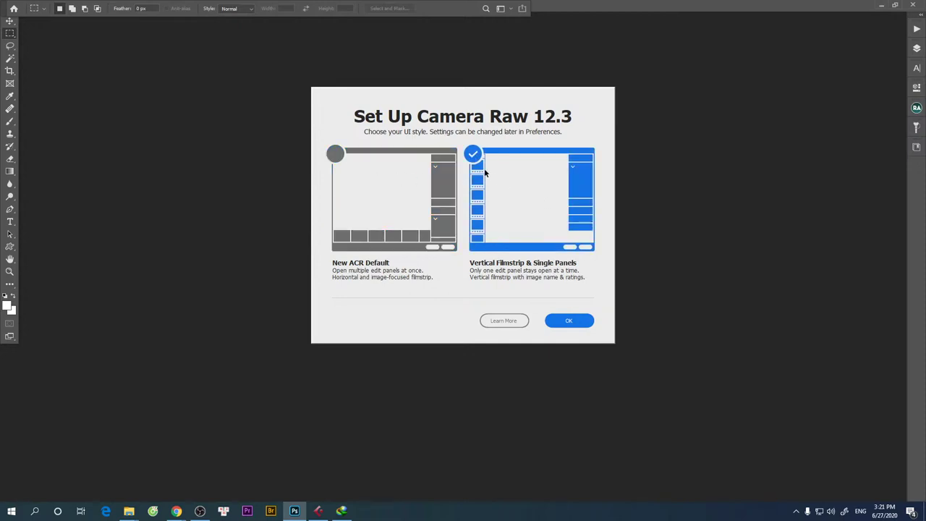
{"action": "left_click", "coordinate": [338, 159]}
{"action": "left_click", "coordinate": [520, 172]}
{"action": "left_click", "coordinate": [342, 177]}
{"action": "left_click", "coordinate": [501, 186]}
{"action": "left_click", "coordinate": [354, 190]}
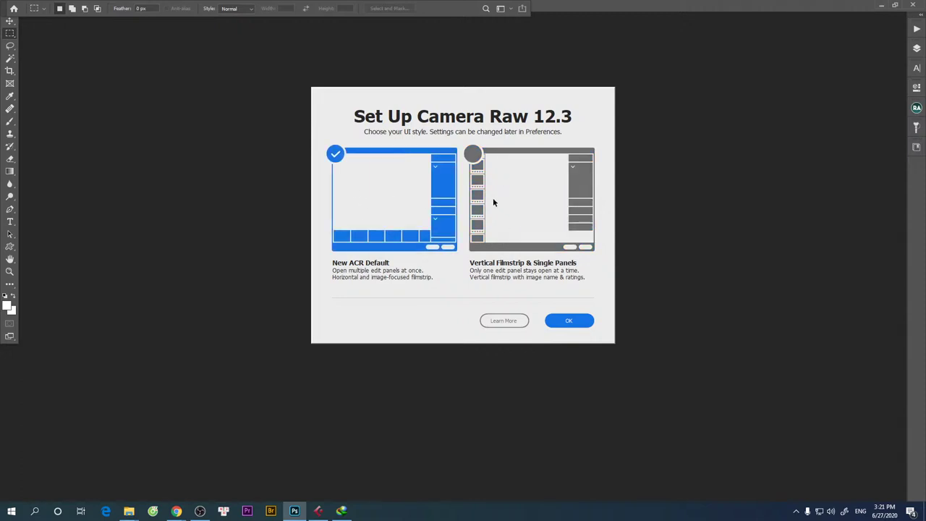
{"action": "left_click", "coordinate": [472, 155]}
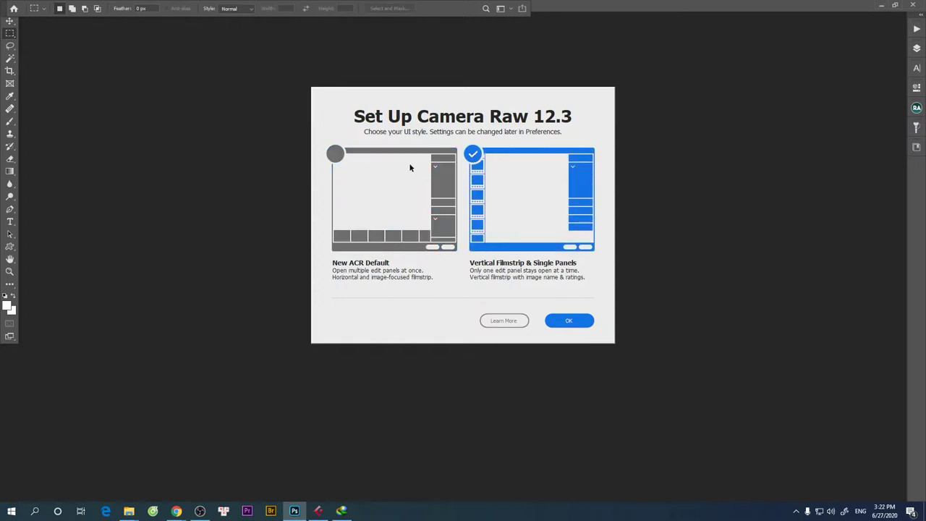
{"action": "left_click", "coordinate": [355, 177]}
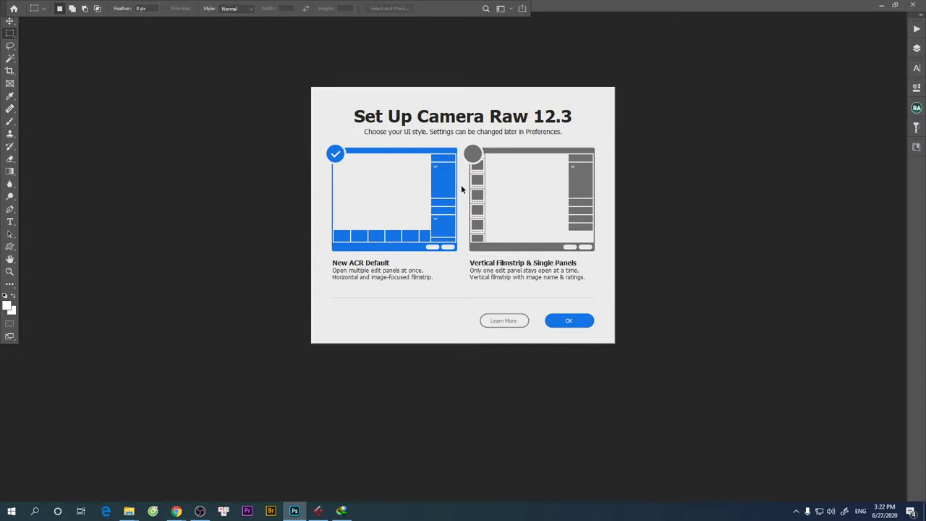
{"action": "left_click", "coordinate": [474, 160]}
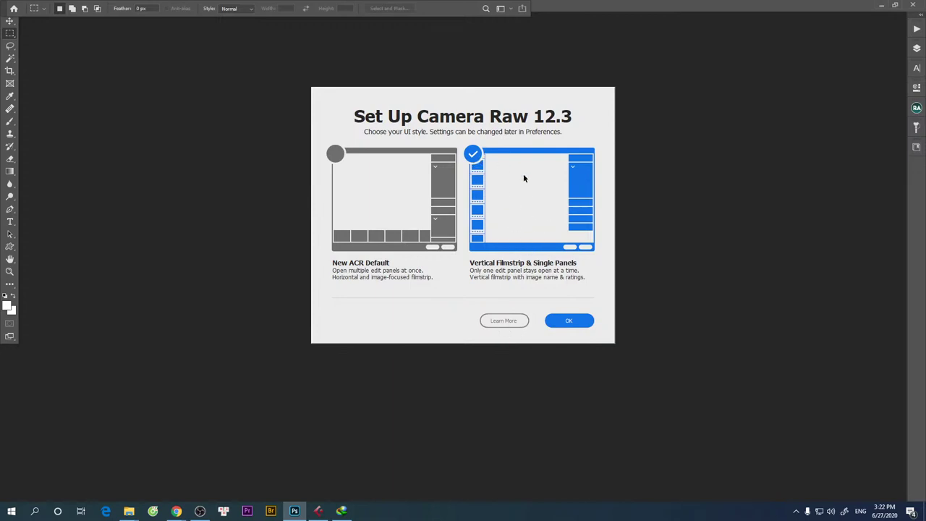
{"action": "left_click", "coordinate": [336, 155]}
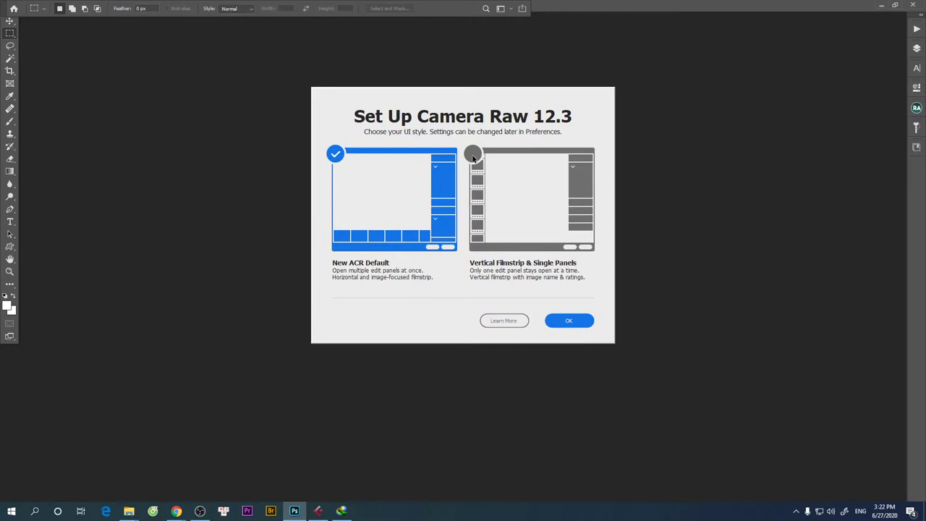
{"action": "left_click", "coordinate": [472, 154]}
{"action": "left_click", "coordinate": [380, 206]}
{"action": "left_click", "coordinate": [568, 326]}
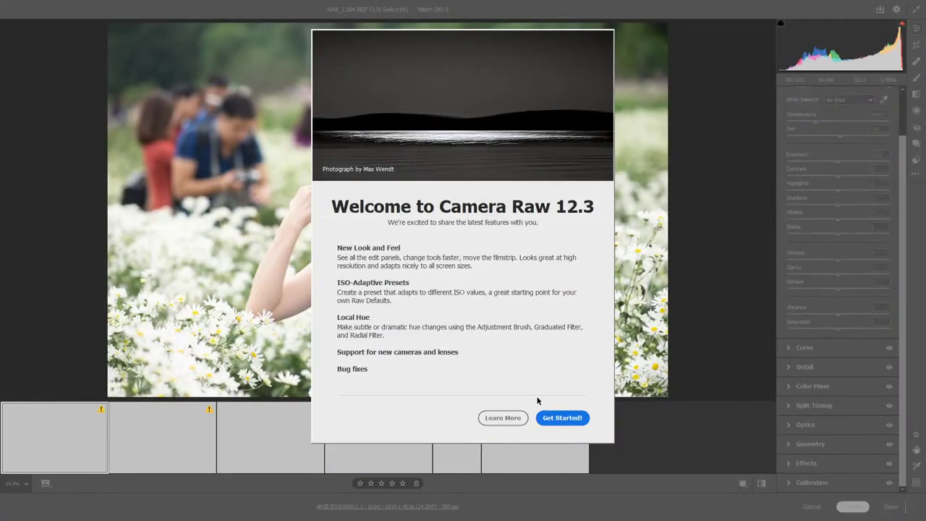
- Dismiss the Welcome screen and collapse the Basic panel for NAK_1364
{"action": "left_click", "coordinate": [579, 418]}
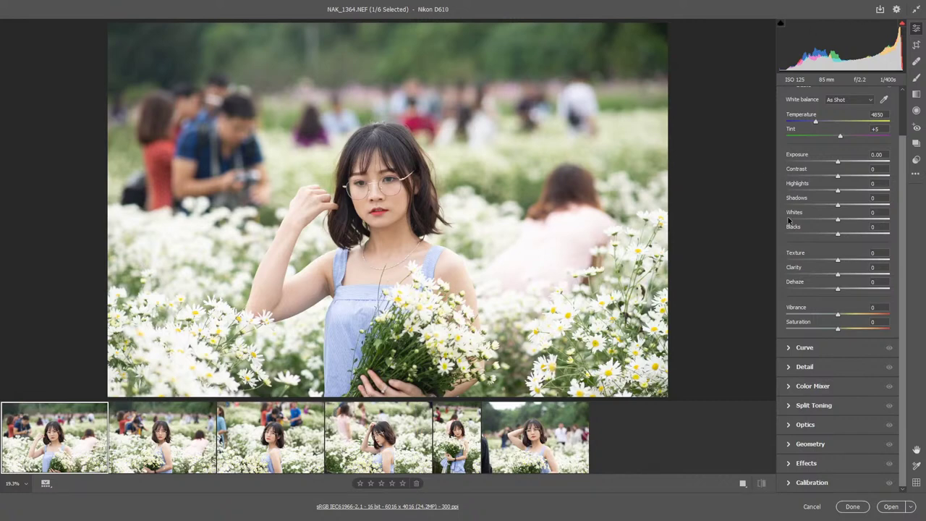
{"action": "scroll", "coordinate": [790, 130], "scroll_direction": "up", "scroll_amount": 2}
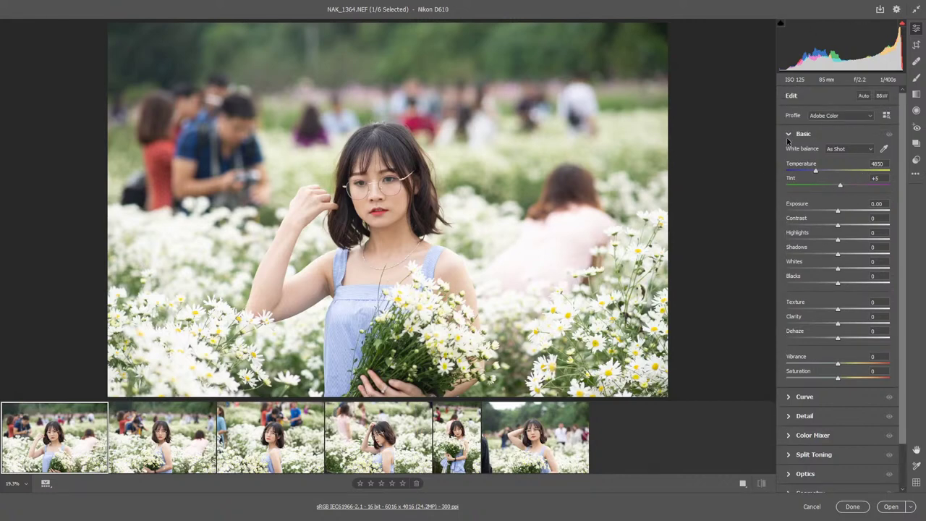
{"action": "left_click", "coordinate": [789, 134]}
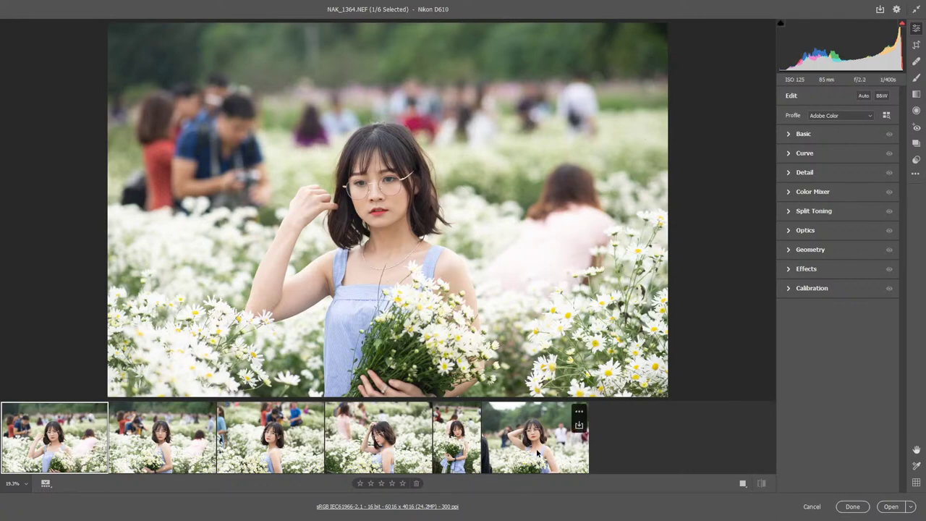
{"action": "mouse_move", "coordinate": [55, 437]}
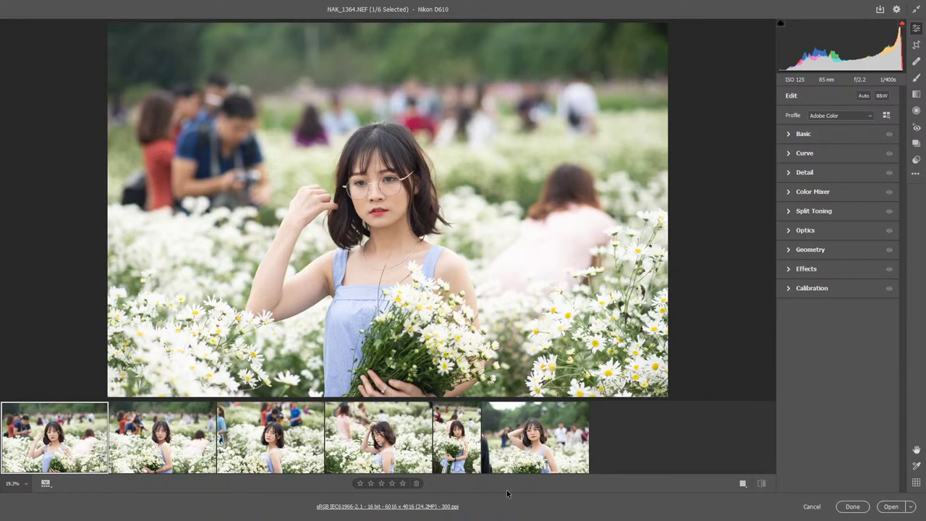
- Select all six photos and cycle through the Before/After views with Q
{"action": "left_click", "coordinate": [550, 442], "text": "shift"}
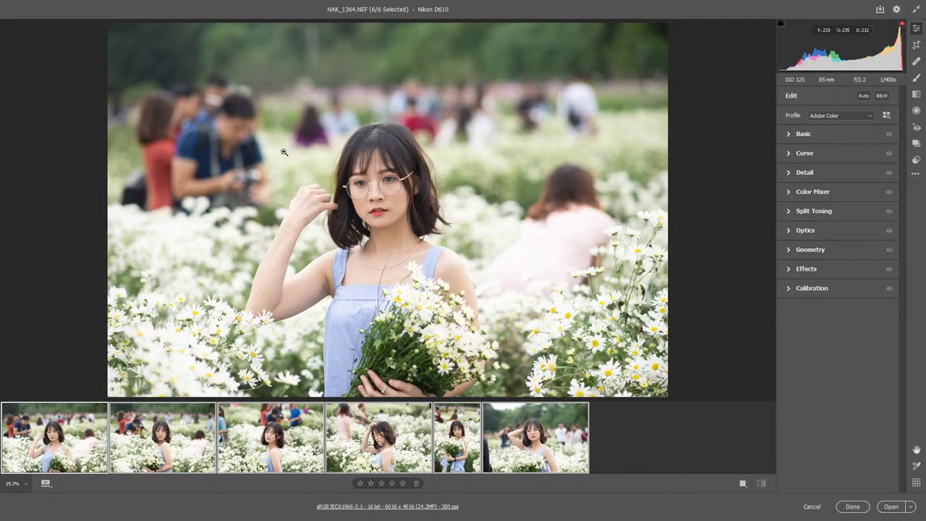
{"action": "key", "text": "q"}
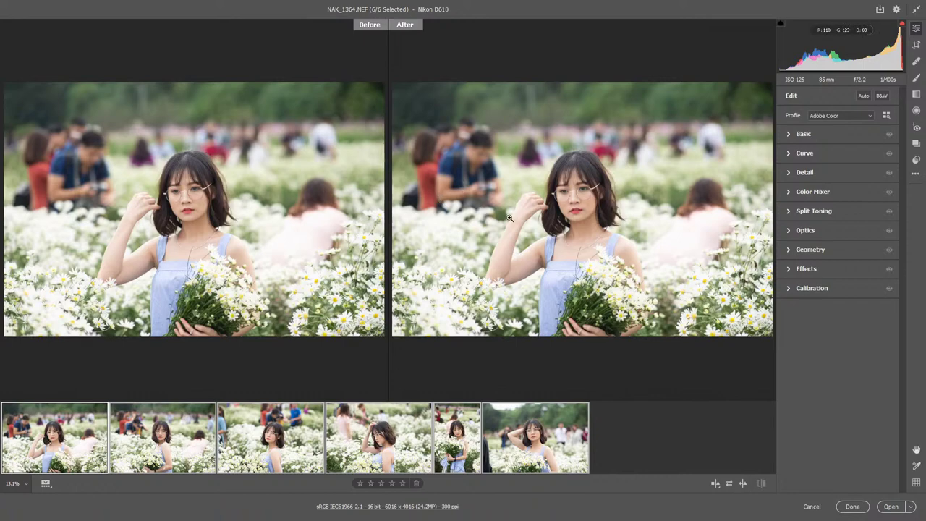
{"action": "key", "text": "q"}
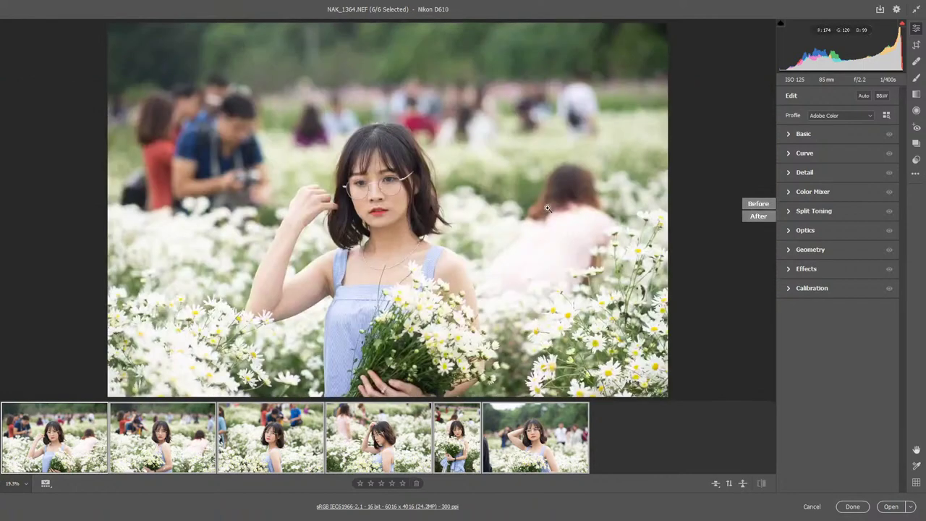
{"action": "key", "text": "q"}
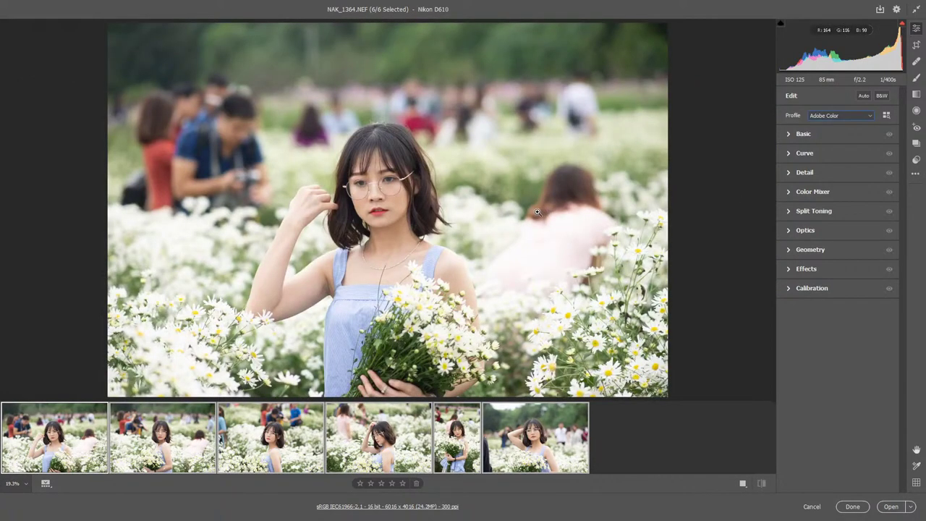
{"action": "mouse_move", "coordinate": [535, 438]}
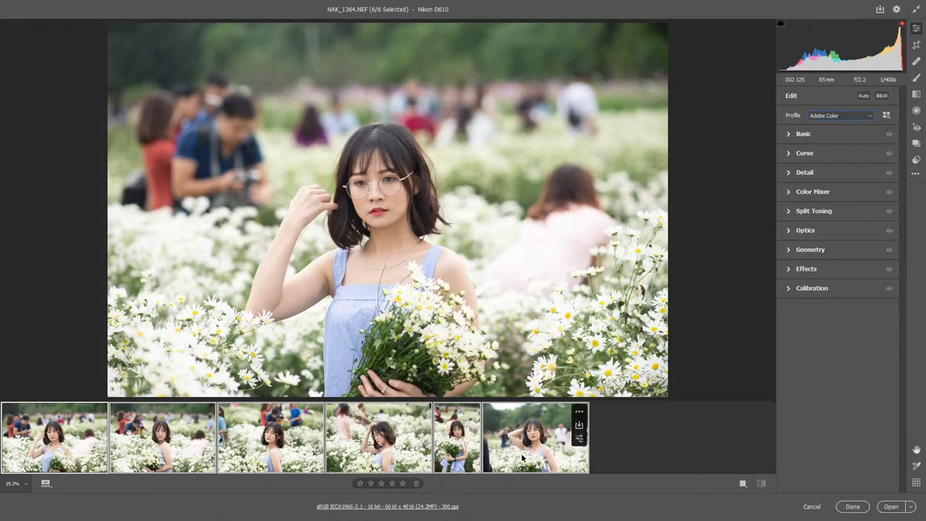
- Browse the filmstrip and settle on NAK_1367 for editing
{"action": "left_click", "coordinate": [384, 448]}
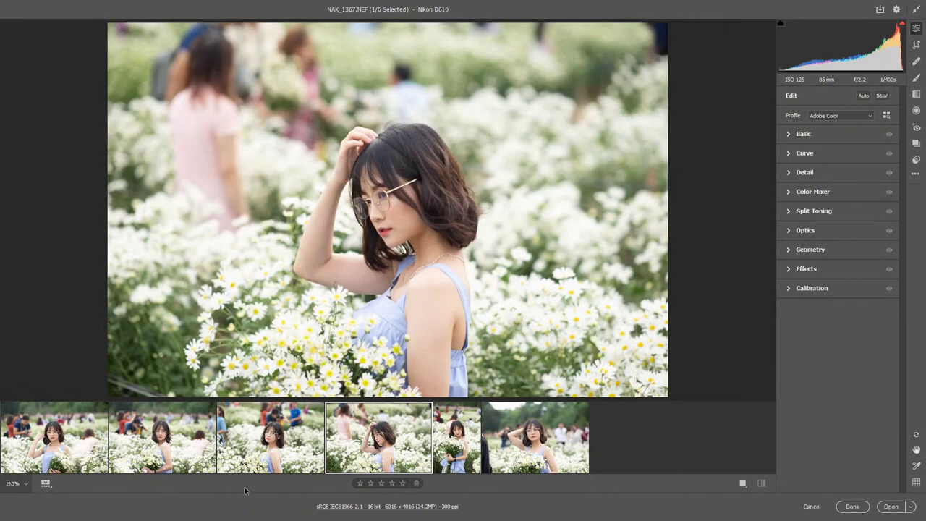
{"action": "left_click", "coordinate": [72, 449]}
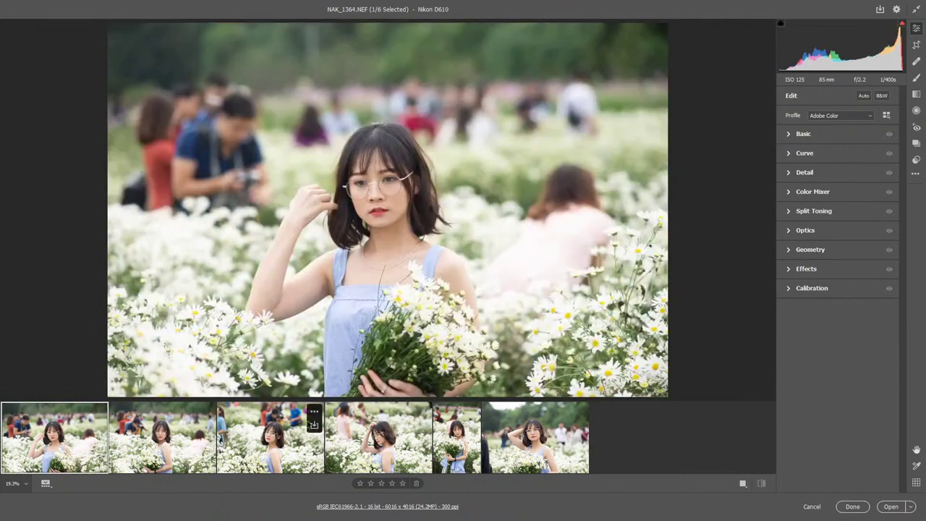
{"action": "left_click", "coordinate": [528, 442]}
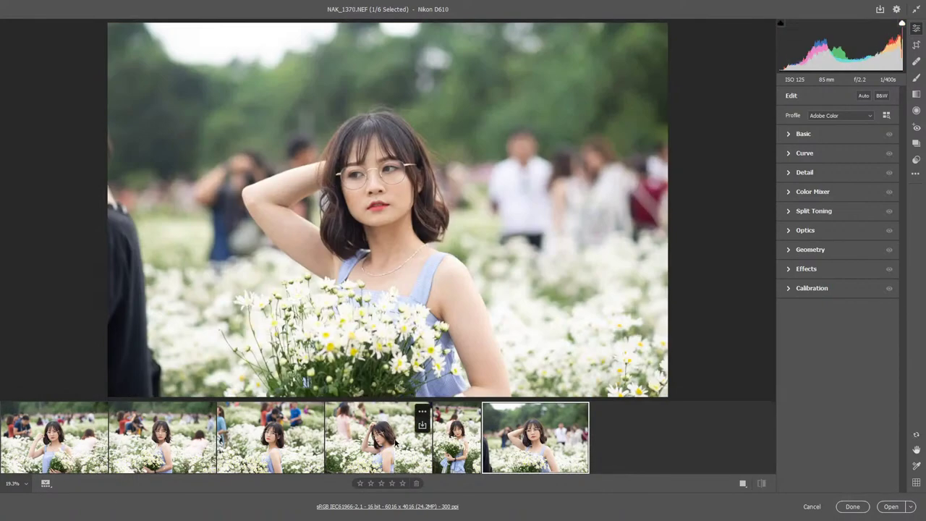
{"action": "left_click", "coordinate": [395, 442]}
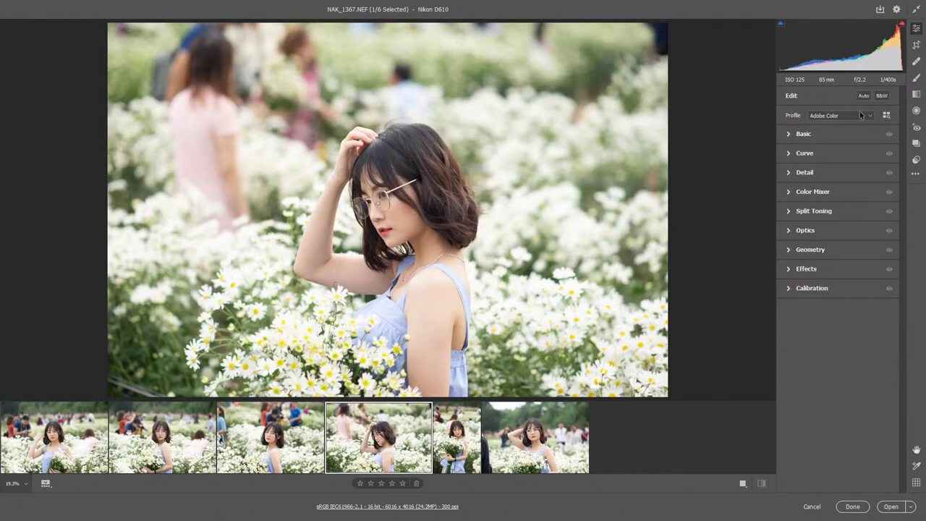
- Expand the Basic panel and set Exposure to -0.40
{"action": "left_click", "coordinate": [791, 135]}
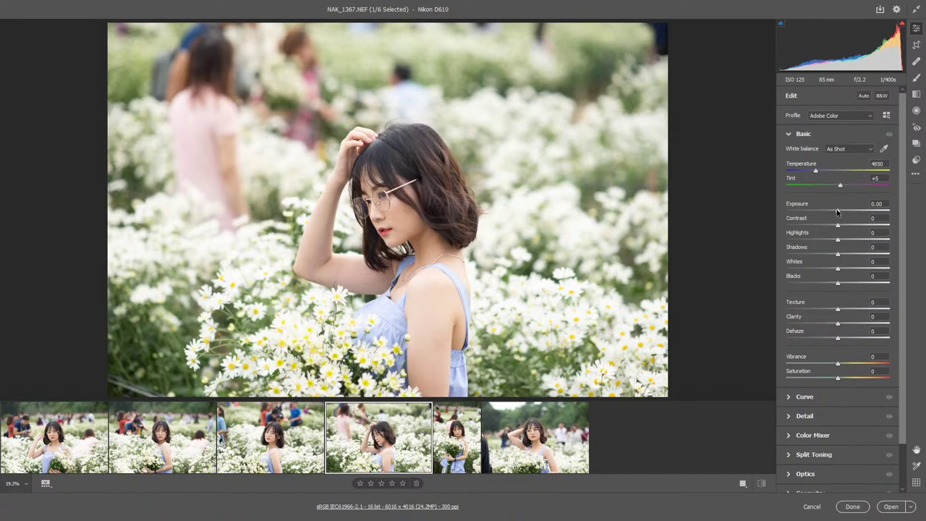
{"action": "left_click_drag", "start_coordinate": [838, 210], "coordinate": [834, 211]}
{"action": "key", "text": "Down"}
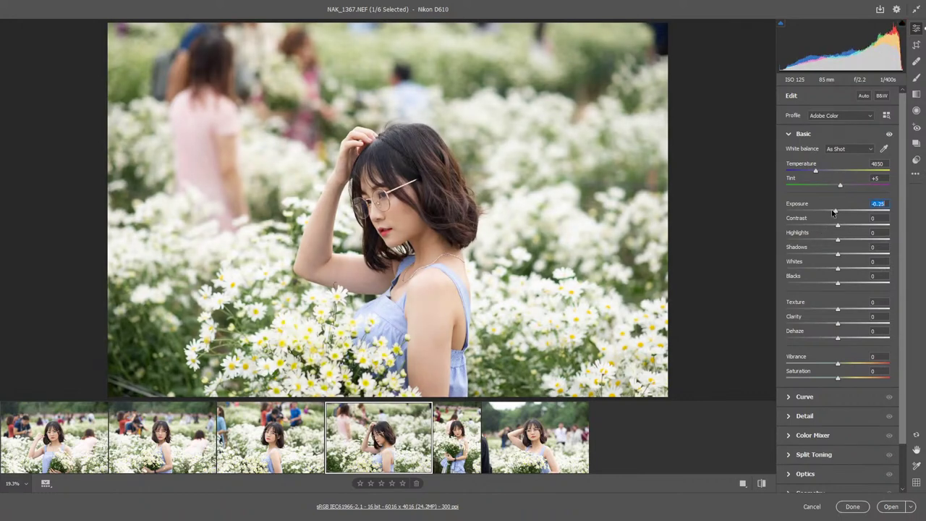
{"action": "key", "text": "Down"}
{"action": "key", "text": "Down"}
{"action": "key", "text": "Down"}
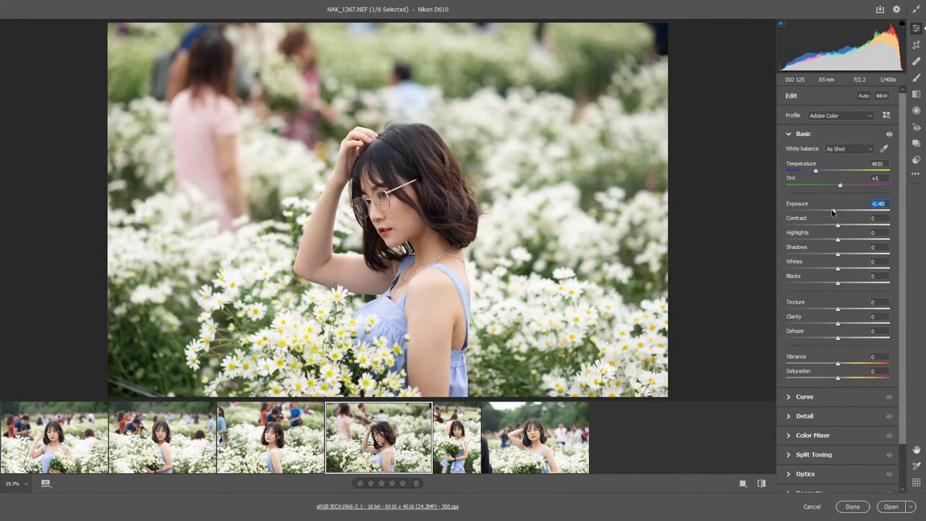
{"action": "key", "text": "Down"}
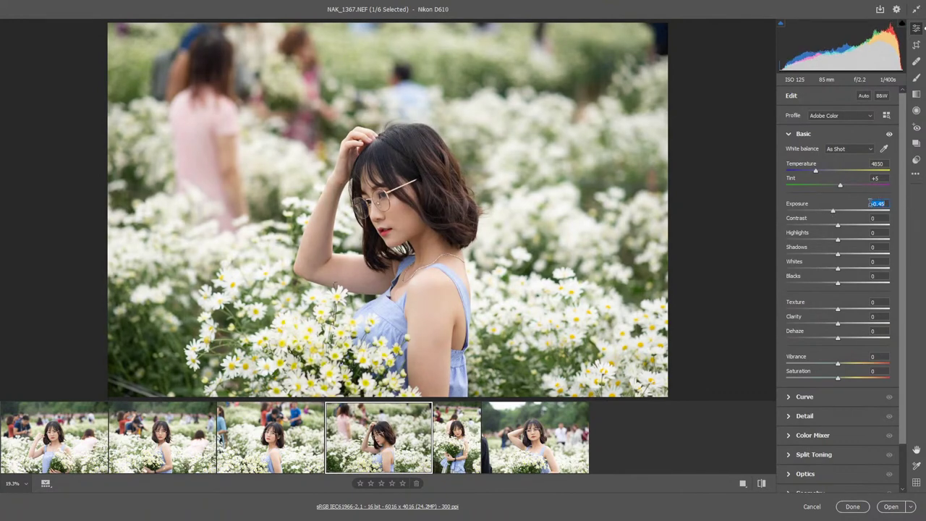
{"action": "key", "text": "Up"}
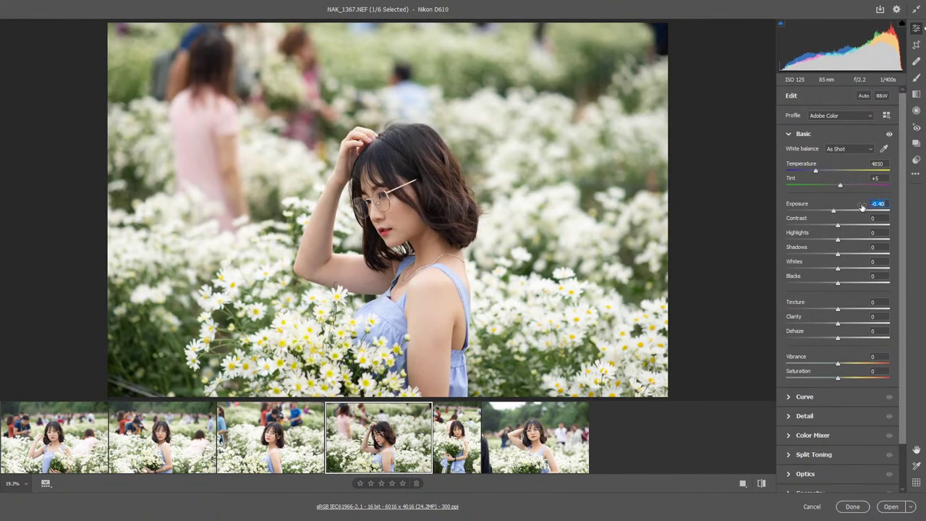
- Check the face up close and set Contrast to -30
{"action": "left_click", "coordinate": [390, 206]}
{"action": "left_click", "coordinate": [454, 207]}
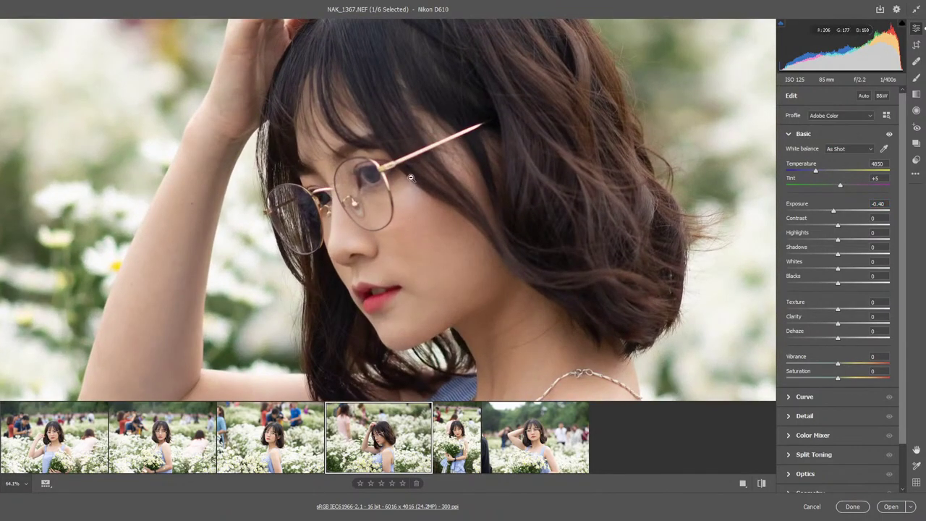
{"action": "left_click", "coordinate": [406, 226], "text": "alt"}
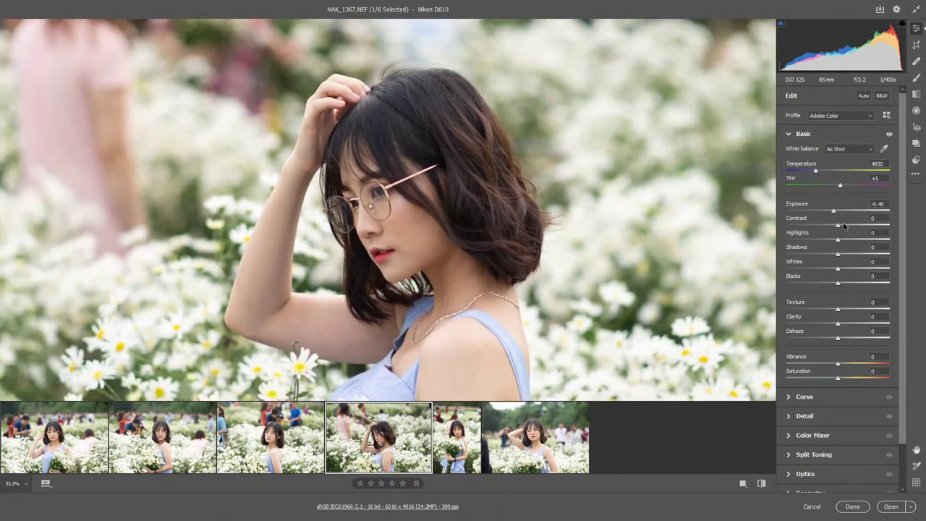
{"action": "left_click_drag", "start_coordinate": [827, 229], "coordinate": [822, 228]}
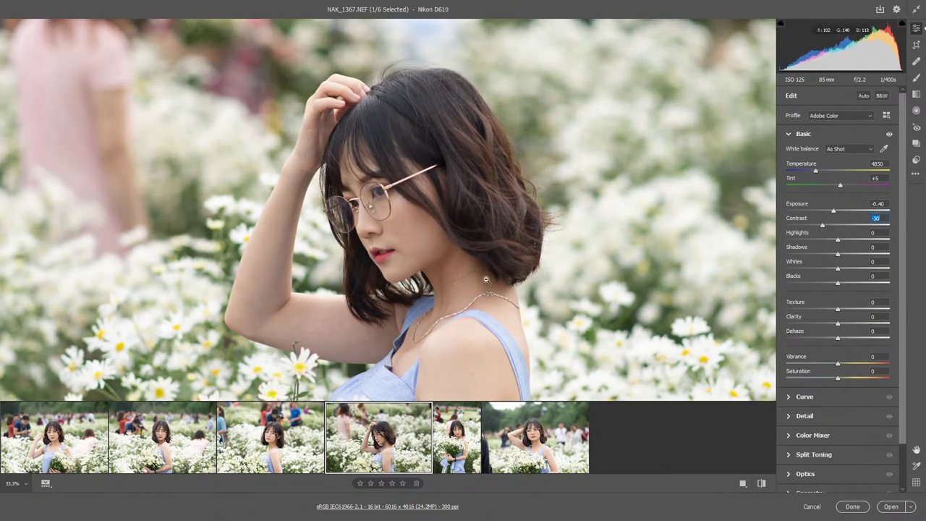
{"action": "left_click", "coordinate": [430, 233], "text": "alt"}
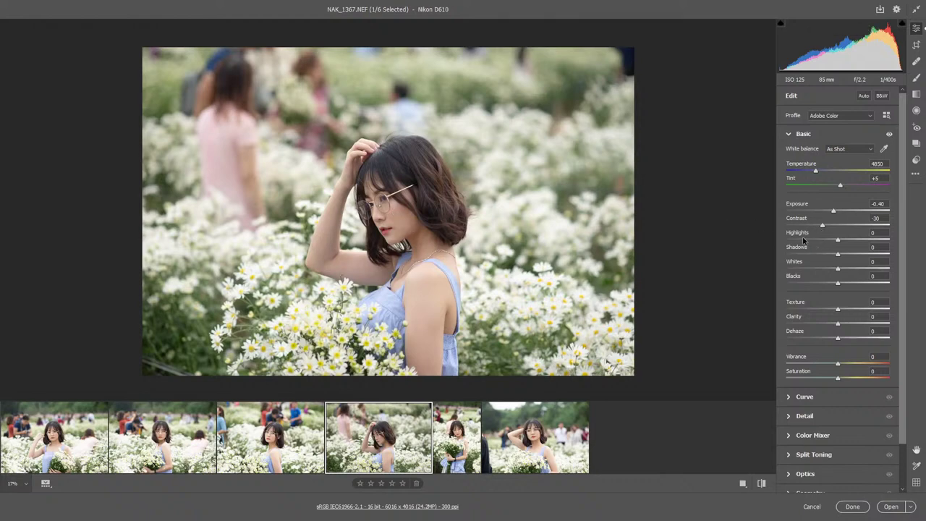
- Set Highlights to -60 and Shadows to +30
{"action": "left_click_drag", "start_coordinate": [803, 240], "coordinate": [874, 246]}
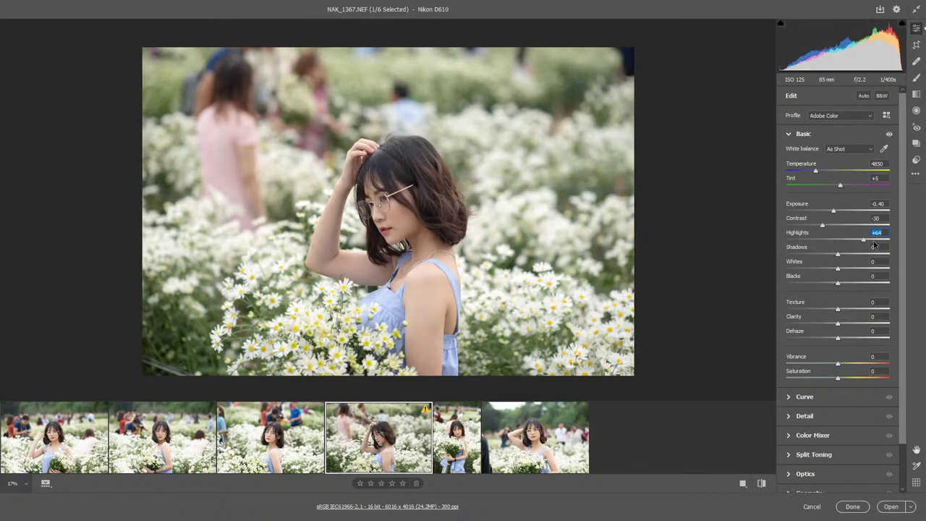
{"action": "mouse_move", "coordinate": [874, 246]}
{"action": "left_mouse_down"}
{"action": "mouse_move", "coordinate": [781, 239]}
{"action": "mouse_move", "coordinate": [808, 246]}
{"action": "left_mouse_up"}
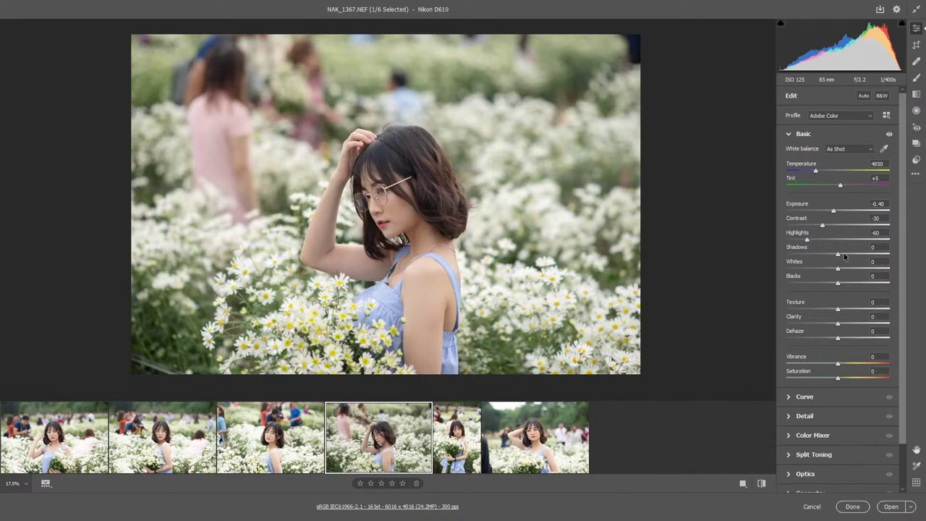
{"action": "left_click_drag", "start_coordinate": [838, 255], "coordinate": [853, 254]}
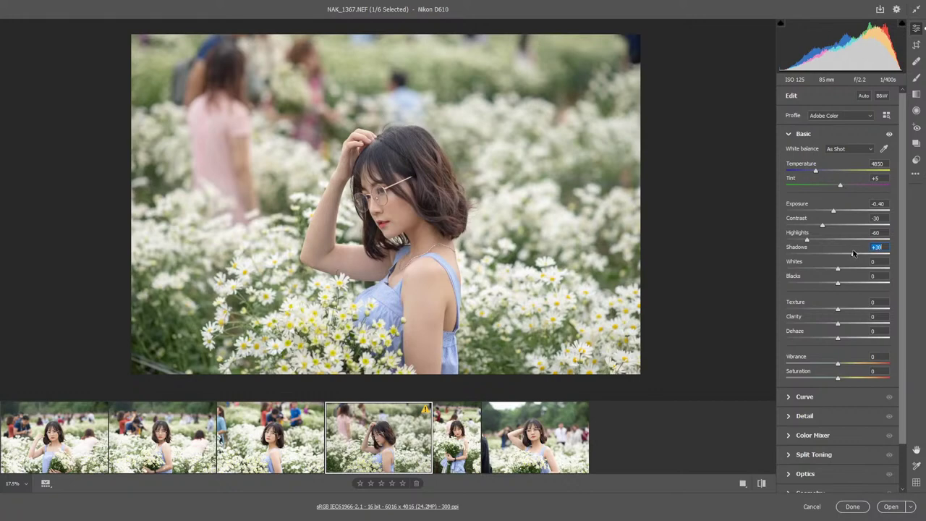
{"action": "left_click", "coordinate": [432, 181]}
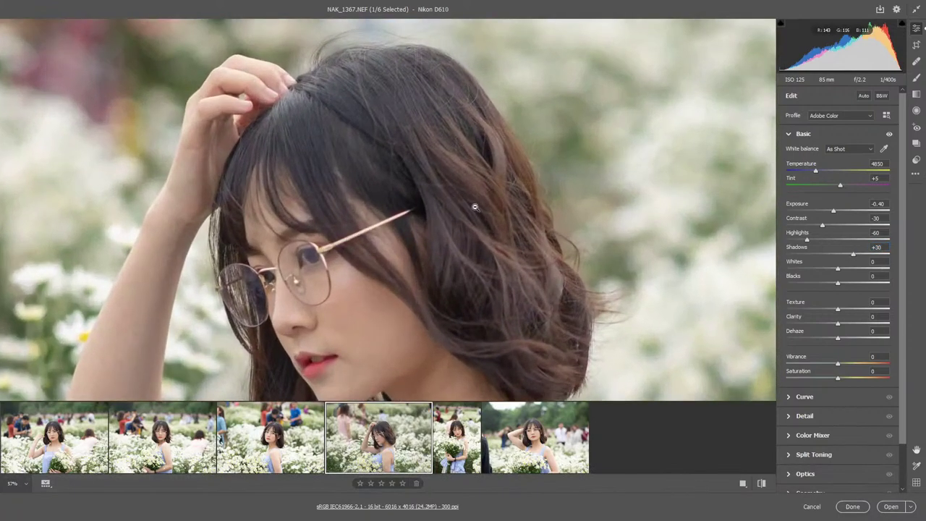
{"action": "left_click", "coordinate": [384, 205]}
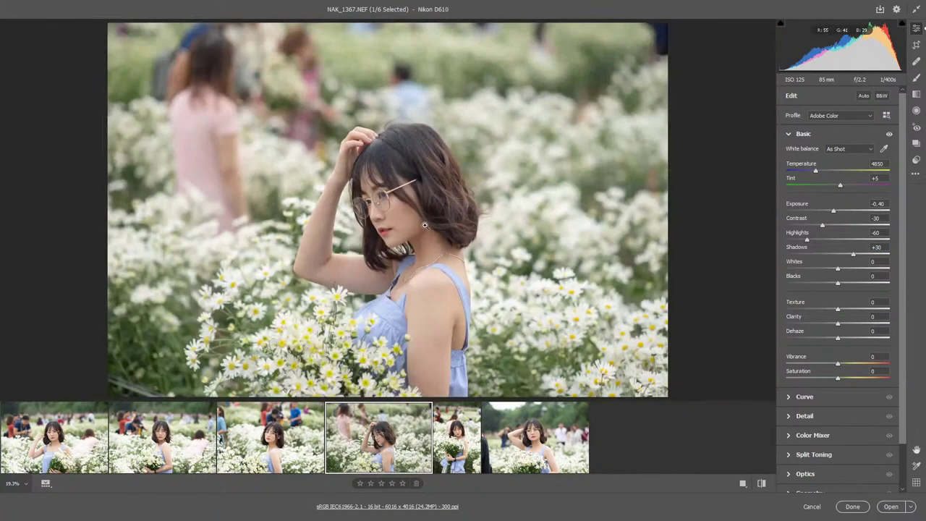
- Set Whites to -20 and Blacks to -10
{"action": "left_click_drag", "start_coordinate": [837, 269], "coordinate": [828, 271]}
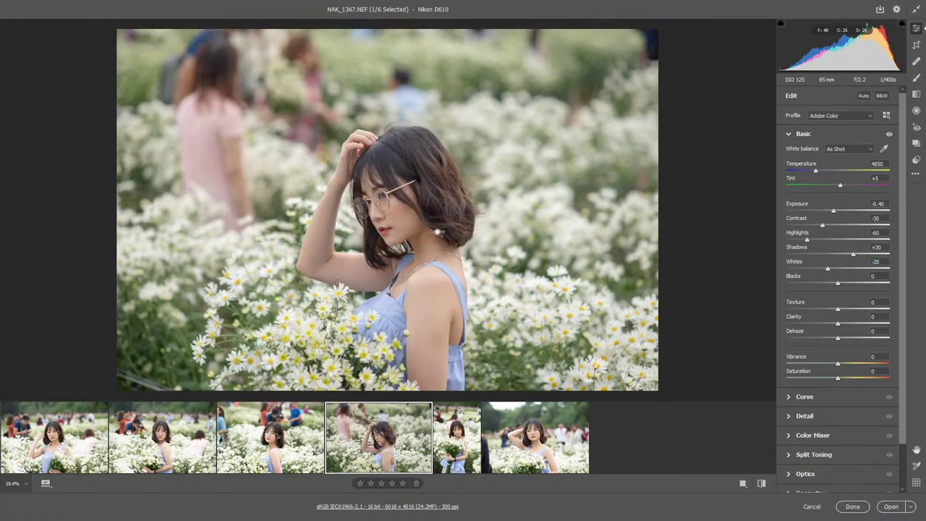
{"action": "scroll", "coordinate": [437, 231], "scroll_direction": "up", "scroll_amount": 2}
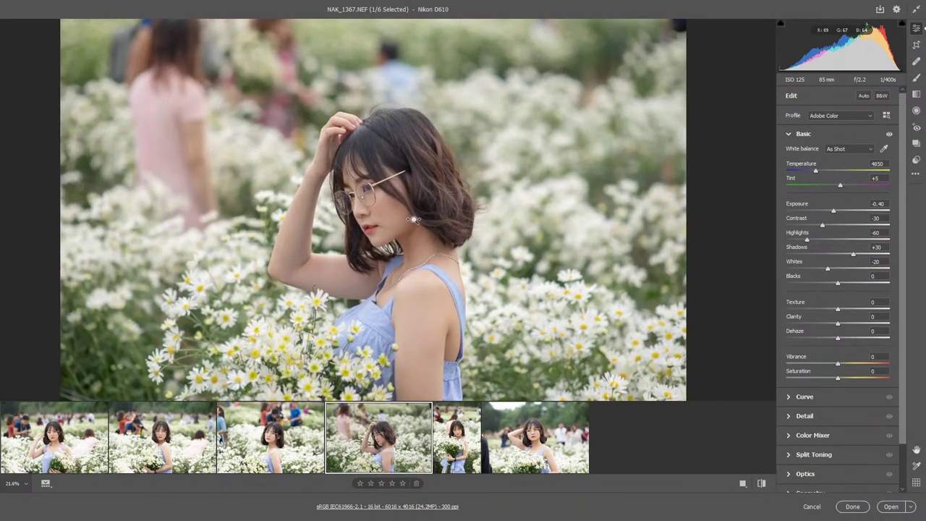
{"action": "scroll", "coordinate": [411, 219], "scroll_direction": "down", "scroll_amount": 1}
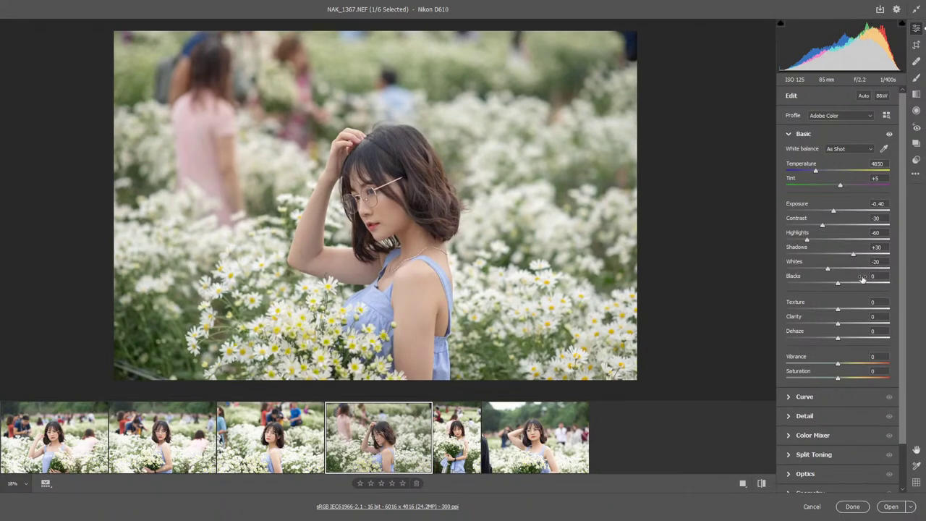
{"action": "mouse_move", "coordinate": [838, 284]}
{"action": "left_mouse_down"}
{"action": "mouse_move", "coordinate": [781, 287]}
{"action": "mouse_move", "coordinate": [924, 302]}
{"action": "left_mouse_up"}
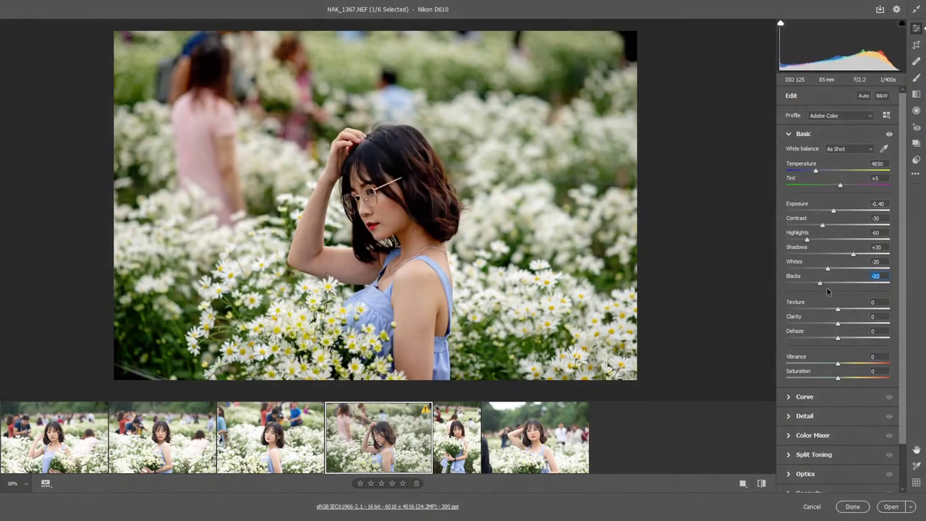
{"action": "mouse_move", "coordinate": [924, 302]}
{"action": "left_mouse_down"}
{"action": "mouse_move", "coordinate": [923, 293]}
{"action": "mouse_move", "coordinate": [832, 292]}
{"action": "left_mouse_up"}
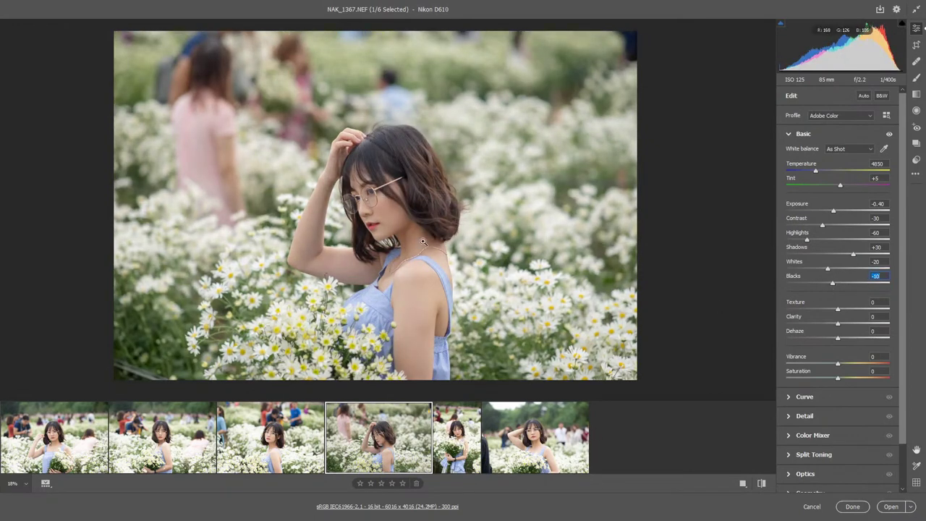
- Preview Texture at +100 and below zero, then reset it to 0
{"action": "scroll", "coordinate": [513, 250], "scroll_direction": "up", "scroll_amount": 3}
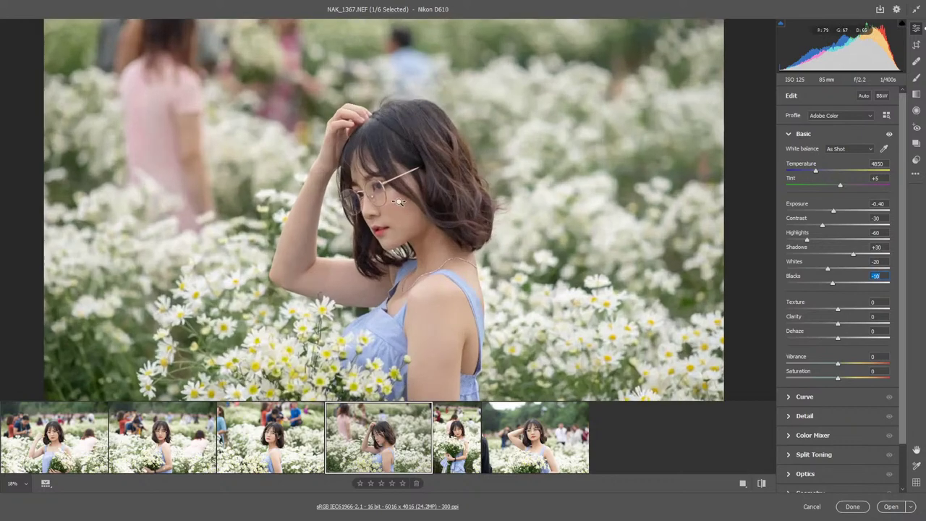
{"action": "scroll", "coordinate": [434, 217], "scroll_direction": "up", "scroll_amount": 3}
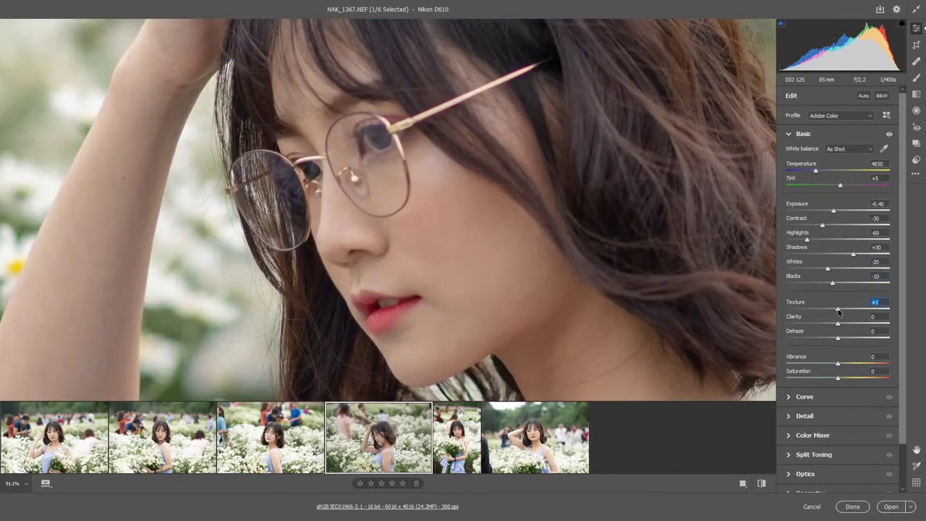
{"action": "mouse_move", "coordinate": [838, 308]}
{"action": "left_mouse_down"}
{"action": "mouse_move", "coordinate": [924, 306]}
{"action": "mouse_move", "coordinate": [787, 309]}
{"action": "mouse_move", "coordinate": [839, 309]}
{"action": "left_mouse_up"}
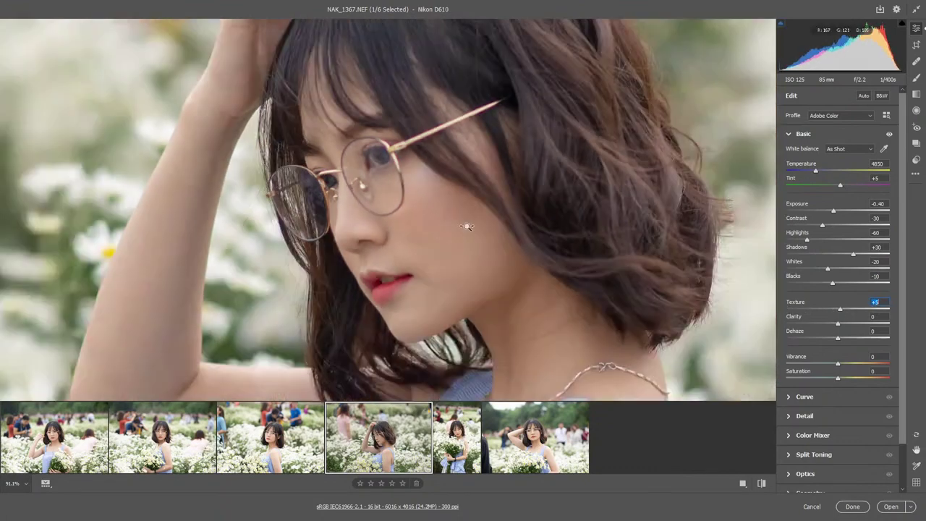
{"action": "left_click", "coordinate": [467, 226], "text": "alt"}
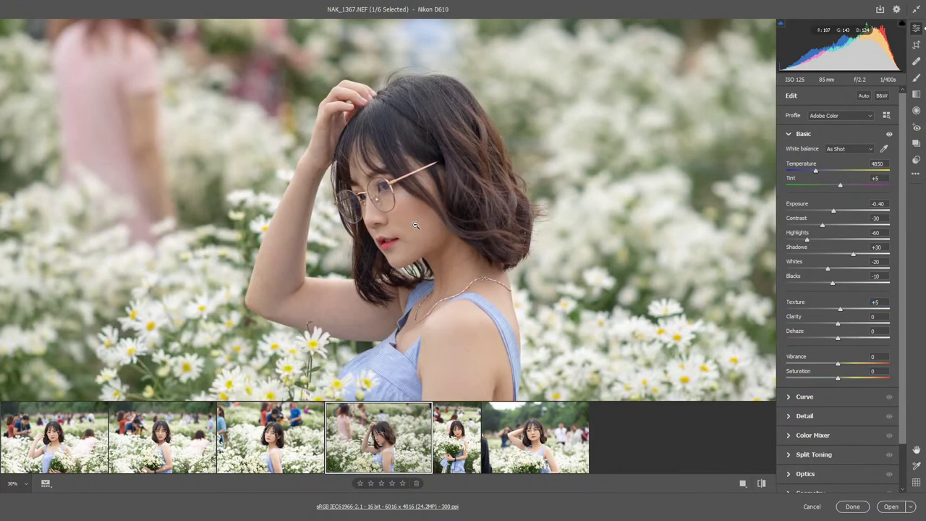
{"action": "left_click_drag", "start_coordinate": [840, 309], "coordinate": [835, 310]}
{"action": "double_click", "coordinate": [835, 310]}
{"action": "key", "text": "ctrl+0"}
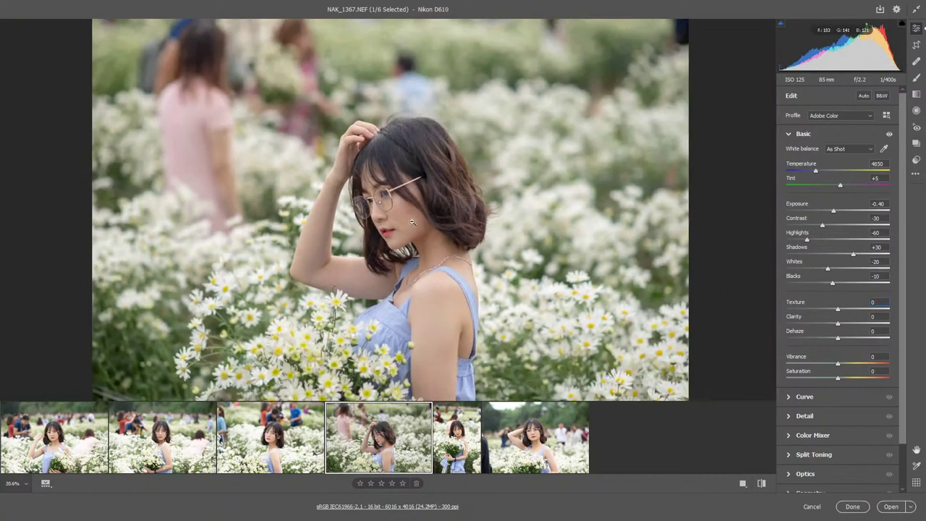
- Lower Clarity to -20 to soften the portrait
{"action": "left_click_drag", "start_coordinate": [829, 327], "coordinate": [828, 327]}
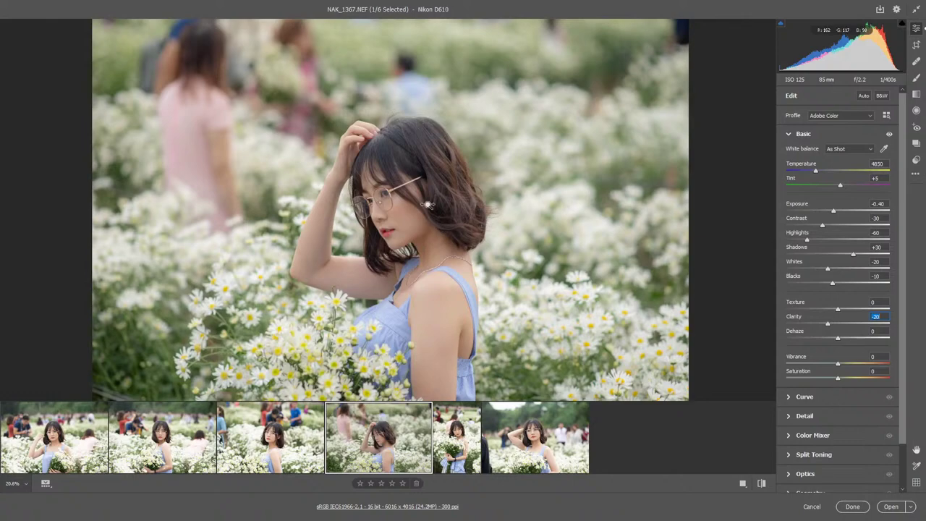
{"action": "scroll", "coordinate": [420, 206], "scroll_direction": "up", "scroll_amount": 2}
{"action": "scroll", "coordinate": [367, 208], "scroll_direction": "down", "scroll_amount": 4}
{"action": "scroll", "coordinate": [367, 208], "scroll_direction": "up", "scroll_amount": 1}
{"action": "scroll", "coordinate": [383, 211], "scroll_direction": "up", "scroll_amount": 1}
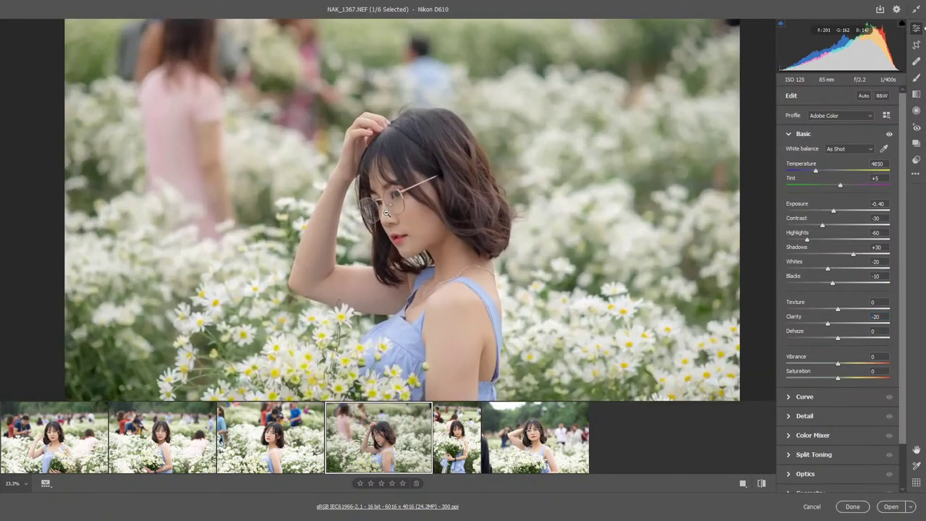
{"action": "scroll", "coordinate": [387, 213], "scroll_direction": "down", "scroll_amount": 1}
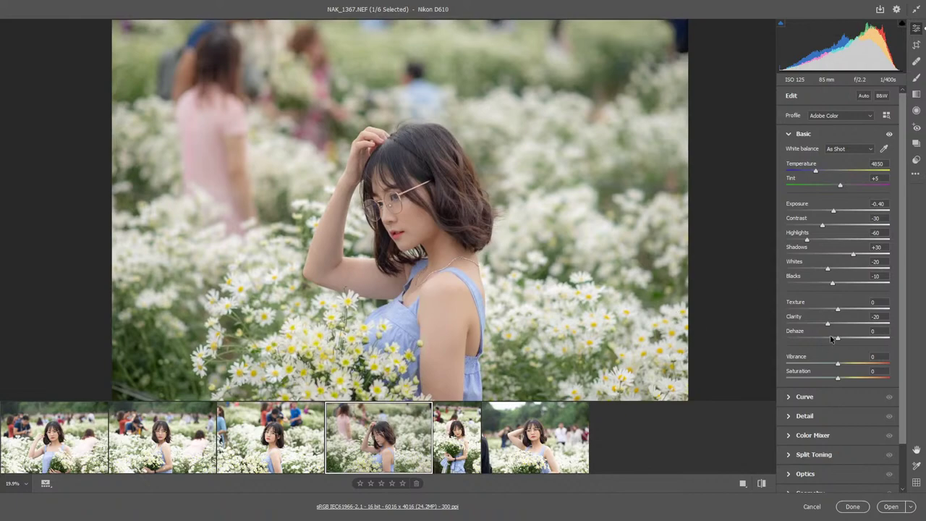
- Try Dehaze at extremes, reset it, and settle on -2
{"action": "left_click_drag", "start_coordinate": [838, 340], "coordinate": [839, 331]}
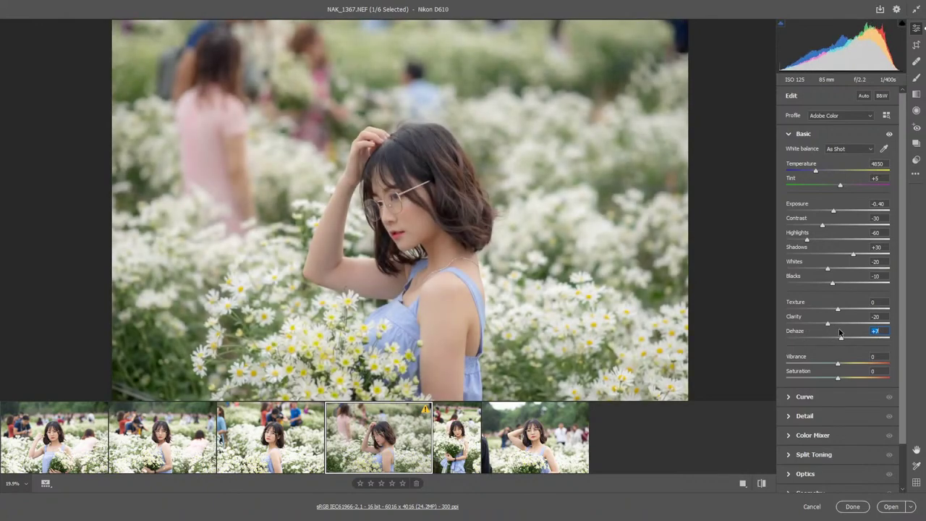
{"action": "mouse_move", "coordinate": [839, 331]}
{"action": "left_mouse_down"}
{"action": "mouse_move", "coordinate": [903, 341]}
{"action": "mouse_move", "coordinate": [806, 347]}
{"action": "left_mouse_up"}
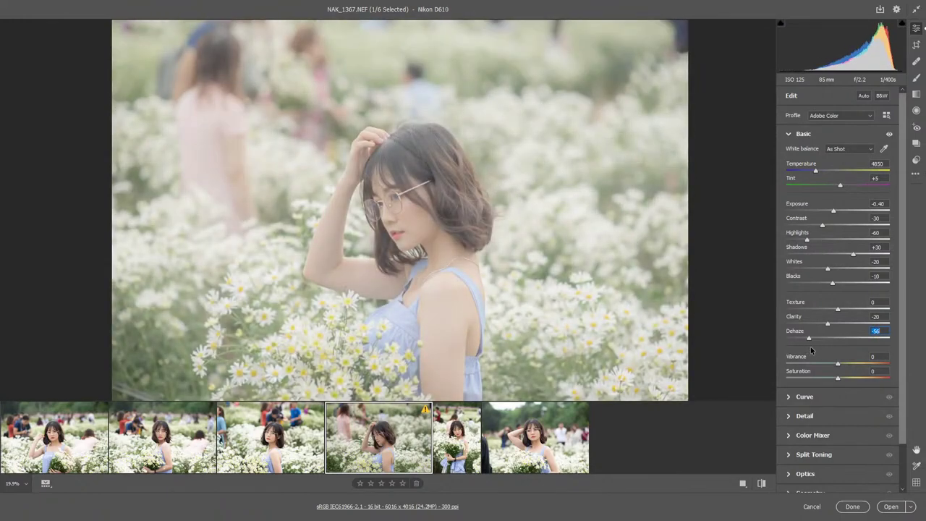
{"action": "double_click", "coordinate": [811, 346]}
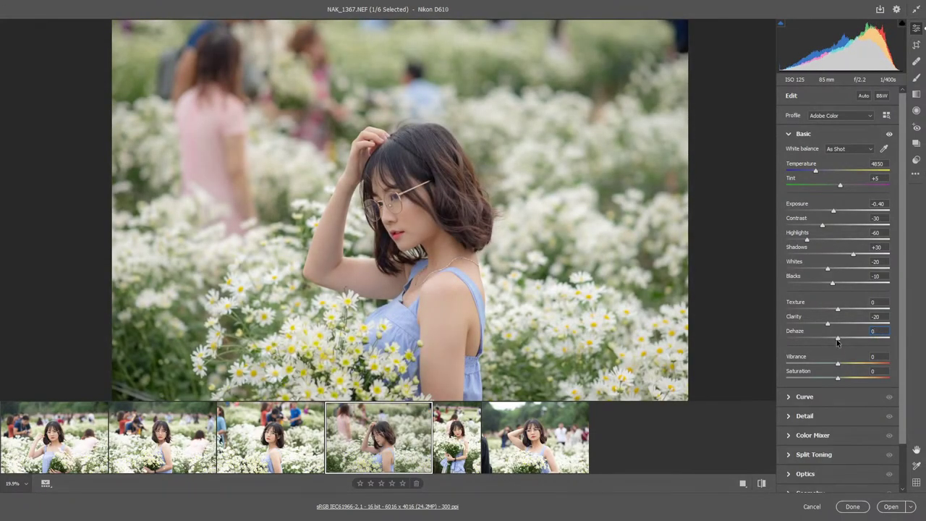
{"action": "left_click_drag", "start_coordinate": [837, 340], "coordinate": [836, 340]}
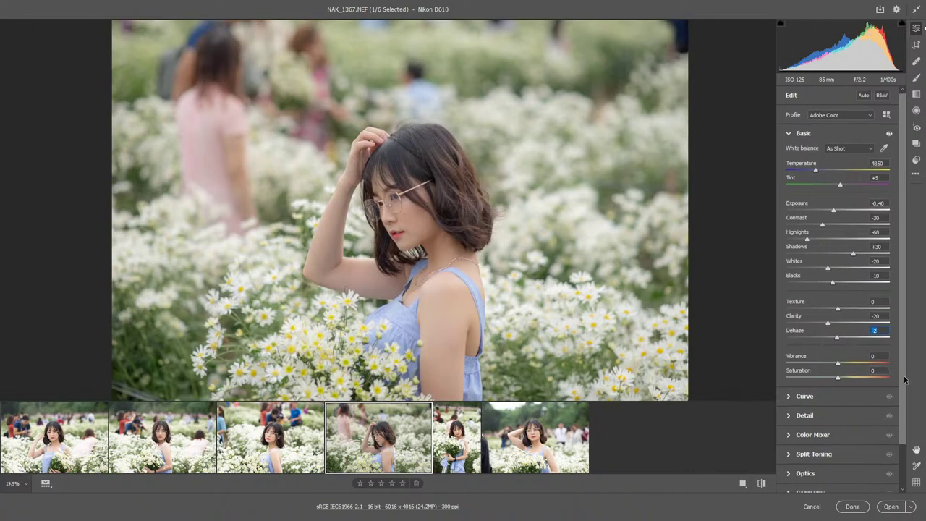
- Ease Vibrance from about +50 down to +35 and lower Saturation to -20
{"action": "scroll", "coordinate": [889, 365], "scroll_direction": "down", "scroll_amount": 2}
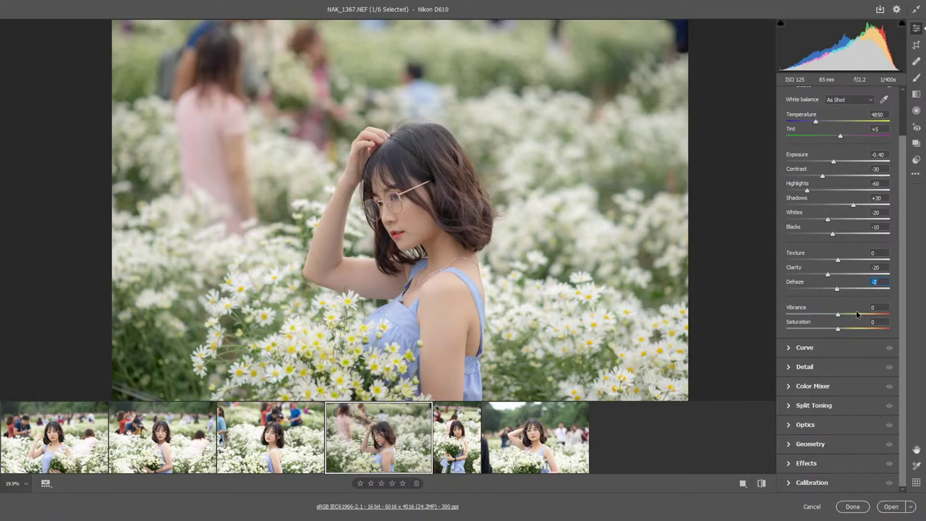
{"action": "left_click", "coordinate": [857, 314]}
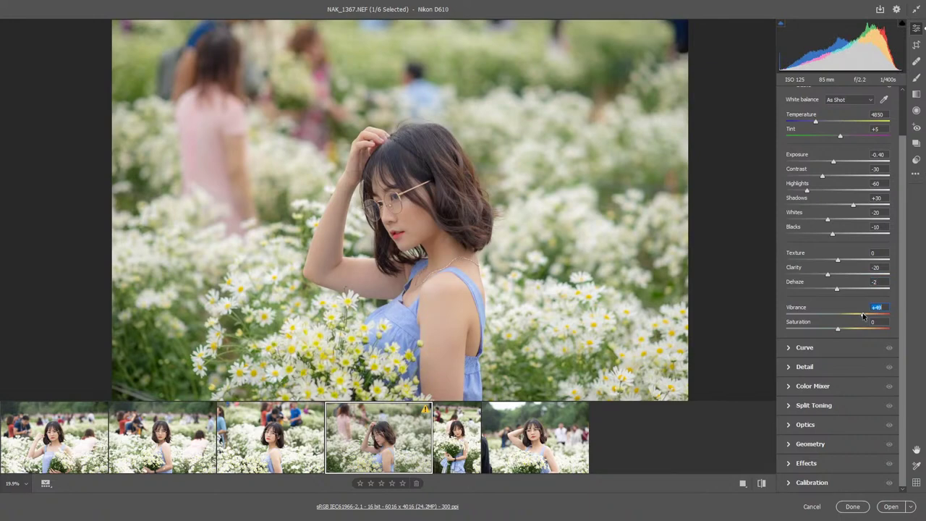
{"action": "left_click_drag", "start_coordinate": [862, 315], "coordinate": [863, 317]}
{"action": "left_click_drag", "start_coordinate": [862, 315], "coordinate": [858, 316]}
{"action": "left_click_drag", "start_coordinate": [857, 317], "coordinate": [854, 316]}
{"action": "left_click", "coordinate": [832, 331]}
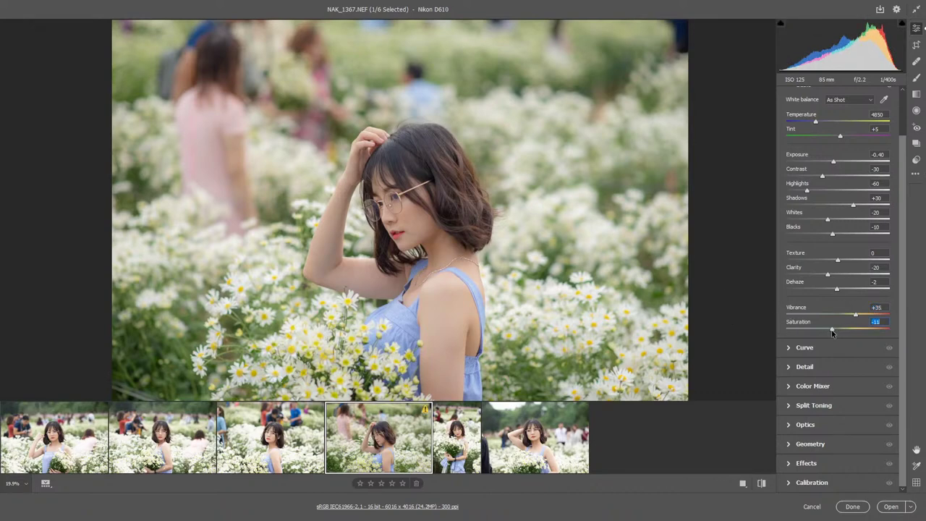
{"action": "left_click_drag", "start_coordinate": [832, 332], "coordinate": [826, 332]}
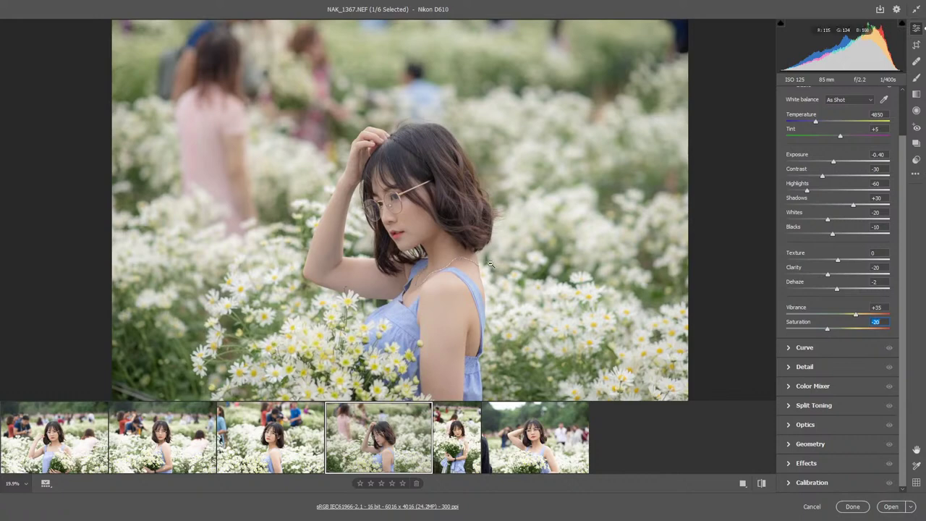
{"action": "scroll", "coordinate": [420, 240], "scroll_direction": "down", "scroll_amount": 2}
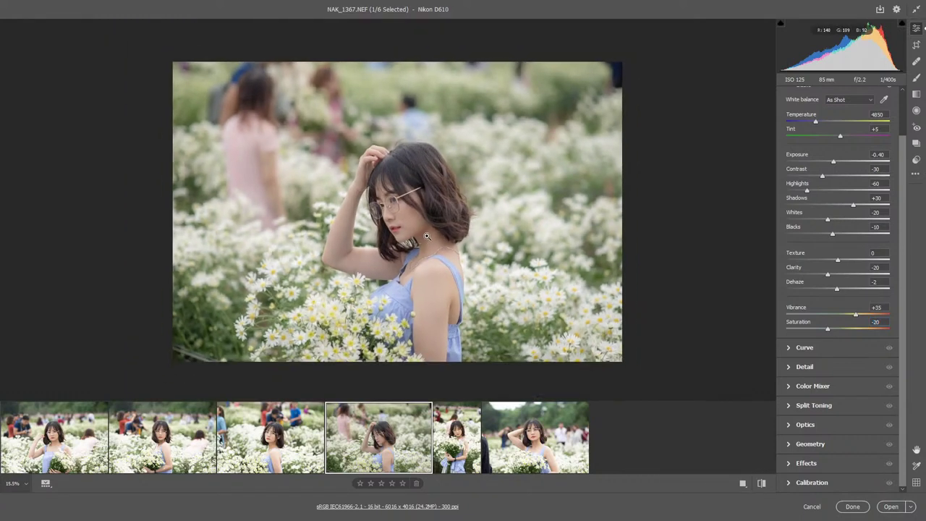
{"action": "key", "text": "q"}
{"action": "scroll", "coordinate": [628, 230], "scroll_direction": "up", "scroll_amount": 2}
{"action": "scroll", "coordinate": [633, 221], "scroll_direction": "up", "scroll_amount": 2}
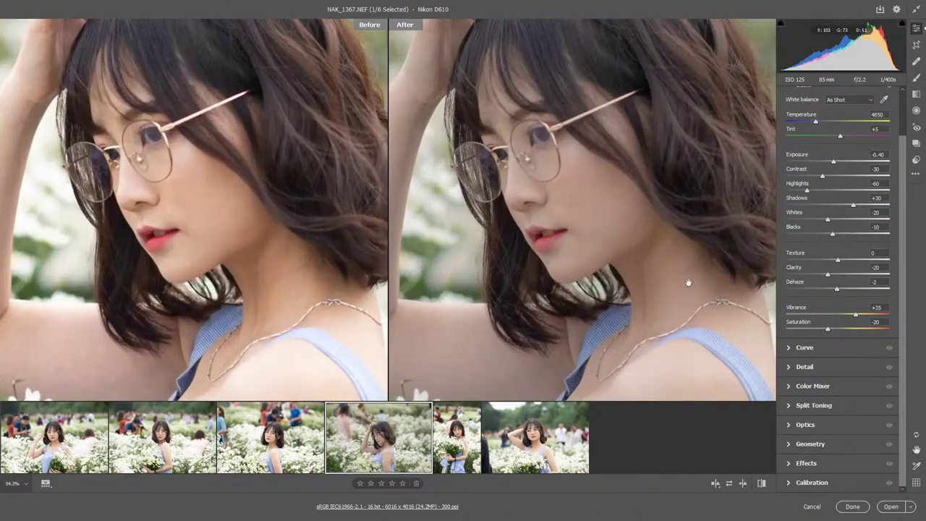
{"action": "scroll", "coordinate": [589, 224], "scroll_direction": "down", "scroll_amount": 3}
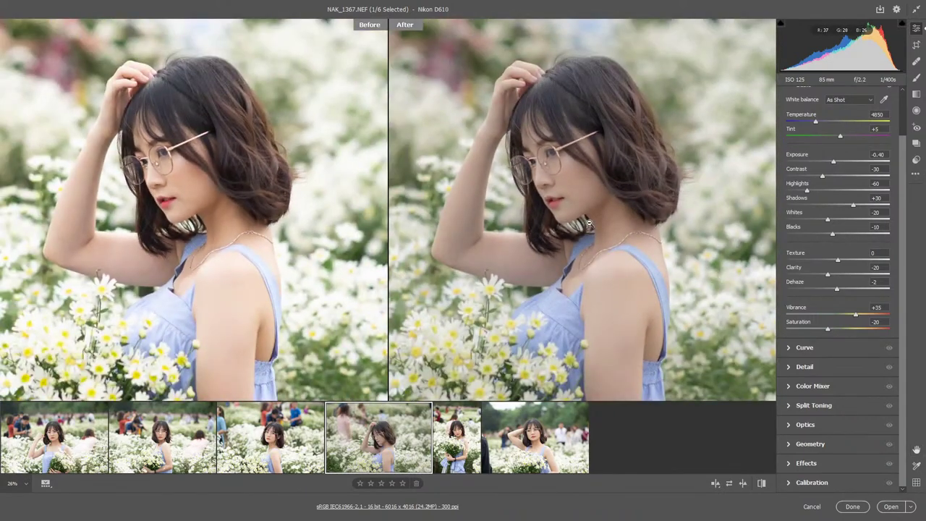
{"action": "scroll", "coordinate": [589, 224], "scroll_direction": "down", "scroll_amount": 3}
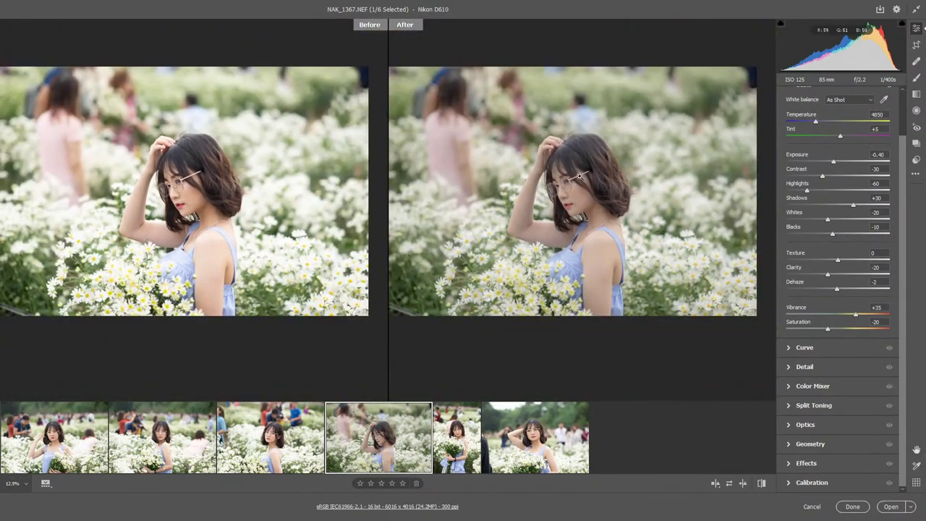
{"action": "key", "text": "q"}
{"action": "scroll", "coordinate": [376, 205], "scroll_direction": "up", "scroll_amount": 2}
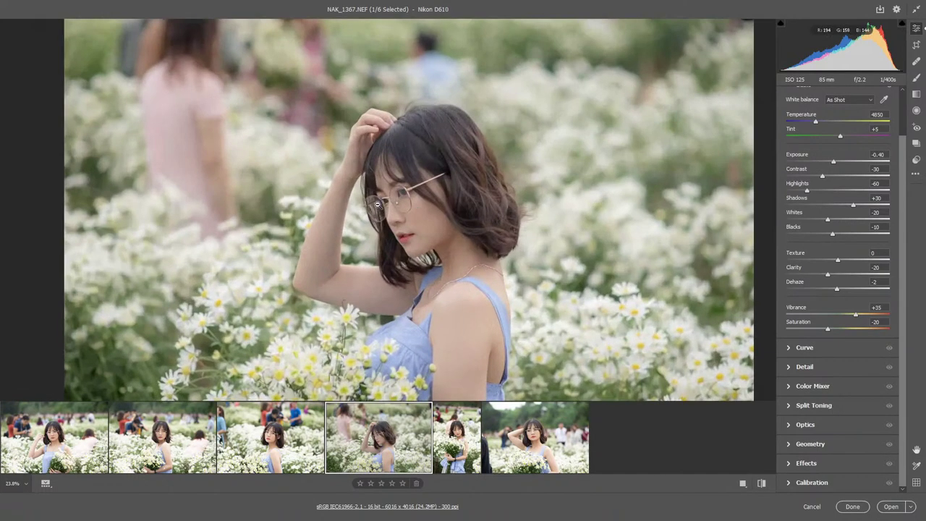
{"action": "scroll", "coordinate": [377, 205], "scroll_direction": "up", "scroll_amount": 1}
{"action": "scroll", "coordinate": [474, 219], "scroll_direction": "down", "scroll_amount": 2}
{"action": "scroll", "coordinate": [430, 222], "scroll_direction": "up", "scroll_amount": 1}
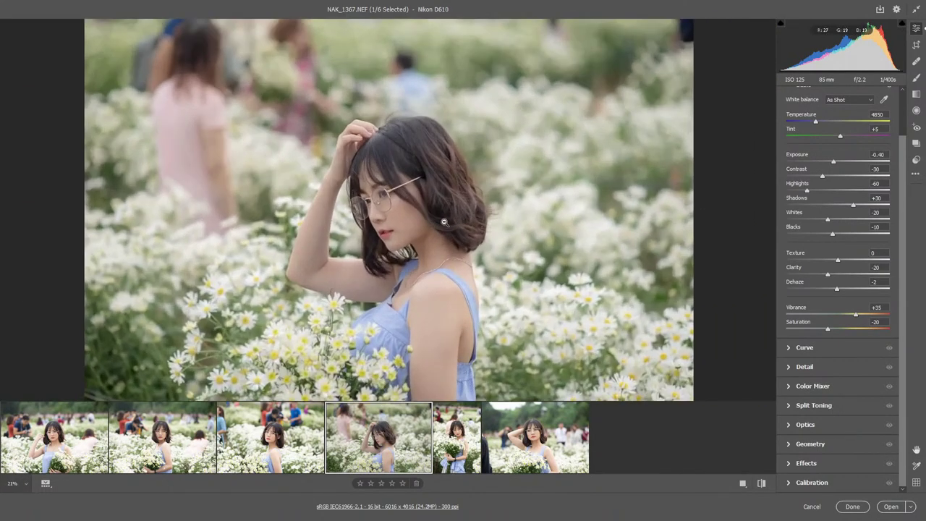
- Expand the Curve section, try Highlights at -36, then reset it to 0
{"action": "left_click", "coordinate": [803, 348]}
{"action": "scroll", "coordinate": [764, 214], "scroll_direction": "down", "scroll_amount": 3}
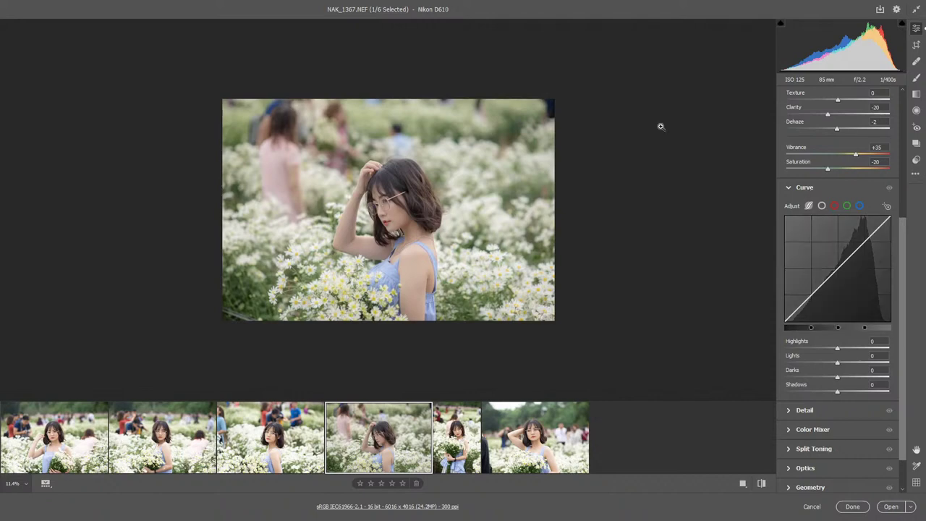
{"action": "scroll", "coordinate": [419, 217], "scroll_direction": "up", "scroll_amount": 2}
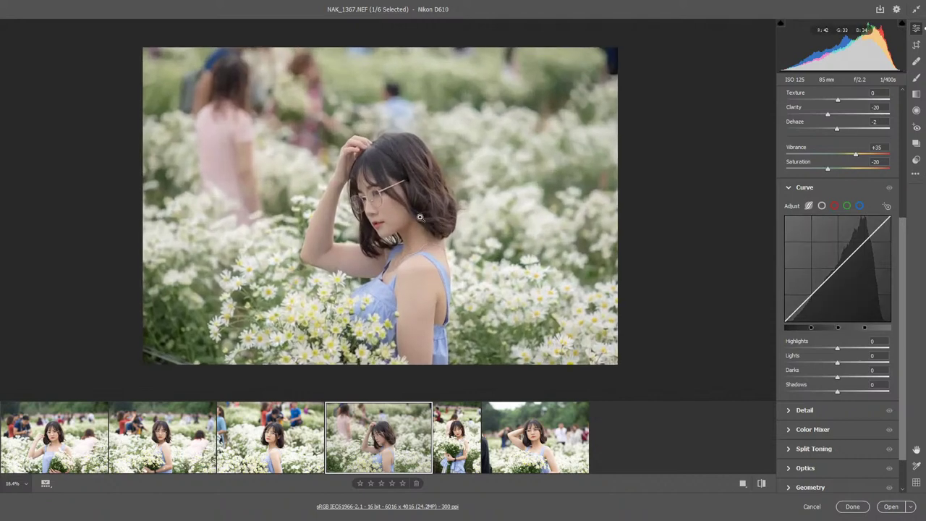
{"action": "mouse_move", "coordinate": [883, 288]}
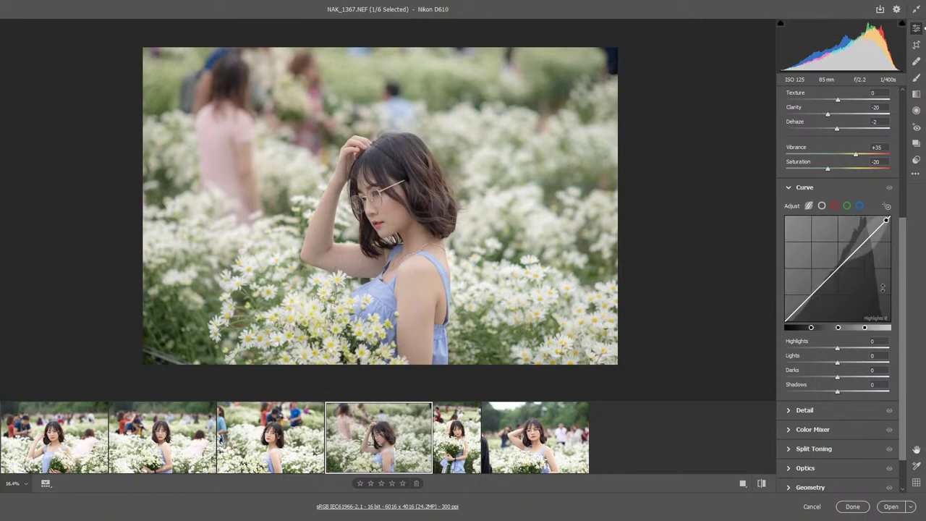
{"action": "left_click_drag", "start_coordinate": [890, 220], "coordinate": [889, 246]}
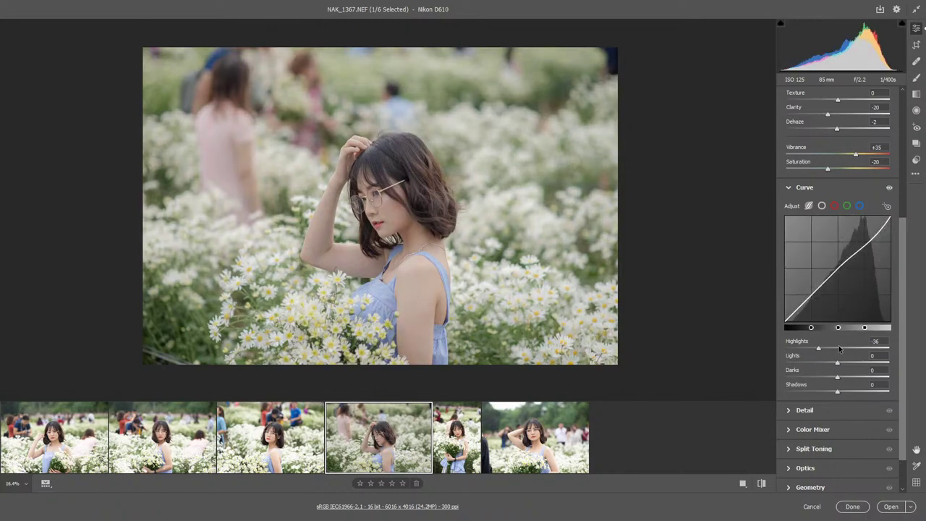
{"action": "left_click_drag", "start_coordinate": [819, 349], "coordinate": [834, 351]}
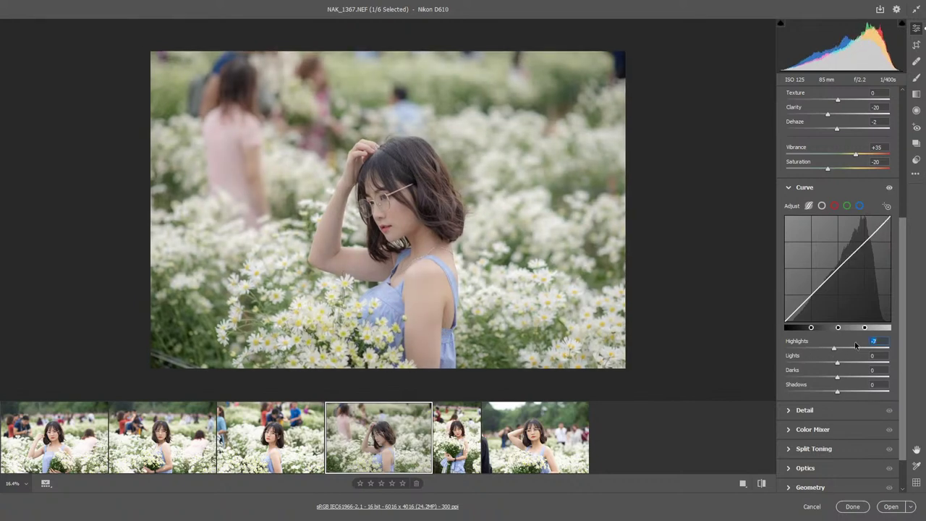
{"action": "double_click", "coordinate": [856, 347]}
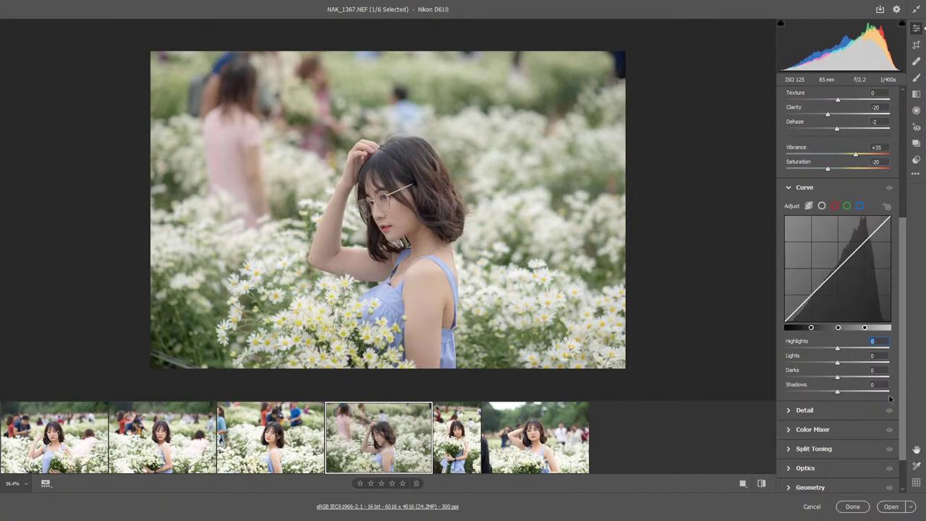
- On the point curve, lift the black point and pull the white point down to output 241
{"action": "left_click", "coordinate": [822, 206]}
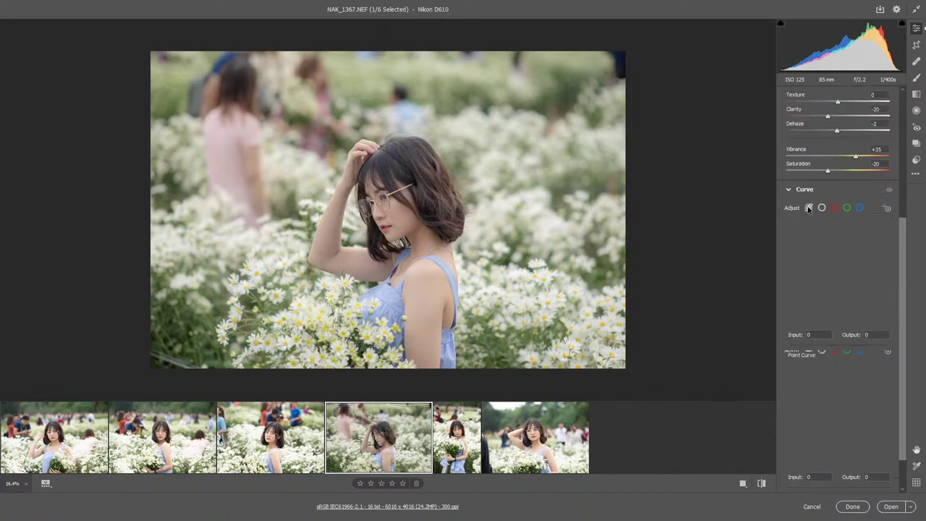
{"action": "left_click_drag", "start_coordinate": [890, 217], "coordinate": [889, 229]}
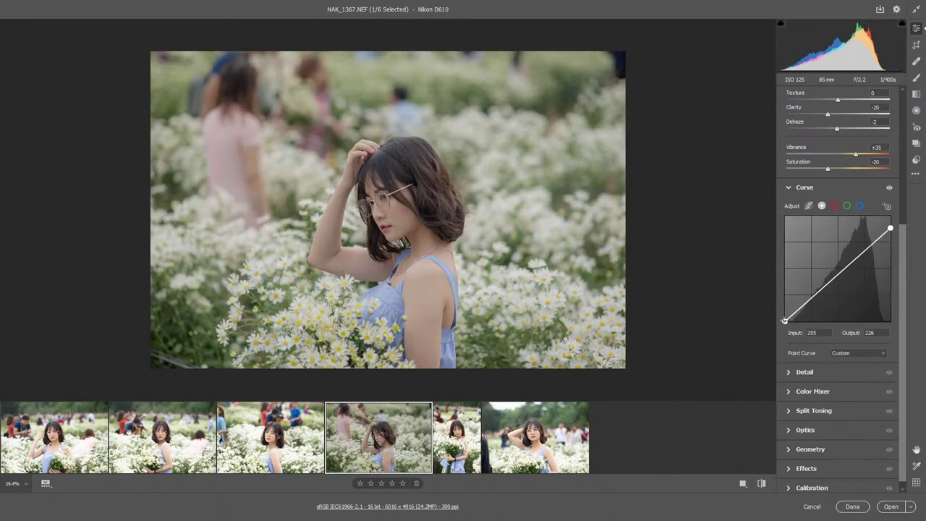
{"action": "mouse_move", "coordinate": [786, 319]}
{"action": "left_mouse_down"}
{"action": "mouse_move", "coordinate": [786, 311]}
{"action": "mouse_move", "coordinate": [785, 321]}
{"action": "left_mouse_up"}
{"action": "left_click_drag", "start_coordinate": [890, 228], "coordinate": [890, 222]}
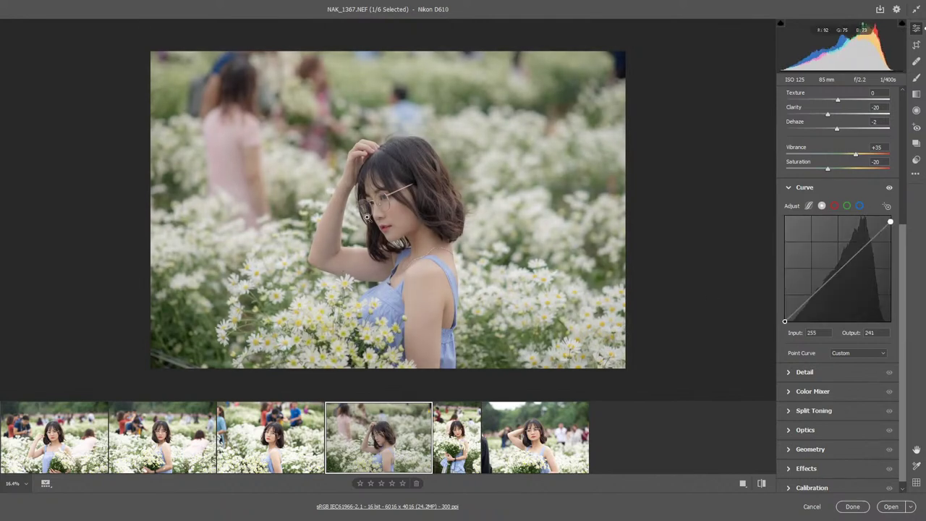
- Zoom in on the face to check the flattened contrast
{"action": "scroll", "coordinate": [394, 242], "scroll_direction": "up", "scroll_amount": 5}
{"action": "scroll", "coordinate": [388, 253], "scroll_direction": "down", "scroll_amount": 2}
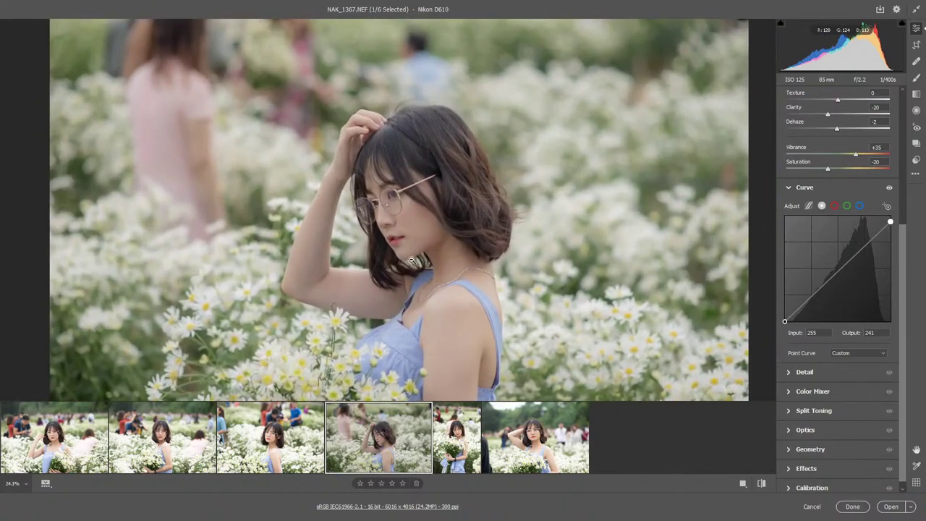
{"action": "scroll", "coordinate": [405, 188], "scroll_direction": "up", "scroll_amount": 3}
{"action": "scroll", "coordinate": [380, 217], "scroll_direction": "up", "scroll_amount": 1}
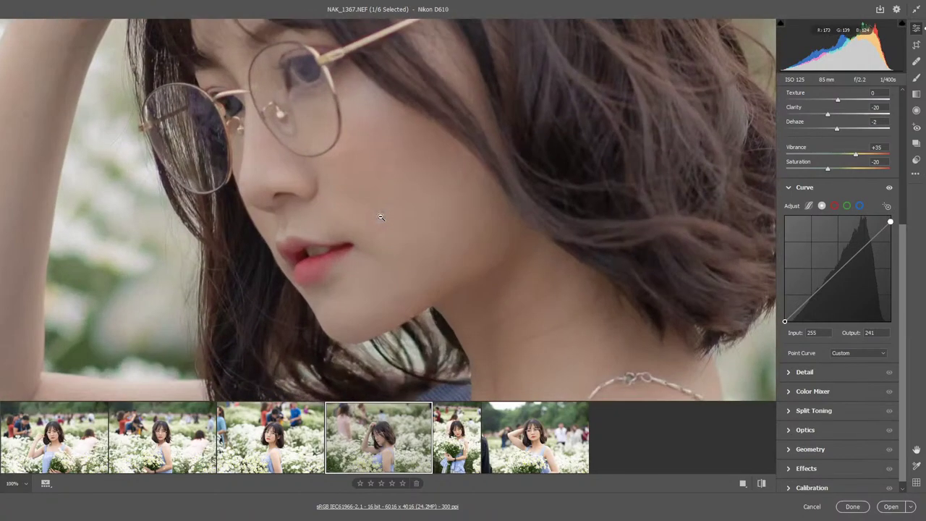
{"action": "scroll", "coordinate": [410, 190], "scroll_direction": "down", "scroll_amount": 5}
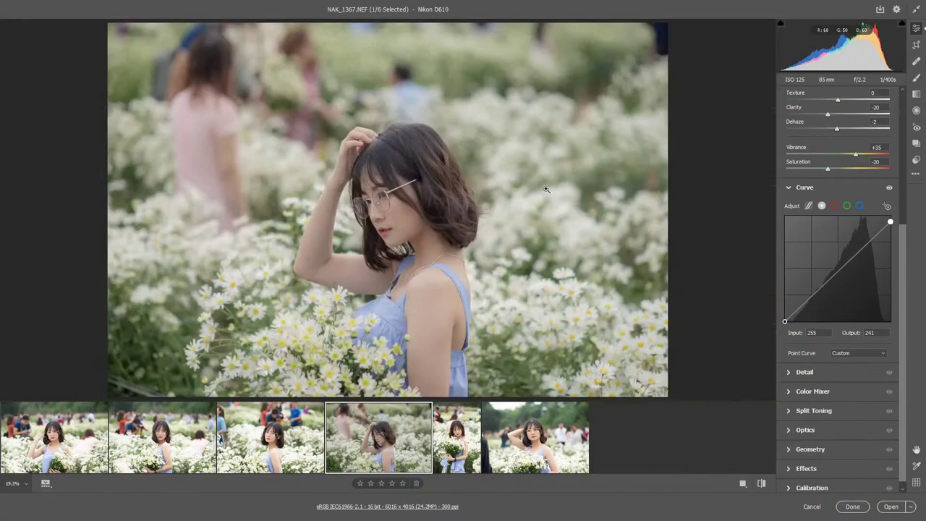
{"action": "scroll", "coordinate": [881, 217], "scroll_direction": "up", "scroll_amount": 3}
{"action": "scroll", "coordinate": [881, 217], "scroll_direction": "up", "scroll_amount": 1}
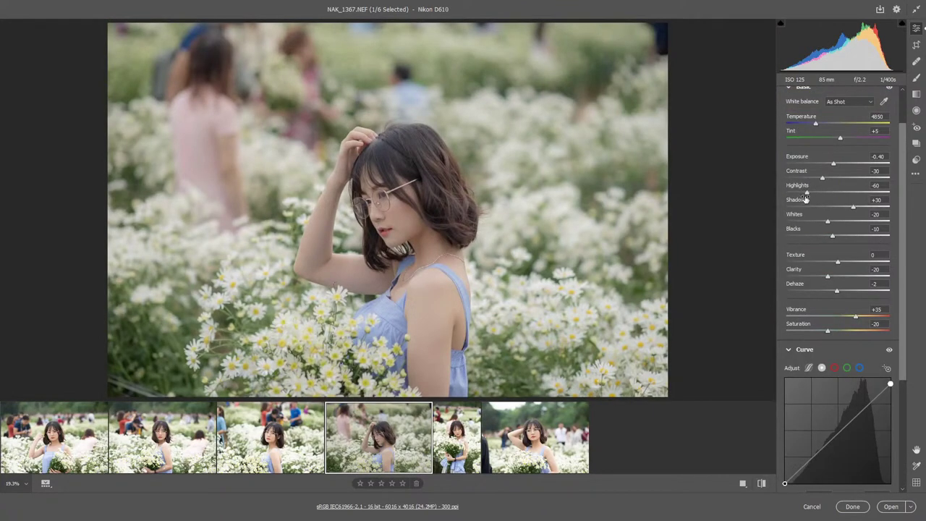
{"action": "left_click_drag", "start_coordinate": [807, 191], "coordinate": [811, 193]}
{"action": "scroll", "coordinate": [838, 333], "scroll_direction": "down", "scroll_amount": 3}
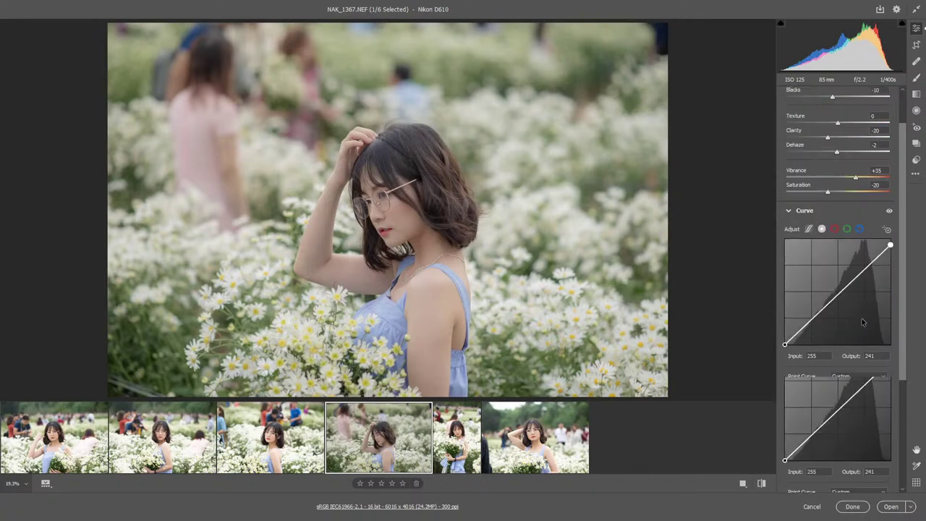
{"action": "scroll", "coordinate": [831, 377], "scroll_direction": "down", "scroll_amount": 2}
- Expand the Detail panel and set Sharpening amount to 50
{"action": "left_click", "coordinate": [861, 369]}
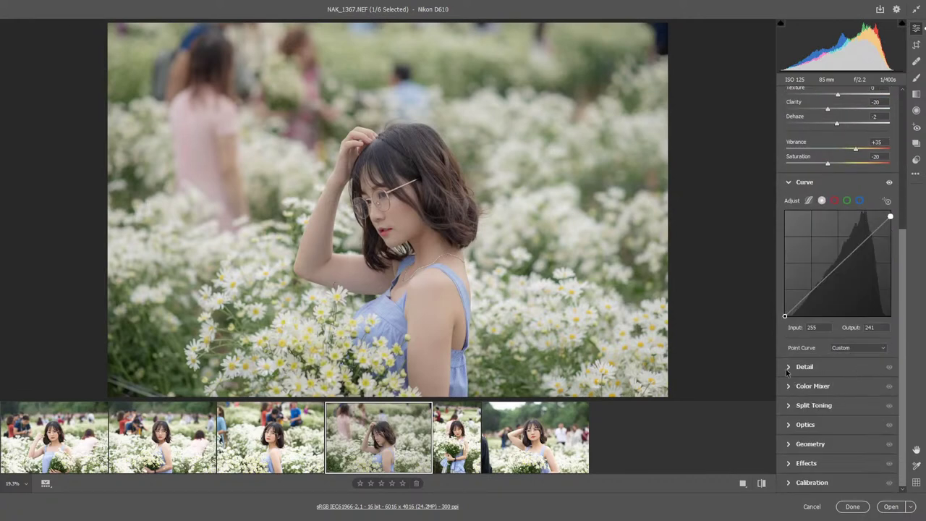
{"action": "scroll", "coordinate": [904, 317], "scroll_direction": "down", "scroll_amount": 2}
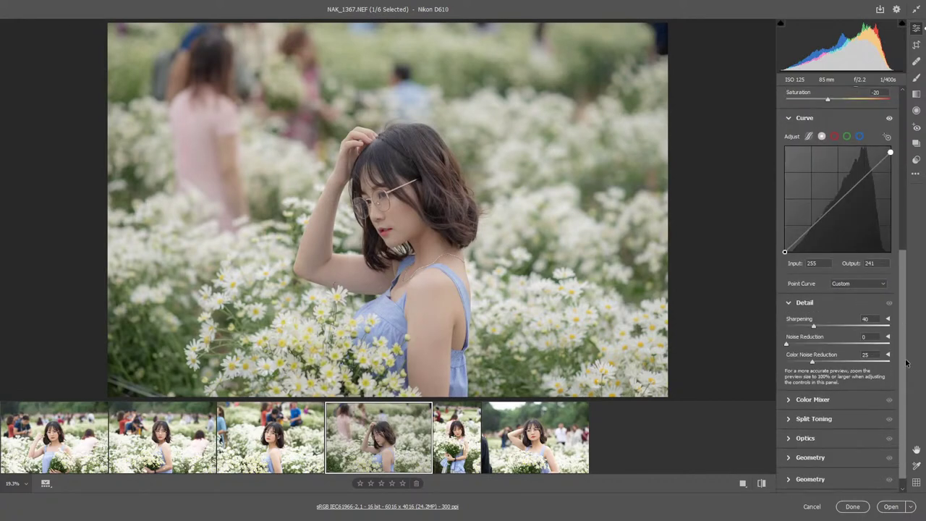
{"action": "left_click_drag", "start_coordinate": [381, 213], "coordinate": [485, 169]}
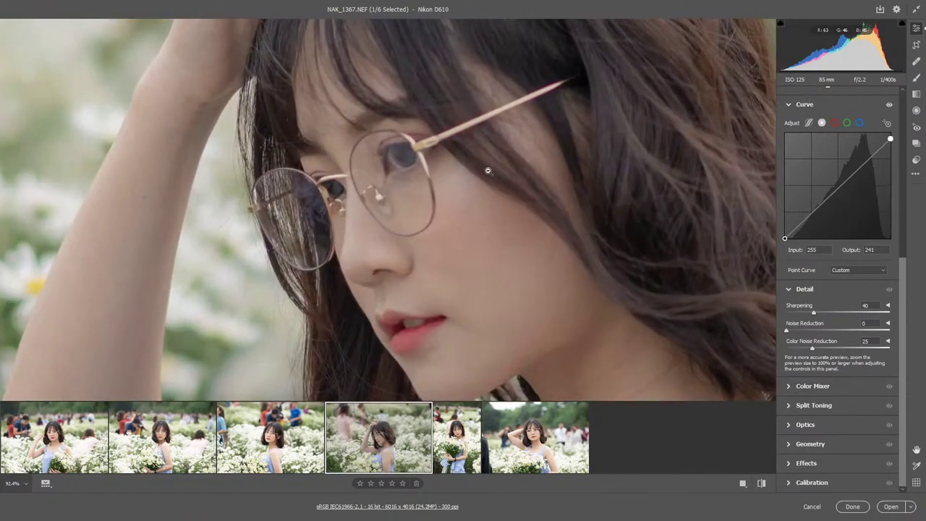
{"action": "left_click_drag", "start_coordinate": [814, 313], "coordinate": [817, 314]}
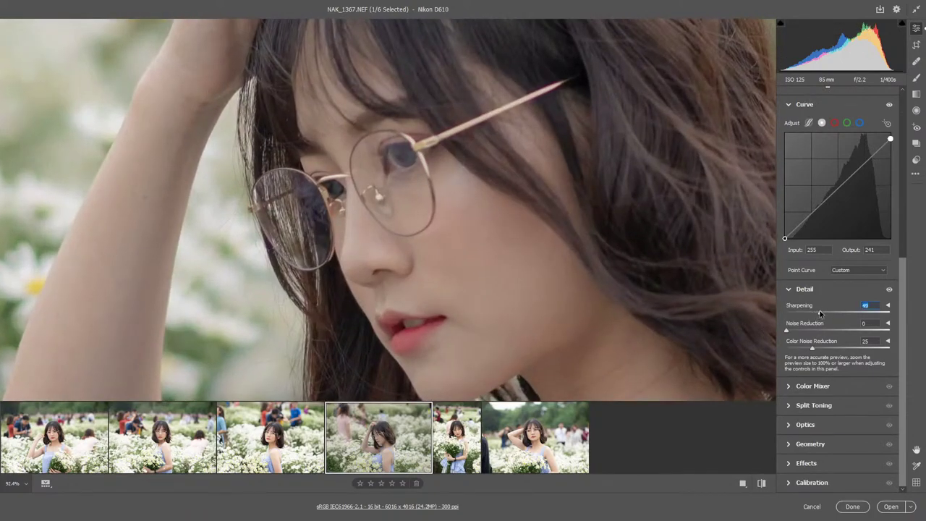
{"action": "left_click_drag", "start_coordinate": [805, 305], "coordinate": [807, 304]}
- Set the sharpening Radius to 1.5 and Detail to 35
{"action": "left_click", "coordinate": [888, 306]}
{"action": "scroll", "coordinate": [901, 292], "scroll_direction": "down", "scroll_amount": 1}
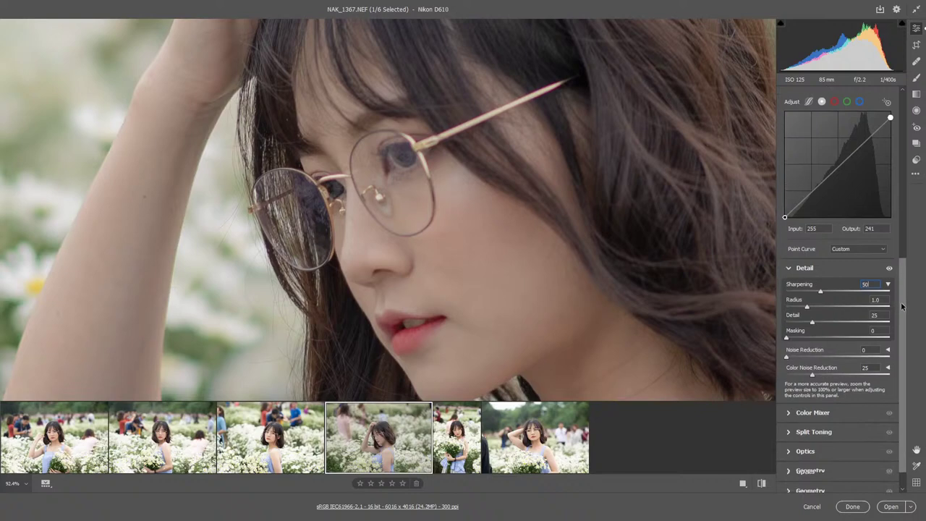
{"action": "left_click_drag", "start_coordinate": [816, 318], "coordinate": [819, 318]}
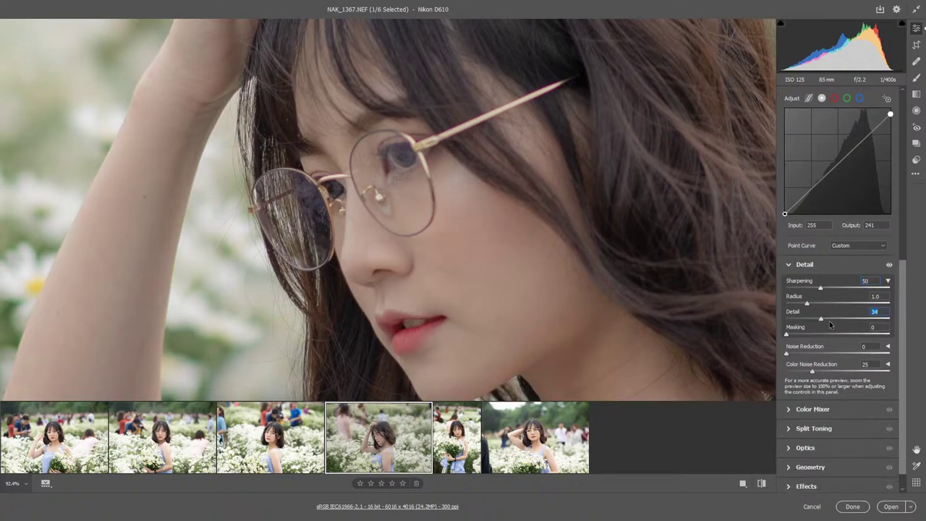
{"action": "left_click_drag", "start_coordinate": [821, 320], "coordinate": [825, 303]}
{"action": "type", "text": "1."}
{"action": "key", "text": "Tab"}
- Zoom into the portrait and pan the close-up down toward the lips and neck
{"action": "scroll", "coordinate": [460, 262], "scroll_direction": "down", "scroll_amount": 1}
{"action": "scroll", "coordinate": [460, 262], "scroll_direction": "down", "scroll_amount": 1}
{"action": "scroll", "coordinate": [460, 262], "scroll_direction": "down", "scroll_amount": 1}
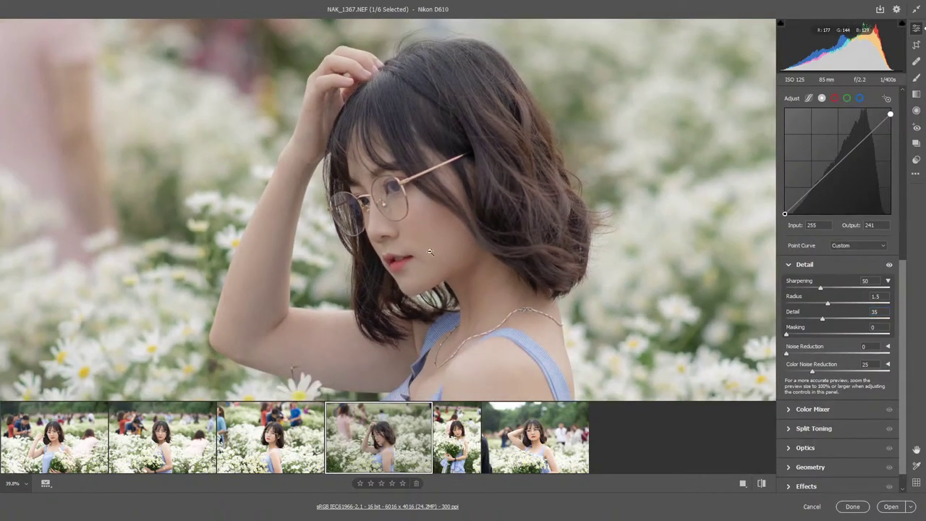
{"action": "scroll", "coordinate": [460, 262], "scroll_direction": "down", "scroll_amount": 2}
{"action": "scroll", "coordinate": [460, 262], "scroll_direction": "up", "scroll_amount": 2}
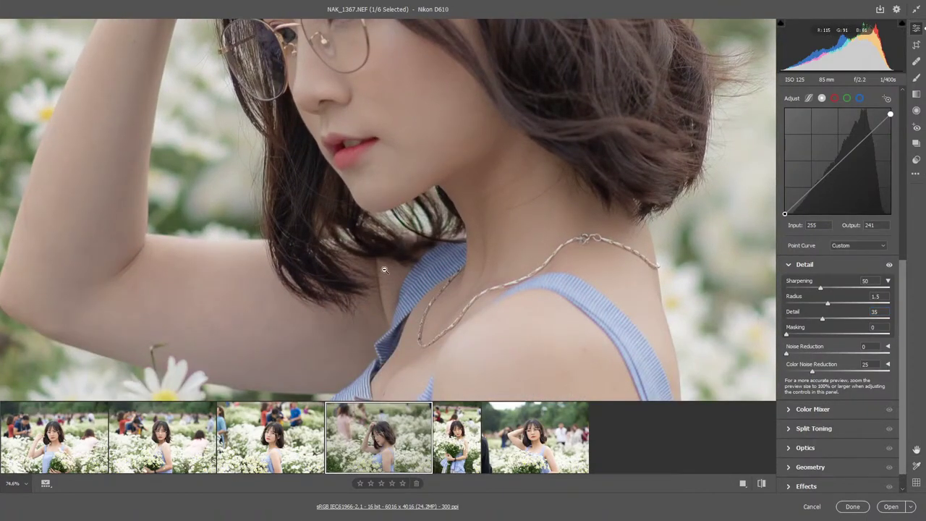
{"action": "scroll", "coordinate": [481, 222], "scroll_direction": "up", "scroll_amount": 5}
{"action": "scroll", "coordinate": [485, 213], "scroll_direction": "down", "scroll_amount": 3}
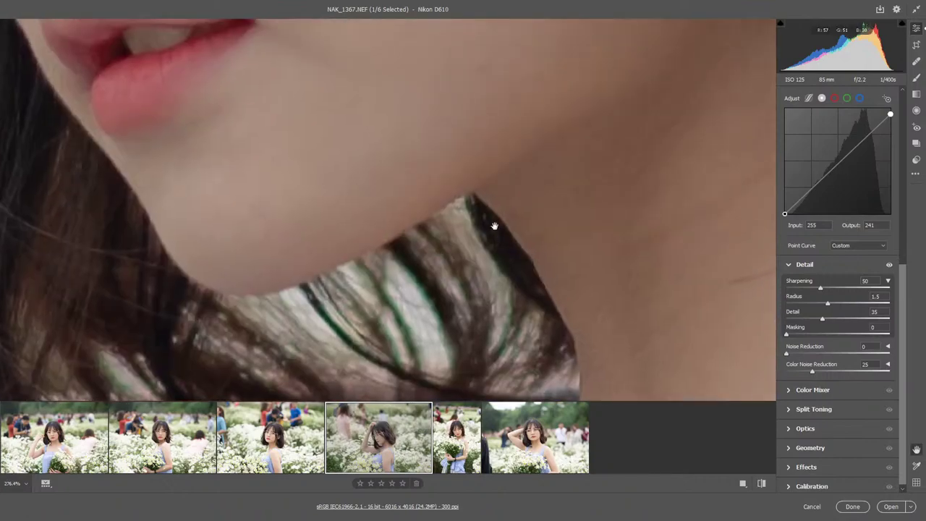
{"action": "scroll", "coordinate": [434, 304], "scroll_direction": "down", "scroll_amount": 2}
{"action": "scroll", "coordinate": [347, 275], "scroll_direction": "down", "scroll_amount": 2}
{"action": "scroll", "coordinate": [331, 234], "scroll_direction": "down", "scroll_amount": 3}
{"action": "scroll", "coordinate": [389, 198], "scroll_direction": "up", "scroll_amount": 1}
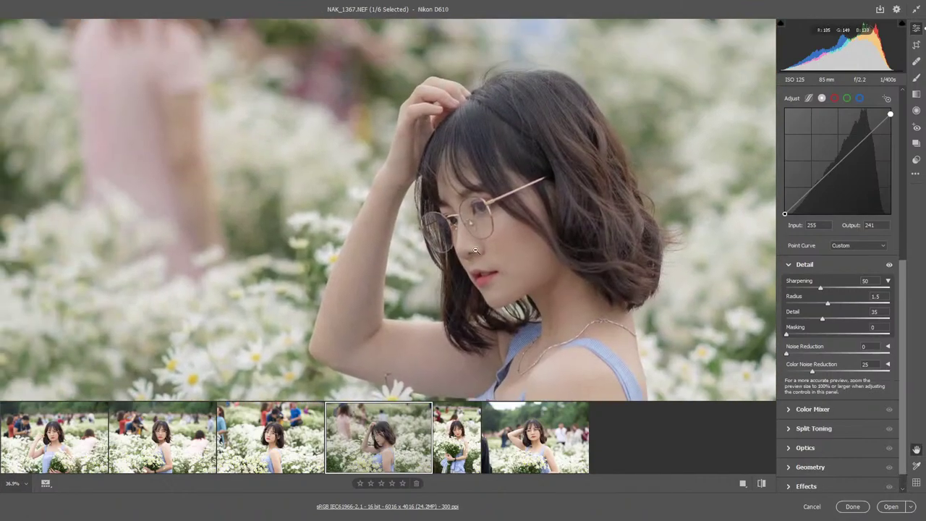
{"action": "scroll", "coordinate": [594, 244], "scroll_direction": "up", "scroll_amount": 3}
{"action": "scroll", "coordinate": [594, 156], "scroll_direction": "up", "scroll_amount": 2}
{"action": "left_click_drag", "start_coordinate": [594, 157], "coordinate": [408, 196]}
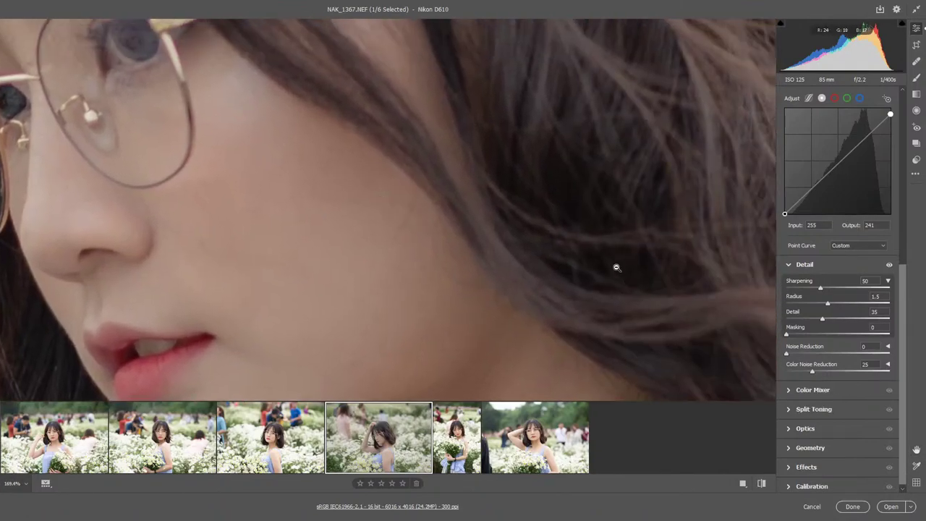
{"action": "mouse_move", "coordinate": [616, 265]}
{"action": "left_mouse_down"}
{"action": "mouse_move", "coordinate": [564, 130]}
{"action": "mouse_move", "coordinate": [600, 124]}
{"action": "mouse_move", "coordinate": [645, 225]}
{"action": "left_mouse_up"}
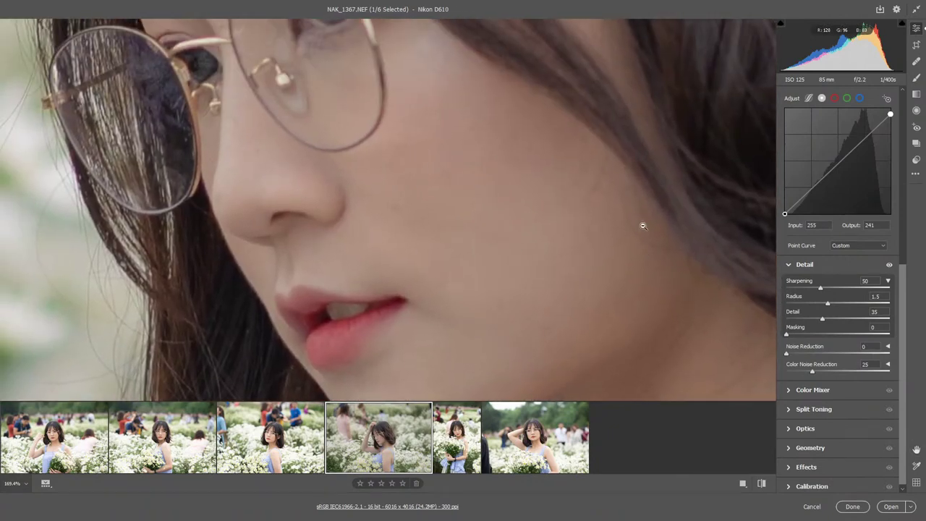
- Zoom the preview back out to fit the whole photo
{"action": "key", "text": "super"}
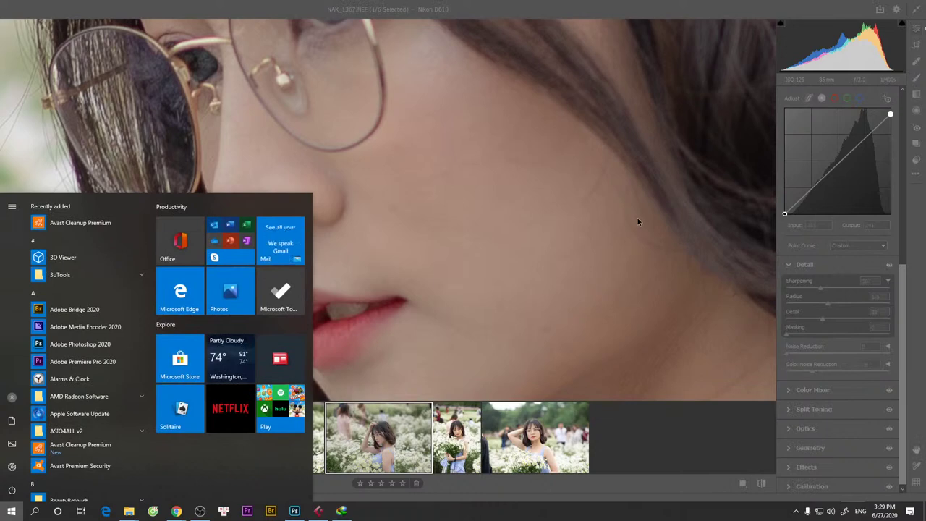
{"action": "key", "text": "super"}
{"action": "scroll", "coordinate": [637, 218], "scroll_direction": "down", "scroll_amount": 1}
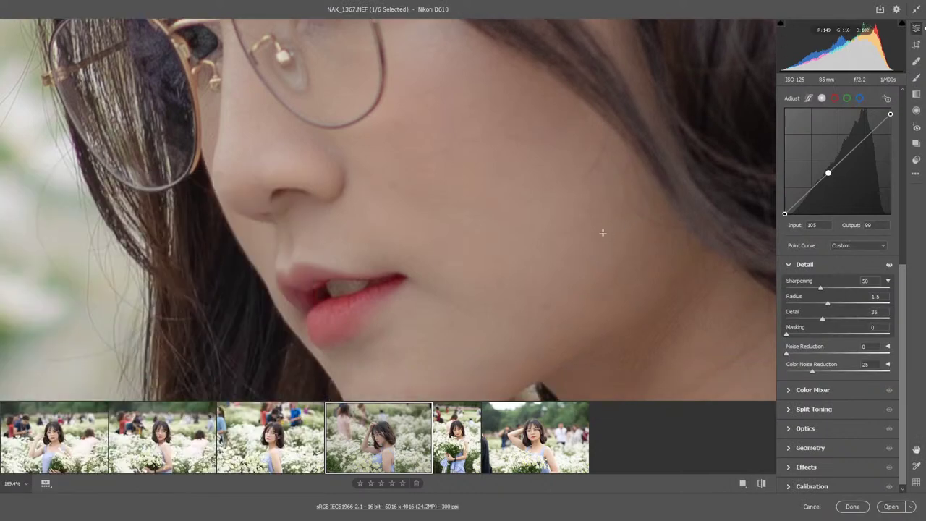
{"action": "key", "text": "ctrl+minus"}
{"action": "key", "text": "super"}
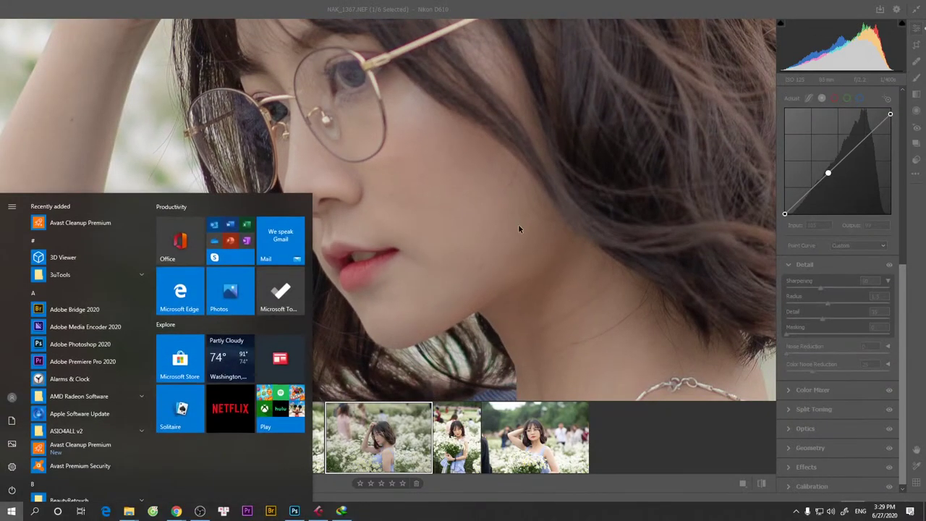
{"action": "key", "text": "super"}
{"action": "key", "text": "ctrl+minus"}
{"action": "key", "text": "ctrl+0"}
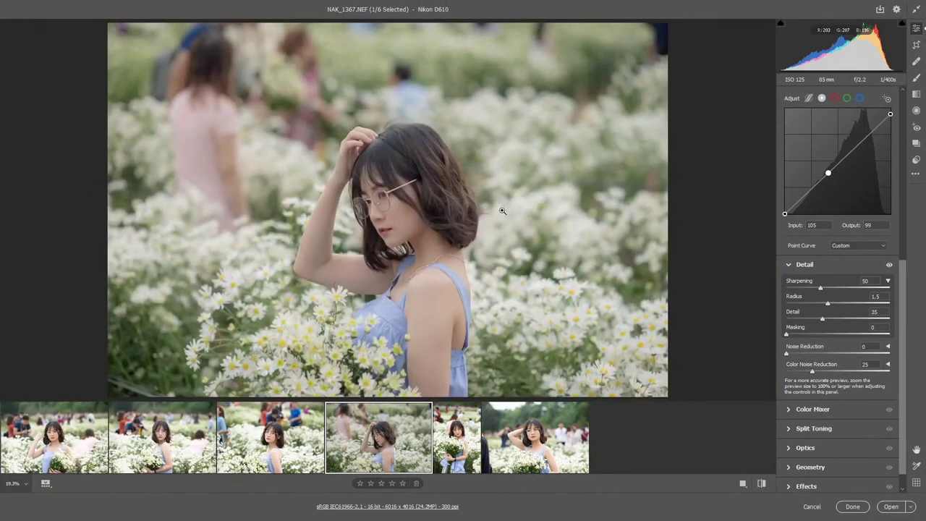
{"action": "key", "text": "ctrl+plus"}
{"action": "key", "text": "ctrl+0"}
- Expand the Color Mixer, show its Saturation sliders, and grab the Greens slider
{"action": "scroll", "coordinate": [904, 373], "scroll_direction": "down", "scroll_amount": 1}
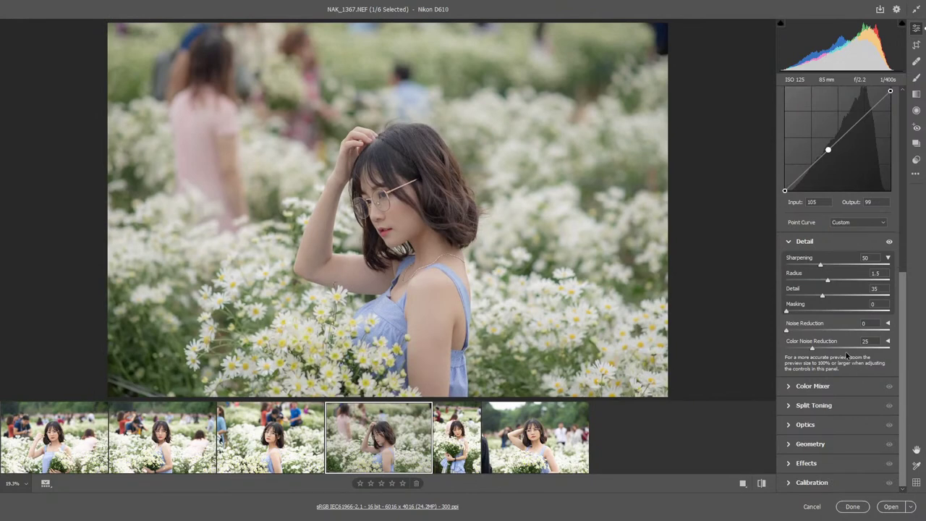
{"action": "left_click", "coordinate": [789, 388]}
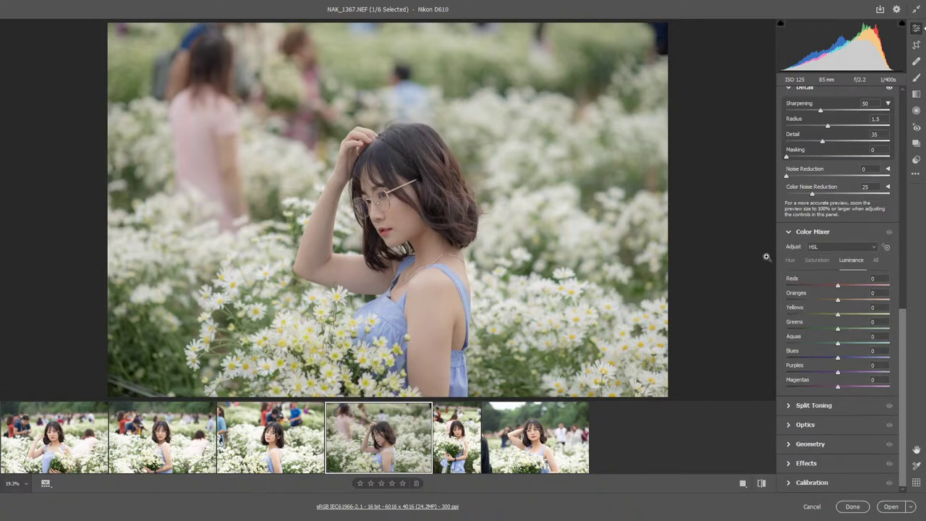
{"action": "left_click", "coordinate": [816, 261]}
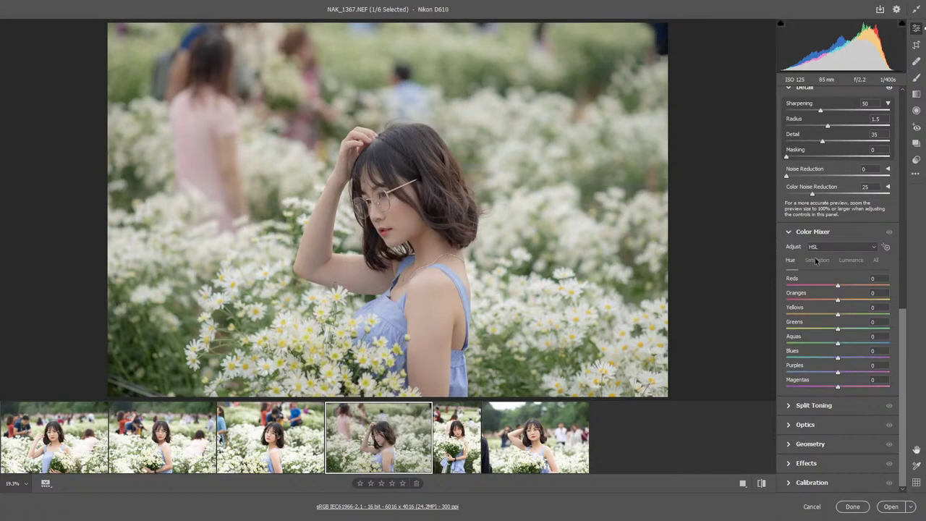
{"action": "left_click", "coordinate": [851, 261]}
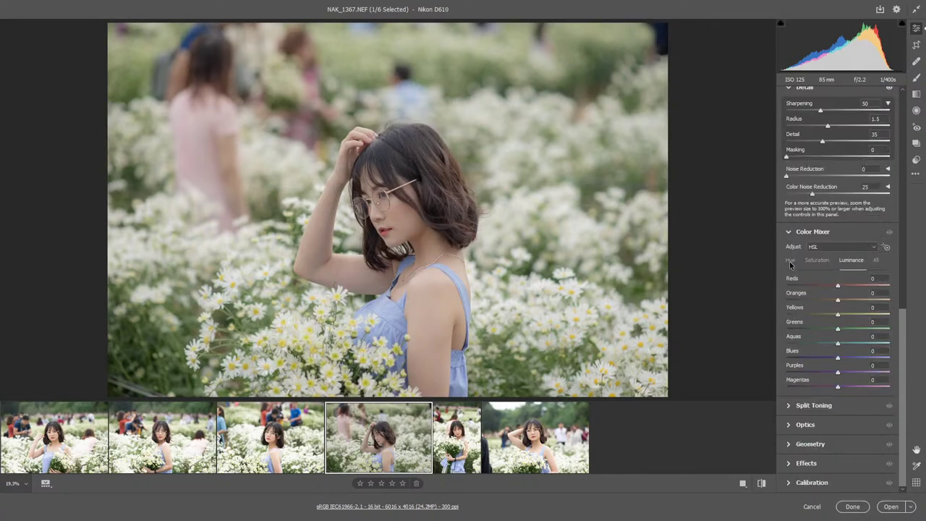
{"action": "left_click", "coordinate": [797, 260]}
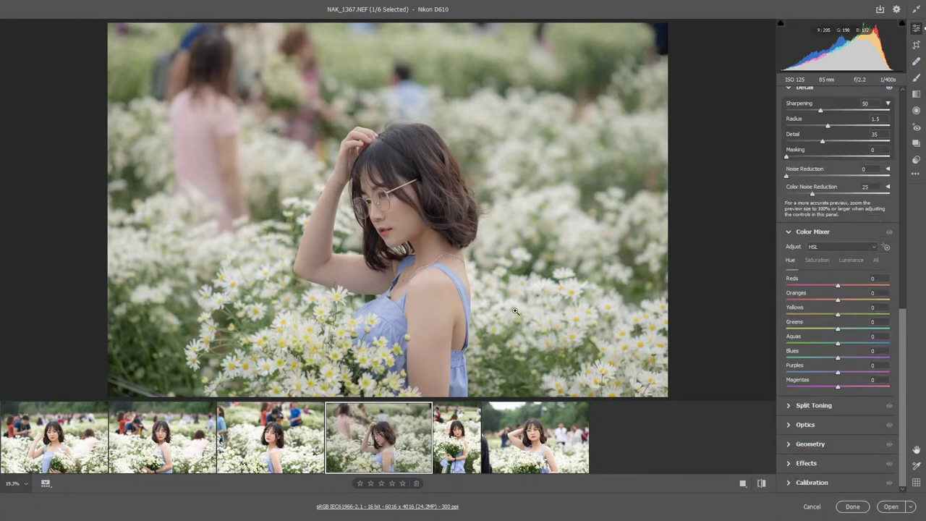
{"action": "left_click", "coordinate": [814, 261]}
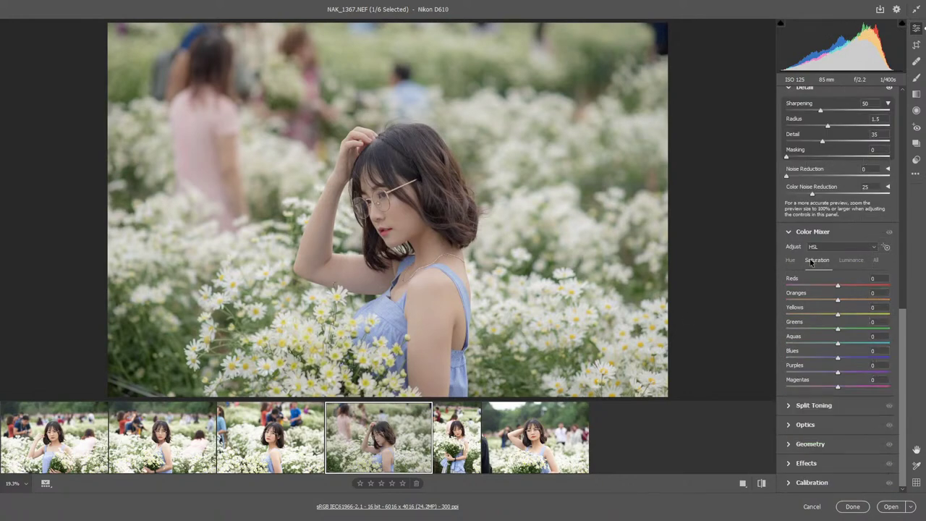
{"action": "left_click", "coordinate": [824, 329]}
- Lower the Greens saturation to -41
{"action": "left_click_drag", "start_coordinate": [822, 332], "coordinate": [820, 341]}
{"action": "mouse_move", "coordinate": [815, 328]}
{"action": "left_mouse_down"}
{"action": "mouse_move", "coordinate": [785, 330]}
{"action": "mouse_move", "coordinate": [801, 330]}
{"action": "left_mouse_up"}
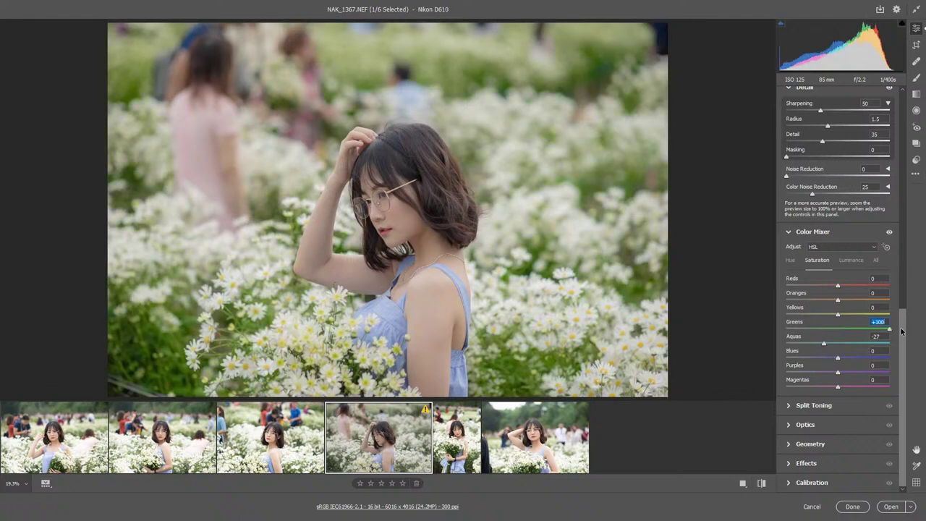
{"action": "left_click", "coordinate": [818, 334]}
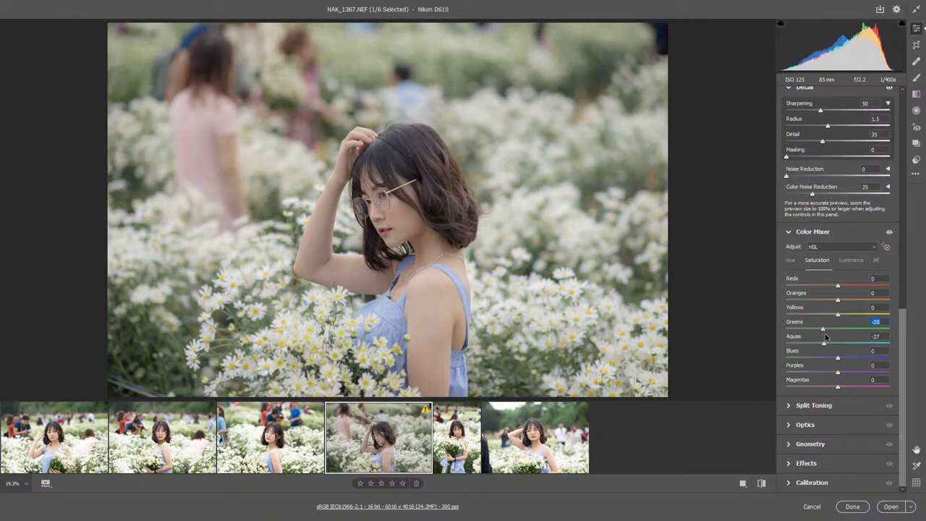
{"action": "left_click_drag", "start_coordinate": [818, 335], "coordinate": [818, 333]}
{"action": "left_click_drag", "start_coordinate": [819, 328], "coordinate": [830, 353]}
- Zoom in on the blue dress, reset Blues saturation to 0, and fit the photo again
{"action": "left_click", "coordinate": [561, 343]}
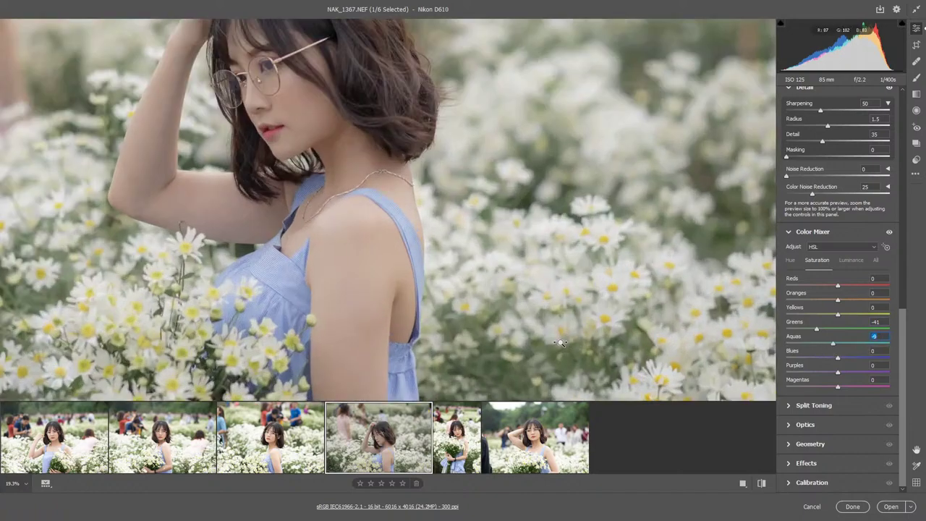
{"action": "left_click", "coordinate": [275, 286]}
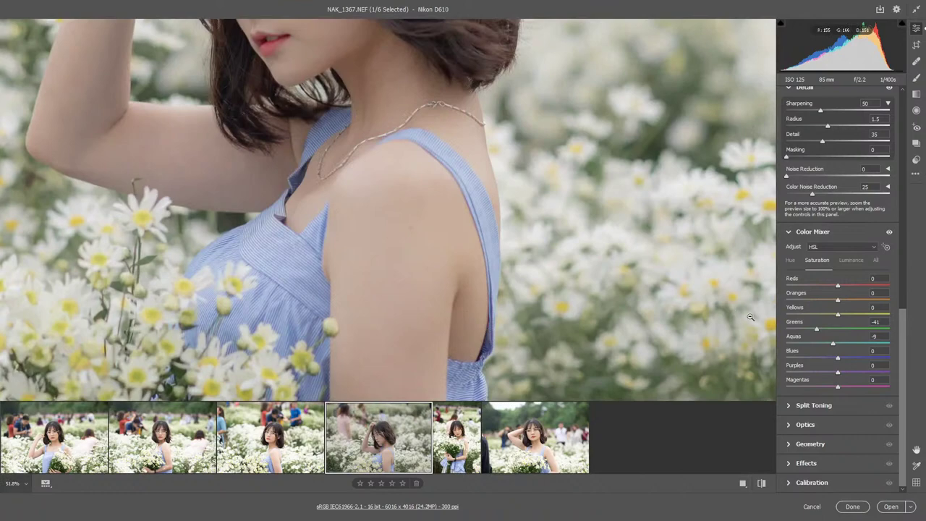
{"action": "mouse_move", "coordinate": [837, 357]}
{"action": "left_mouse_down"}
{"action": "mouse_move", "coordinate": [861, 358]}
{"action": "mouse_move", "coordinate": [834, 358]}
{"action": "left_mouse_up"}
{"action": "double_click", "coordinate": [834, 359]}
{"action": "left_click", "coordinate": [403, 231]}
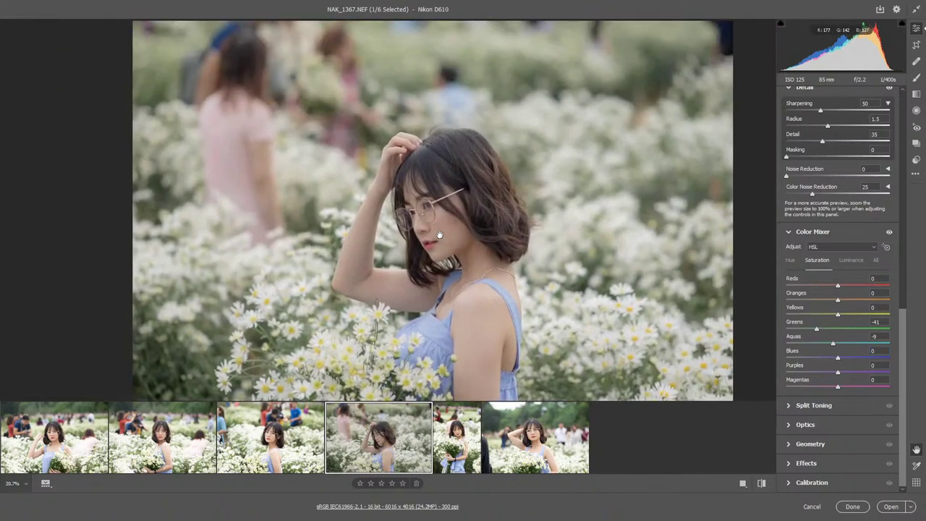
- In the Color Mixer's Luminance view, raise Oranges to +11
{"action": "left_click", "coordinate": [790, 260]}
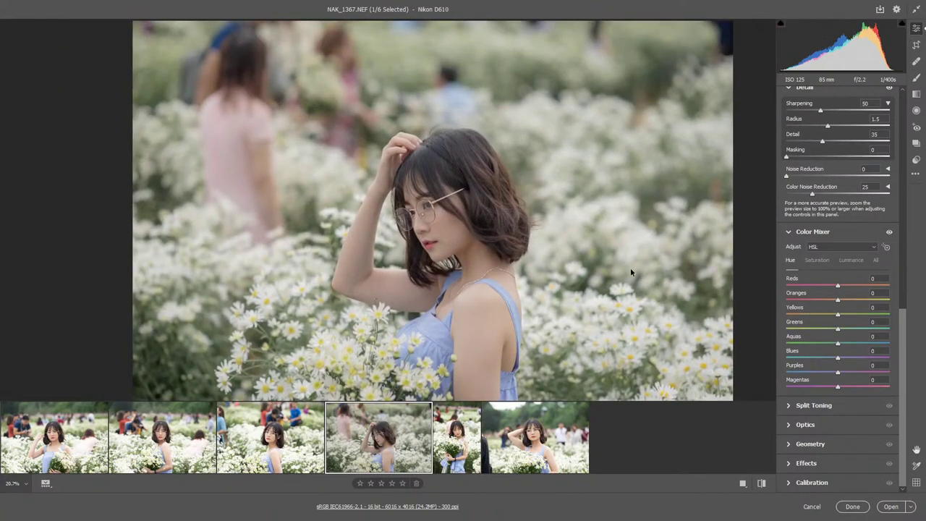
{"action": "left_click", "coordinate": [817, 260]}
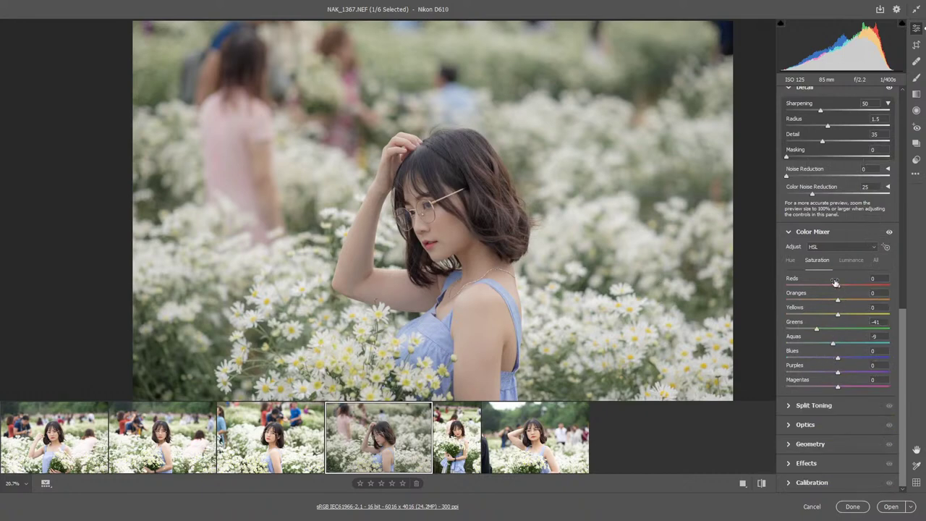
{"action": "left_click", "coordinate": [850, 260]}
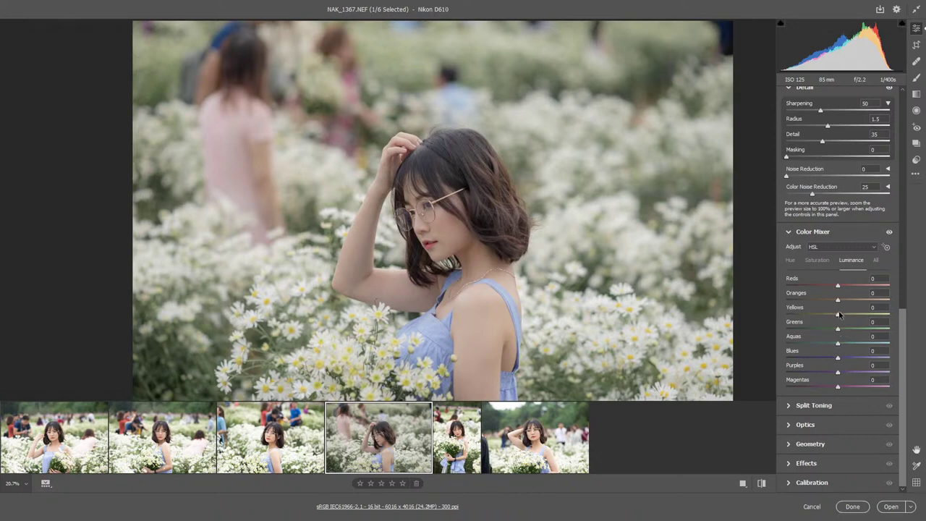
{"action": "mouse_move", "coordinate": [838, 299]}
{"action": "left_mouse_down"}
{"action": "mouse_move", "coordinate": [856, 302]}
{"action": "mouse_move", "coordinate": [844, 304]}
{"action": "left_mouse_up"}
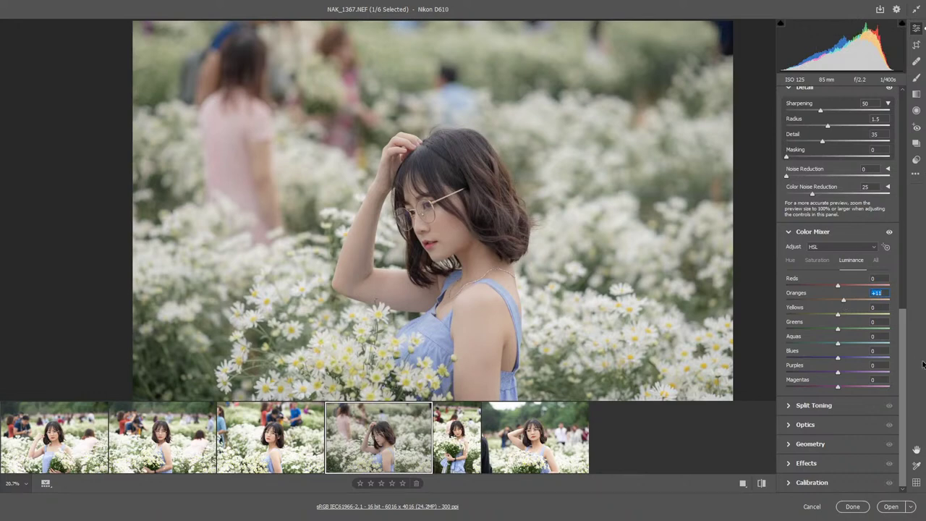
- Expand Calibration and set Blue Primary hue -10 and saturation +40
{"action": "left_click", "coordinate": [790, 482]}
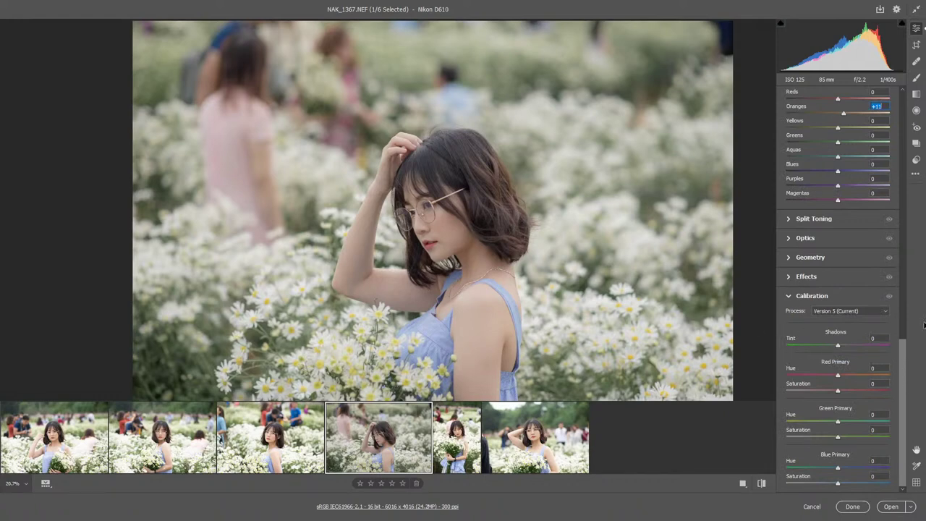
{"action": "scroll", "coordinate": [900, 364], "scroll_direction": "up", "scroll_amount": 1}
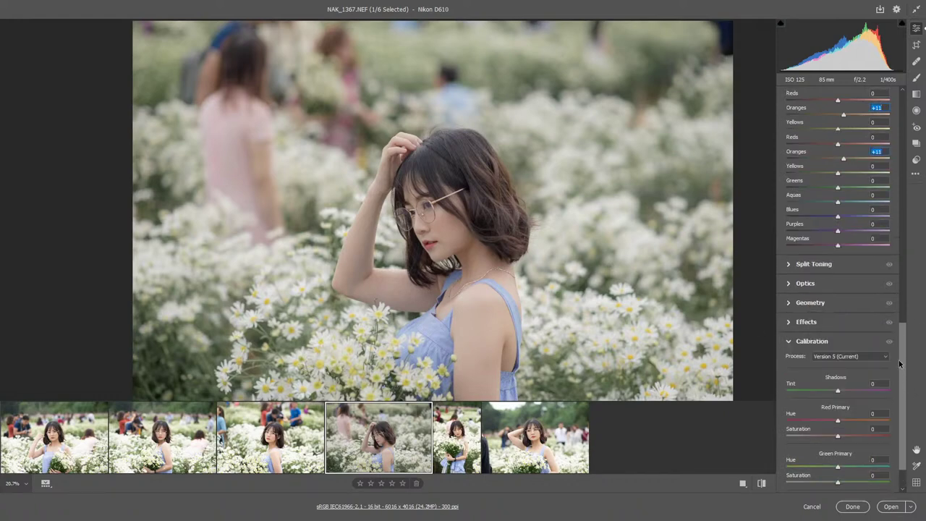
{"action": "left_click_drag", "start_coordinate": [900, 364], "coordinate": [905, 421]}
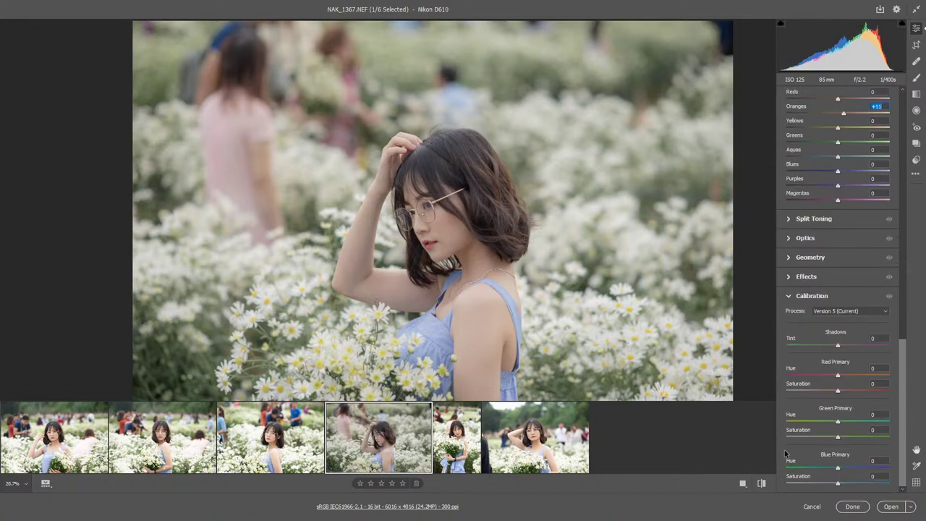
{"action": "left_click", "coordinate": [857, 484]}
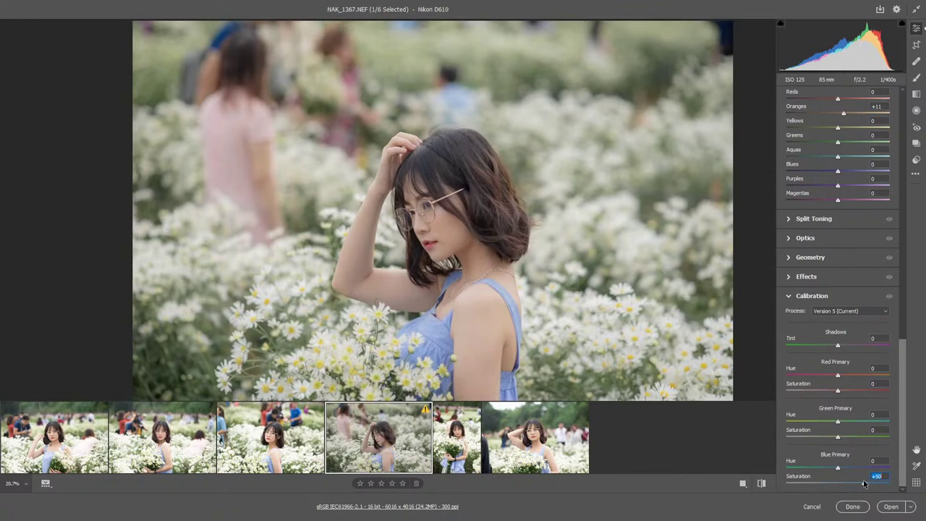
{"action": "left_click_drag", "start_coordinate": [863, 482], "coordinate": [857, 483]}
{"action": "left_click_drag", "start_coordinate": [837, 469], "coordinate": [832, 469]}
{"action": "left_click_drag", "start_coordinate": [863, 485], "coordinate": [858, 486]}
{"action": "left_click_drag", "start_coordinate": [833, 469], "coordinate": [829, 470]}
{"action": "left_click_drag", "start_coordinate": [853, 473], "coordinate": [827, 476]}
{"action": "left_click_drag", "start_coordinate": [827, 476], "coordinate": [830, 476]}
{"action": "left_click_drag", "start_coordinate": [831, 470], "coordinate": [833, 471]}
- Set Green Primary saturation to +20 and hue to -10
{"action": "left_click_drag", "start_coordinate": [838, 438], "coordinate": [852, 436]}
{"action": "key", "text": "Down"}
{"action": "left_click_drag", "start_coordinate": [847, 440], "coordinate": [849, 441]}
{"action": "mouse_move", "coordinate": [840, 419]}
{"action": "left_mouse_down"}
{"action": "mouse_move", "coordinate": [823, 420]}
{"action": "mouse_move", "coordinate": [854, 421]}
{"action": "mouse_move", "coordinate": [835, 421]}
{"action": "left_mouse_up"}
{"action": "left_click_drag", "start_coordinate": [838, 419], "coordinate": [833, 424]}
{"action": "scroll", "coordinate": [905, 449], "scroll_direction": "up", "scroll_amount": 2}
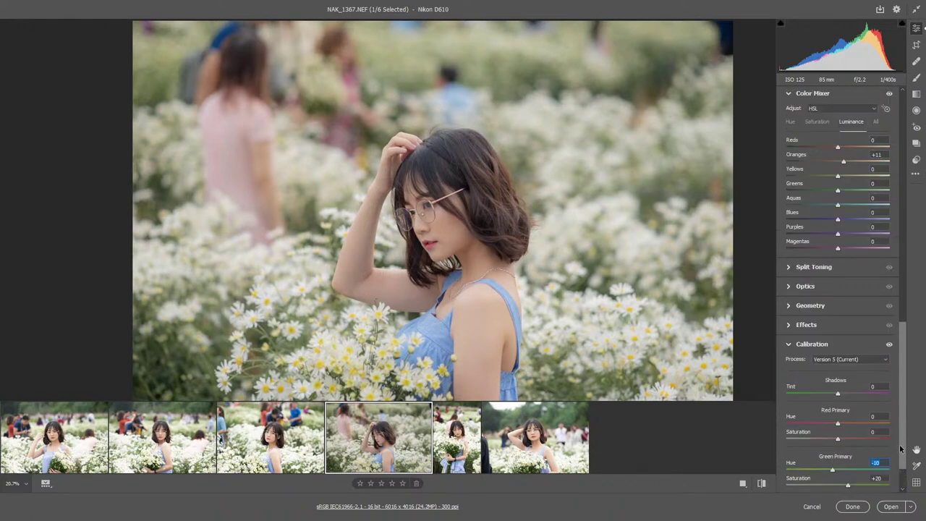
{"action": "scroll", "coordinate": [905, 448], "scroll_direction": "down", "scroll_amount": 2}
- Set the Red Primary calibration to hue +7 and saturation -10
{"action": "left_click_drag", "start_coordinate": [839, 376], "coordinate": [827, 375]}
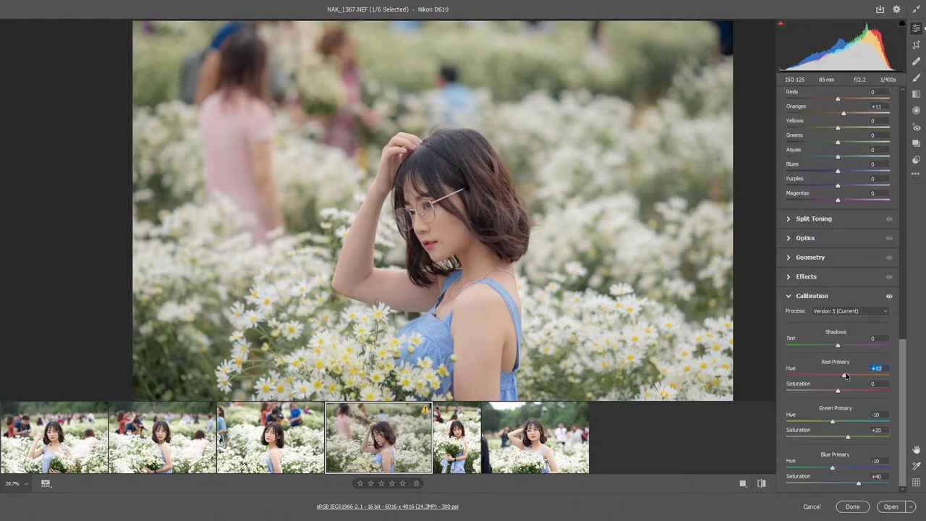
{"action": "key", "text": "Down"}
{"action": "key", "text": "Down"}
{"action": "key", "text": "Down"}
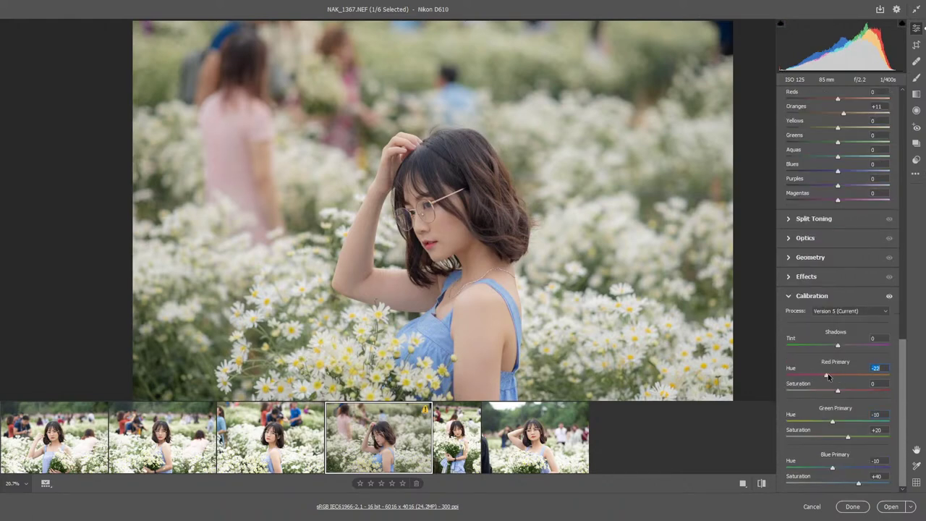
{"action": "mouse_move", "coordinate": [828, 375]}
{"action": "left_mouse_down"}
{"action": "mouse_move", "coordinate": [847, 376]}
{"action": "mouse_move", "coordinate": [827, 376]}
{"action": "left_mouse_up"}
{"action": "mouse_move", "coordinate": [827, 376]}
{"action": "left_mouse_down"}
{"action": "mouse_move", "coordinate": [847, 376]}
{"action": "mouse_move", "coordinate": [831, 392]}
{"action": "mouse_move", "coordinate": [850, 392]}
{"action": "mouse_move", "coordinate": [827, 398]}
{"action": "mouse_move", "coordinate": [834, 392]}
{"action": "left_mouse_up"}
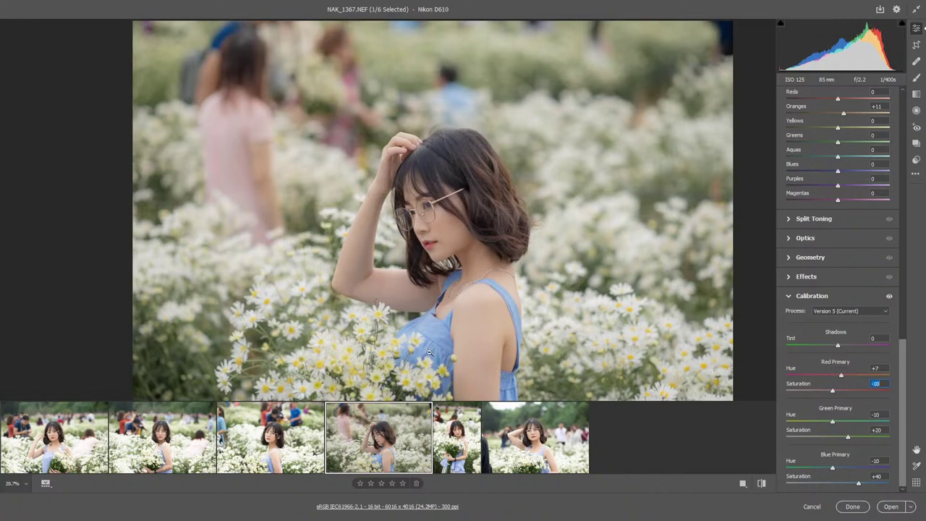
{"action": "scroll", "coordinate": [844, 347], "scroll_direction": "up", "scroll_amount": 2}
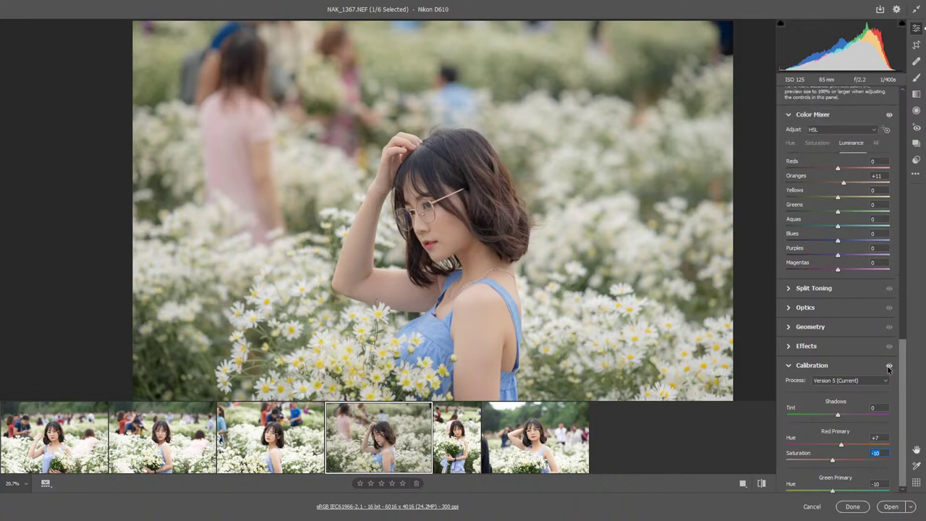
{"action": "scroll", "coordinate": [845, 304], "scroll_direction": "up", "scroll_amount": 2}
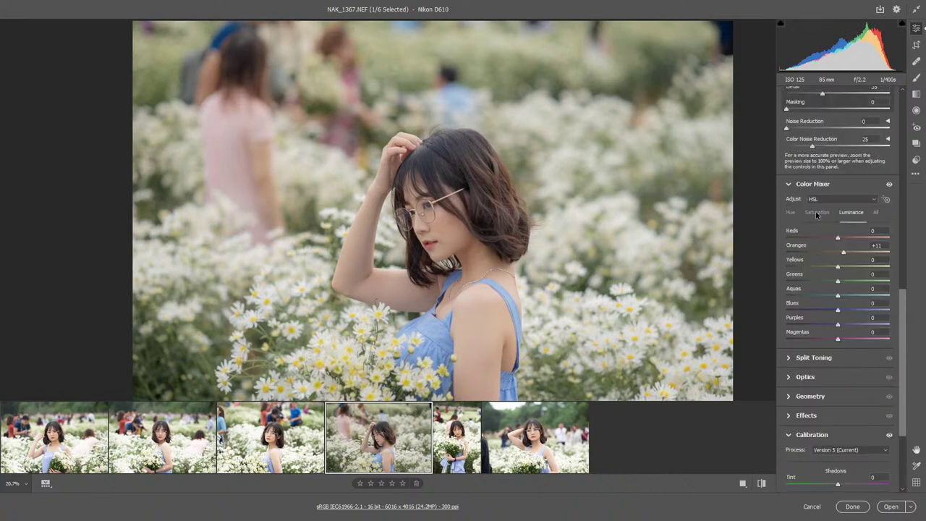
- Return to Color Mixer saturation and lower Oranges to -10
{"action": "left_click", "coordinate": [816, 212]}
{"action": "left_click_drag", "start_coordinate": [903, 318], "coordinate": [907, 375]}
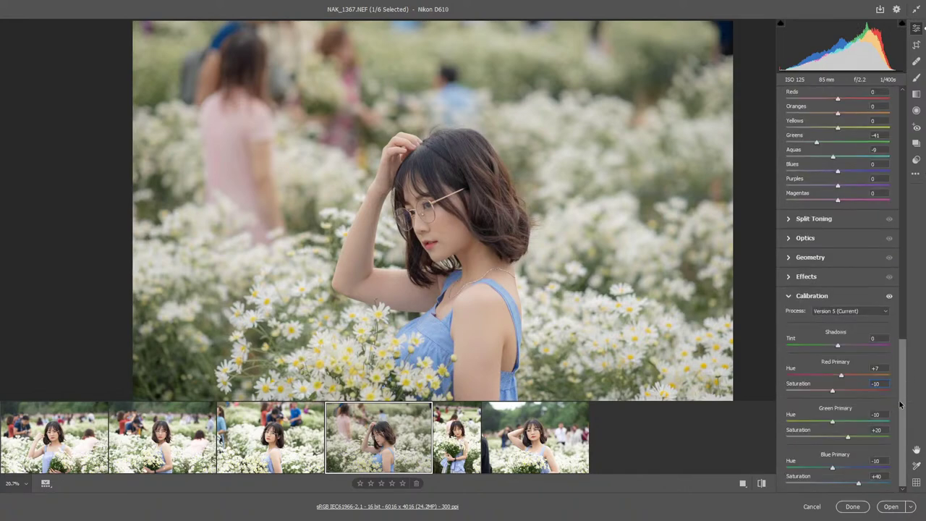
{"action": "scroll", "coordinate": [903, 340], "scroll_direction": "up", "scroll_amount": 1}
{"action": "scroll", "coordinate": [903, 329], "scroll_direction": "up", "scroll_amount": 3}
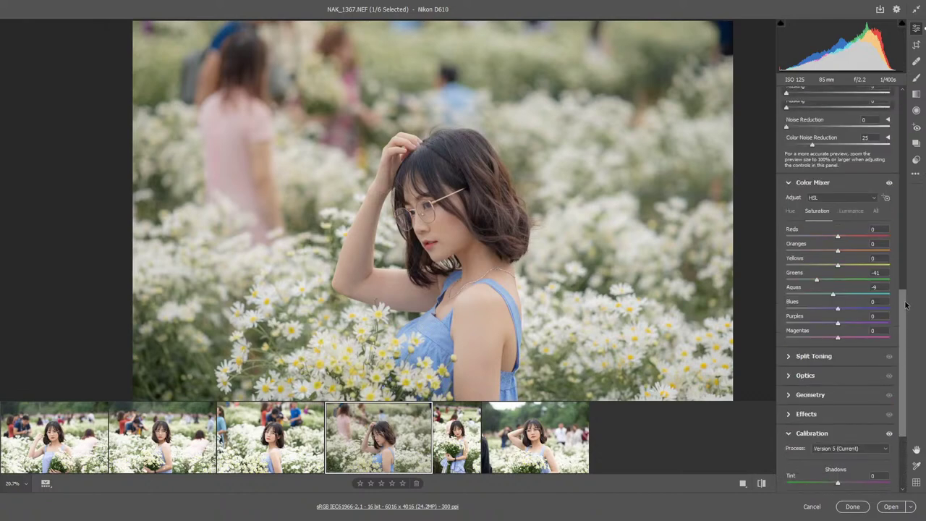
{"action": "scroll", "coordinate": [868, 311], "scroll_direction": "up", "scroll_amount": 1}
{"action": "left_click_drag", "start_coordinate": [835, 296], "coordinate": [830, 296]}
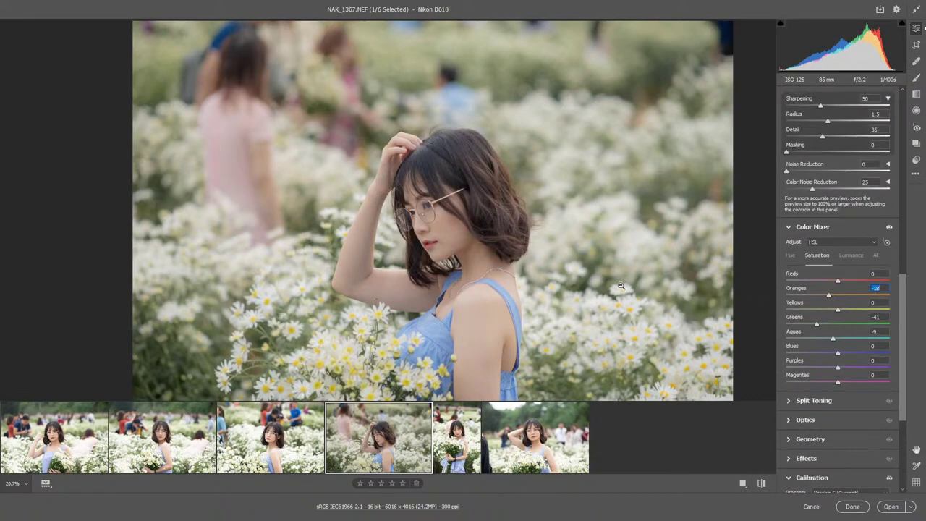
{"action": "left_click_drag", "start_coordinate": [829, 295], "coordinate": [831, 296]}
- Lower Yellows saturation to -10 and expand the Split Toning settings
{"action": "left_click_drag", "start_coordinate": [904, 298], "coordinate": [905, 327]}
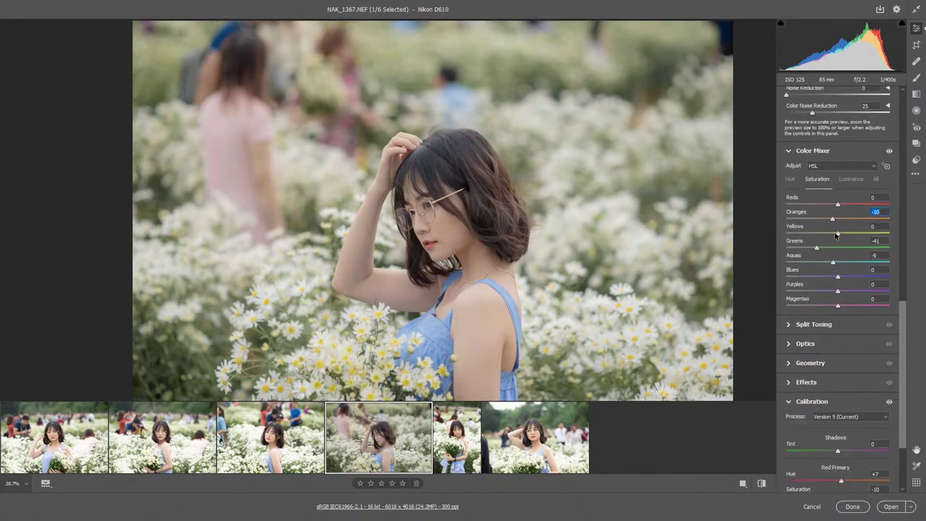
{"action": "mouse_move", "coordinate": [836, 234]}
{"action": "left_mouse_down"}
{"action": "mouse_move", "coordinate": [757, 234]}
{"action": "mouse_move", "coordinate": [839, 236]}
{"action": "mouse_move", "coordinate": [822, 237]}
{"action": "mouse_move", "coordinate": [832, 232]}
{"action": "left_mouse_up"}
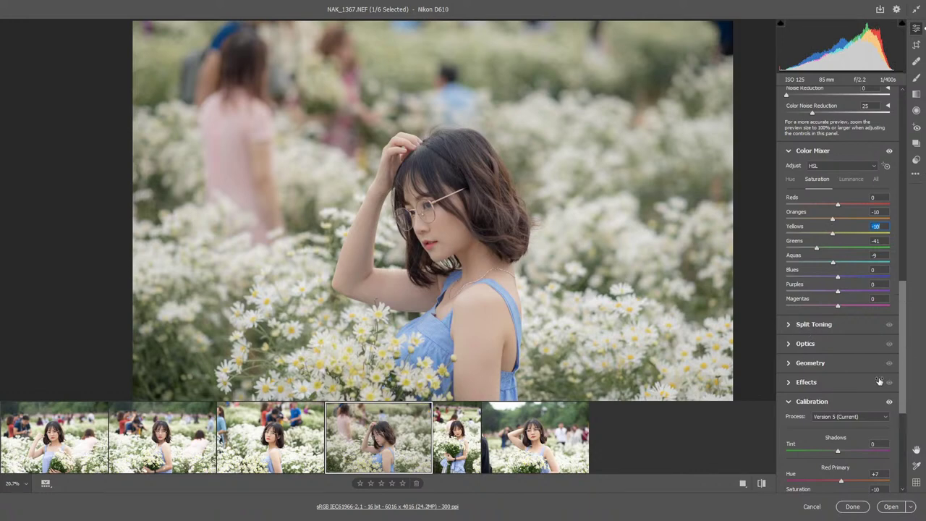
{"action": "left_click", "coordinate": [788, 325]}
{"action": "left_click_drag", "start_coordinate": [902, 308], "coordinate": [901, 350]}
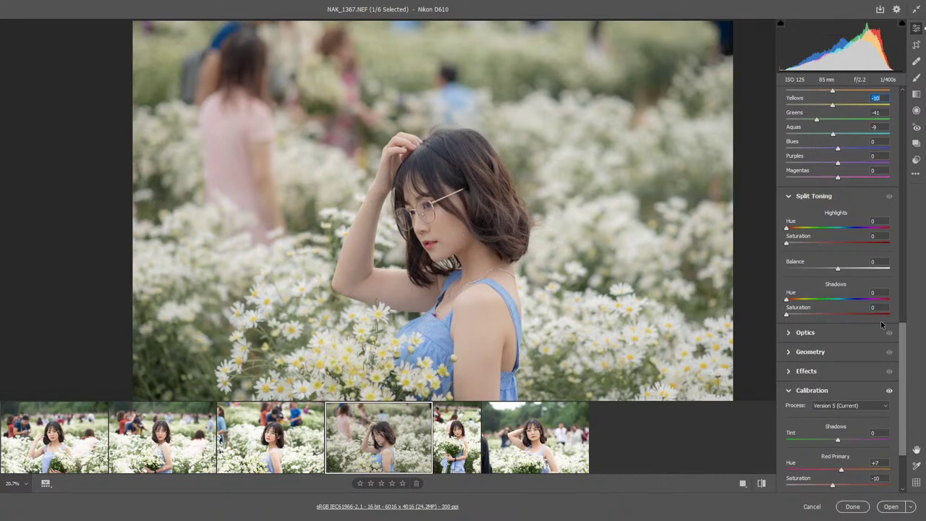
- Tint the split-toning highlights to hue 215 with saturation 10
{"action": "left_click", "coordinate": [917, 95]}
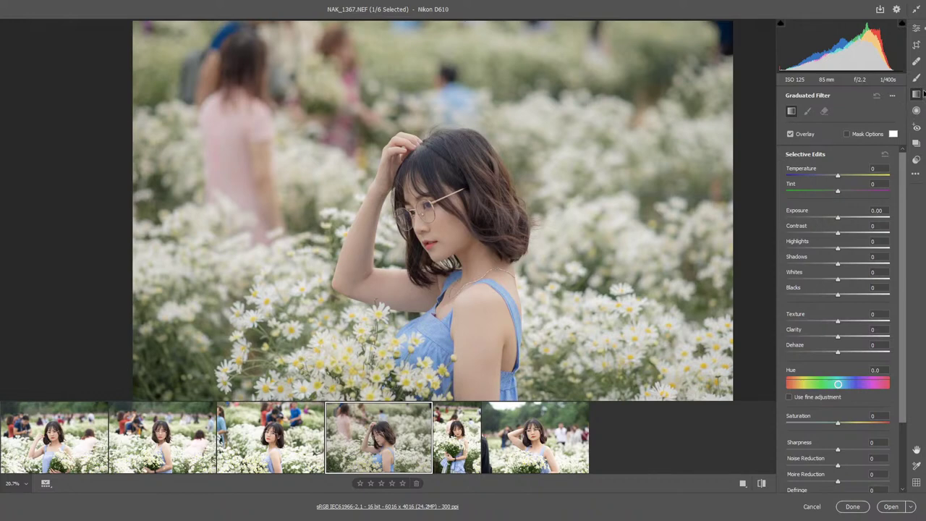
{"action": "left_click", "coordinate": [916, 27]}
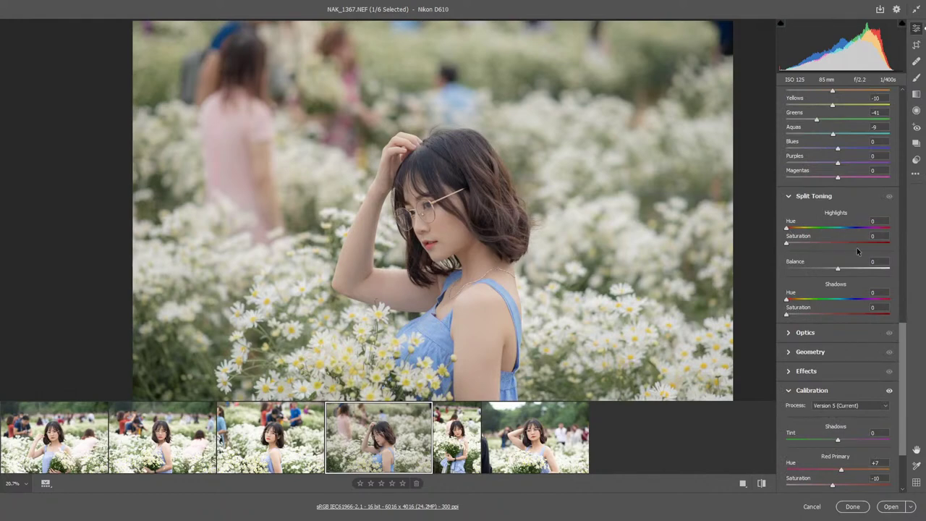
{"action": "scroll", "coordinate": [892, 374], "scroll_direction": "down", "scroll_amount": 2}
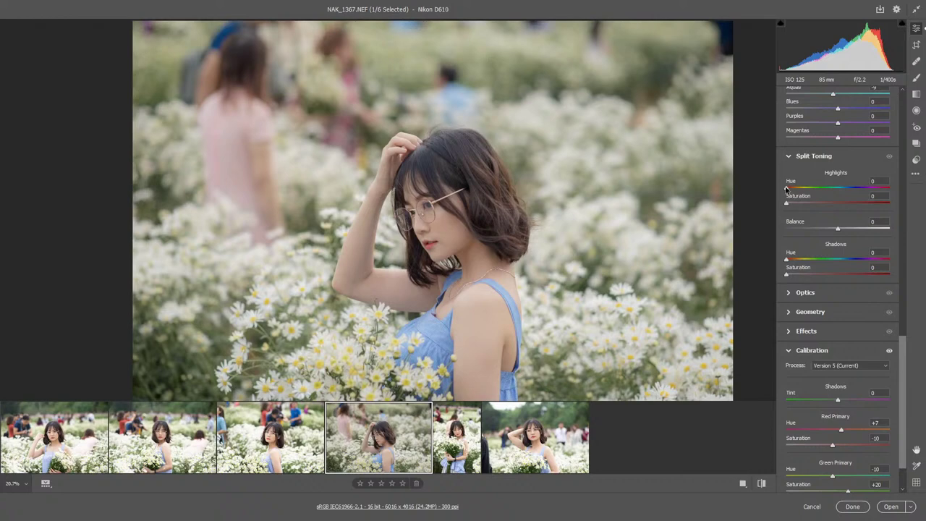
{"action": "left_click_drag", "start_coordinate": [787, 189], "coordinate": [831, 194]}
{"action": "left_click_drag", "start_coordinate": [841, 195], "coordinate": [843, 197]}
{"action": "left_click_drag", "start_coordinate": [787, 205], "coordinate": [796, 207]}
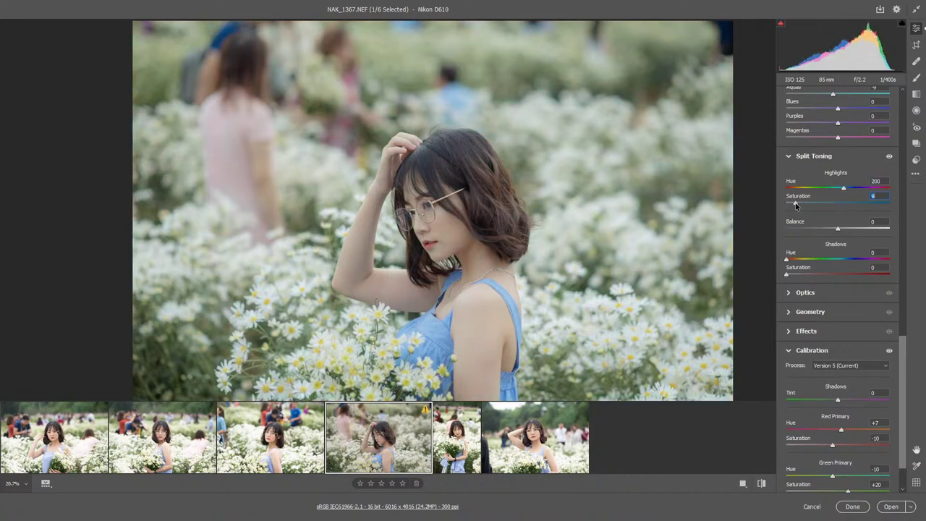
{"action": "left_click_drag", "start_coordinate": [844, 189], "coordinate": [848, 191]}
{"action": "key", "text": "Tab"}
{"action": "key", "text": "Up"}
- Tint the split-toning shadows a warm hue 50 at saturation 5
{"action": "left_click_drag", "start_coordinate": [904, 353], "coordinate": [905, 345]}
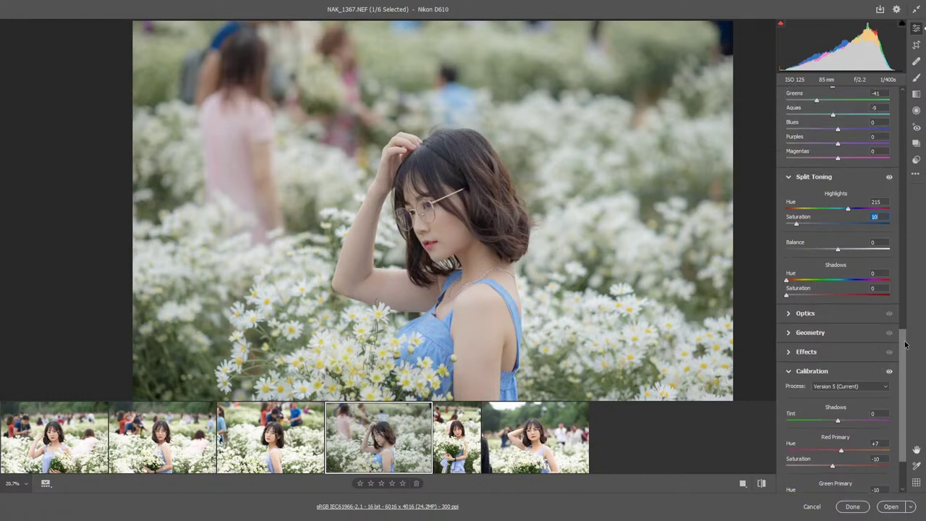
{"action": "mouse_move", "coordinate": [786, 288]}
{"action": "left_mouse_down"}
{"action": "mouse_move", "coordinate": [804, 289]}
{"action": "mouse_move", "coordinate": [792, 304]}
{"action": "left_mouse_up"}
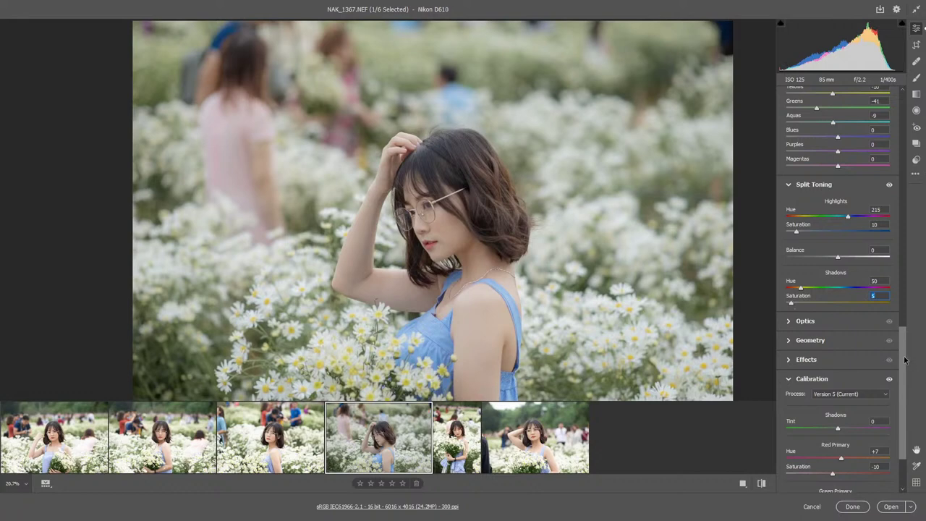
{"action": "scroll", "coordinate": [872, 131], "scroll_direction": "up", "scroll_amount": 5}
- Set the white balance temperature to 5000
{"action": "scroll", "coordinate": [872, 131], "scroll_direction": "up", "scroll_amount": 5}
{"action": "scroll", "coordinate": [871, 131], "scroll_direction": "up", "scroll_amount": 5}
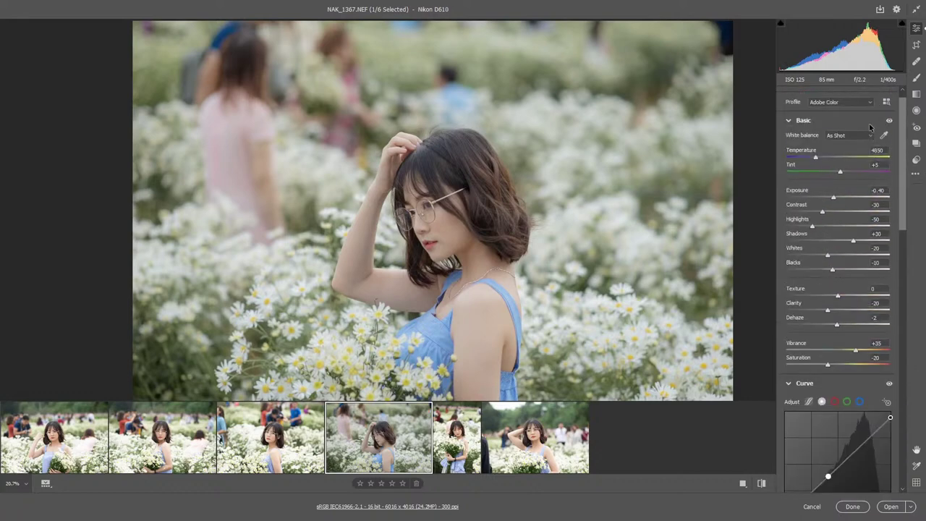
{"action": "left_click", "coordinate": [817, 156]}
{"action": "left_click_drag", "start_coordinate": [818, 158], "coordinate": [821, 156]}
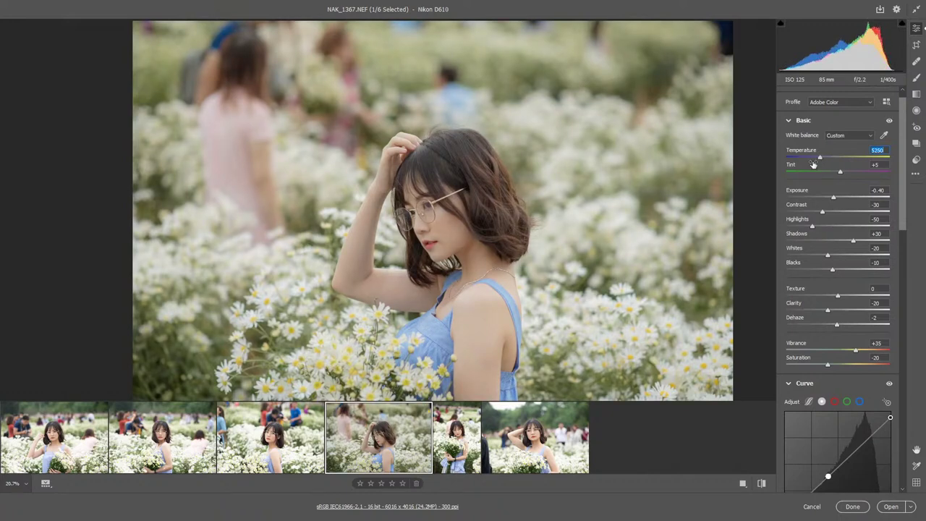
{"action": "type", "text": "5000"}
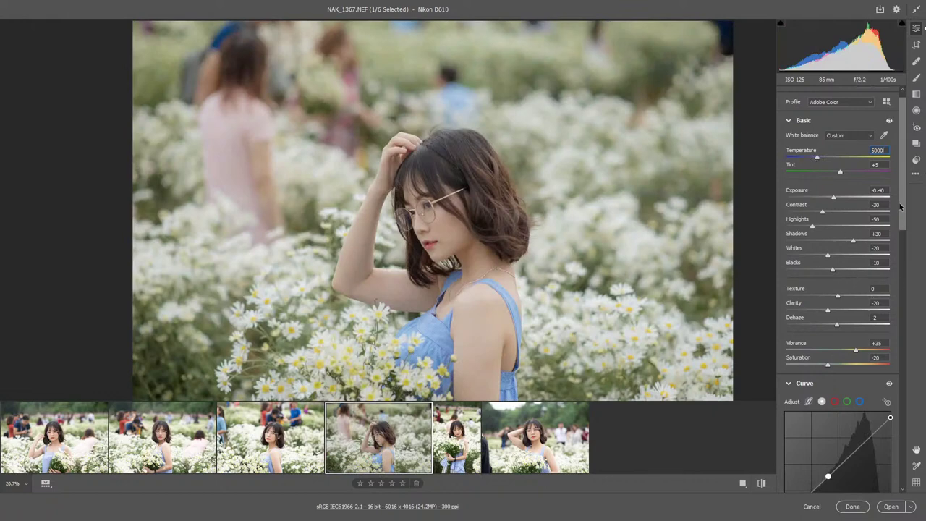
- Lower Color Mixer saturation to Oranges -15 and Yellows -13
{"action": "left_click_drag", "start_coordinate": [902, 206], "coordinate": [900, 374]}
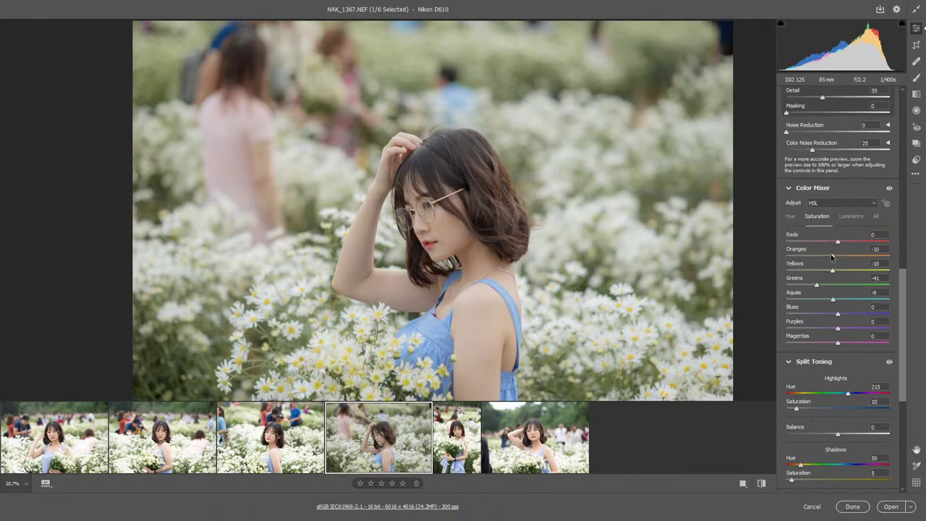
{"action": "left_click_drag", "start_coordinate": [832, 256], "coordinate": [831, 272]}
{"action": "left_click", "coordinate": [831, 257]}
- Strengthen the split-tone highlights to hue 229, saturation 13, checking the face up close
{"action": "left_click_drag", "start_coordinate": [796, 409], "coordinate": [852, 397]}
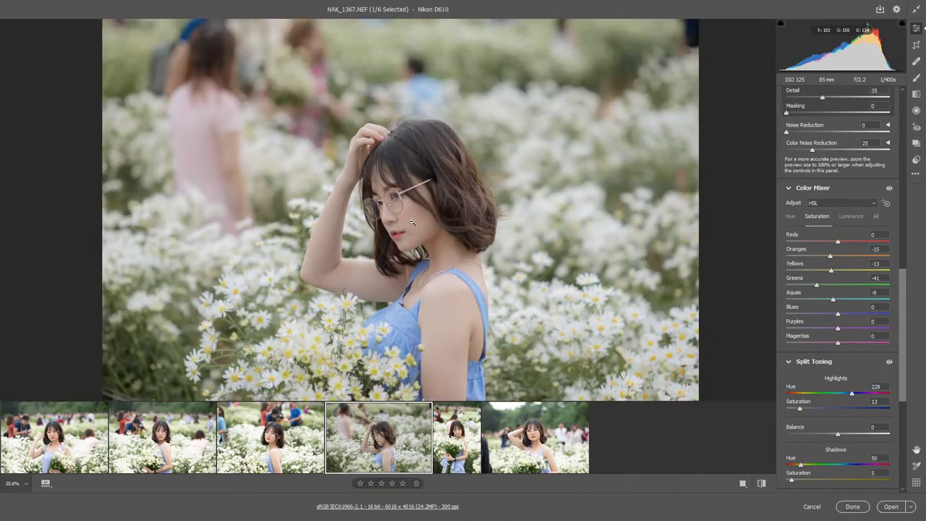
{"action": "left_click", "coordinate": [411, 221]}
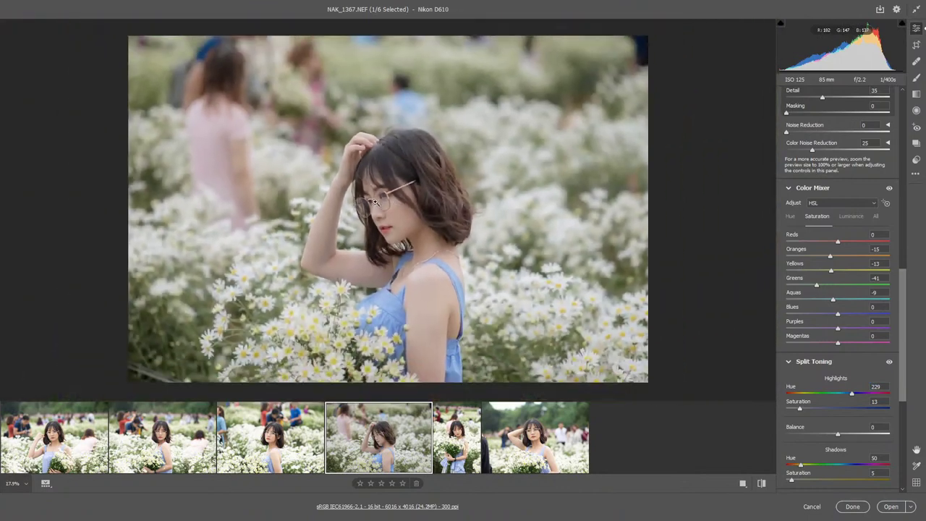
{"action": "scroll", "coordinate": [879, 290], "scroll_direction": "down", "scroll_amount": 3}
{"action": "scroll", "coordinate": [846, 246], "scroll_direction": "down", "scroll_amount": 2}
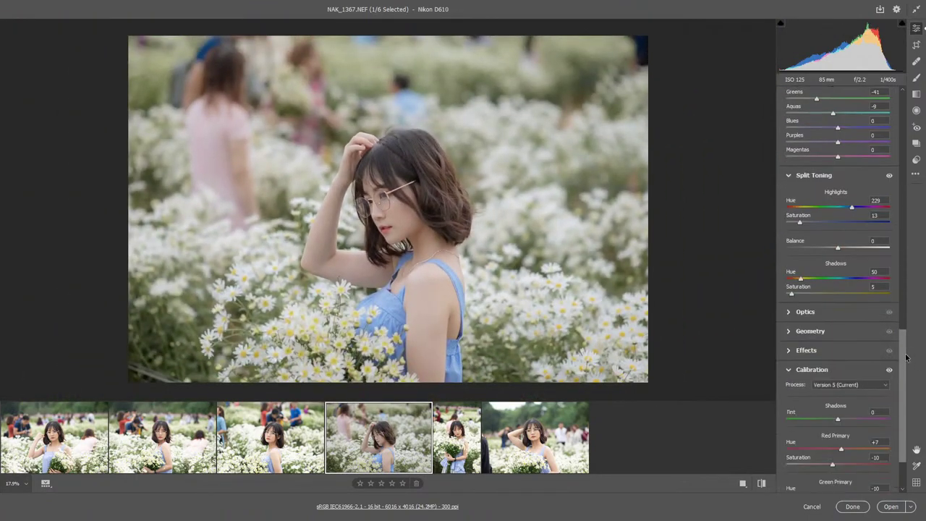
- Enable Remove chromatic aberration and Use profile corrections in Optics
{"action": "left_click", "coordinate": [789, 312]}
{"action": "left_click", "coordinate": [789, 345]}
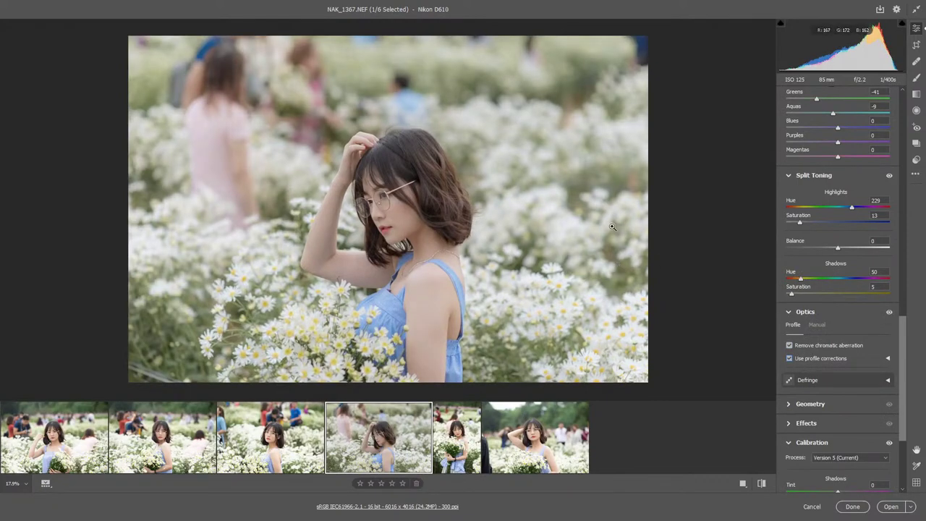
{"action": "scroll", "coordinate": [906, 362], "scroll_direction": "down", "scroll_amount": 2}
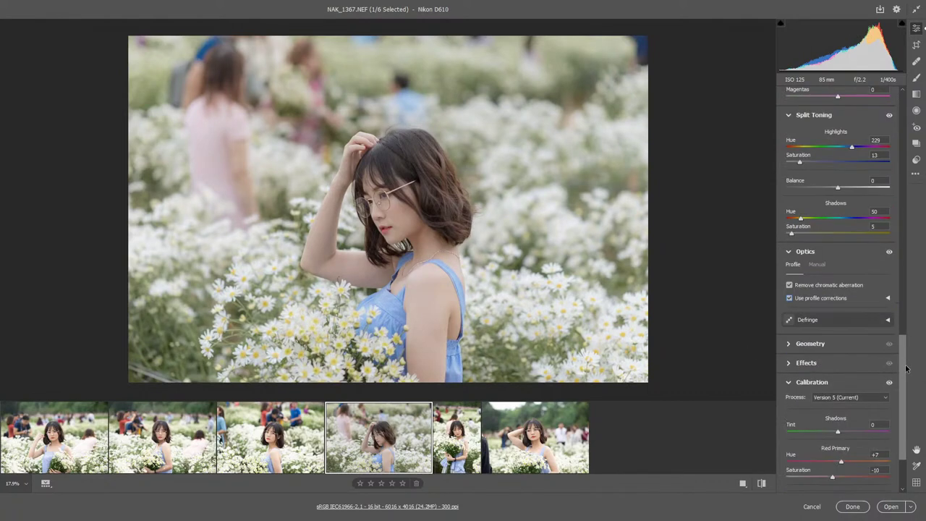
{"action": "left_click", "coordinate": [817, 265]}
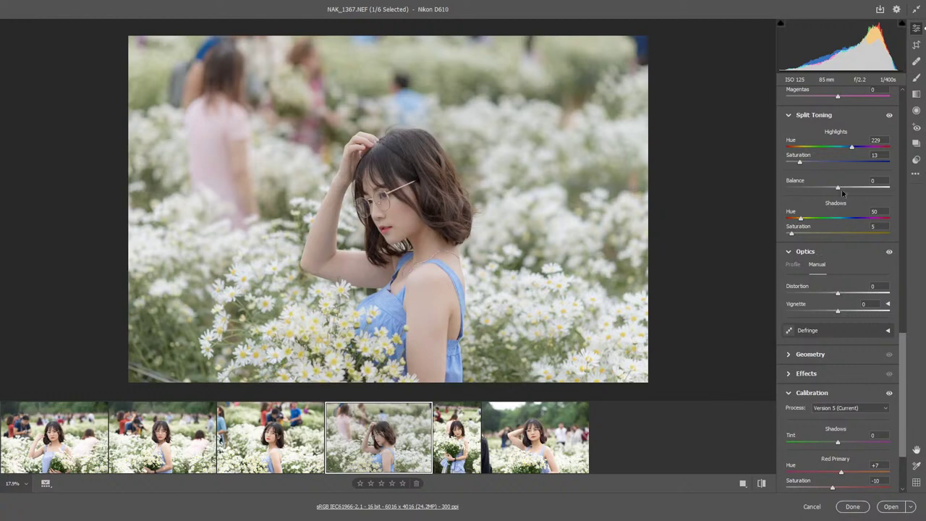
{"action": "left_click", "coordinate": [792, 266]}
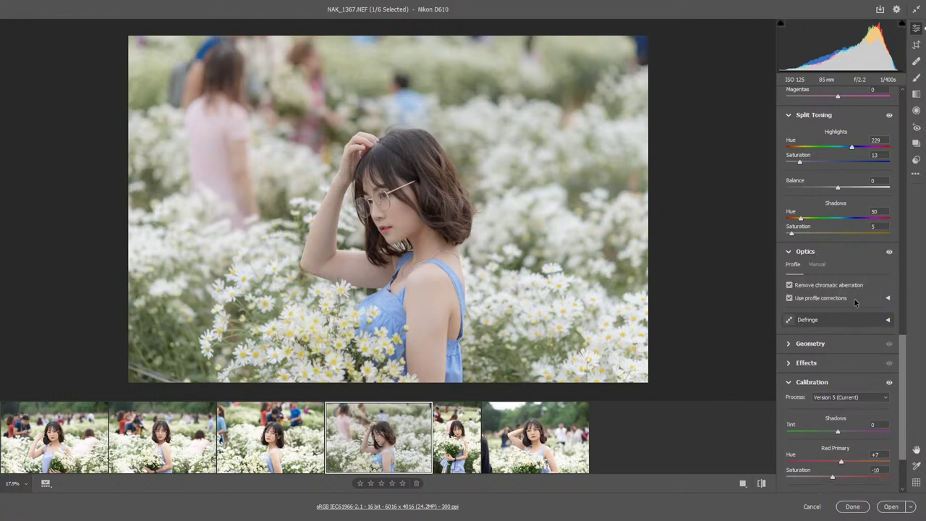
- Confirm the Nikon AF-S NIKKOR 85mm lens profile model
{"action": "left_click", "coordinate": [888, 298]}
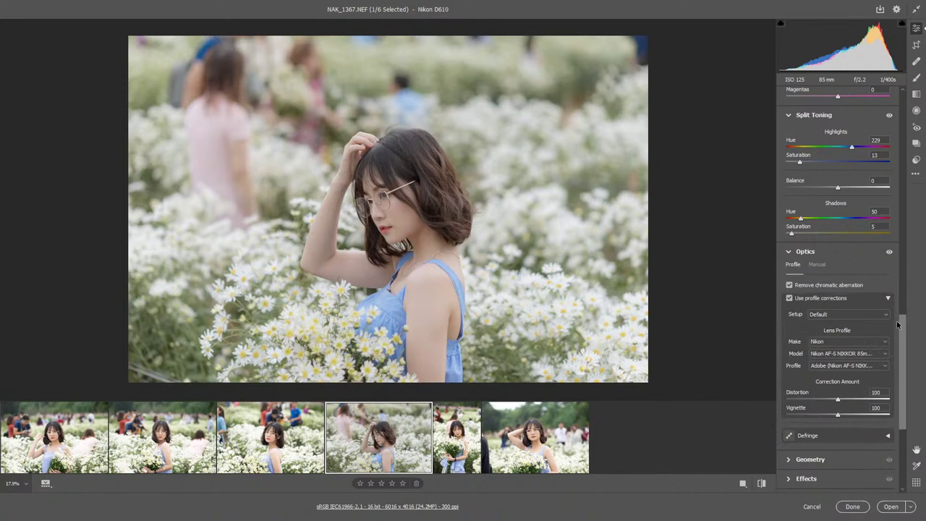
{"action": "left_click", "coordinate": [855, 354]}
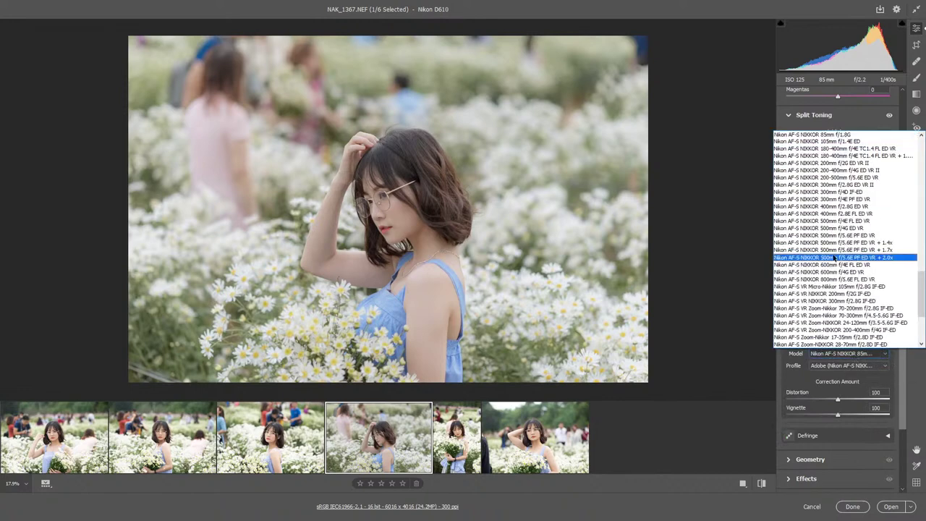
{"action": "left_click", "coordinate": [365, 211]}
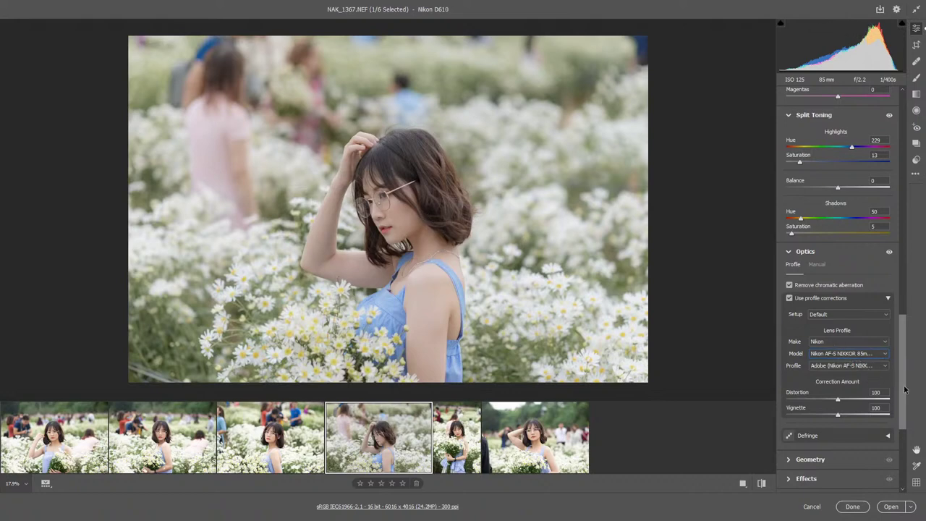
{"action": "scroll", "coordinate": [905, 390], "scroll_direction": "up", "scroll_amount": 3}
- Glance at the hoa mi folder window, then return to Camera Raw
{"action": "key", "text": "super+Tab"}
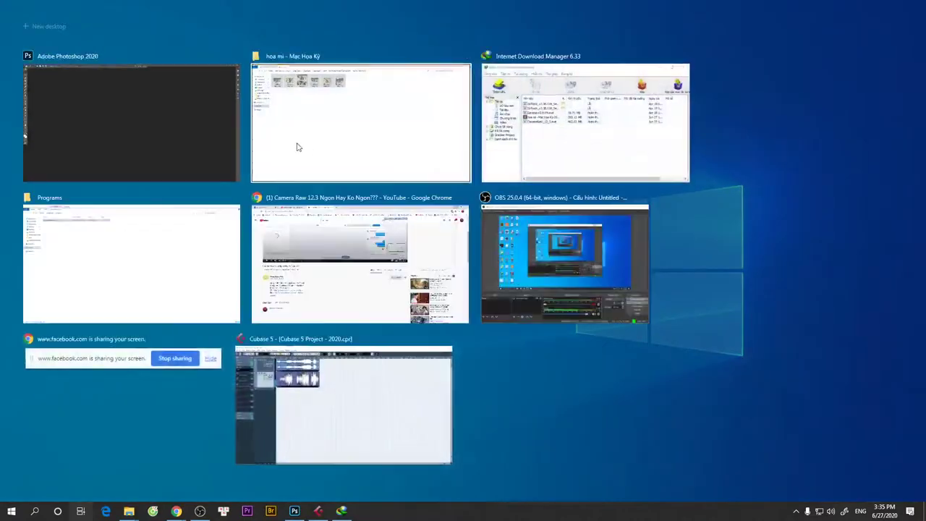
{"action": "left_click", "coordinate": [297, 147]}
{"action": "key", "text": "super+Tab"}
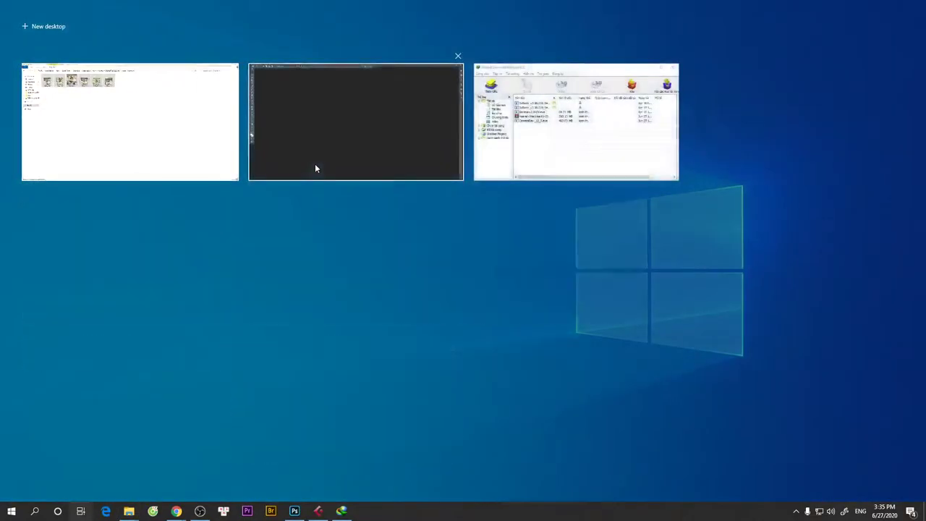
{"action": "left_click", "coordinate": [330, 125]}
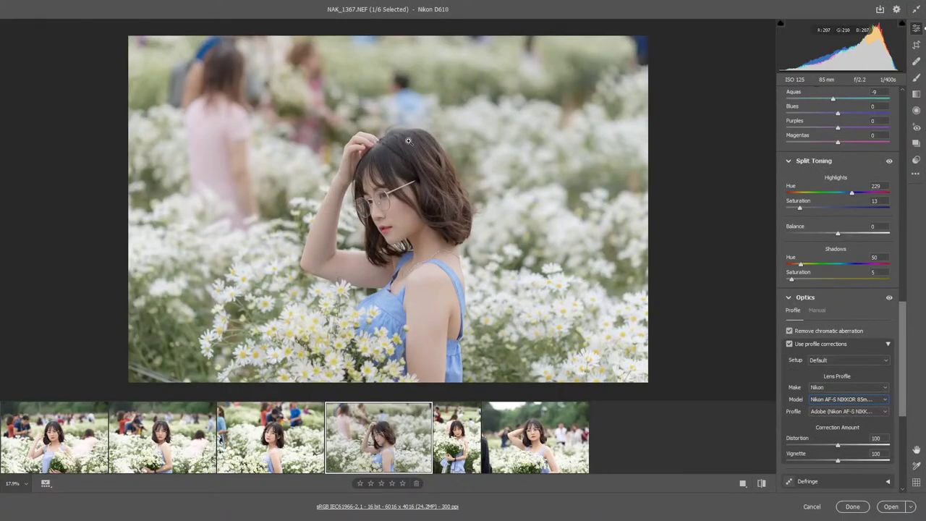
- In manual Optics, leave Distortion at 0 and expand Defringe
{"action": "left_click", "coordinate": [816, 309]}
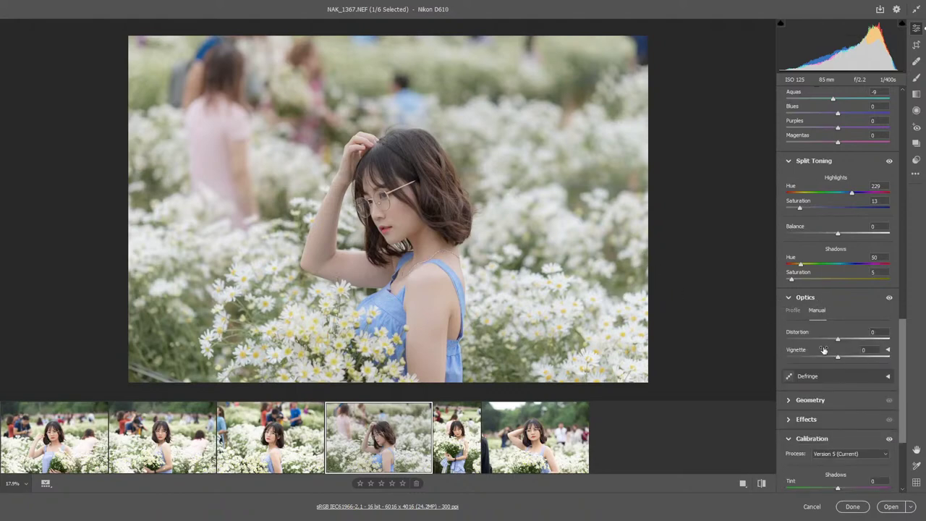
{"action": "left_click_drag", "start_coordinate": [837, 338], "coordinate": [840, 339]}
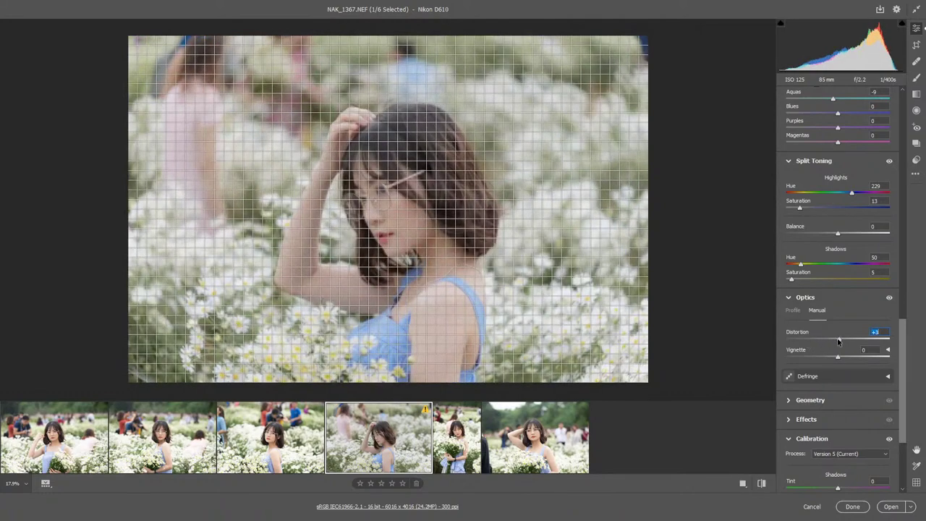
{"action": "double_click", "coordinate": [839, 338]}
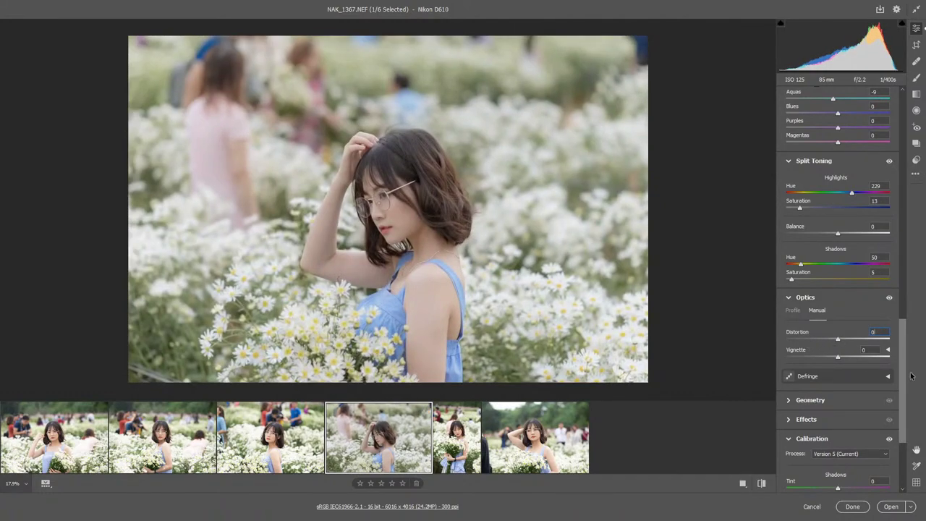
{"action": "left_click", "coordinate": [888, 378]}
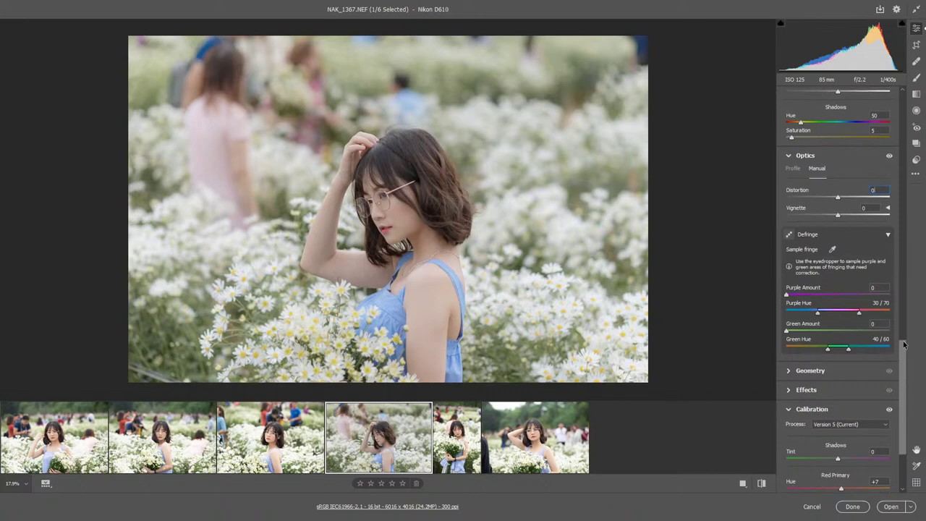
{"action": "scroll", "coordinate": [870, 305], "scroll_direction": "up", "scroll_amount": 3}
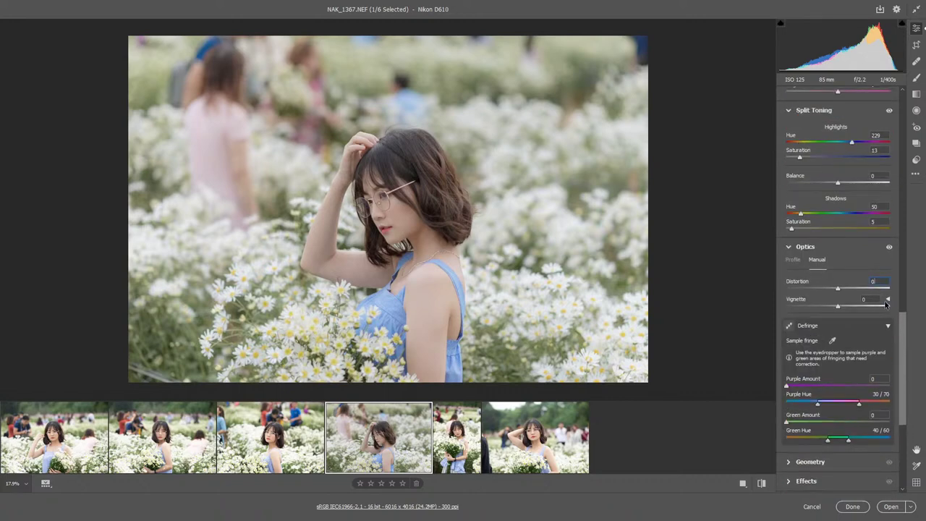
- Set the lens Vignette to -59 with Midpoint 9
{"action": "left_click", "coordinate": [887, 302]}
{"action": "mouse_move", "coordinate": [837, 306]}
{"action": "left_mouse_down"}
{"action": "mouse_move", "coordinate": [818, 306]}
{"action": "mouse_move", "coordinate": [847, 306]}
{"action": "mouse_move", "coordinate": [838, 324]}
{"action": "mouse_move", "coordinate": [798, 322]}
{"action": "left_mouse_up"}
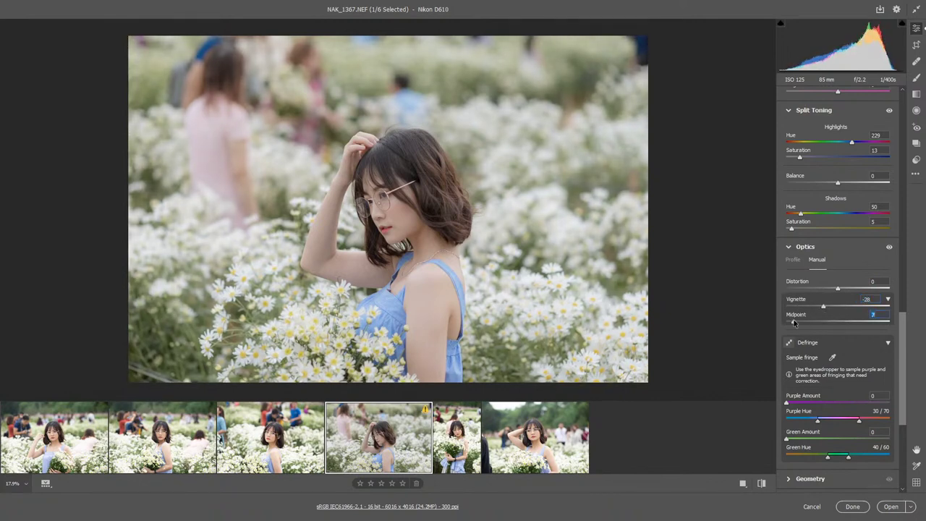
{"action": "left_click", "coordinate": [823, 307]}
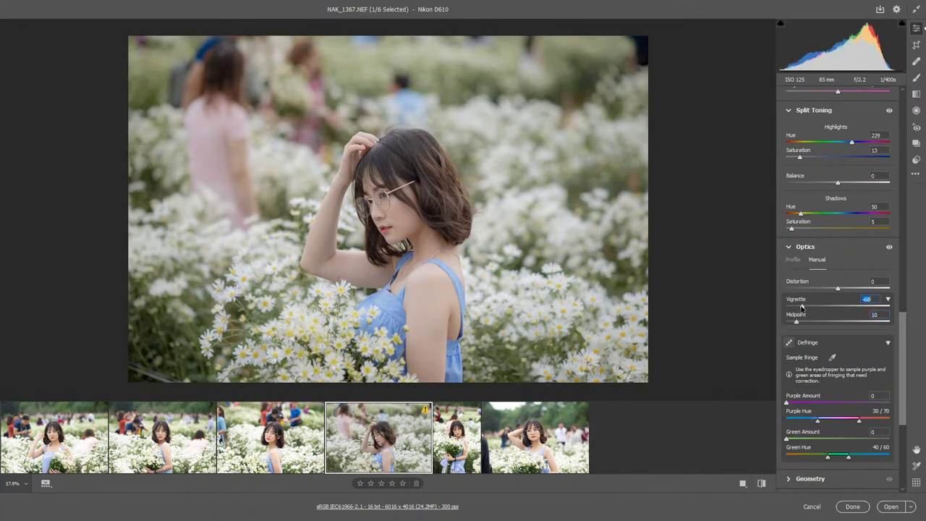
{"action": "mouse_move", "coordinate": [798, 308]}
{"action": "left_mouse_down"}
{"action": "mouse_move", "coordinate": [807, 307]}
{"action": "mouse_move", "coordinate": [810, 325]}
{"action": "mouse_move", "coordinate": [775, 327]}
{"action": "mouse_move", "coordinate": [796, 327]}
{"action": "left_mouse_up"}
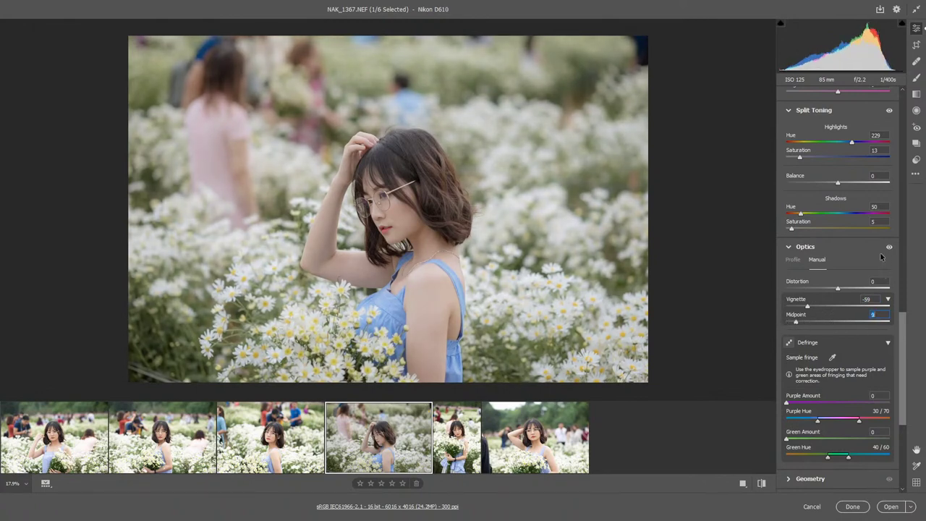
{"action": "scroll", "coordinate": [897, 353], "scroll_direction": "down", "scroll_amount": 1}
{"action": "scroll", "coordinate": [889, 360], "scroll_direction": "down", "scroll_amount": 3}
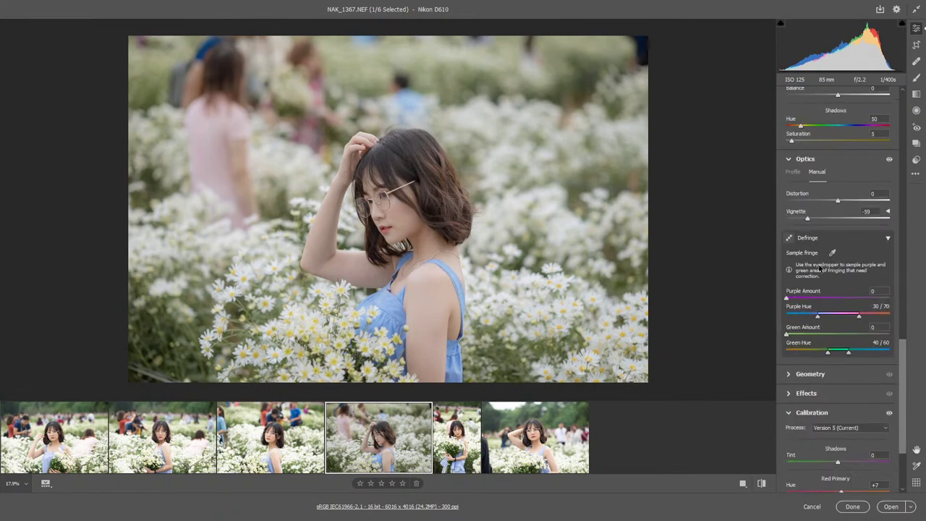
- Give Effects Post Crop Vignetting a slight negative value
{"action": "left_click", "coordinate": [789, 374]}
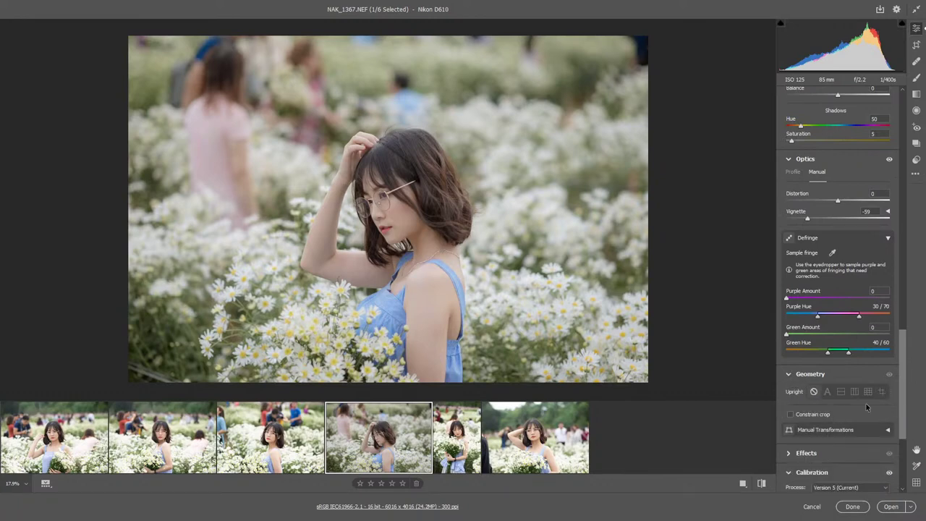
{"action": "scroll", "coordinate": [814, 434], "scroll_direction": "down", "scroll_amount": 3}
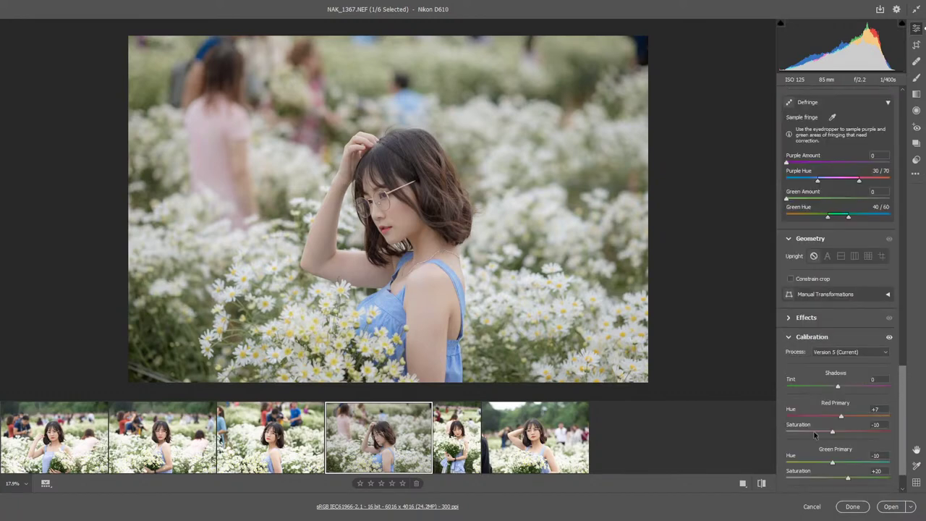
{"action": "left_click", "coordinate": [790, 318]}
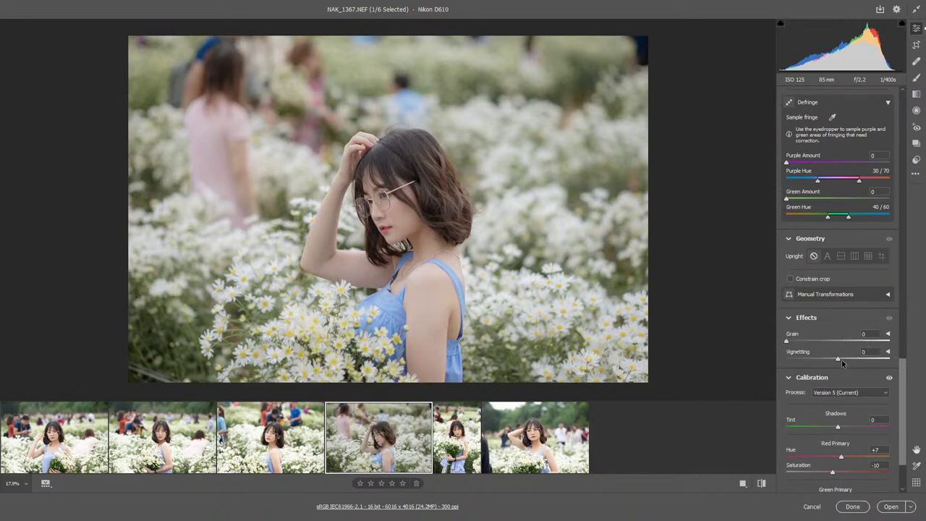
{"action": "left_click", "coordinate": [887, 352]}
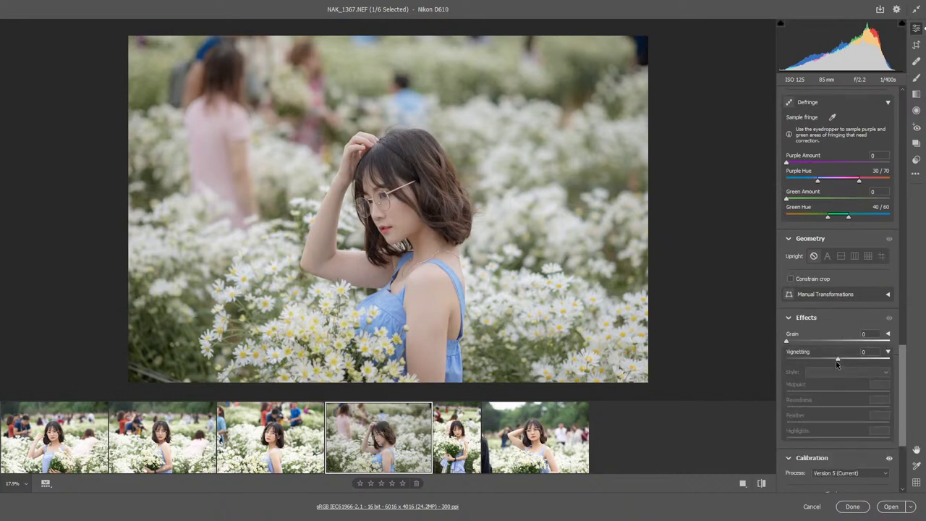
{"action": "mouse_move", "coordinate": [837, 361]}
{"action": "left_mouse_down"}
{"action": "mouse_move", "coordinate": [786, 360]}
{"action": "mouse_move", "coordinate": [908, 377]}
{"action": "mouse_move", "coordinate": [832, 368]}
{"action": "left_mouse_up"}
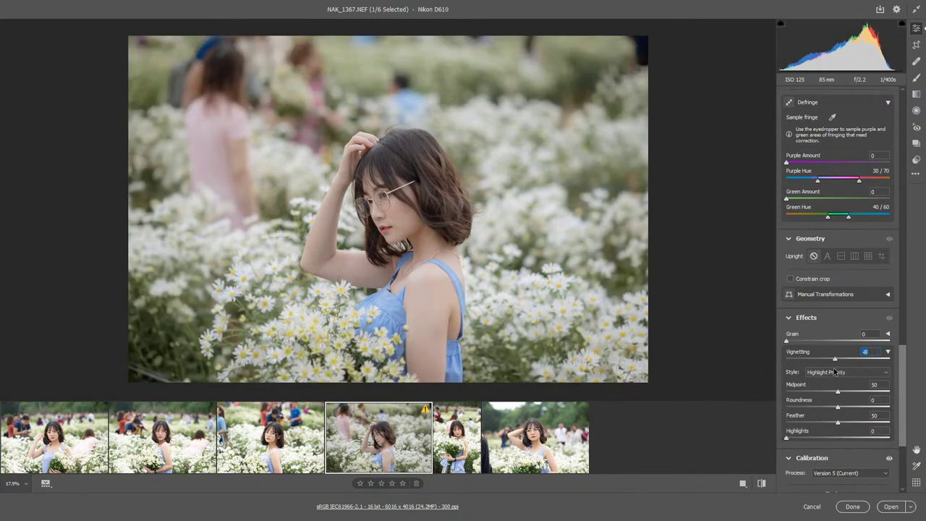
{"action": "left_click_drag", "start_coordinate": [834, 371], "coordinate": [833, 370]}
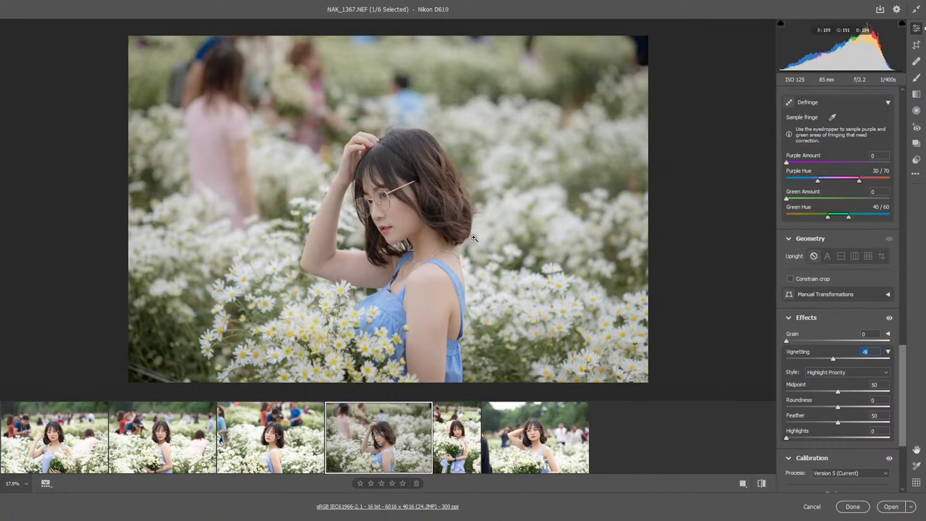
{"action": "left_click_drag", "start_coordinate": [900, 389], "coordinate": [908, 419]}
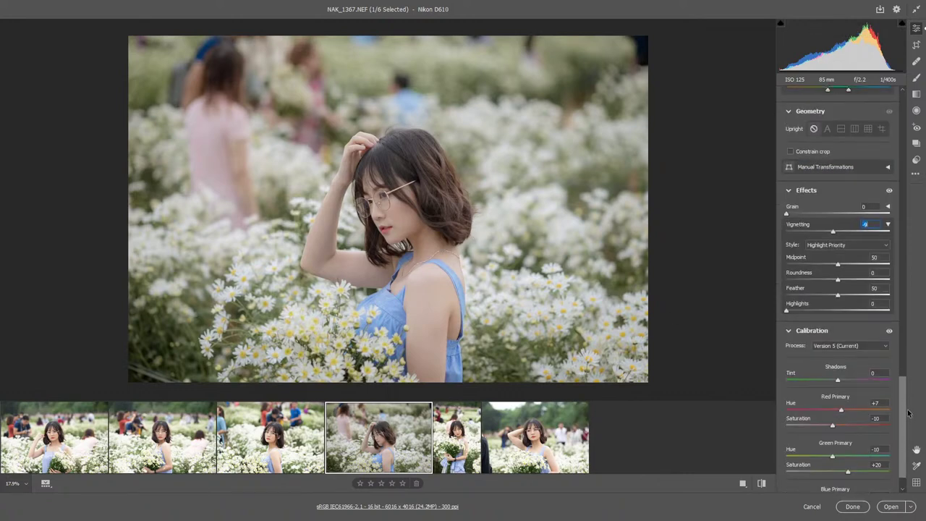
{"action": "left_click_drag", "start_coordinate": [908, 420], "coordinate": [908, 382]}
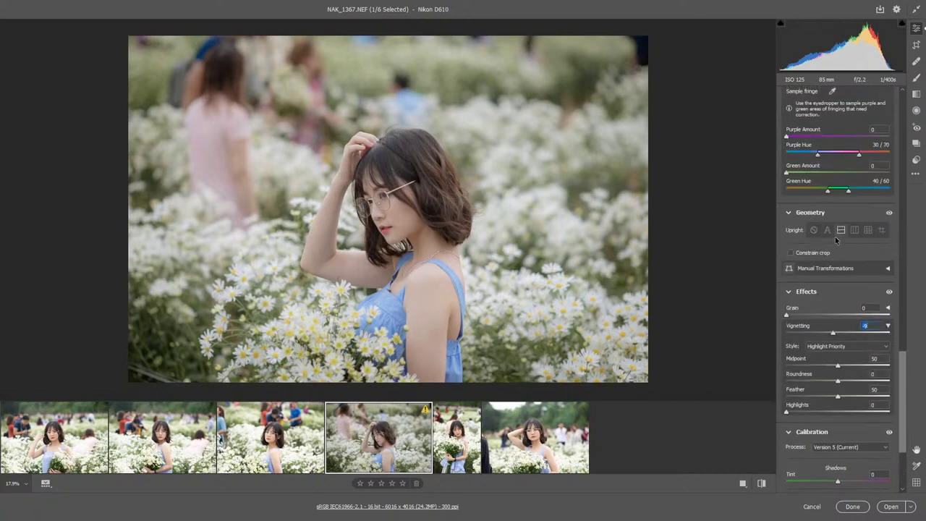
- Try Upright Level, then set Upright back to Off
{"action": "left_click", "coordinate": [840, 232]}
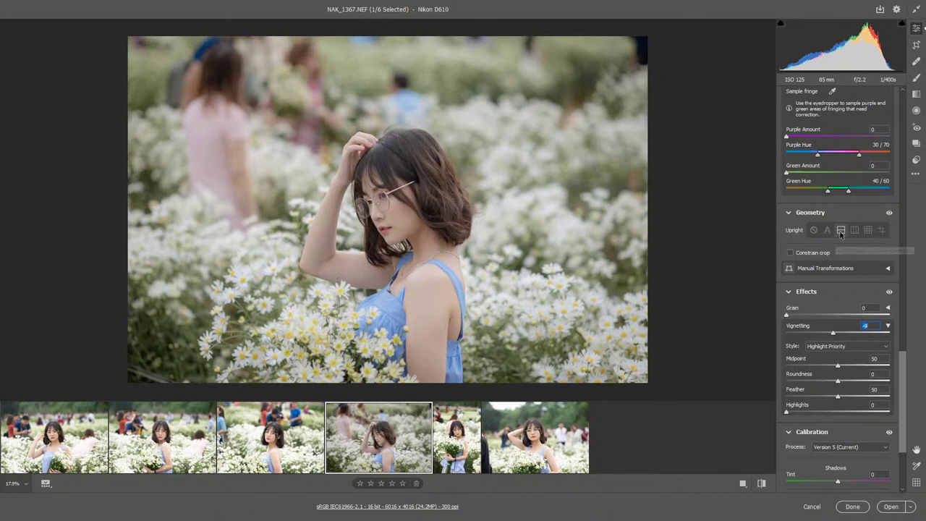
{"action": "left_click", "coordinate": [813, 230]}
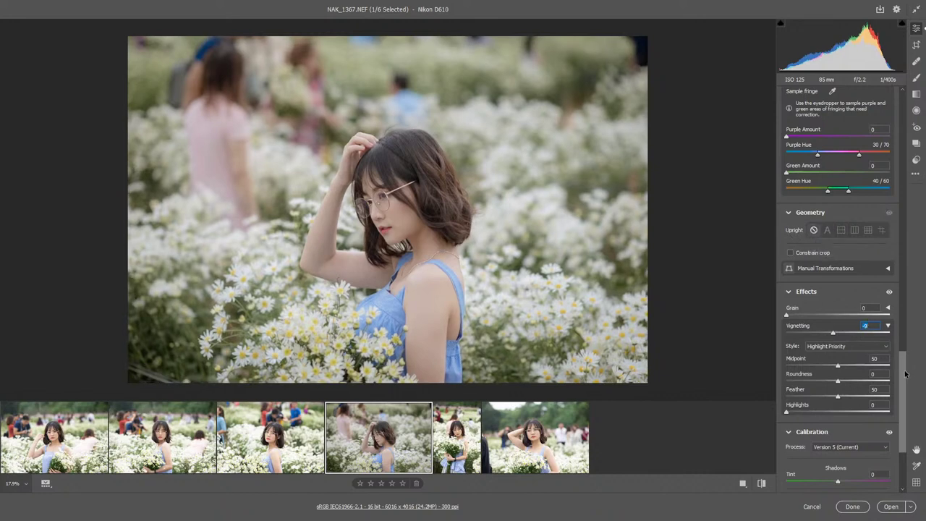
{"action": "mouse_move", "coordinate": [905, 374]}
{"action": "left_mouse_down"}
{"action": "mouse_move", "coordinate": [894, 243]}
{"action": "mouse_move", "coordinate": [902, 156]}
{"action": "left_mouse_up"}
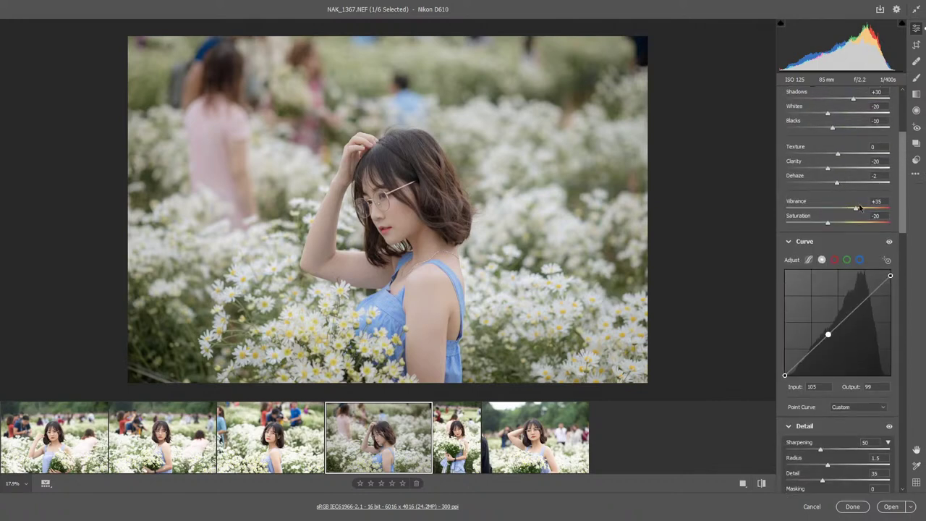
- In Basic, set Vibrance to +50 and Saturation to -30 for pastel colours
{"action": "left_click_drag", "start_coordinate": [856, 209], "coordinate": [859, 210]}
{"action": "left_click_drag", "start_coordinate": [859, 210], "coordinate": [869, 209]}
{"action": "left_click_drag", "start_coordinate": [827, 223], "coordinate": [824, 224]}
{"action": "left_click_drag", "start_coordinate": [823, 223], "coordinate": [820, 219]}
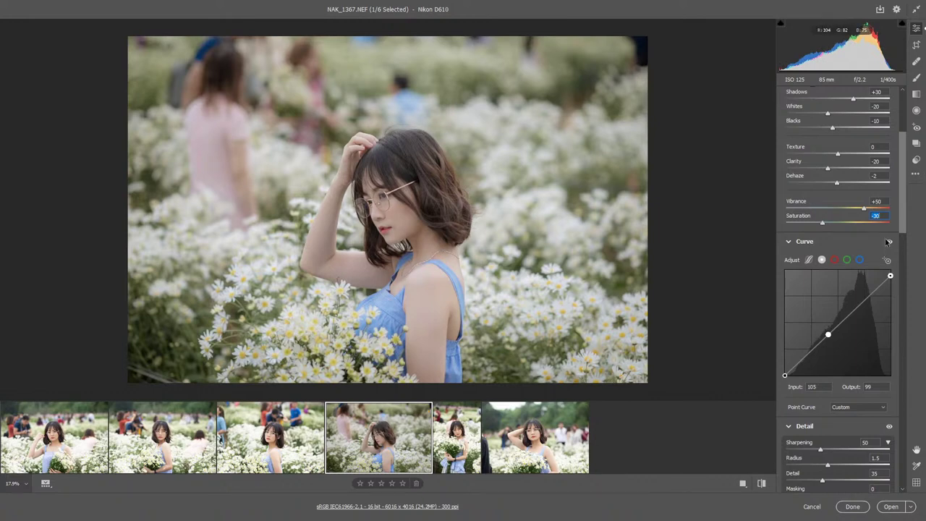
{"action": "left_click_drag", "start_coordinate": [902, 218], "coordinate": [916, 322]}
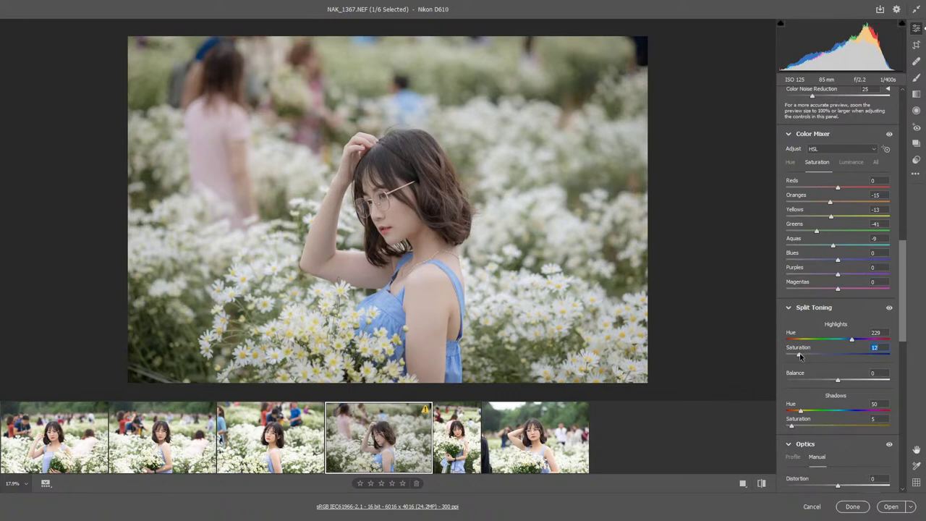
- Set split-toning highlights to hue 220, saturation 12, and shift Balance toward shadows
{"action": "left_click_drag", "start_coordinate": [799, 355], "coordinate": [848, 342]}
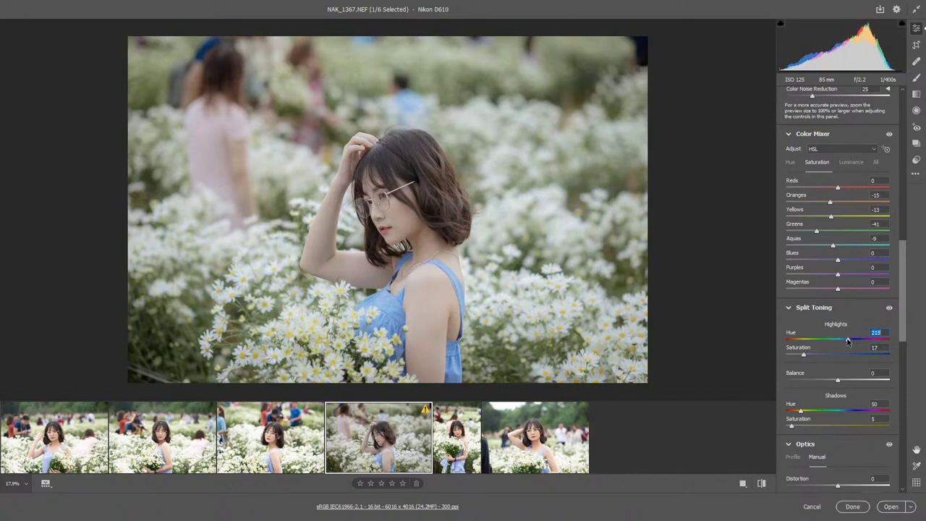
{"action": "left_click_drag", "start_coordinate": [797, 355], "coordinate": [798, 355]}
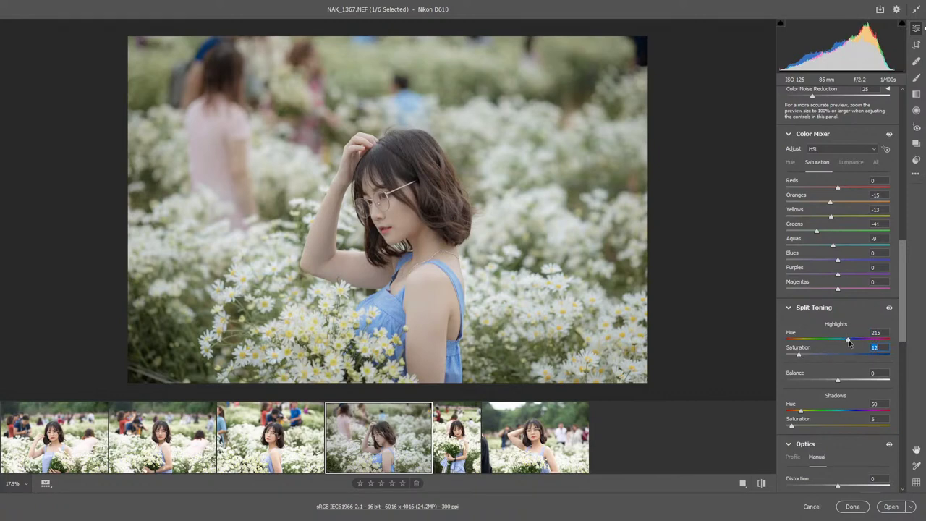
{"action": "left_click_drag", "start_coordinate": [848, 340], "coordinate": [850, 340]}
{"action": "mouse_move", "coordinate": [838, 380]}
{"action": "left_mouse_down"}
{"action": "mouse_move", "coordinate": [785, 384]}
{"action": "mouse_move", "coordinate": [923, 382]}
{"action": "mouse_move", "coordinate": [830, 384]}
{"action": "left_mouse_up"}
- Set split-toning Balance to -16, keeping Shadows saturation at 5 after testing 27
{"action": "scroll", "coordinate": [395, 210], "scroll_direction": "up", "scroll_amount": 5}
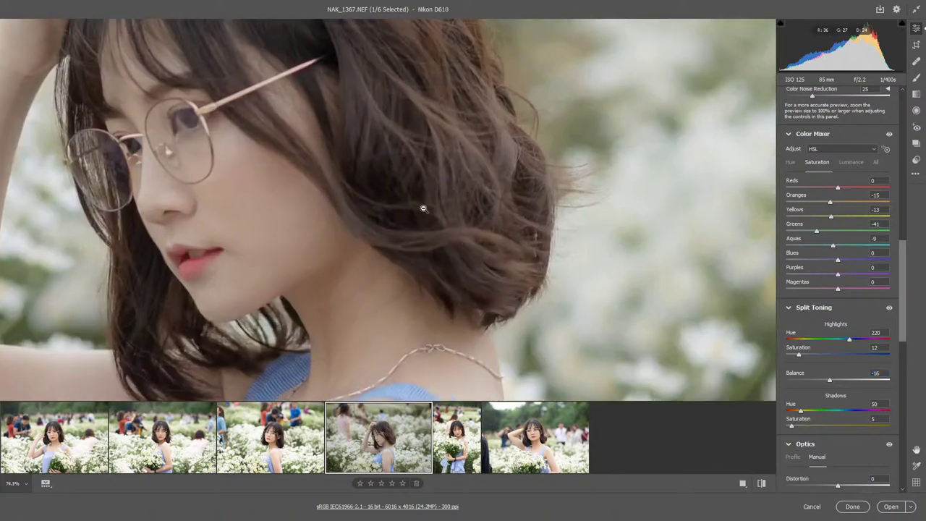
{"action": "scroll", "coordinate": [410, 211], "scroll_direction": "down", "scroll_amount": 2}
{"action": "scroll", "coordinate": [410, 210], "scroll_direction": "down", "scroll_amount": 2}
{"action": "scroll", "coordinate": [410, 211], "scroll_direction": "down", "scroll_amount": 1}
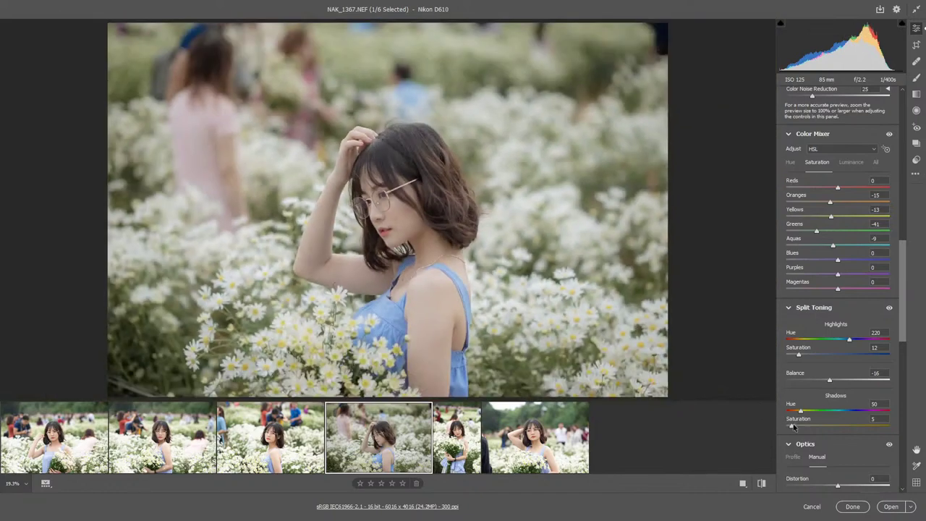
{"action": "double_click", "coordinate": [784, 427]}
{"action": "mouse_move", "coordinate": [784, 427]}
{"action": "left_mouse_down"}
{"action": "mouse_move", "coordinate": [765, 434]}
{"action": "mouse_move", "coordinate": [792, 431]}
{"action": "left_mouse_up"}
{"action": "left_click_drag", "start_coordinate": [903, 322], "coordinate": [901, 164]}
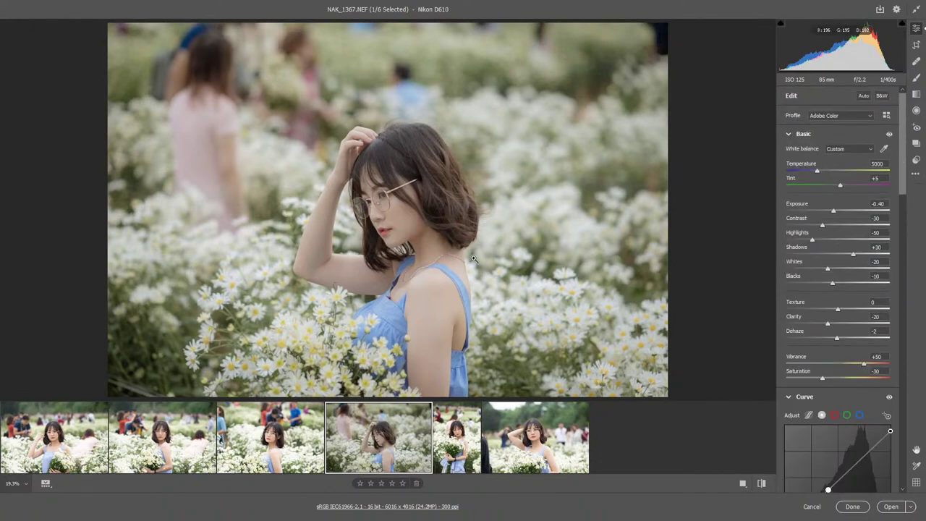
- Compare Before/After side by side, zoomed in on the girl
{"action": "key", "text": "q"}
{"action": "left_click", "coordinate": [640, 258]}
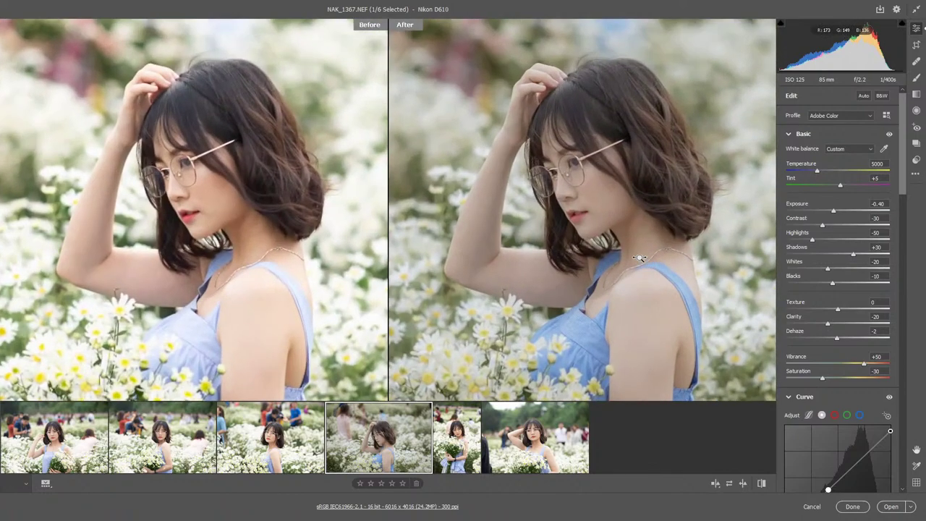
{"action": "scroll", "coordinate": [637, 246], "scroll_direction": "down", "scroll_amount": 2}
{"action": "scroll", "coordinate": [620, 231], "scroll_direction": "down", "scroll_amount": 2}
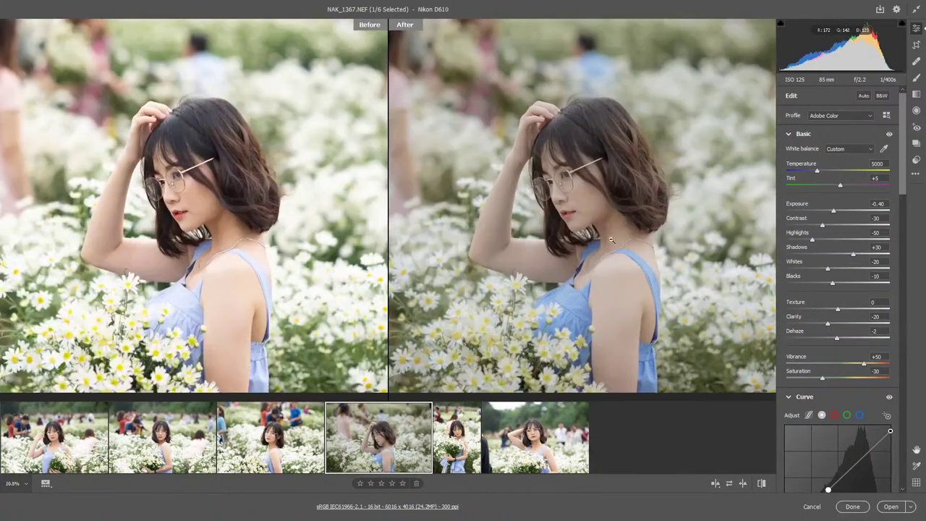
{"action": "scroll", "coordinate": [611, 239], "scroll_direction": "up", "scroll_amount": 1}
{"action": "scroll", "coordinate": [611, 236], "scroll_direction": "down", "scroll_amount": 5}
{"action": "scroll", "coordinate": [651, 260], "scroll_direction": "up", "scroll_amount": 1}
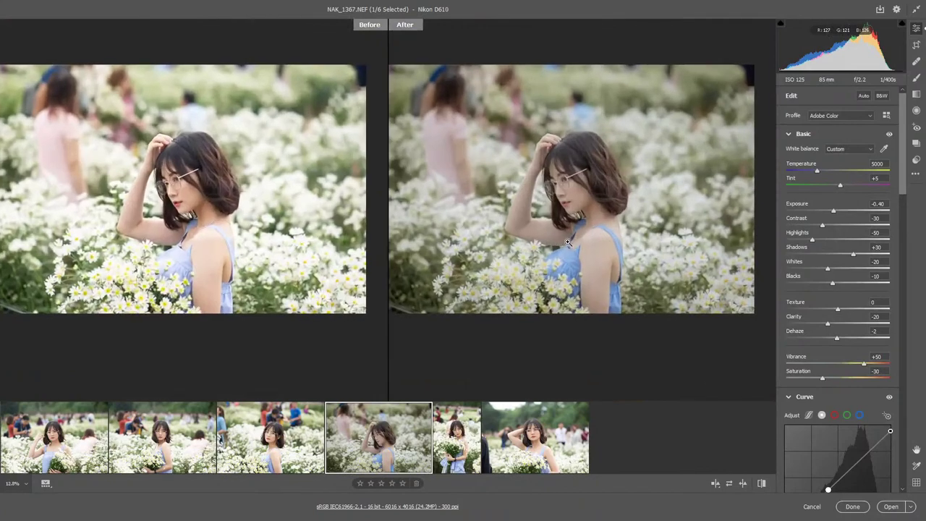
{"action": "scroll", "coordinate": [709, 290], "scroll_direction": "up", "scroll_amount": 3}
{"action": "scroll", "coordinate": [752, 314], "scroll_direction": "up", "scroll_amount": 3}
{"action": "scroll", "coordinate": [668, 283], "scroll_direction": "down", "scroll_amount": 1}
{"action": "scroll", "coordinate": [658, 290], "scroll_direction": "down", "scroll_amount": 1}
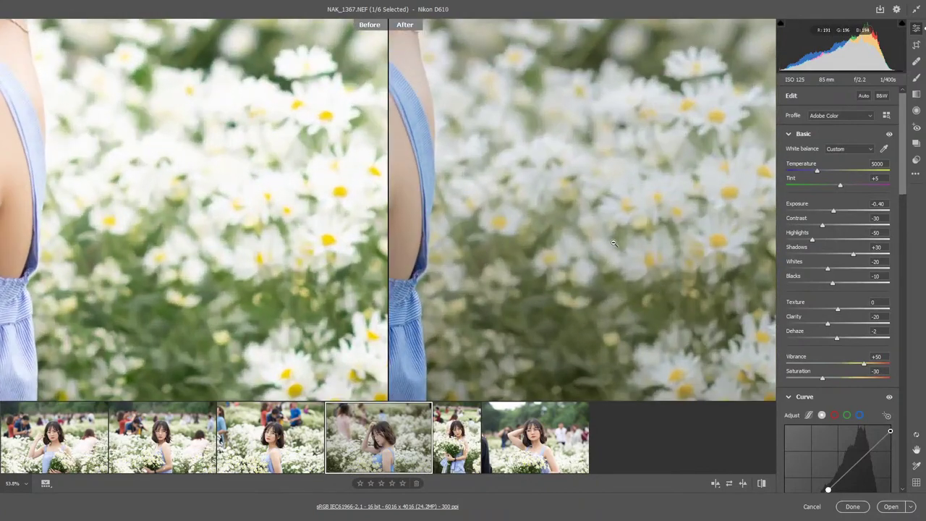
{"action": "scroll", "coordinate": [613, 243], "scroll_direction": "down", "scroll_amount": 1}
{"action": "scroll", "coordinate": [572, 262], "scroll_direction": "down", "scroll_amount": 1}
{"action": "scroll", "coordinate": [600, 258], "scroll_direction": "down", "scroll_amount": 1}
{"action": "scroll", "coordinate": [636, 254], "scroll_direction": "down", "scroll_amount": 1}
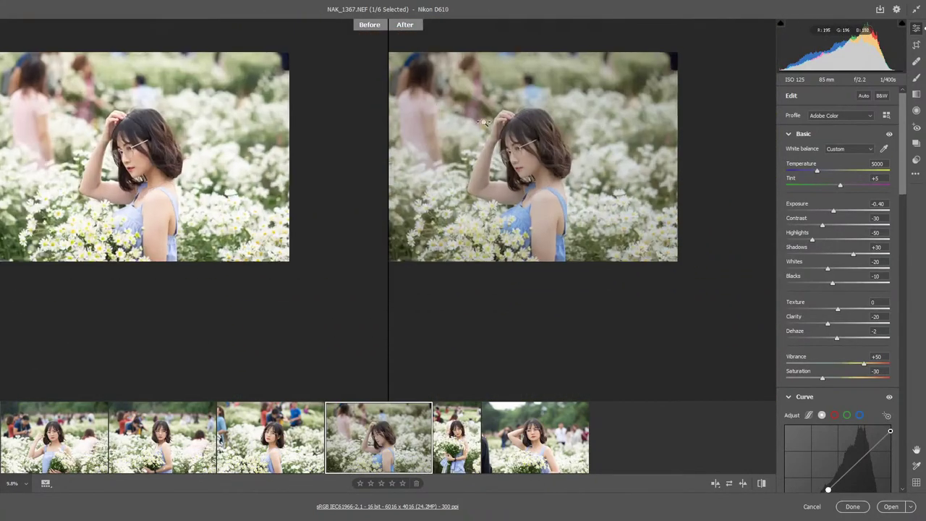
{"action": "scroll", "coordinate": [680, 247], "scroll_direction": "down", "scroll_amount": 1}
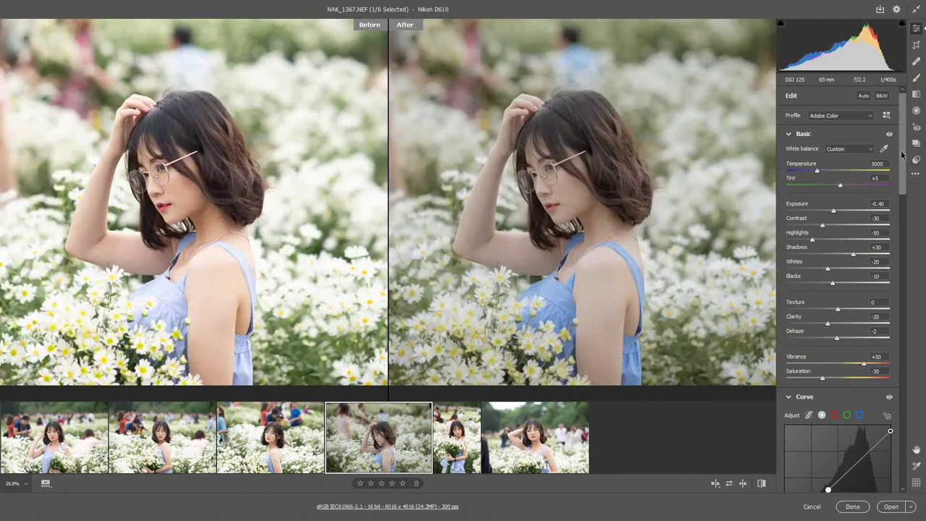
{"action": "scroll", "coordinate": [902, 154], "scroll_direction": "down", "scroll_amount": 2}
{"action": "mouse_move", "coordinate": [379, 437]}
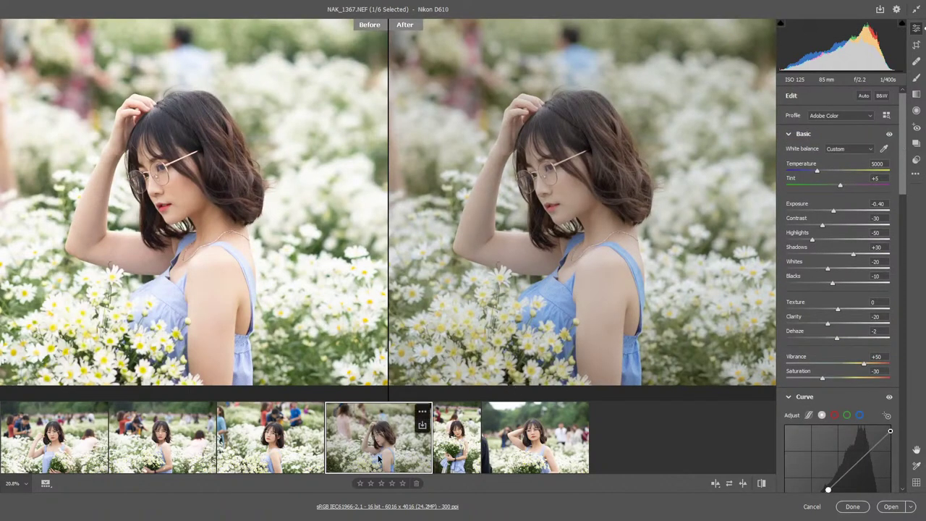
- Select all six photos and sync the current edits to them
{"action": "key", "text": "ctrl+a"}
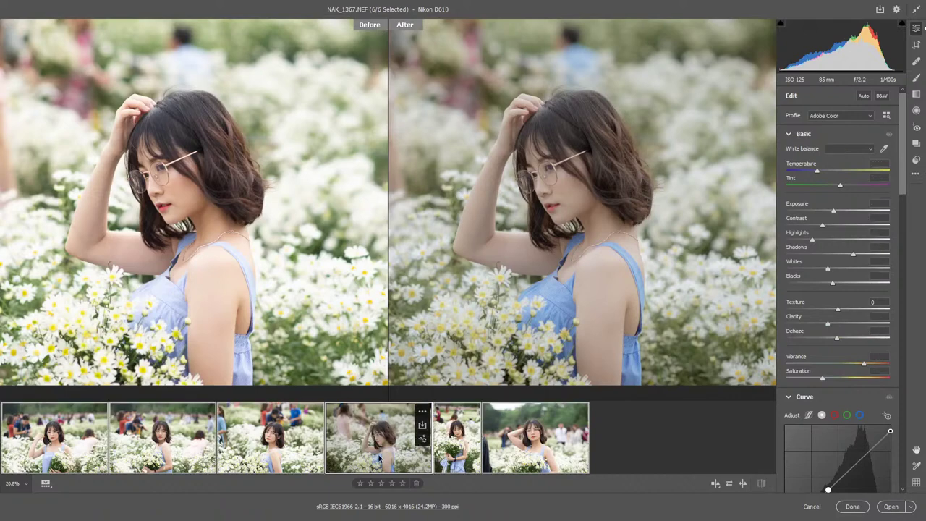
{"action": "key", "text": "q"}
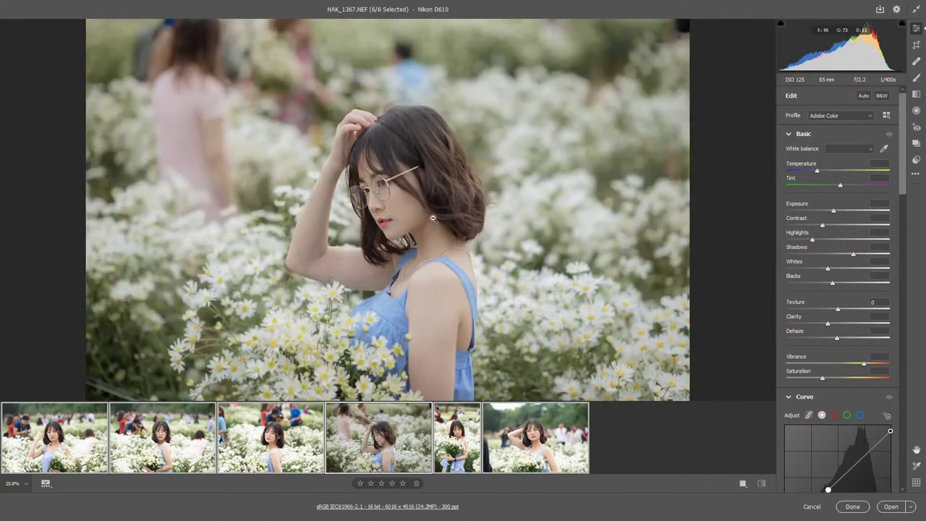
{"action": "key", "text": "alt+s"}
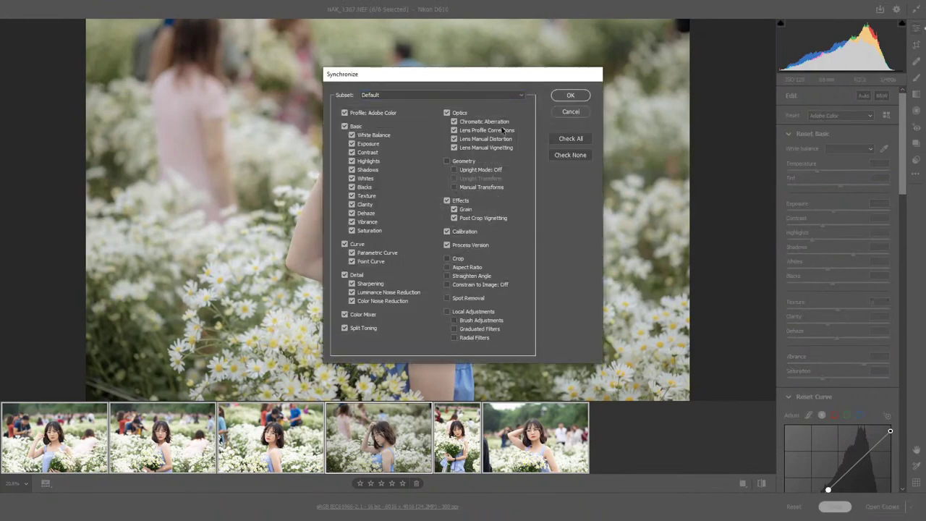
{"action": "left_click", "coordinate": [570, 96]}
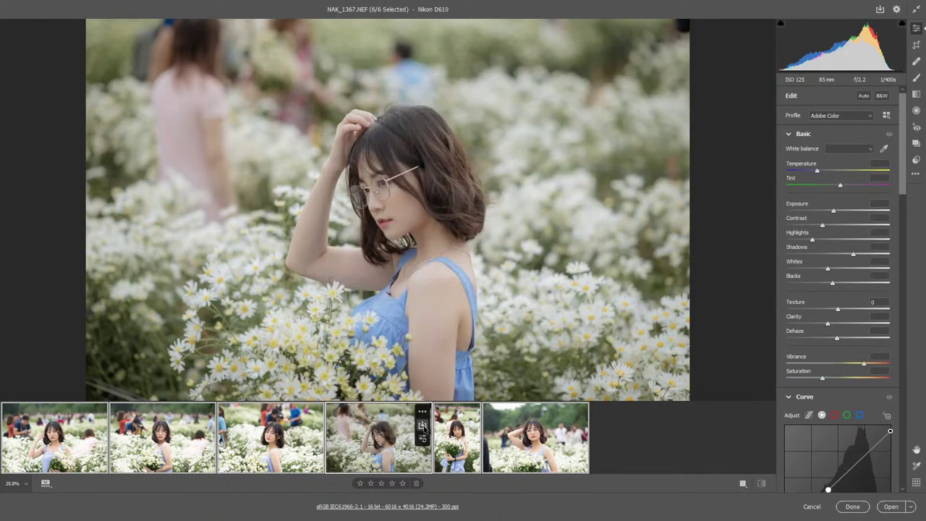
- Cancel the save dialog, then sync settings again via the filmstrip's context menu
{"action": "left_click", "coordinate": [422, 427]}
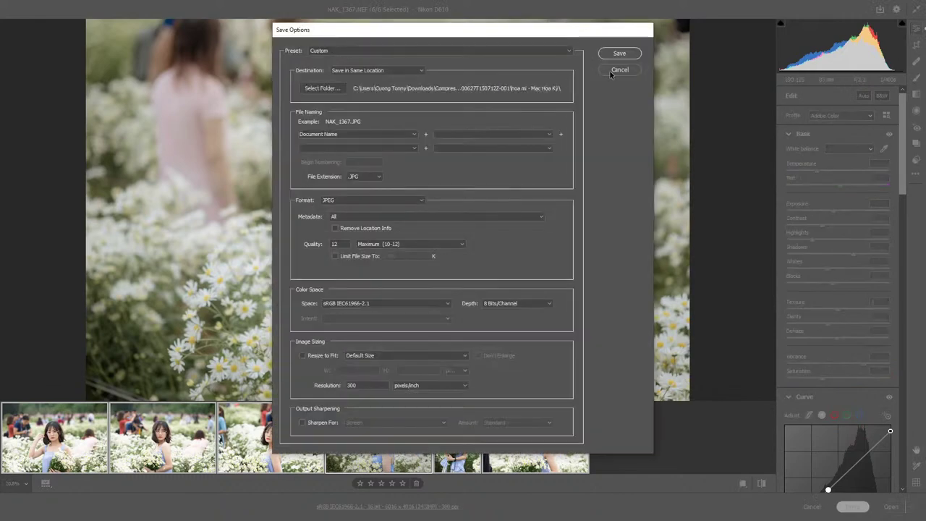
{"action": "left_click", "coordinate": [612, 71]}
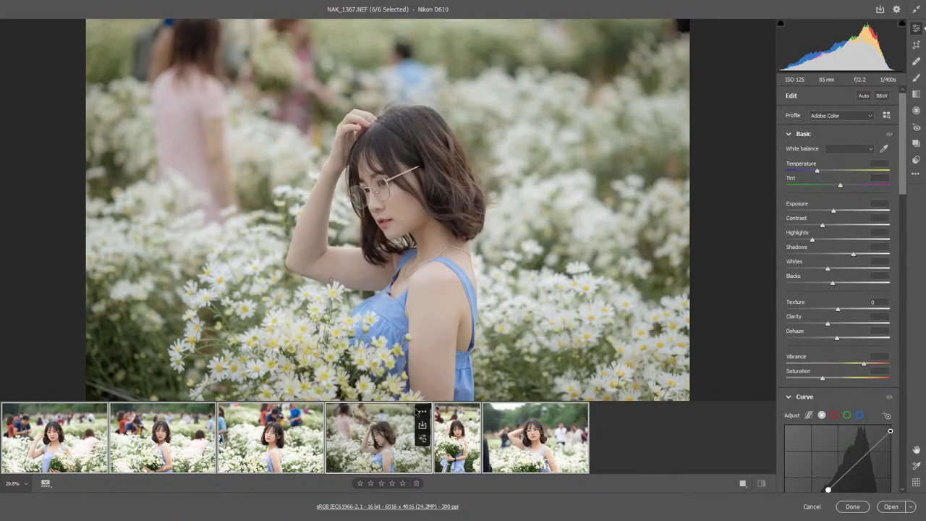
{"action": "left_click", "coordinate": [420, 411]}
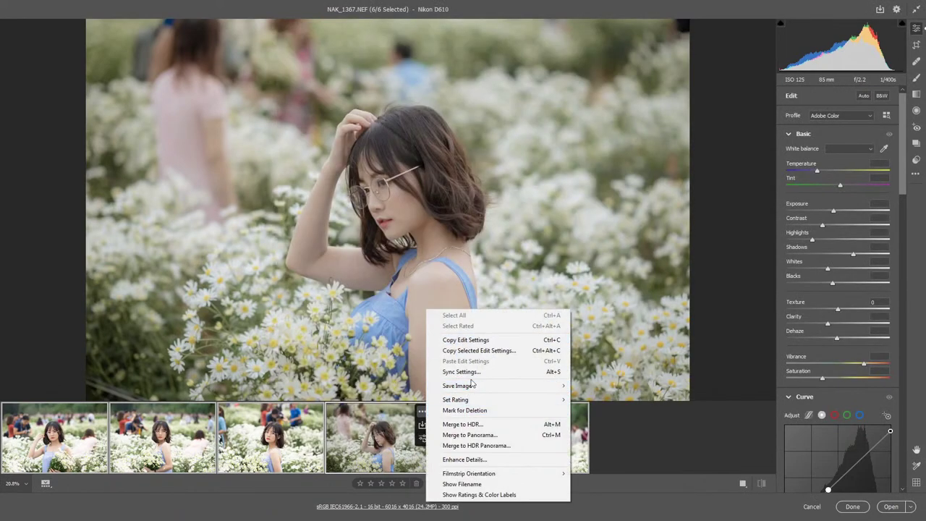
{"action": "left_click", "coordinate": [470, 372]}
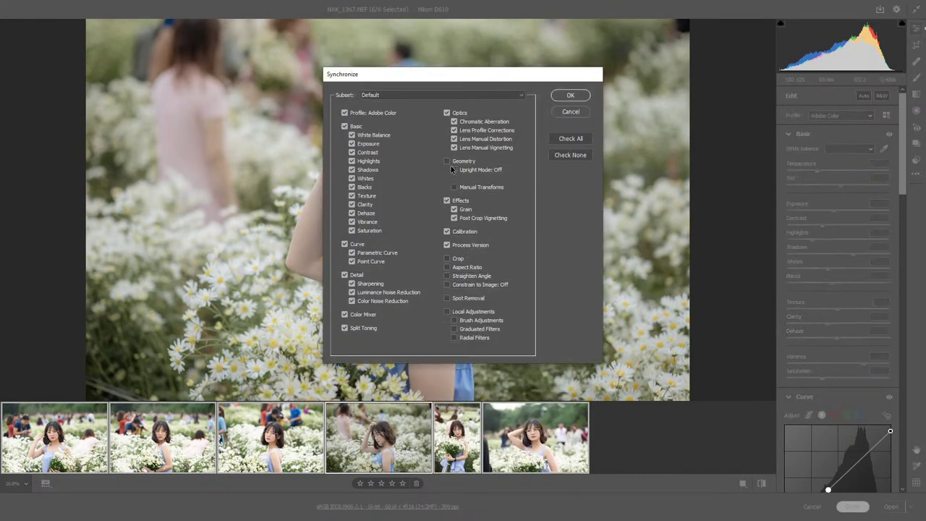
{"action": "left_click", "coordinate": [572, 97]}
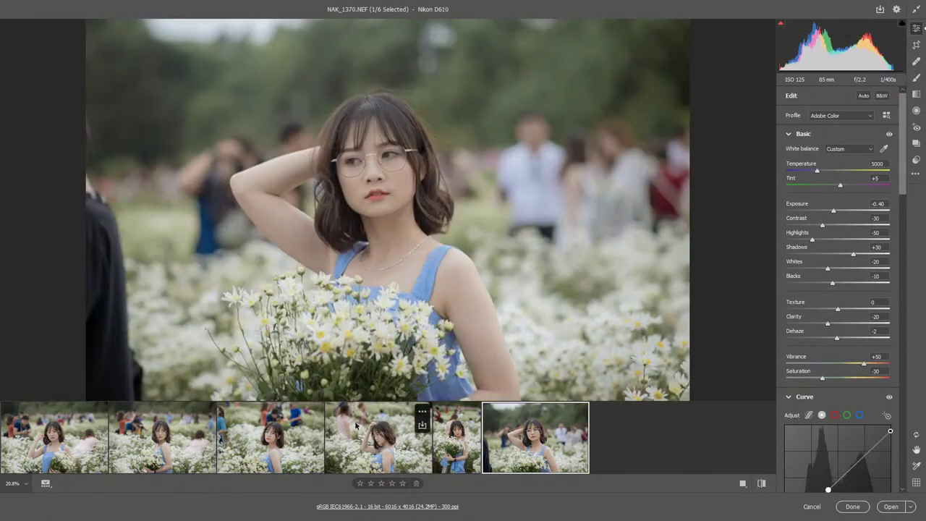
- Check the grade on NAK_1365 and NAK_1364, select all six photos, then show NAK_1366
{"action": "left_click", "coordinate": [213, 436]}
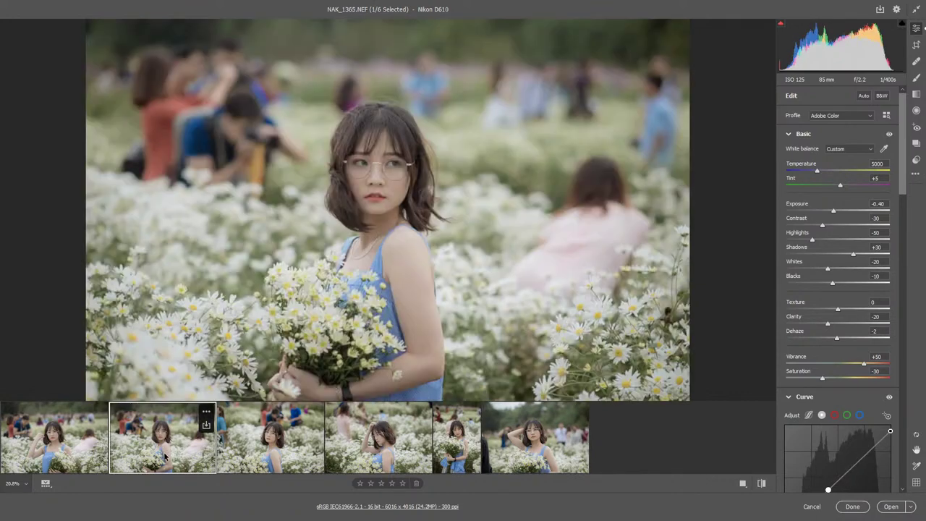
{"action": "left_click", "coordinate": [73, 447]}
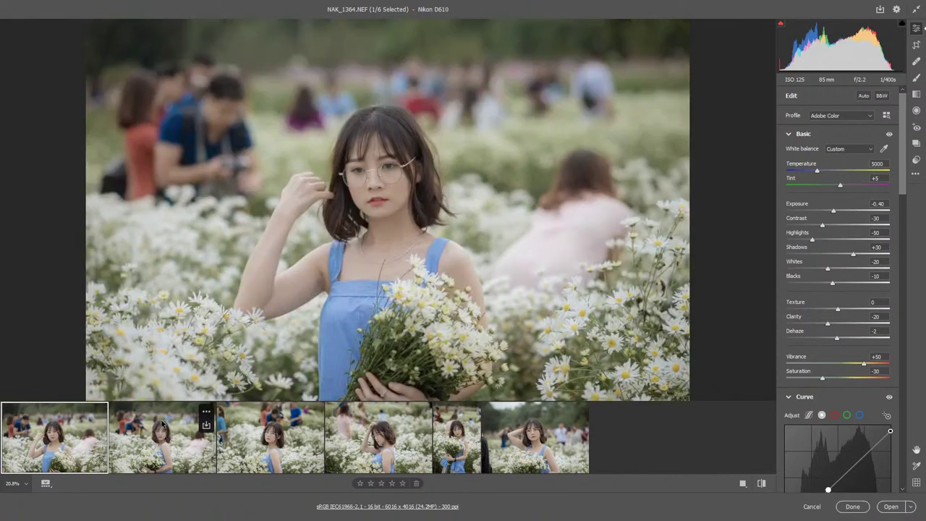
{"action": "key", "text": "super+a"}
{"action": "key", "text": "super+a"}
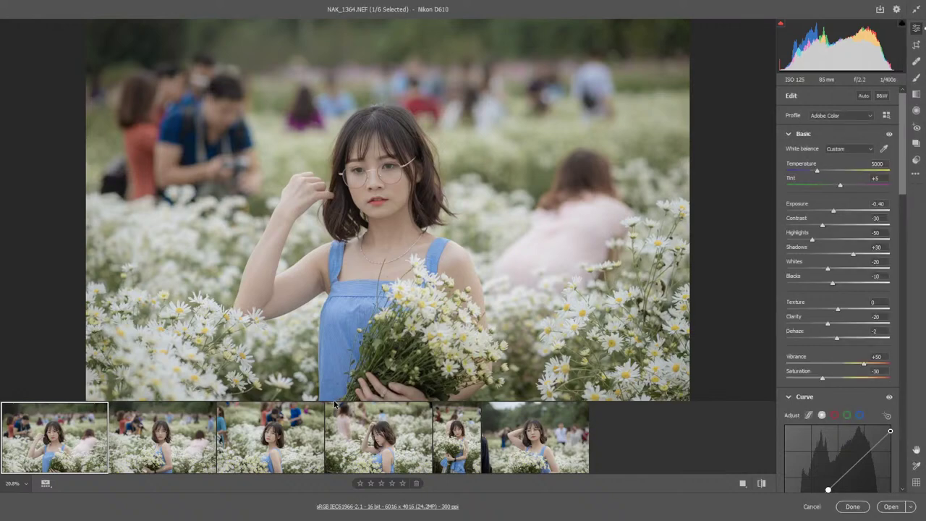
{"action": "key", "text": "ctrl+a"}
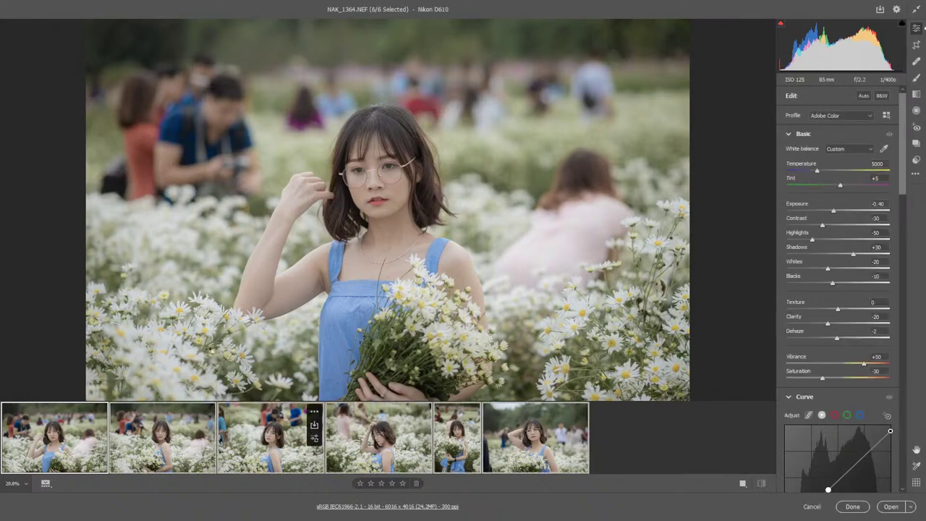
{"action": "left_click", "coordinate": [272, 434]}
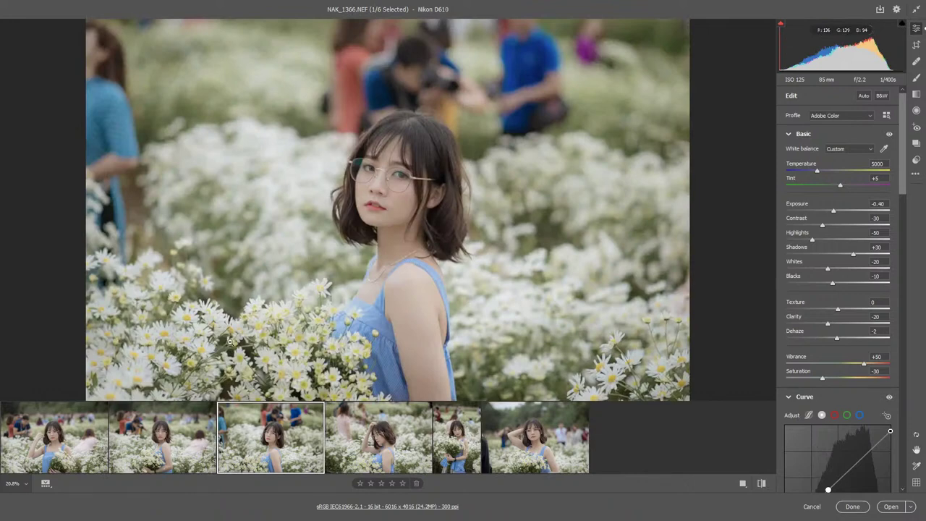
{"action": "scroll", "coordinate": [900, 160], "scroll_direction": "down", "scroll_amount": 1}
{"action": "scroll", "coordinate": [900, 160], "scroll_direction": "down", "scroll_amount": 3}
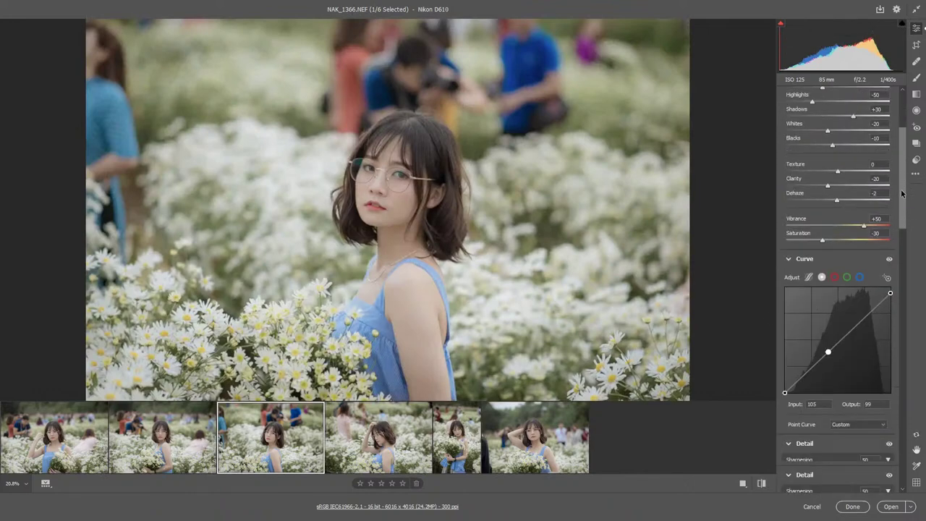
{"action": "scroll", "coordinate": [899, 162], "scroll_direction": "up", "scroll_amount": 3}
{"action": "scroll", "coordinate": [900, 160], "scroll_direction": "up", "scroll_amount": 1}
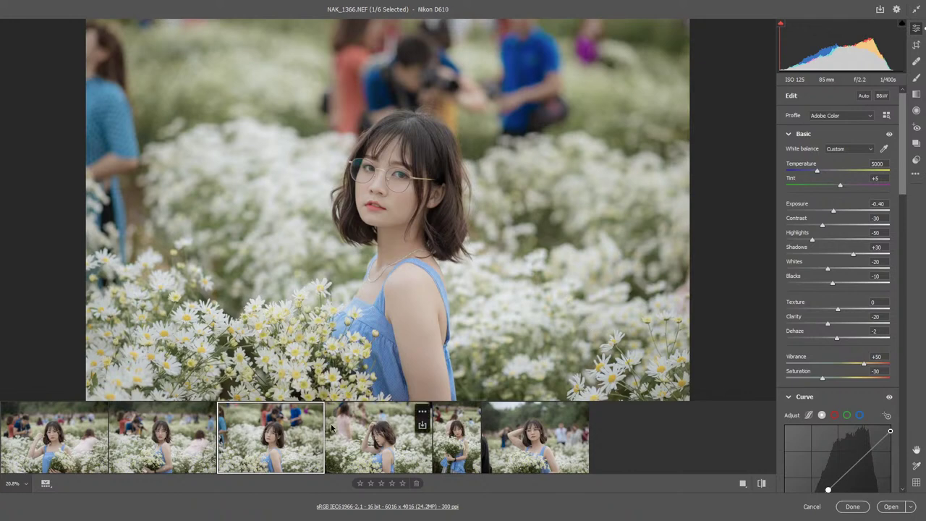
- Step through NAK_1367, NAK_1369, NAK_1364 and NAK_1370 in the filmstrip, ending on NAK_1366
{"action": "left_click", "coordinate": [419, 455]}
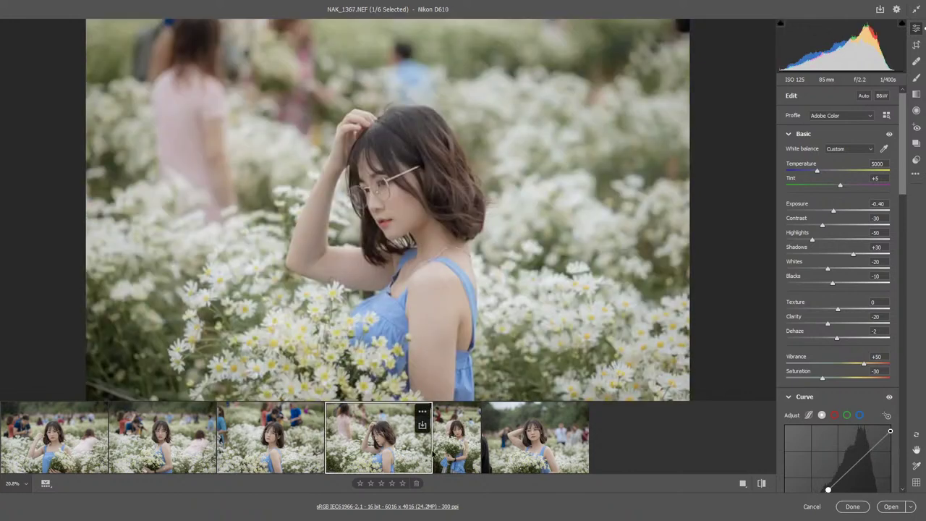
{"action": "left_click", "coordinate": [458, 456]}
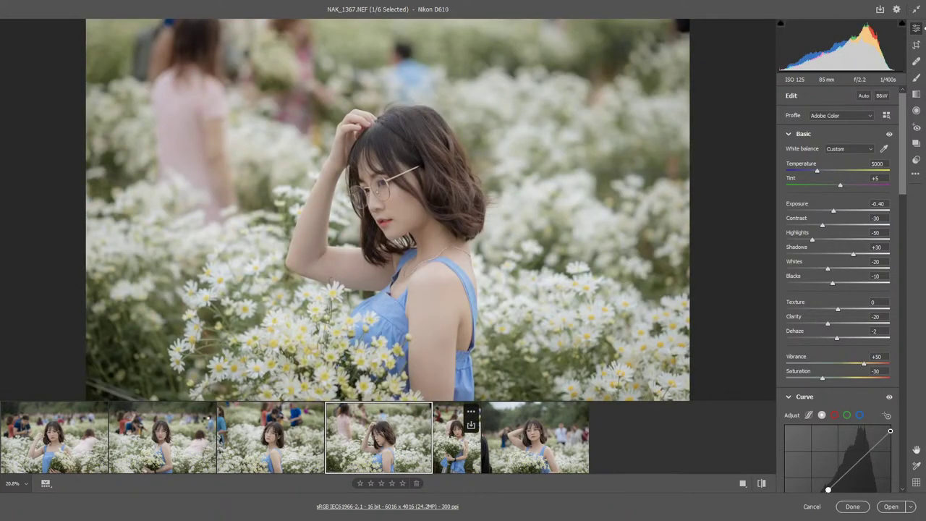
{"action": "left_click", "coordinate": [63, 458]}
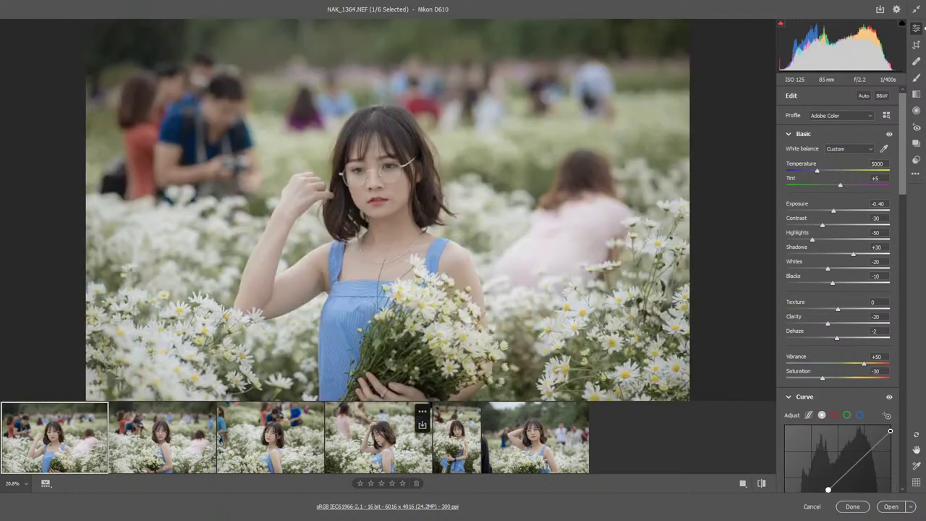
{"action": "left_click", "coordinate": [392, 443]}
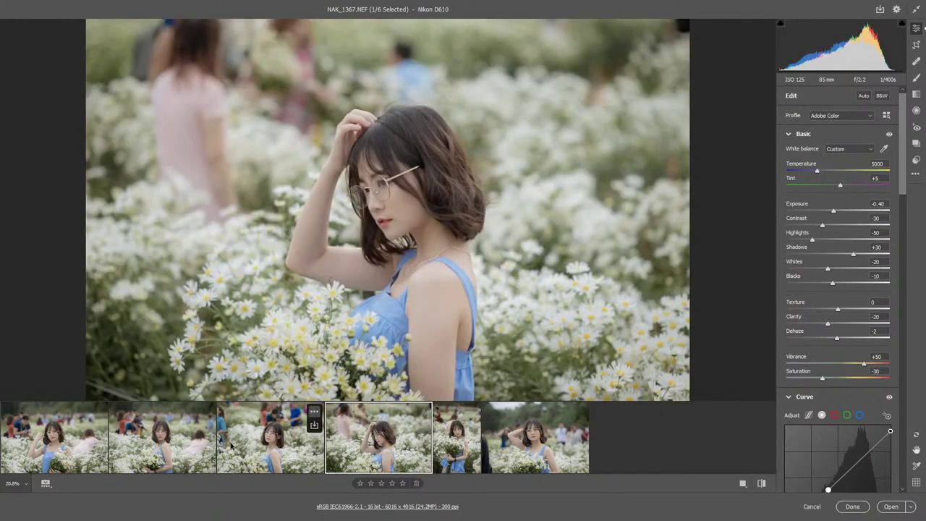
{"action": "left_click", "coordinate": [94, 451]}
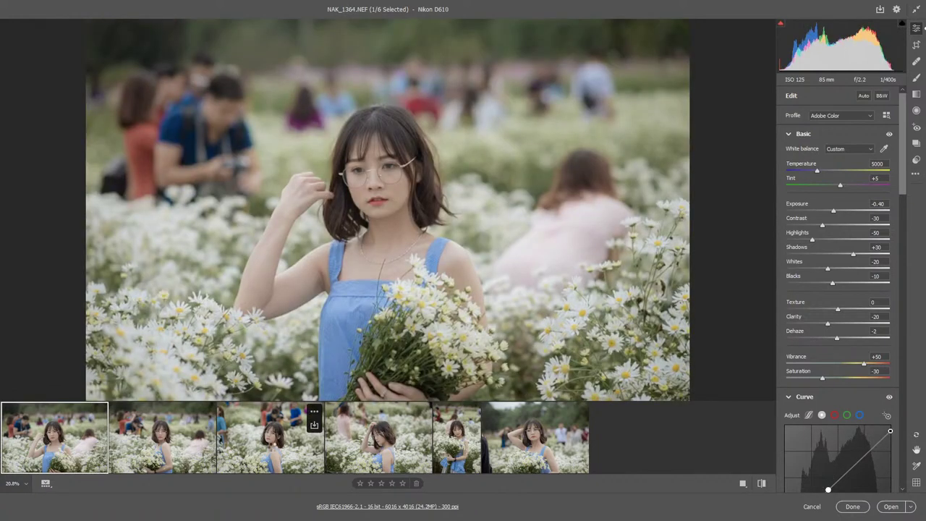
{"action": "left_click", "coordinate": [271, 442]}
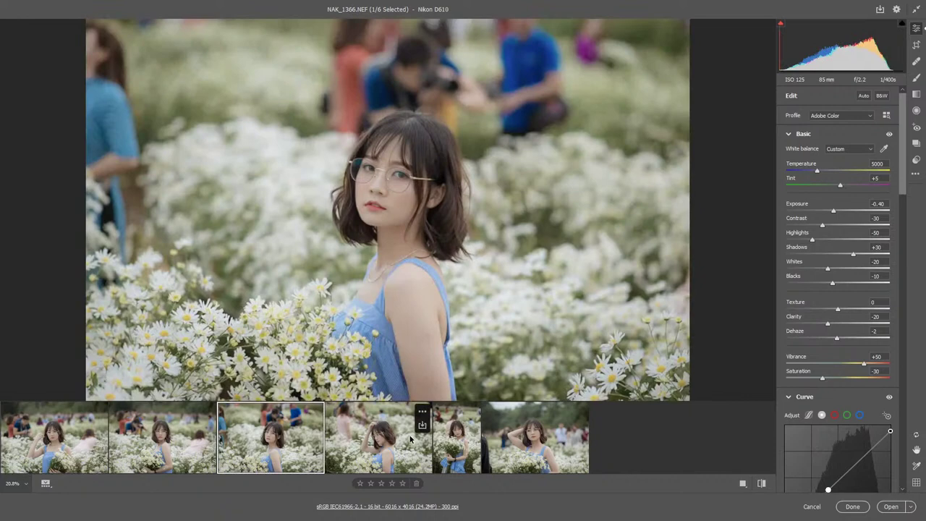
{"action": "left_click", "coordinate": [531, 451]}
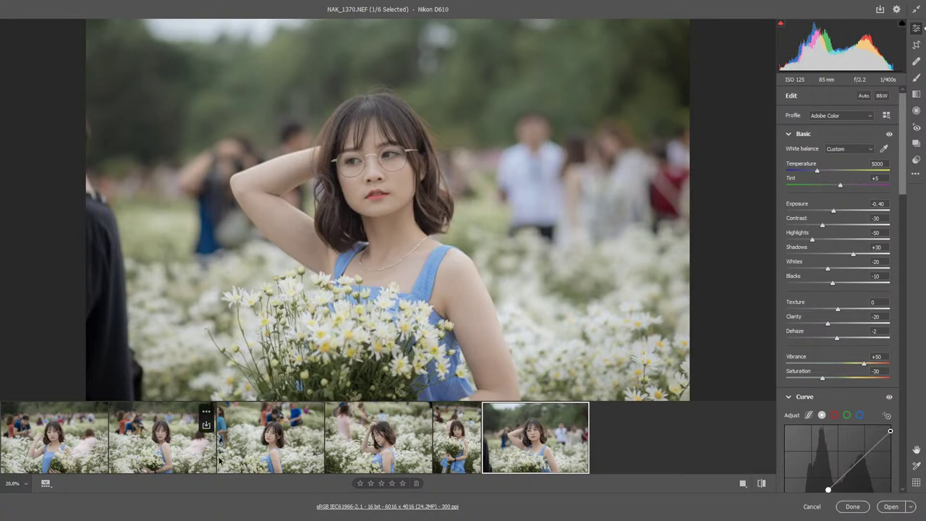
{"action": "left_click", "coordinate": [271, 441]}
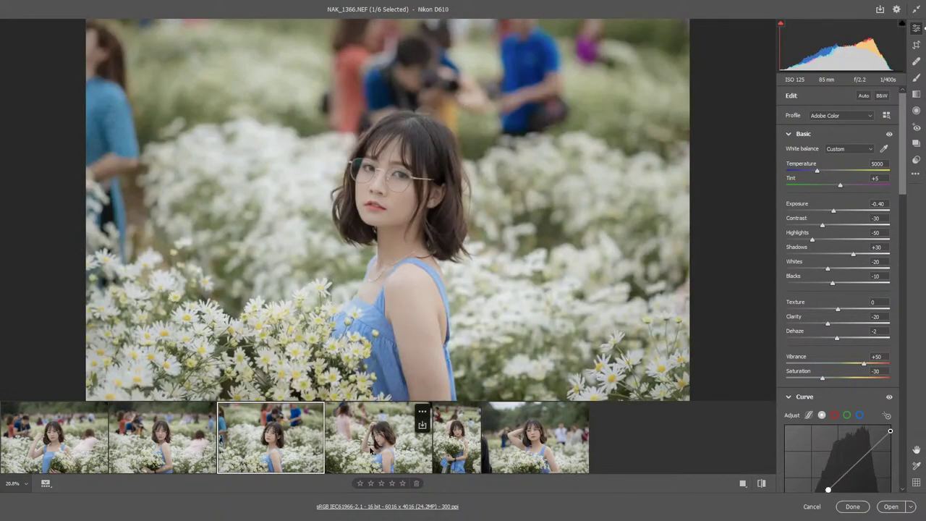
- Open NAK_1366 from Camera Raw into Photoshop and show the Layers panel
{"action": "left_click", "coordinate": [894, 509]}
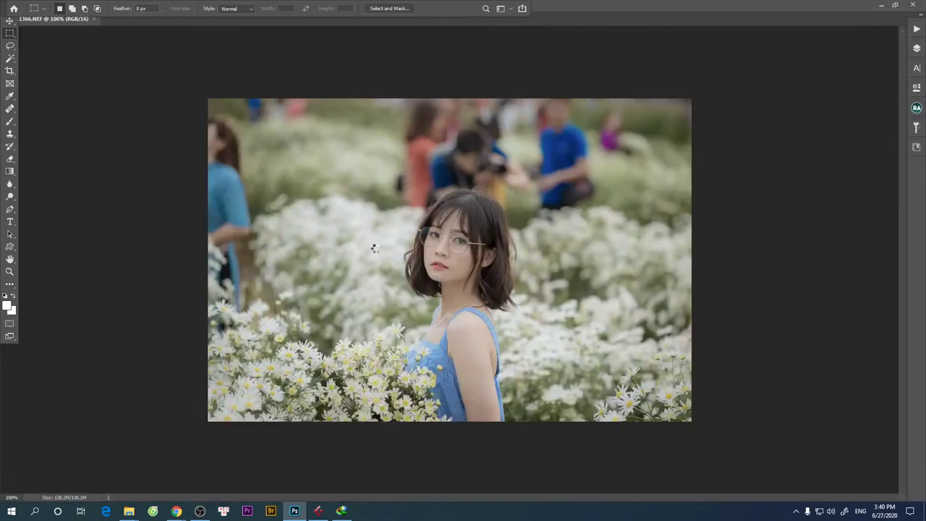
{"action": "right_click", "coordinate": [455, 245]}
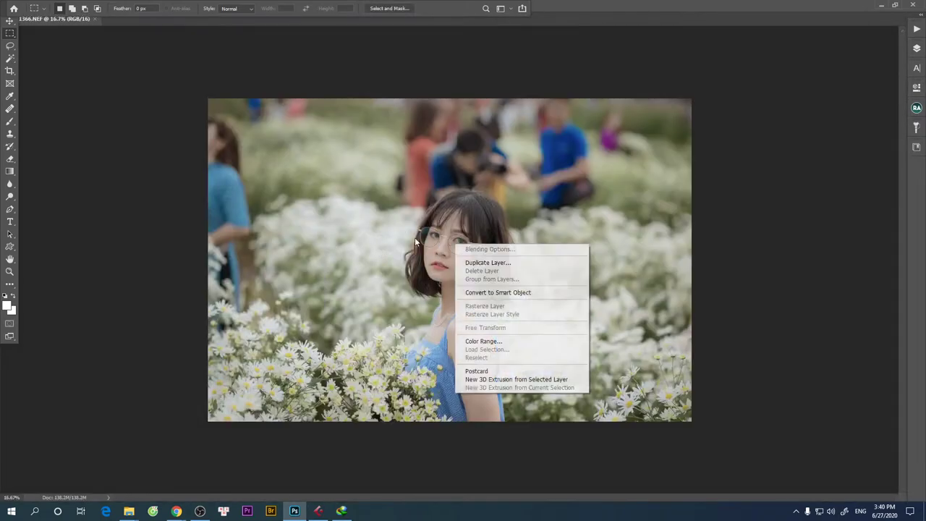
{"action": "left_click", "coordinate": [663, 177]}
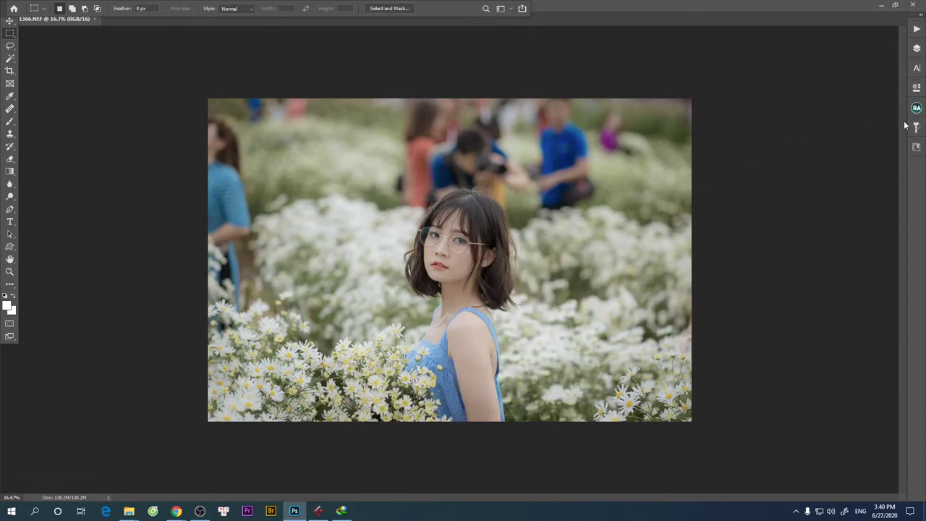
{"action": "left_click", "coordinate": [916, 47]}
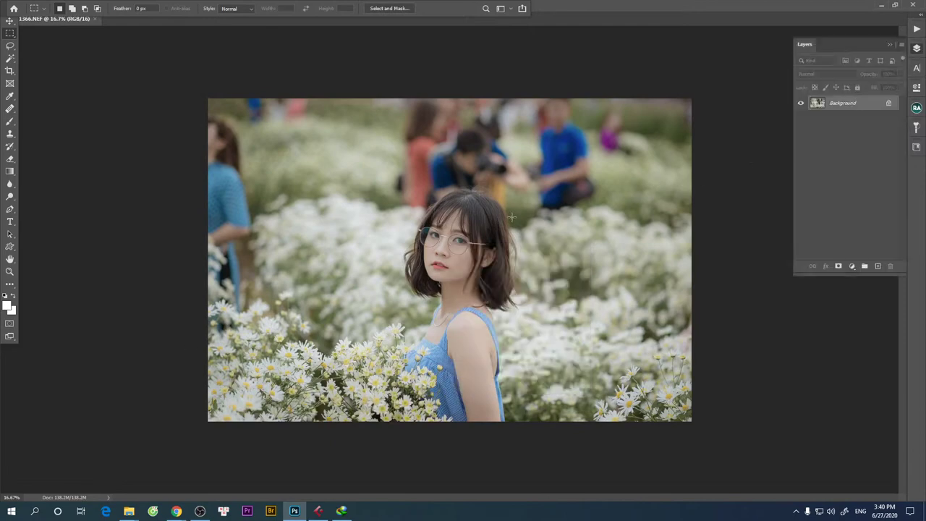
- Zoom in on the face, pan to the photographers behind her, then fit the photo on screen
{"action": "key", "text": "ctrl+minus"}
{"action": "scroll", "coordinate": [442, 257], "scroll_direction": "up", "scroll_amount": 3}
{"action": "scroll", "coordinate": [438, 250], "scroll_direction": "up", "scroll_amount": 3}
{"action": "scroll", "coordinate": [430, 237], "scroll_direction": "up", "scroll_amount": 2}
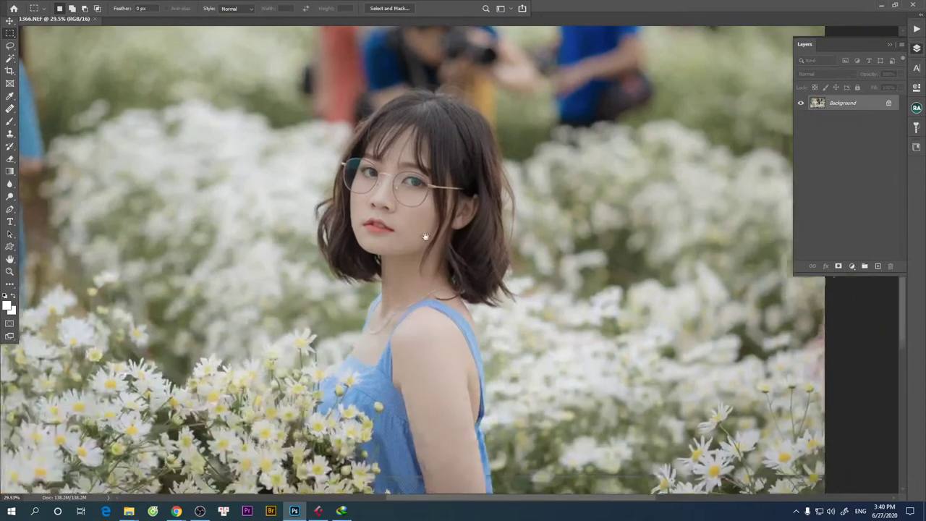
{"action": "scroll", "coordinate": [430, 239], "scroll_direction": "up", "scroll_amount": 1}
{"action": "scroll", "coordinate": [434, 249], "scroll_direction": "up", "scroll_amount": 1}
{"action": "scroll", "coordinate": [438, 265], "scroll_direction": "up", "scroll_amount": 1}
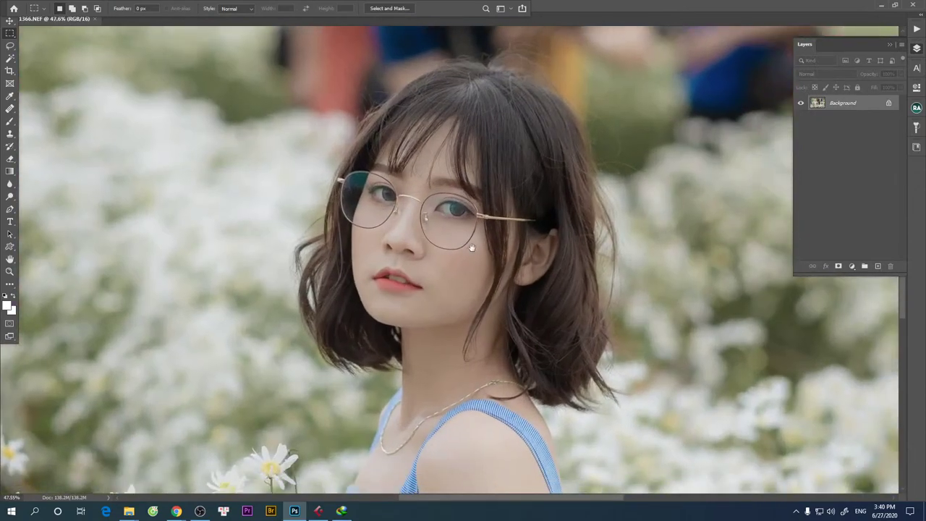
{"action": "scroll", "coordinate": [443, 277], "scroll_direction": "up", "scroll_amount": 1}
{"action": "scroll", "coordinate": [443, 277], "scroll_direction": "up", "scroll_amount": 1}
{"action": "scroll", "coordinate": [442, 277], "scroll_direction": "down", "scroll_amount": 1}
{"action": "scroll", "coordinate": [471, 304], "scroll_direction": "down", "scroll_amount": 2}
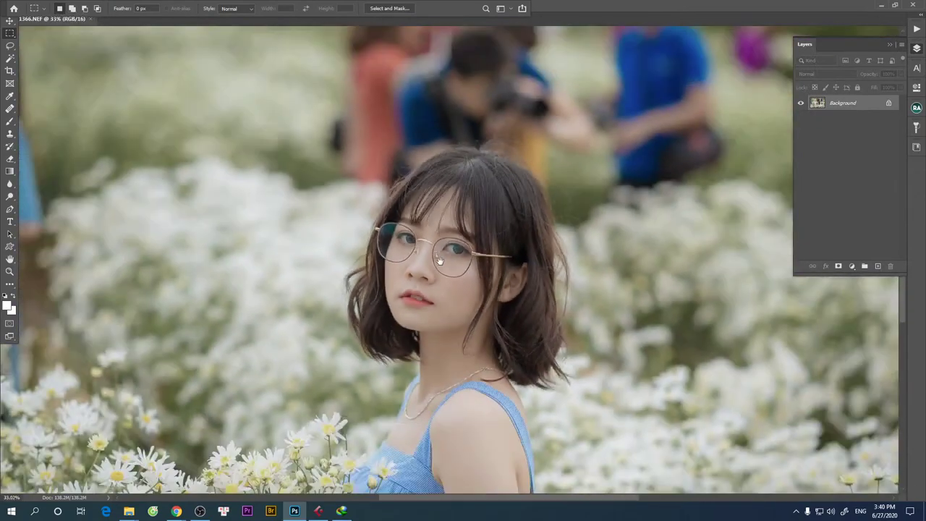
{"action": "scroll", "coordinate": [437, 193], "scroll_direction": "up", "scroll_amount": 1}
{"action": "mouse_move", "coordinate": [437, 193]}
{"action": "left_mouse_down"}
{"action": "mouse_move", "coordinate": [482, 337]}
{"action": "mouse_move", "coordinate": [558, 162]}
{"action": "mouse_move", "coordinate": [525, 310]}
{"action": "mouse_move", "coordinate": [544, 357]}
{"action": "left_mouse_up"}
{"action": "key", "text": "ctrl+0"}
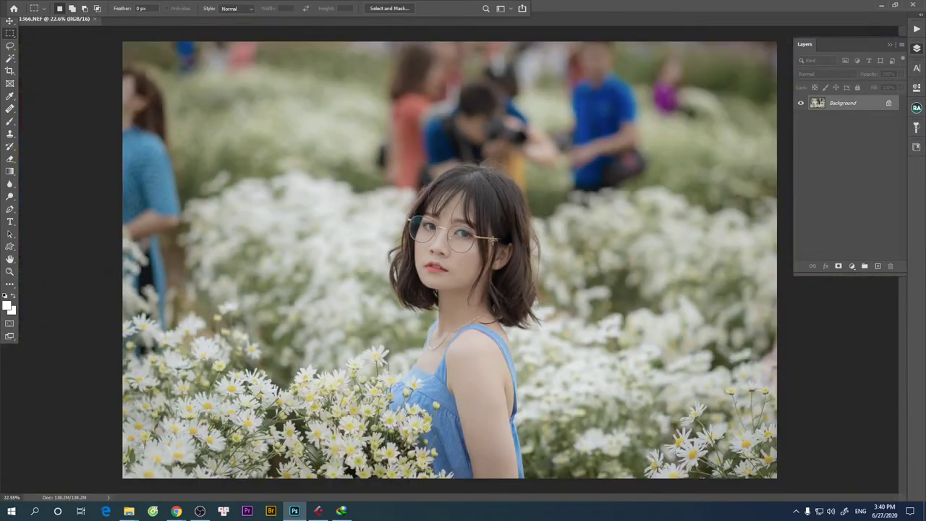
- Undo an accidental layer mask and add a Color Balance adjustment layer
{"action": "left_click", "coordinate": [838, 266]}
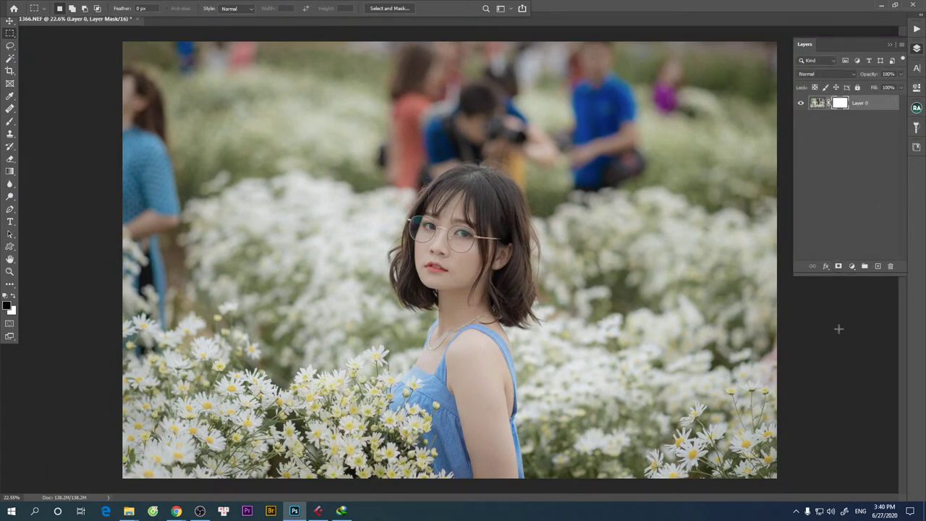
{"action": "key", "text": "ctrl+z"}
{"action": "left_click", "coordinate": [851, 266]}
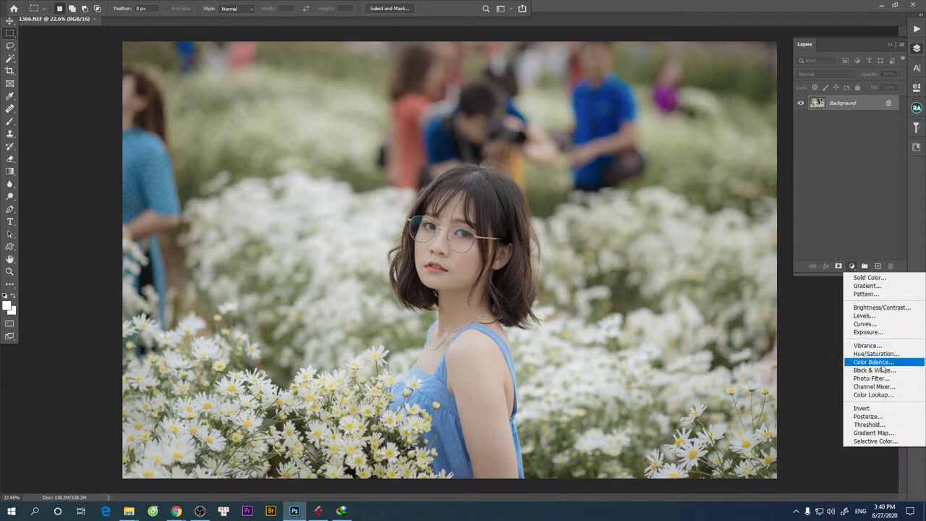
{"action": "left_click", "coordinate": [841, 207]}
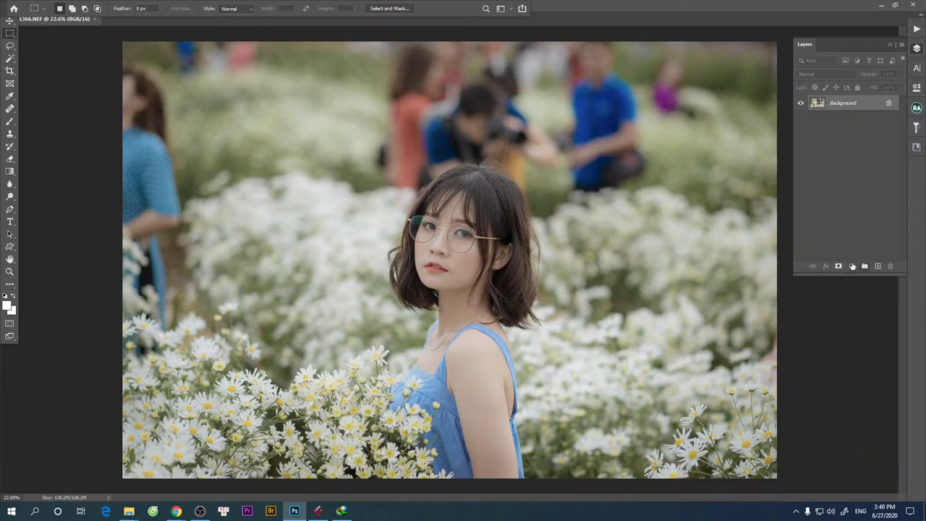
{"action": "left_click", "coordinate": [852, 267]}
{"action": "left_click", "coordinate": [876, 362]}
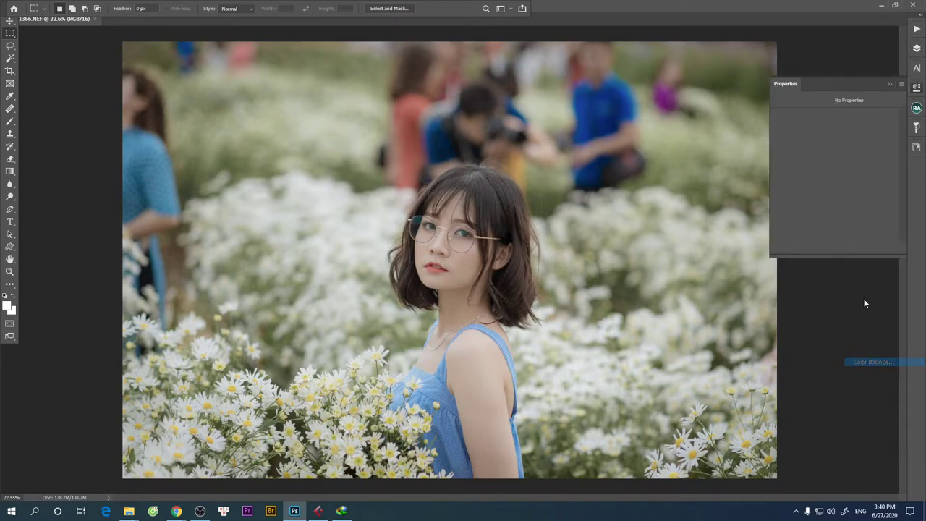
- Cycle the Color Balance Tone through Shadows, Midtones and Highlights, ending on Highlights
{"action": "left_click", "coordinate": [813, 116]}
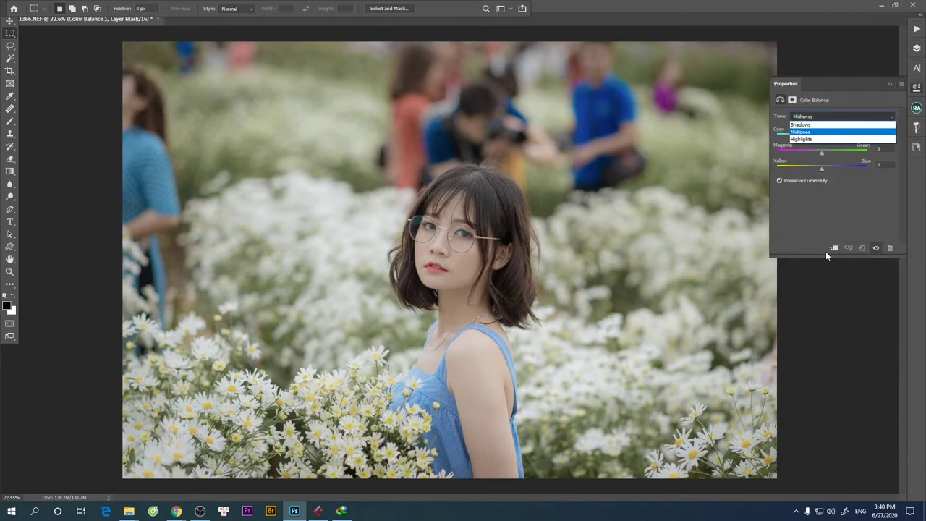
{"action": "left_click", "coordinate": [825, 116]}
{"action": "left_click", "coordinate": [809, 131]}
{"action": "left_click", "coordinate": [810, 138]}
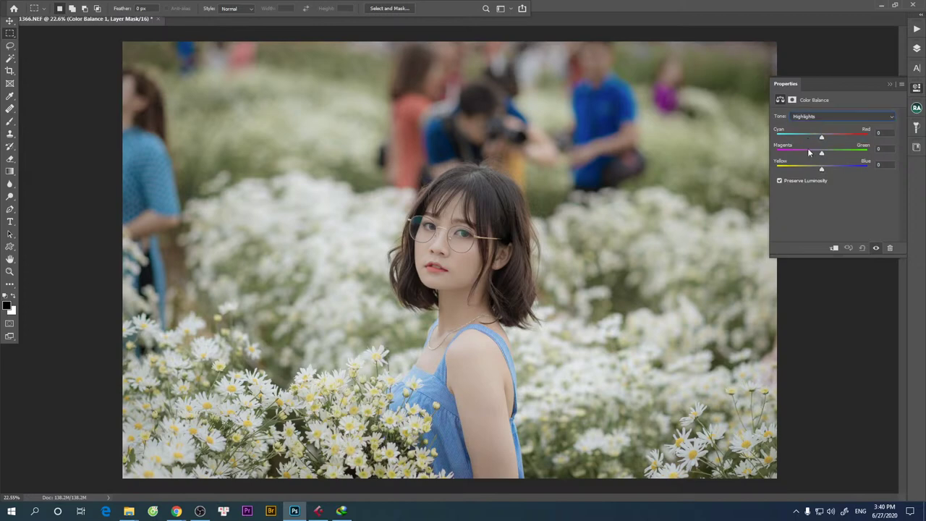
{"action": "left_click", "coordinate": [808, 116]}
{"action": "left_click", "coordinate": [812, 131]}
{"action": "left_click", "coordinate": [813, 117]}
{"action": "left_click", "coordinate": [820, 130]}
{"action": "left_click", "coordinate": [813, 116]}
{"action": "left_click", "coordinate": [813, 116]}
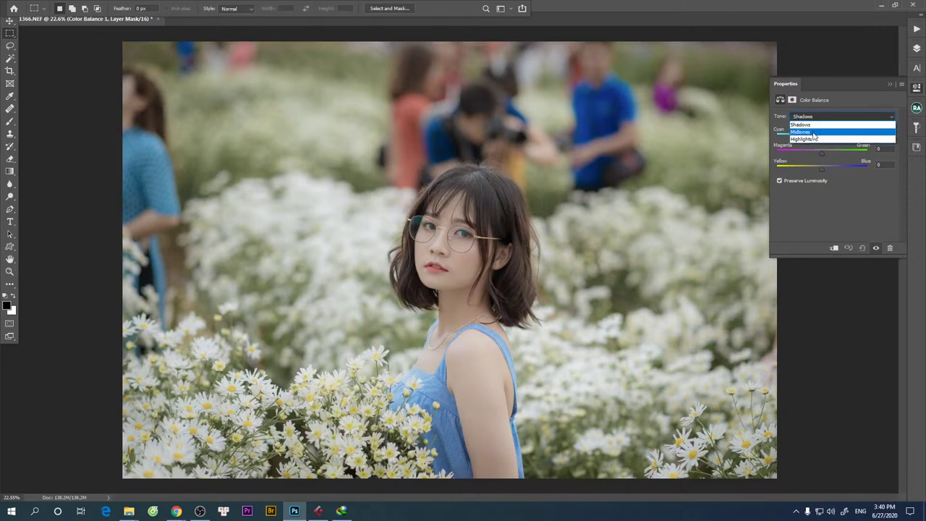
{"action": "left_click", "coordinate": [813, 117]}
{"action": "left_click", "coordinate": [803, 139]}
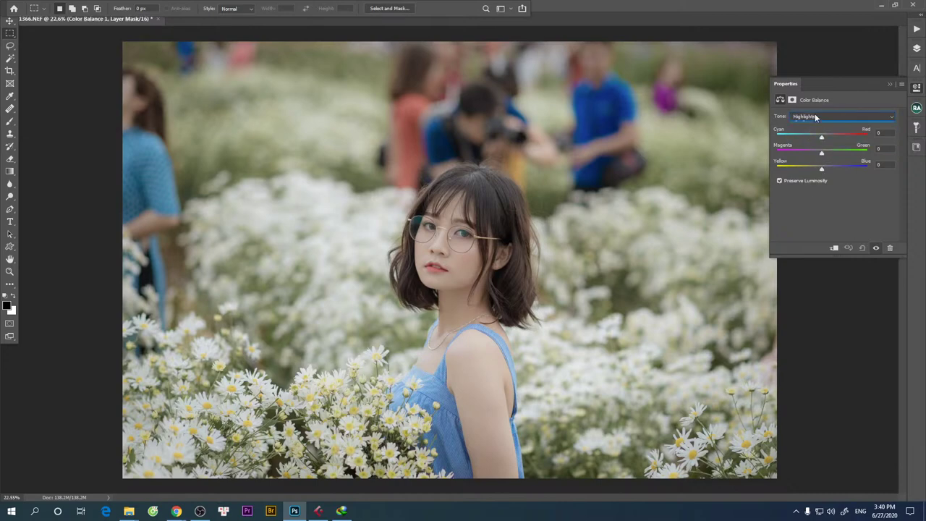
{"action": "left_click", "coordinate": [810, 116]}
{"action": "left_click", "coordinate": [808, 133]}
{"action": "left_click", "coordinate": [812, 117]}
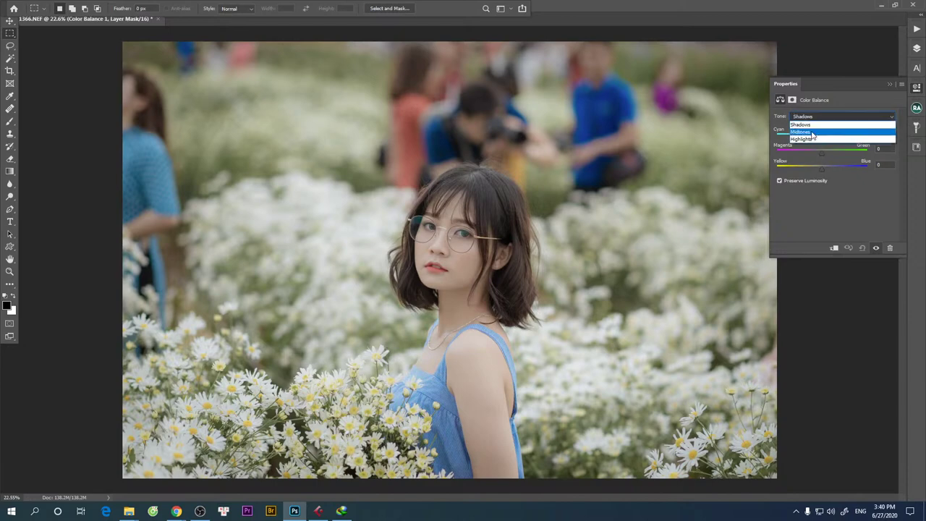
{"action": "left_click", "coordinate": [810, 138]}
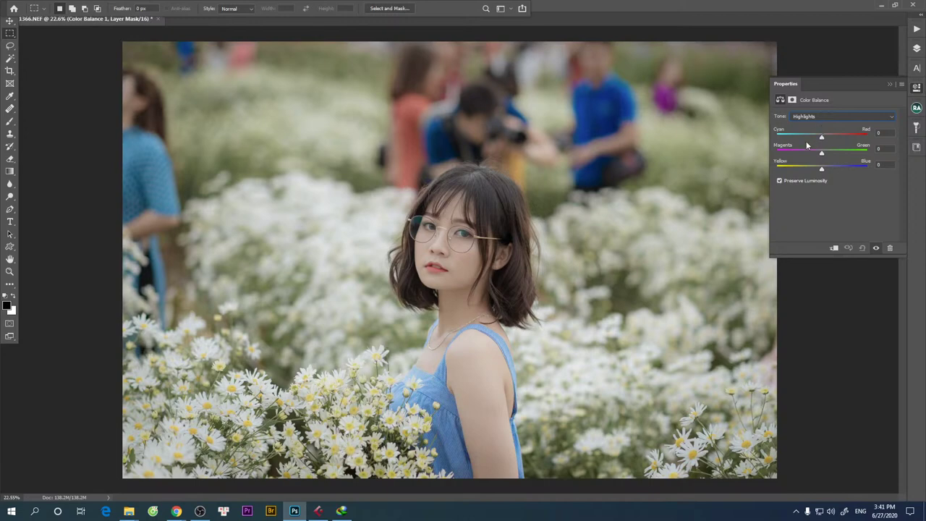
- Trial Color Balance tweaks: Magenta/Green to -10 and Yellow/Blue pushed toward blue
{"action": "left_click_drag", "start_coordinate": [821, 137], "coordinate": [822, 137]}
{"action": "type", "text": "0"}
{"action": "left_click_drag", "start_coordinate": [821, 152], "coordinate": [815, 155]}
{"action": "mouse_move", "coordinate": [815, 146]}
{"action": "left_mouse_down"}
{"action": "mouse_move", "coordinate": [825, 147]}
{"action": "mouse_move", "coordinate": [802, 150]}
{"action": "mouse_move", "coordinate": [816, 150]}
{"action": "left_mouse_up"}
{"action": "left_click", "coordinate": [817, 152]}
{"action": "left_click_drag", "start_coordinate": [822, 171], "coordinate": [828, 171]}
- Reset Color Balance, then set midtones Magenta/Green to -10 and Yellow/Blue to +8
{"action": "left_click", "coordinate": [865, 249]}
{"action": "left_click_drag", "start_coordinate": [821, 153], "coordinate": [818, 155]}
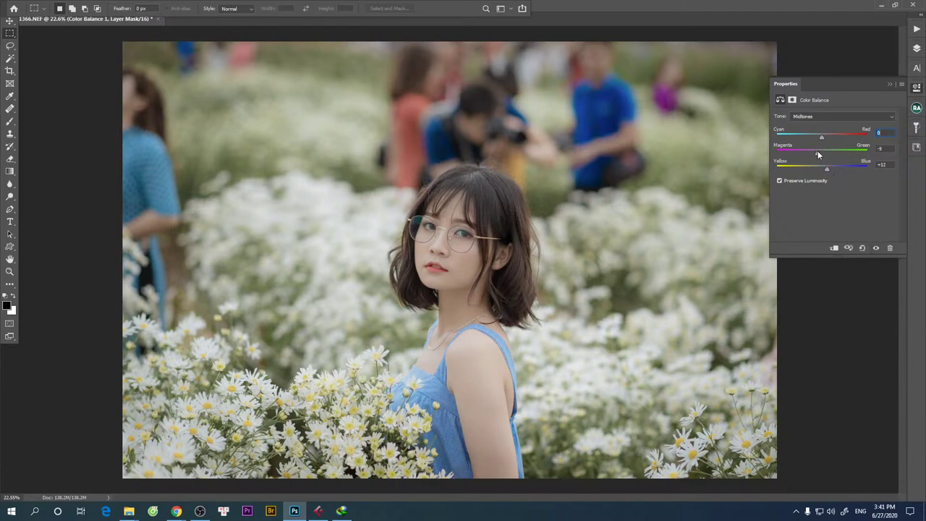
{"action": "left_click_drag", "start_coordinate": [816, 154], "coordinate": [818, 154]}
{"action": "left_click_drag", "start_coordinate": [818, 153], "coordinate": [818, 154]}
{"action": "left_click_drag", "start_coordinate": [825, 170], "coordinate": [824, 170]}
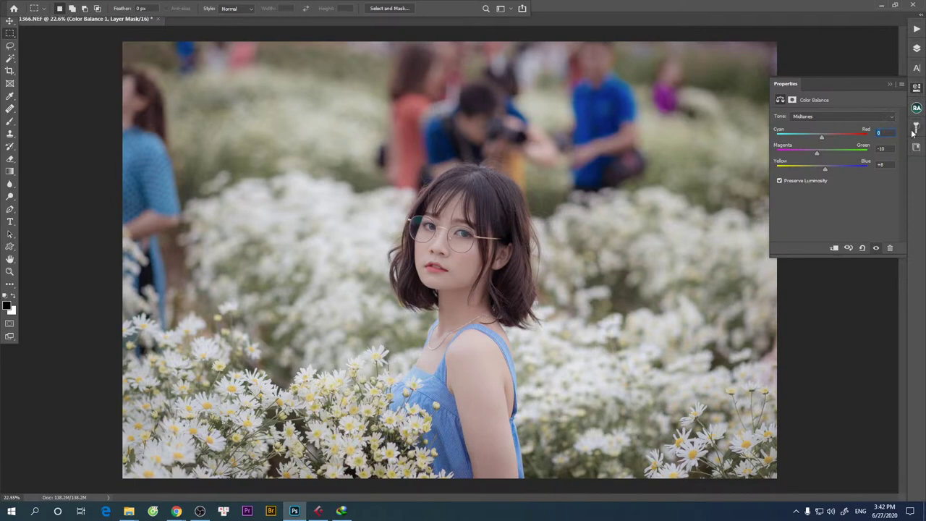
- Toggle the Color Balance layer to compare, then delete its mask
{"action": "left_click", "coordinate": [916, 49]}
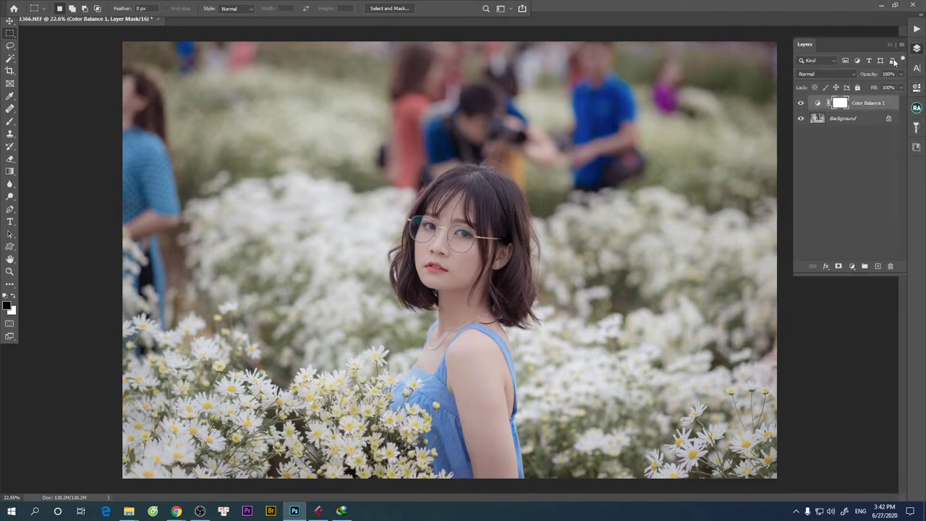
{"action": "left_click", "coordinate": [801, 104]}
{"action": "left_click", "coordinate": [891, 266]}
{"action": "left_click", "coordinate": [420, 189]}
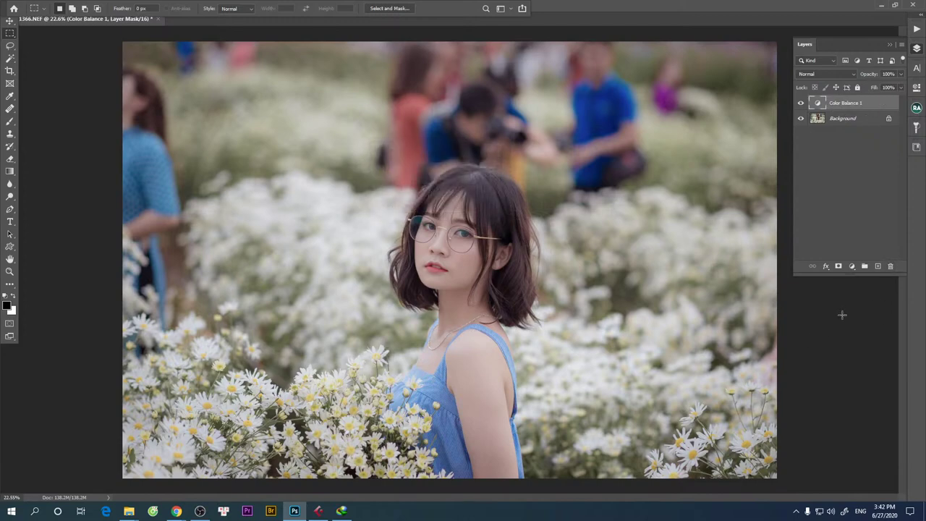
- Add a Selective Color adjustment layer on Reds and select the Selective Color 1 layer
{"action": "left_click", "coordinate": [852, 267]}
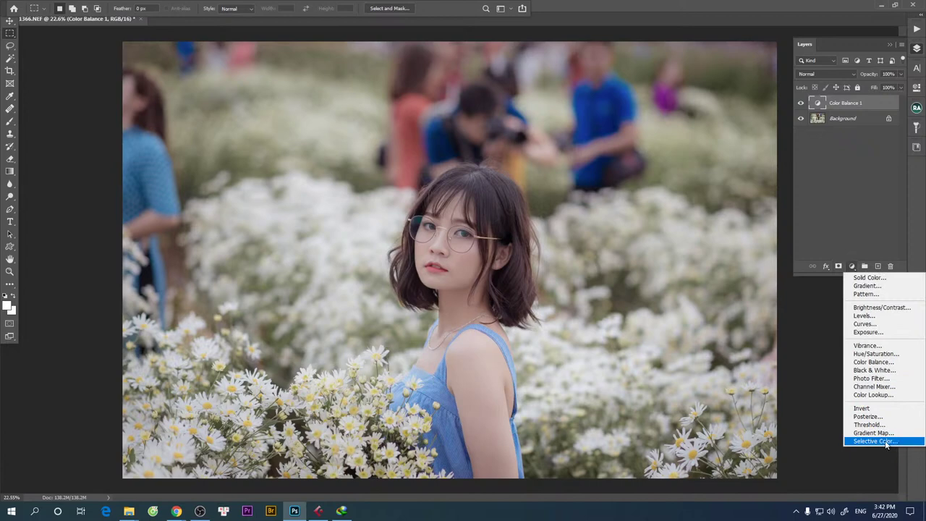
{"action": "left_click", "coordinate": [888, 442]}
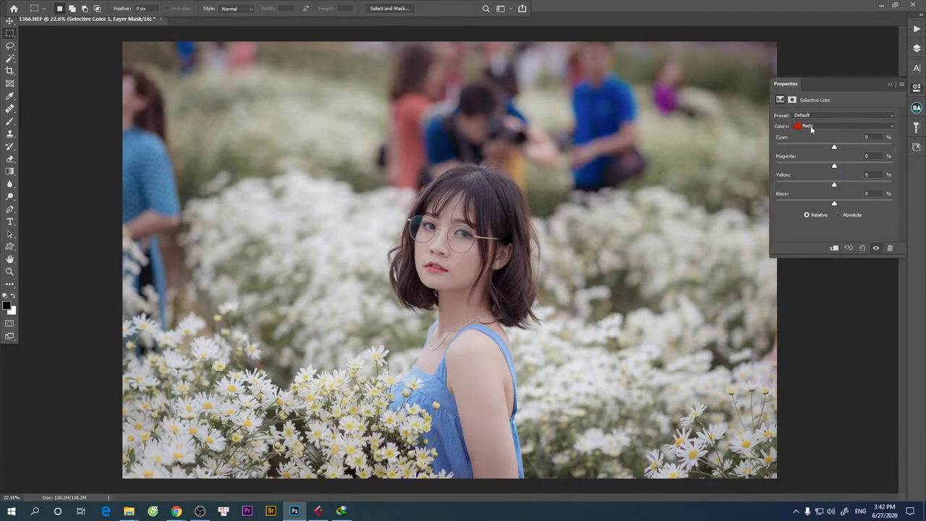
{"action": "left_click", "coordinate": [810, 125]}
{"action": "left_click", "coordinate": [798, 239]}
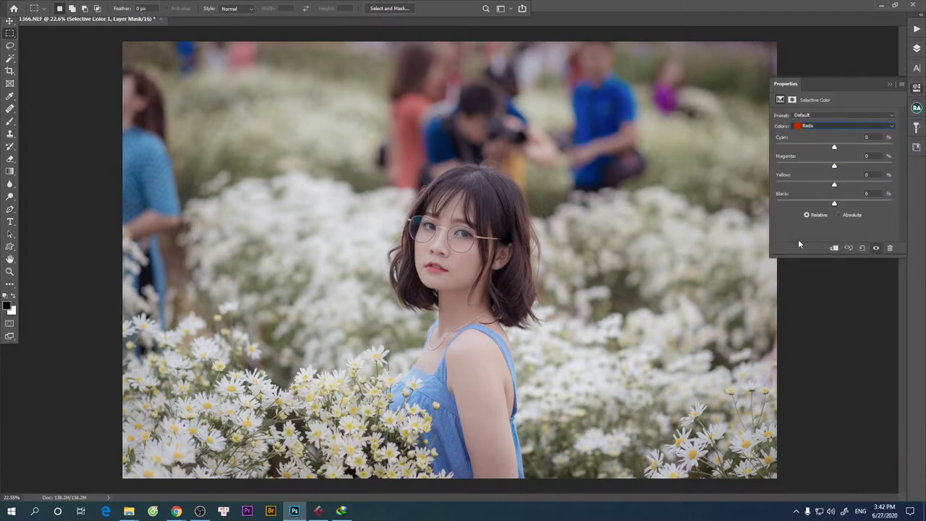
{"action": "left_click", "coordinate": [915, 89]}
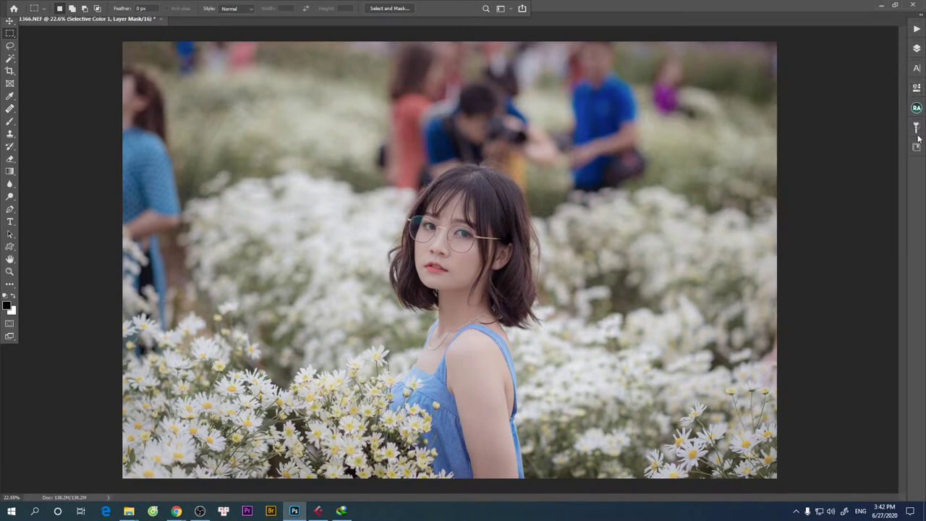
{"action": "left_click", "coordinate": [916, 51]}
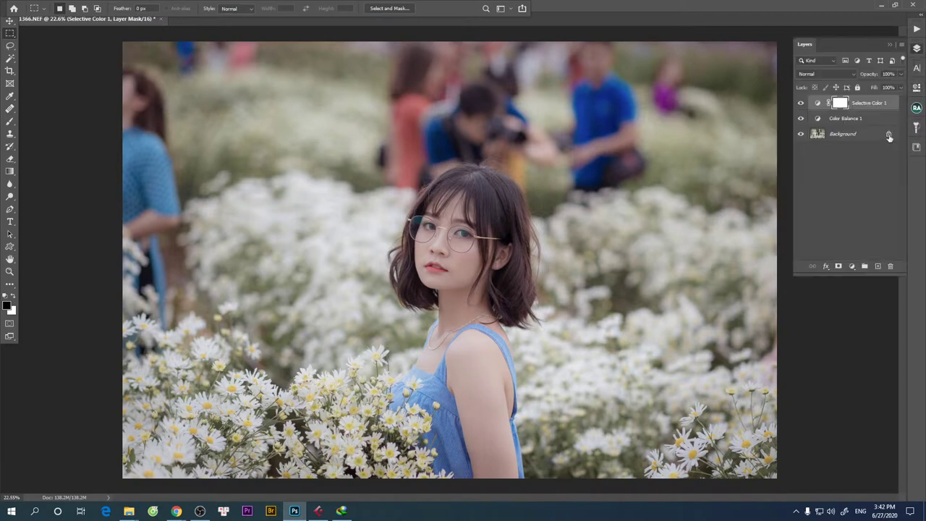
{"action": "left_click", "coordinate": [839, 120]}
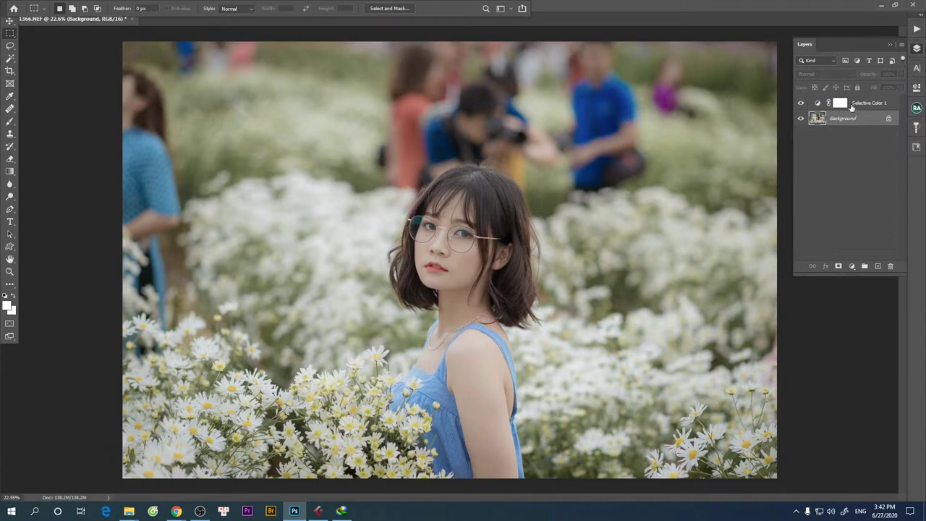
{"action": "left_click", "coordinate": [861, 105]}
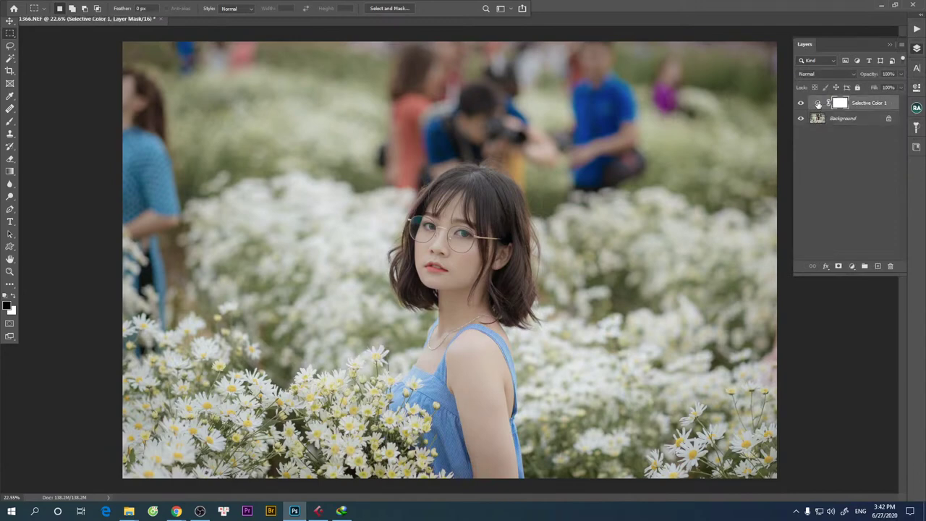
- On Selective Color 1, set the Yellows range's Yellow slider to about -37
{"action": "double_click", "coordinate": [818, 103]}
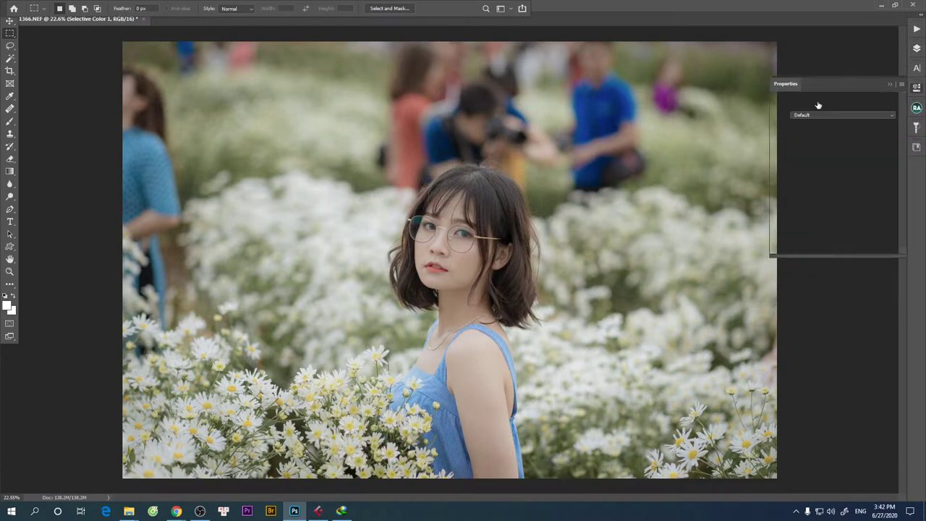
{"action": "left_click", "coordinate": [805, 127]}
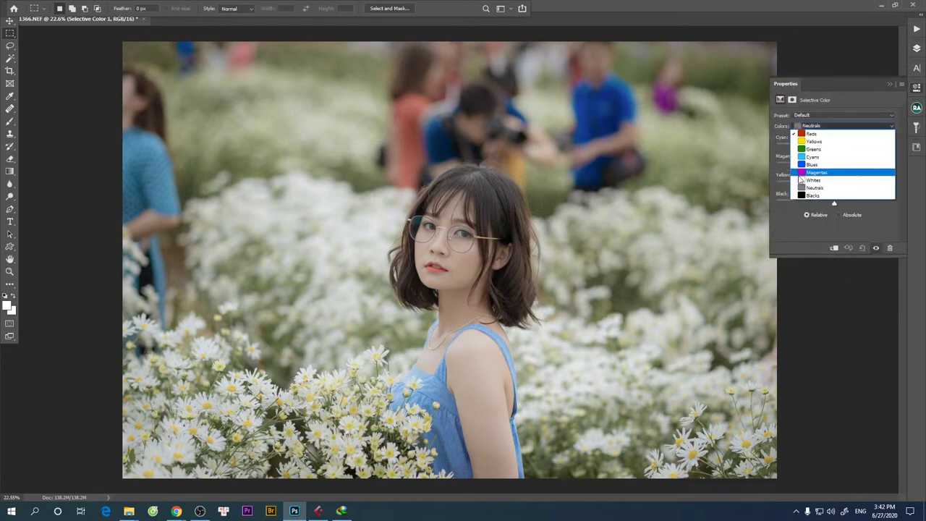
{"action": "left_click", "coordinate": [814, 141]}
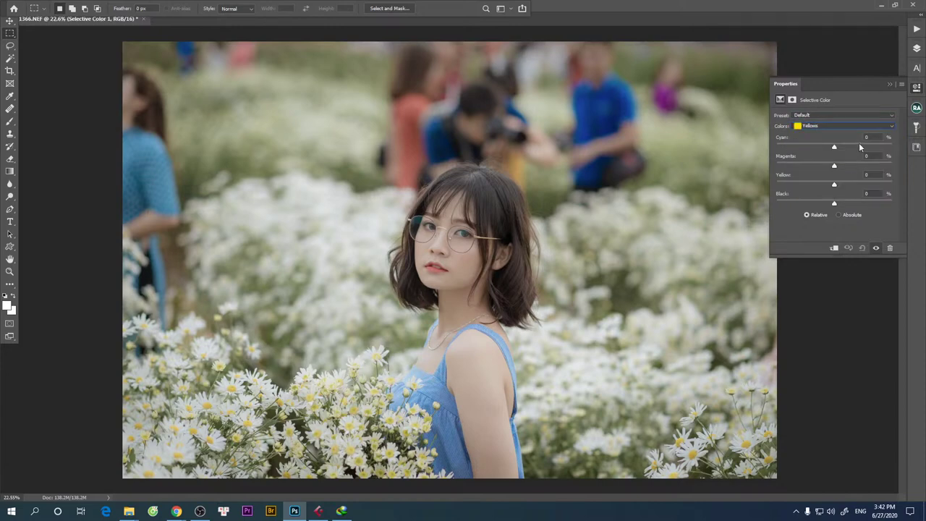
{"action": "left_click_drag", "start_coordinate": [833, 182], "coordinate": [798, 185]}
{"action": "left_click_drag", "start_coordinate": [733, 188], "coordinate": [925, 190]}
{"action": "left_click_drag", "start_coordinate": [812, 186], "coordinate": [813, 189]}
{"action": "left_click", "coordinate": [917, 88]}
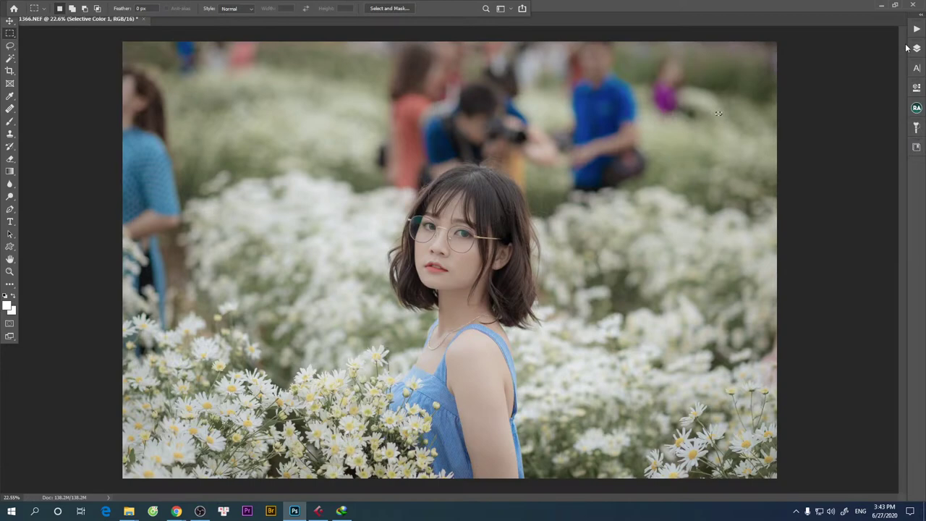
{"action": "left_click", "coordinate": [917, 50]}
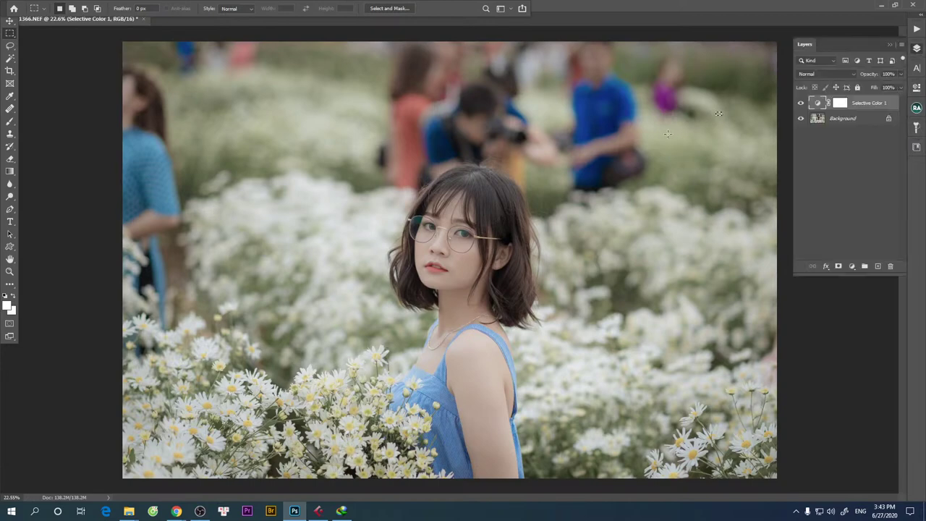
{"action": "key", "text": "super"}
{"action": "key", "text": "super"}
{"action": "left_click", "coordinate": [852, 266]}
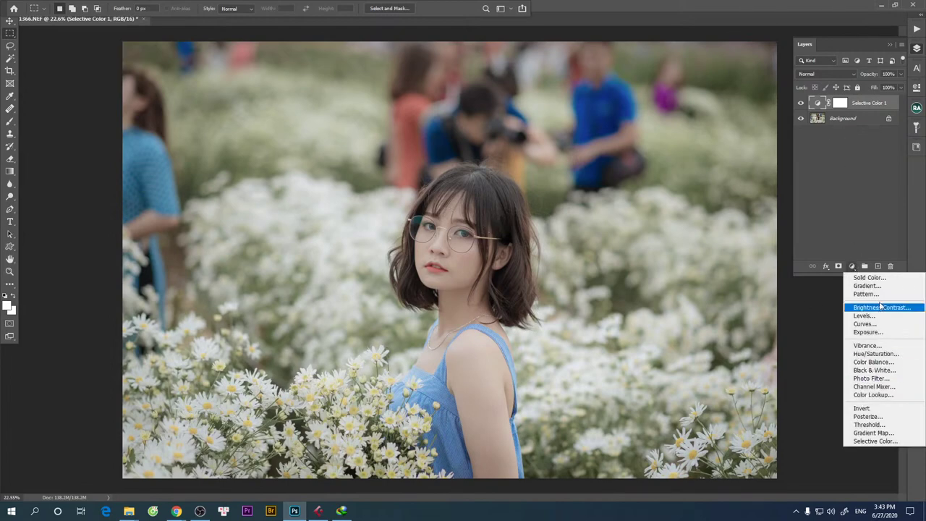
- Flatten the colour adjustment layers back into the single Background layer
{"action": "left_click", "coordinate": [854, 188]}
{"action": "key", "text": "super"}
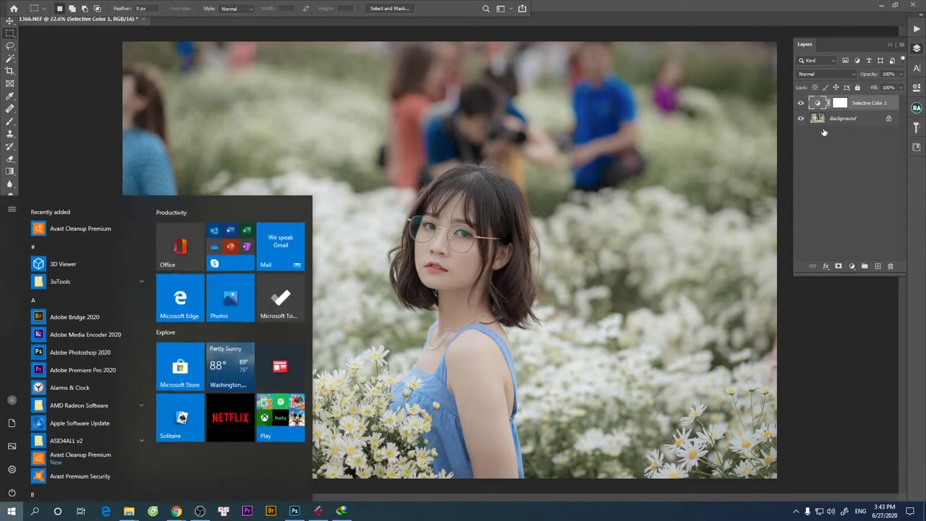
{"action": "key", "text": "super"}
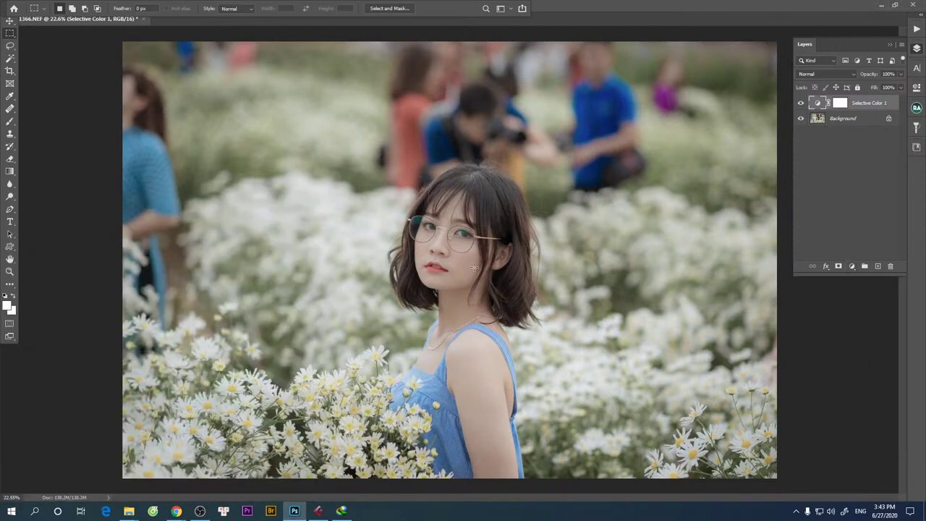
{"action": "key", "text": "Delete"}
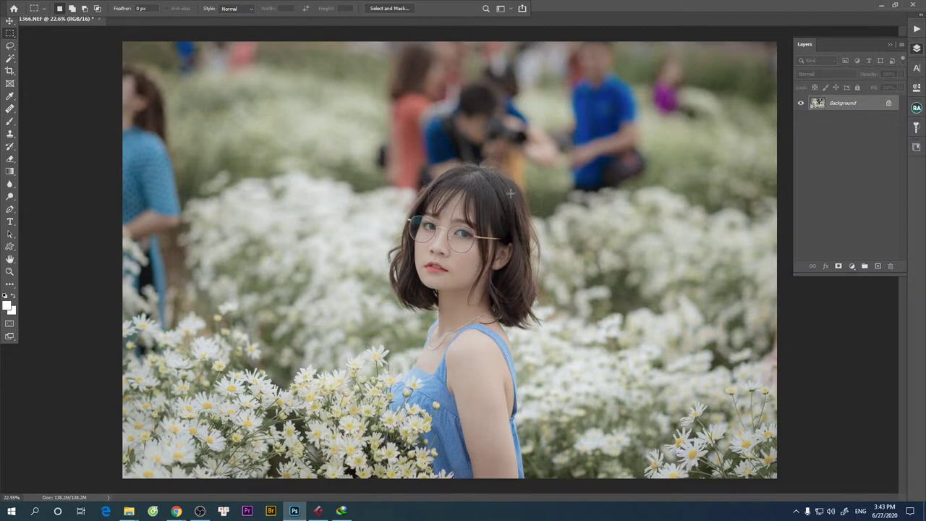
- Zoom in to inspect the face, then switch to full-screen view
{"action": "scroll", "coordinate": [510, 194], "scroll_direction": "up", "scroll_amount": 2}
{"action": "scroll", "coordinate": [499, 203], "scroll_direction": "up", "scroll_amount": 2}
{"action": "scroll", "coordinate": [465, 231], "scroll_direction": "down", "scroll_amount": 5}
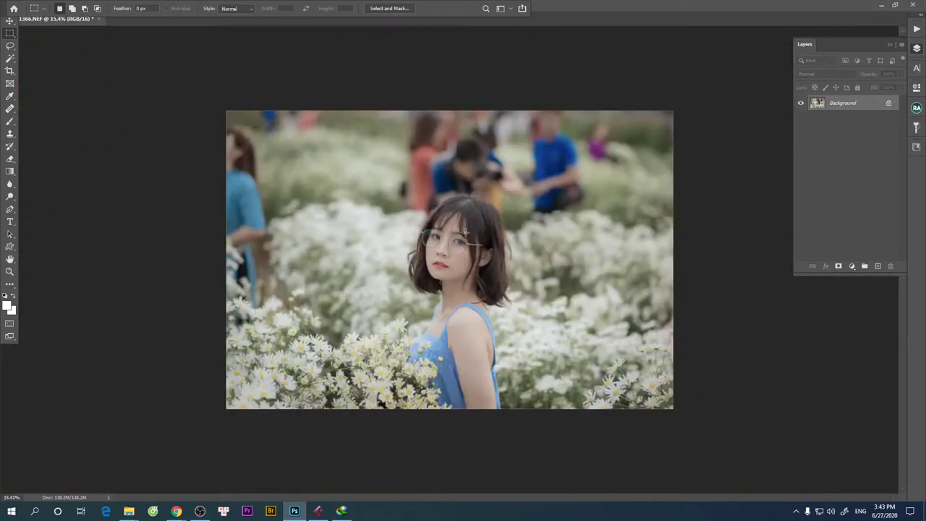
{"action": "scroll", "coordinate": [465, 232], "scroll_direction": "up", "scroll_amount": 1}
{"action": "scroll", "coordinate": [474, 260], "scroll_direction": "up", "scroll_amount": 2}
{"action": "scroll", "coordinate": [483, 291], "scroll_direction": "up", "scroll_amount": 2}
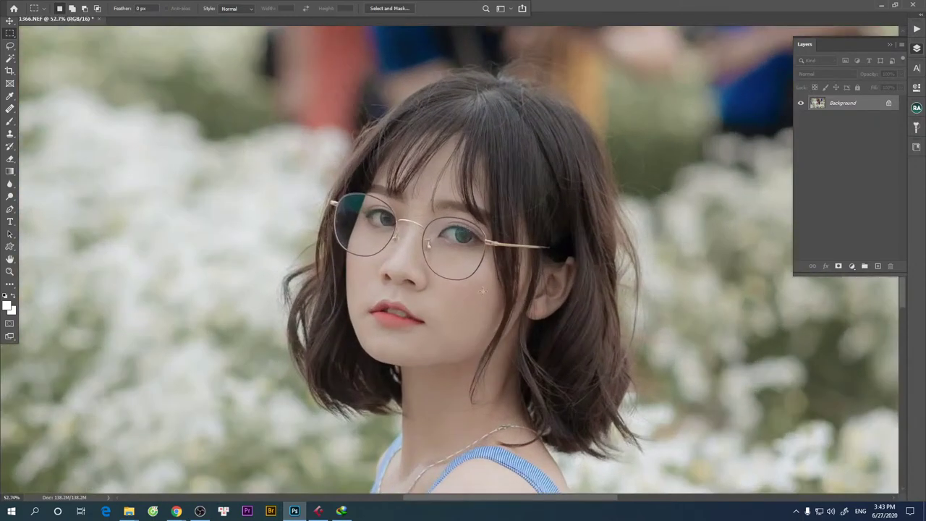
{"action": "scroll", "coordinate": [482, 290], "scroll_direction": "up", "scroll_amount": 1}
{"action": "scroll", "coordinate": [483, 286], "scroll_direction": "up", "scroll_amount": 1}
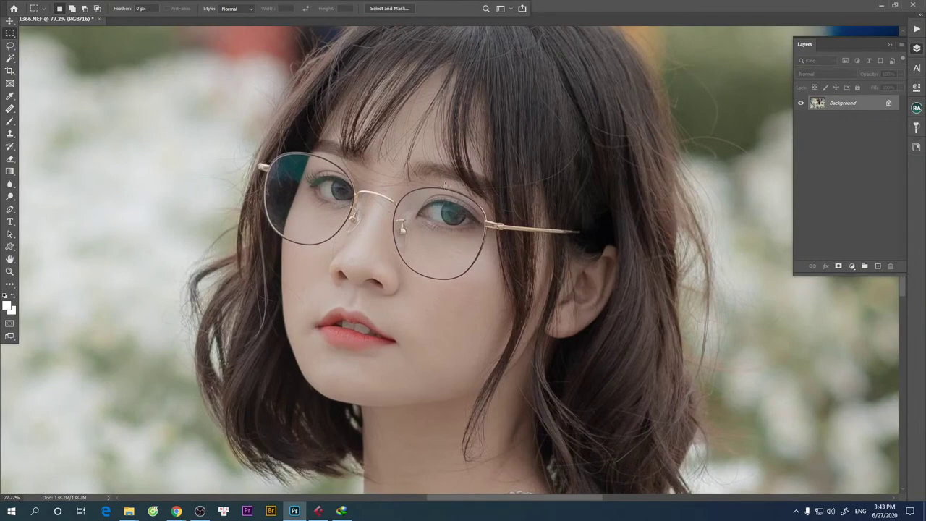
{"action": "scroll", "coordinate": [337, 297], "scroll_direction": "up", "scroll_amount": 1}
{"action": "scroll", "coordinate": [360, 275], "scroll_direction": "down", "scroll_amount": 2}
{"action": "scroll", "coordinate": [351, 271], "scroll_direction": "down", "scroll_amount": 3}
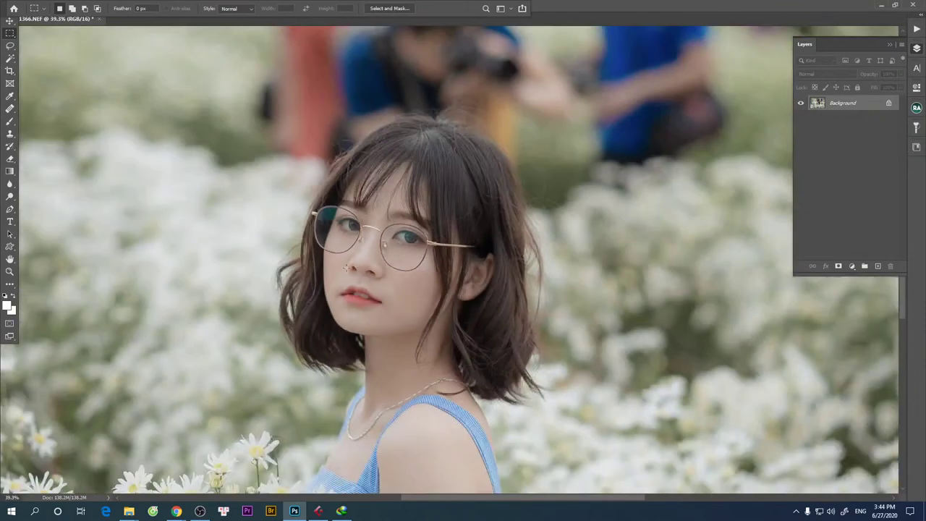
{"action": "scroll", "coordinate": [354, 295], "scroll_direction": "up", "scroll_amount": 3}
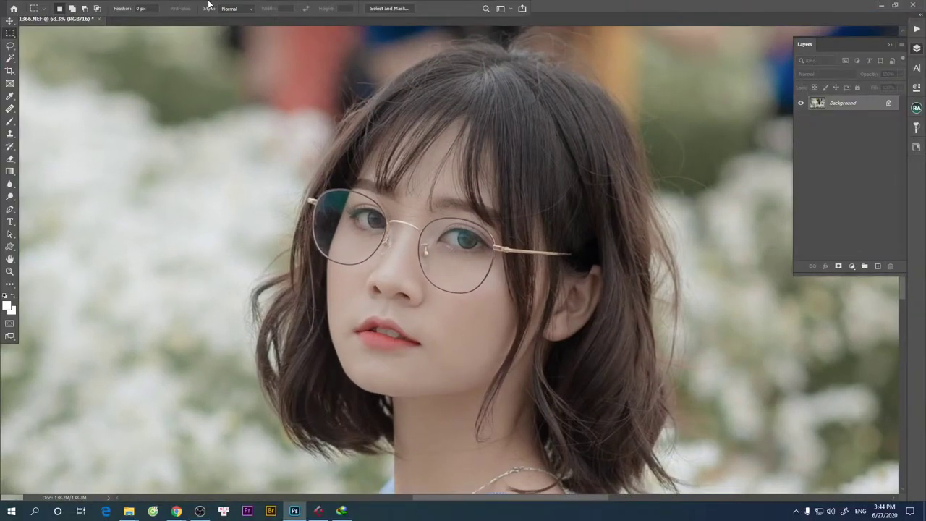
{"action": "key", "text": "f"}
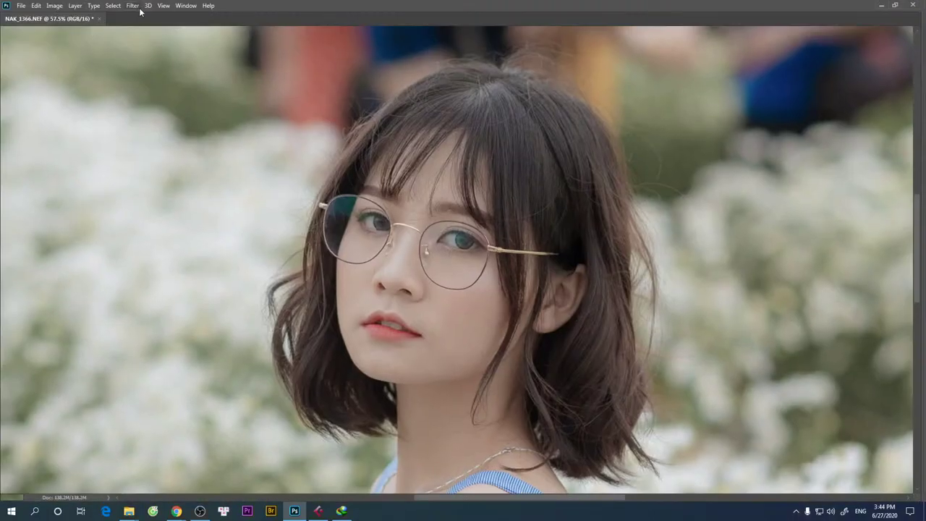
- Launch SkinFiner from the Filter menu and inspect the face at 1:1 in both previews
{"action": "left_click", "coordinate": [131, 7]}
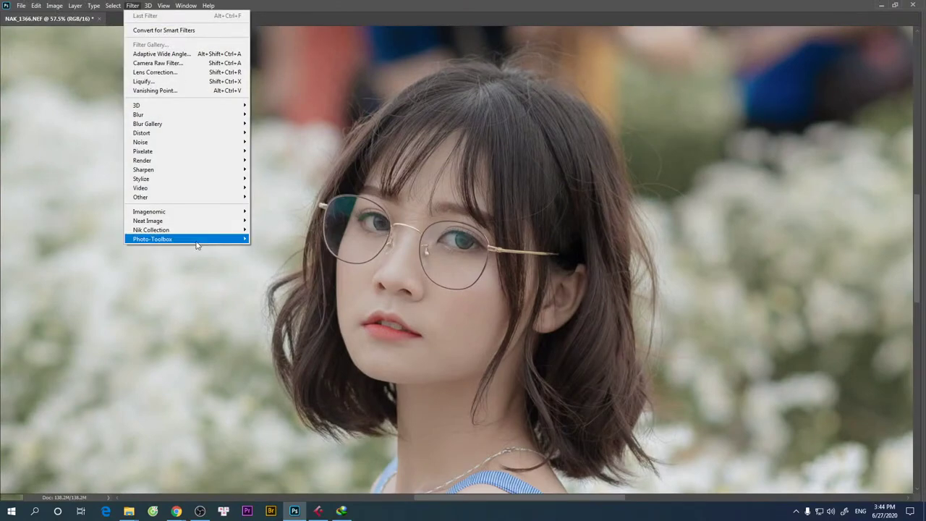
{"action": "mouse_move", "coordinate": [187, 238]}
{"action": "left_click", "coordinate": [267, 238]}
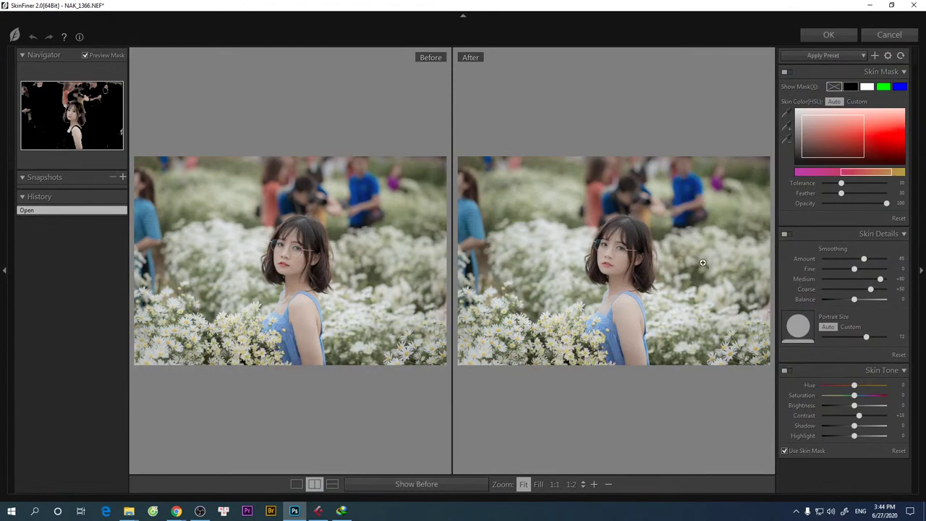
{"action": "left_click", "coordinate": [633, 246]}
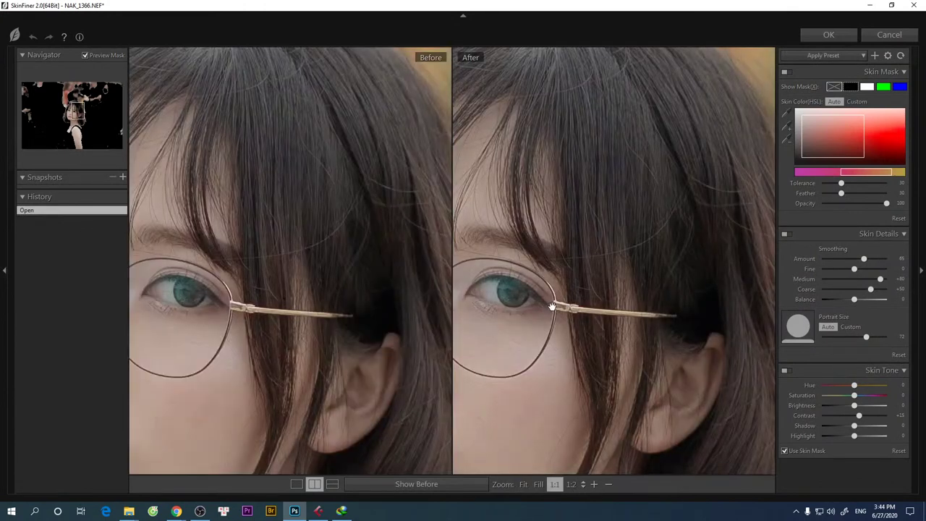
{"action": "mouse_move", "coordinate": [533, 309]}
{"action": "left_mouse_down"}
{"action": "mouse_move", "coordinate": [612, 322]}
{"action": "mouse_move", "coordinate": [608, 344]}
{"action": "left_mouse_up"}
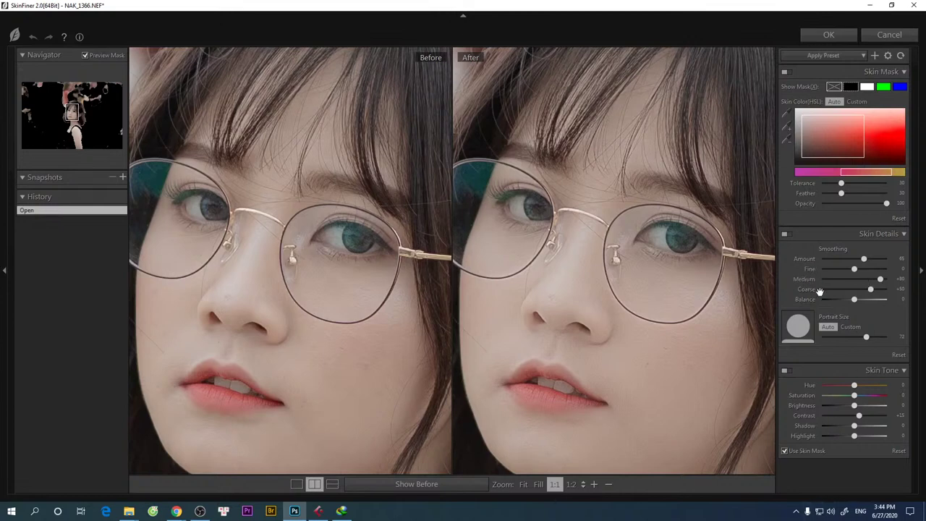
{"action": "left_click_drag", "start_coordinate": [596, 291], "coordinate": [598, 270]}
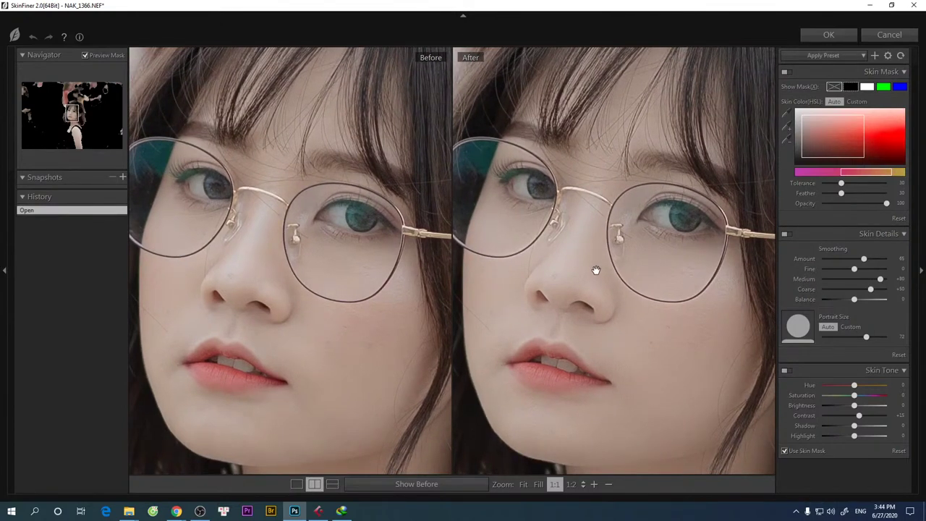
{"action": "mouse_move", "coordinate": [600, 275]}
{"action": "left_mouse_down"}
{"action": "mouse_move", "coordinate": [599, 297]}
{"action": "mouse_move", "coordinate": [575, 291]}
{"action": "left_mouse_up"}
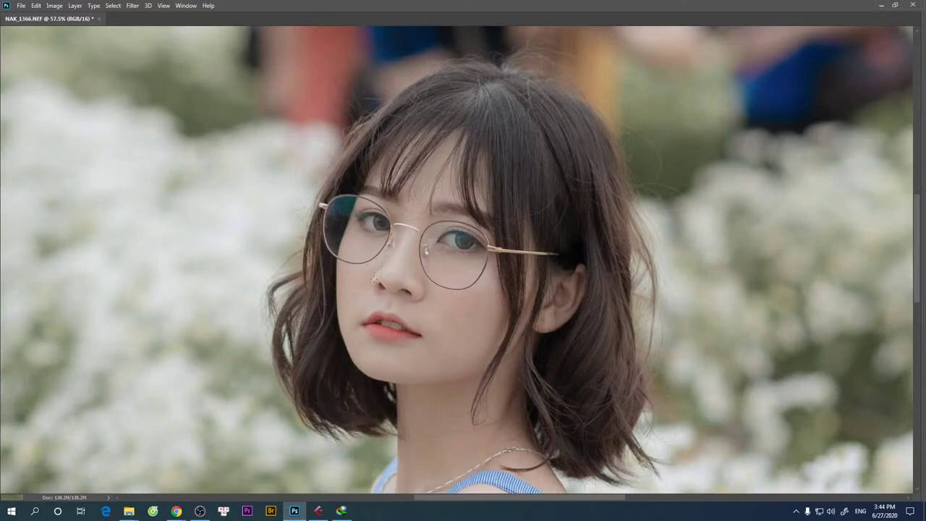
- Zoom in and spot-heal the dark spot on the nose
{"action": "left_click_drag", "start_coordinate": [374, 278], "coordinate": [459, 311]}
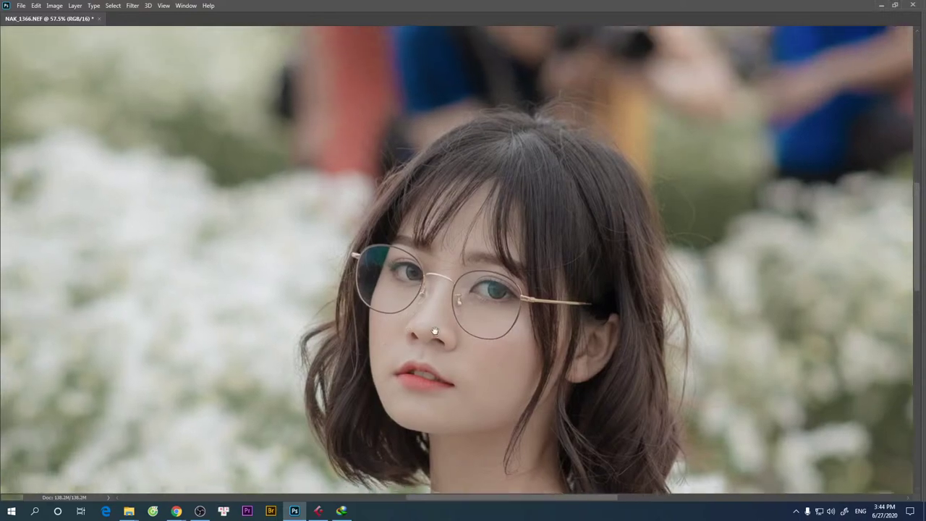
{"action": "scroll", "coordinate": [459, 313], "scroll_direction": "up", "scroll_amount": 1}
{"action": "scroll", "coordinate": [461, 326], "scroll_direction": "up", "scroll_amount": 2}
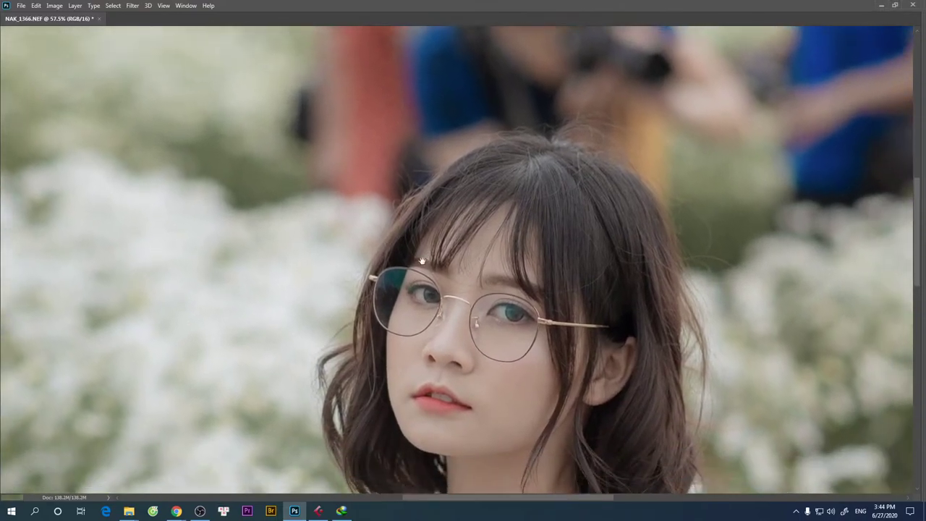
{"action": "scroll", "coordinate": [499, 383], "scroll_direction": "up", "scroll_amount": 2}
{"action": "scroll", "coordinate": [449, 369], "scroll_direction": "up", "scroll_amount": 3}
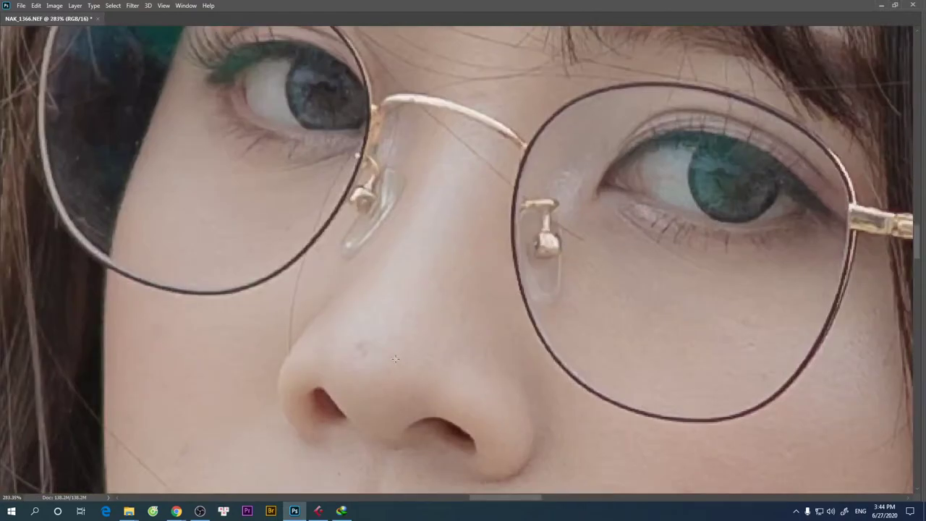
{"action": "key", "text": "alt"}
{"action": "left_click", "coordinate": [376, 351], "text": "alt"}
- Patch out the cheek blemishes, the stray hair across the cheek and a spot beside the nose
{"action": "left_click_drag", "start_coordinate": [684, 405], "coordinate": [540, 270]}
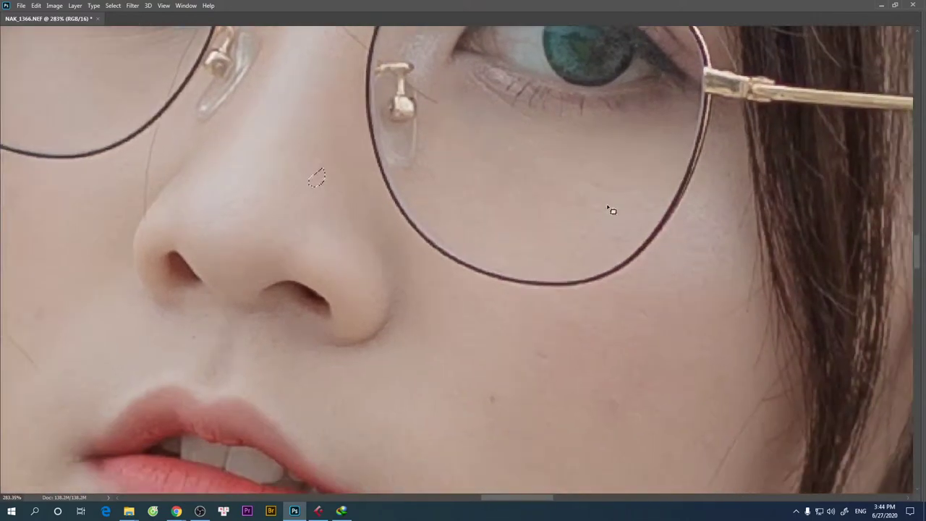
{"action": "mouse_move", "coordinate": [548, 341]}
{"action": "left_mouse_down"}
{"action": "mouse_move", "coordinate": [533, 362]}
{"action": "mouse_move", "coordinate": [544, 364]}
{"action": "mouse_move", "coordinate": [510, 393]}
{"action": "mouse_move", "coordinate": [515, 438]}
{"action": "left_mouse_up"}
{"action": "scroll", "coordinate": [471, 387], "scroll_direction": "left", "scroll_amount": 5}
{"action": "left_click_drag", "start_coordinate": [405, 282], "coordinate": [405, 290]}
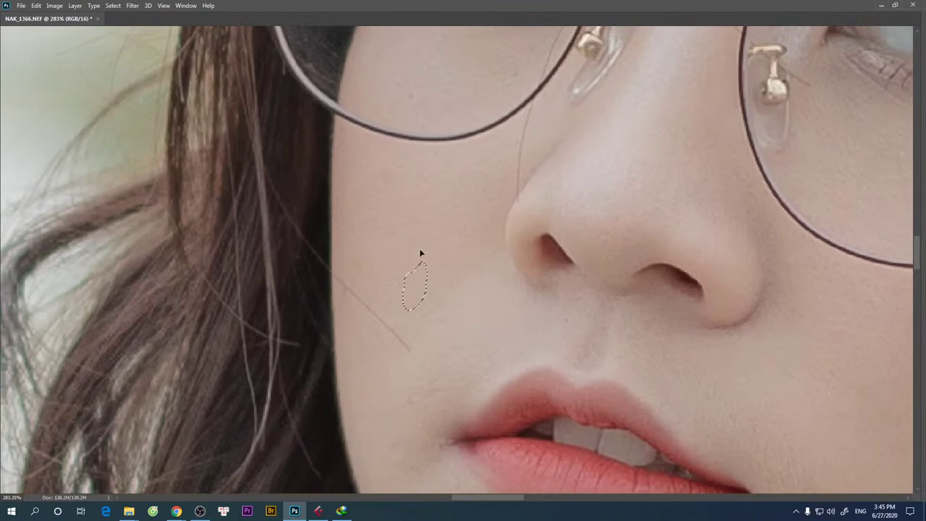
{"action": "mouse_move", "coordinate": [342, 280]}
{"action": "left_mouse_down"}
{"action": "mouse_move", "coordinate": [389, 350]}
{"action": "mouse_move", "coordinate": [451, 386]}
{"action": "mouse_move", "coordinate": [436, 360]}
{"action": "left_mouse_up"}
{"action": "left_click_drag", "start_coordinate": [572, 313], "coordinate": [570, 315]}
- Patch two more cheek spots and the mark under the right eye
{"action": "scroll", "coordinate": [564, 312], "scroll_direction": "down", "scroll_amount": 5}
{"action": "scroll", "coordinate": [561, 304], "scroll_direction": "right", "scroll_amount": 8}
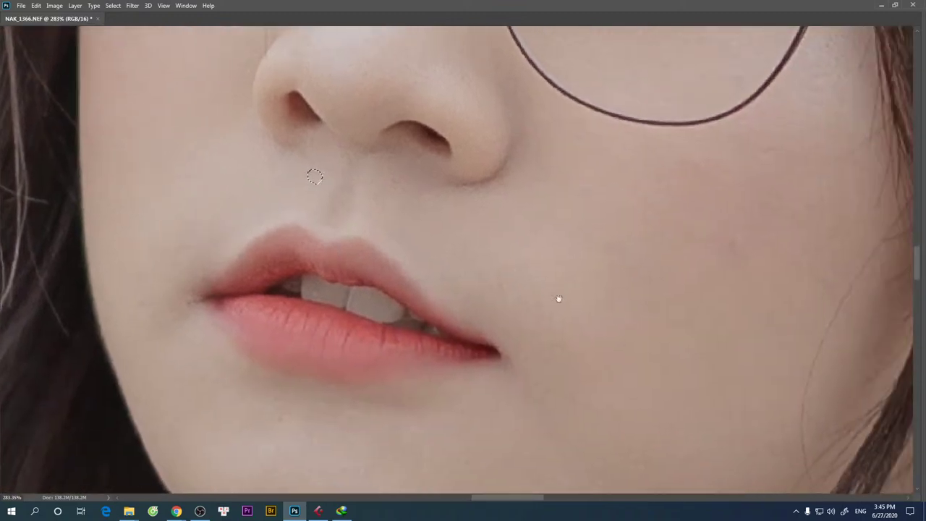
{"action": "left_click_drag", "start_coordinate": [729, 229], "coordinate": [753, 259]}
{"action": "mouse_move", "coordinate": [748, 218]}
{"action": "left_mouse_down"}
{"action": "mouse_move", "coordinate": [699, 257]}
{"action": "mouse_move", "coordinate": [723, 251]}
{"action": "left_mouse_up"}
{"action": "left_click_drag", "start_coordinate": [652, 254], "coordinate": [646, 254]}
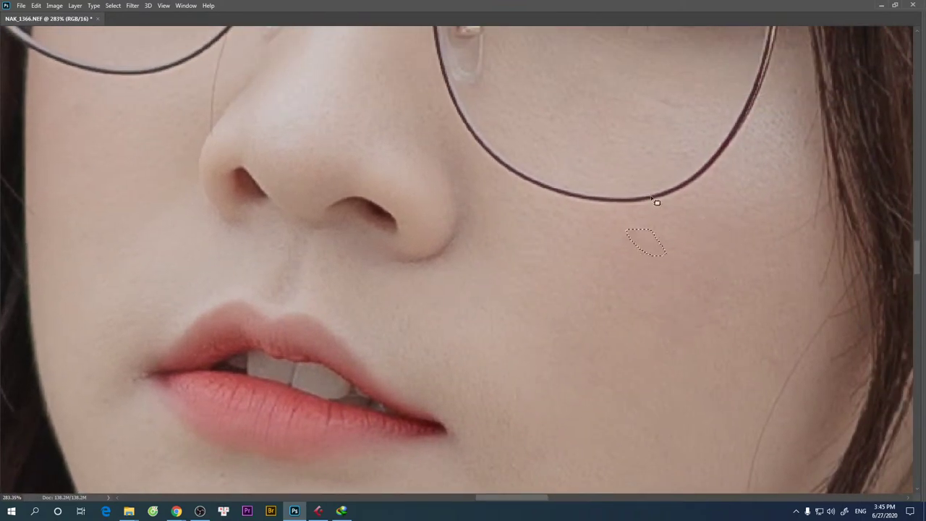
{"action": "scroll", "coordinate": [641, 251], "scroll_direction": "up", "scroll_amount": 3}
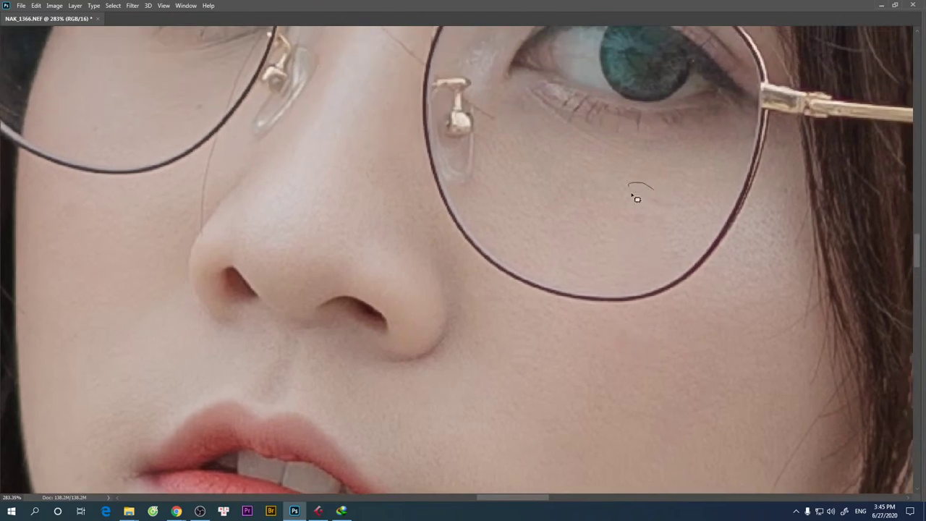
{"action": "left_click_drag", "start_coordinate": [652, 170], "coordinate": [638, 190]}
- Zoom in on the left eye and patch the blemish beneath it
{"action": "key", "text": "ctrl+0"}
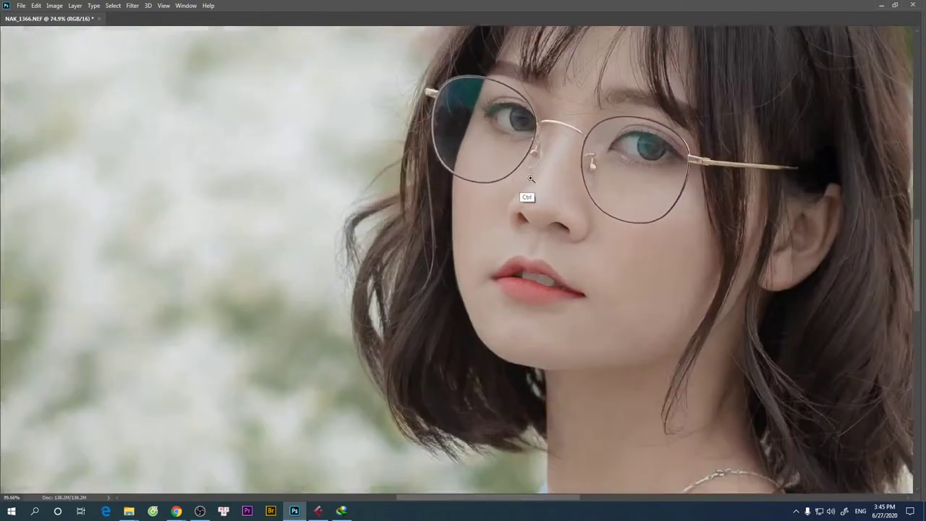
{"action": "left_click_drag", "start_coordinate": [577, 212], "coordinate": [510, 233]}
{"action": "left_click_drag", "start_coordinate": [443, 220], "coordinate": [440, 224]}
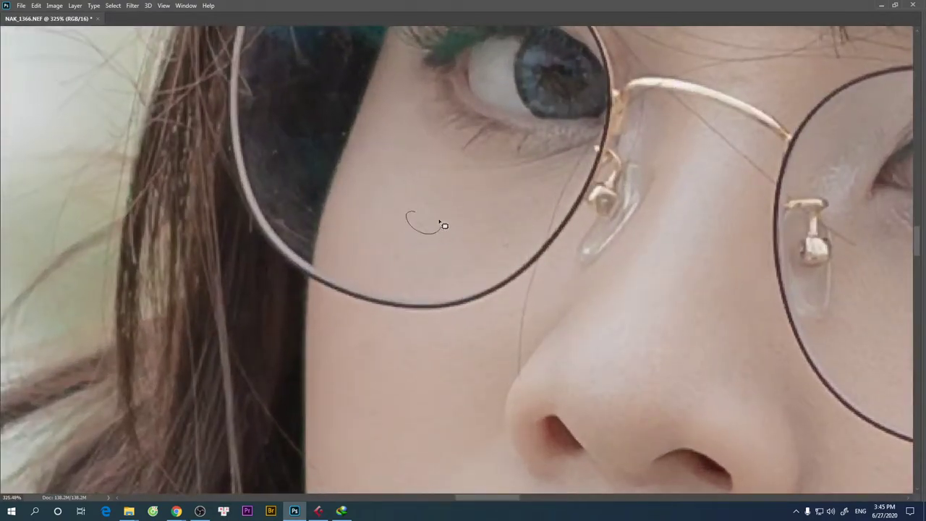
{"action": "left_click_drag", "start_coordinate": [388, 244], "coordinate": [397, 250]}
{"action": "mouse_move", "coordinate": [351, 220]}
{"action": "left_mouse_down"}
{"action": "mouse_move", "coordinate": [379, 253]}
{"action": "mouse_move", "coordinate": [369, 238]}
{"action": "mouse_move", "coordinate": [395, 263]}
{"action": "mouse_move", "coordinate": [399, 251]}
{"action": "left_mouse_up"}
{"action": "left_click", "coordinate": [447, 244]}
- Patch the spot on the shoulder onto clean shoulder skin
{"action": "scroll", "coordinate": [426, 251], "scroll_direction": "down", "scroll_amount": 3}
{"action": "scroll", "coordinate": [427, 251], "scroll_direction": "down", "scroll_amount": 2}
{"action": "left_click_drag", "start_coordinate": [506, 338], "coordinate": [477, 180]}
{"action": "scroll", "coordinate": [470, 191], "scroll_direction": "down", "scroll_amount": 3}
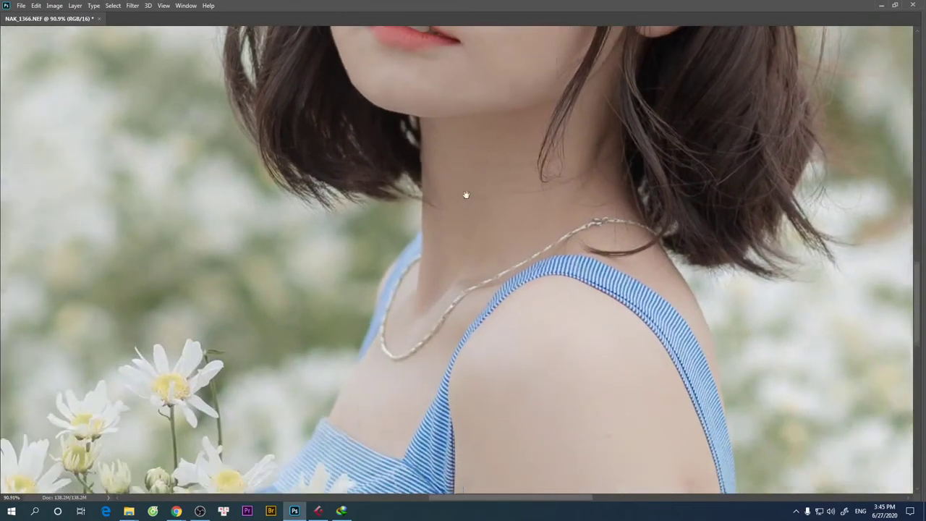
{"action": "scroll", "coordinate": [492, 238], "scroll_direction": "down", "scroll_amount": 2}
{"action": "scroll", "coordinate": [491, 238], "scroll_direction": "right", "scroll_amount": 2}
{"action": "left_click_drag", "start_coordinate": [500, 319], "coordinate": [517, 314]}
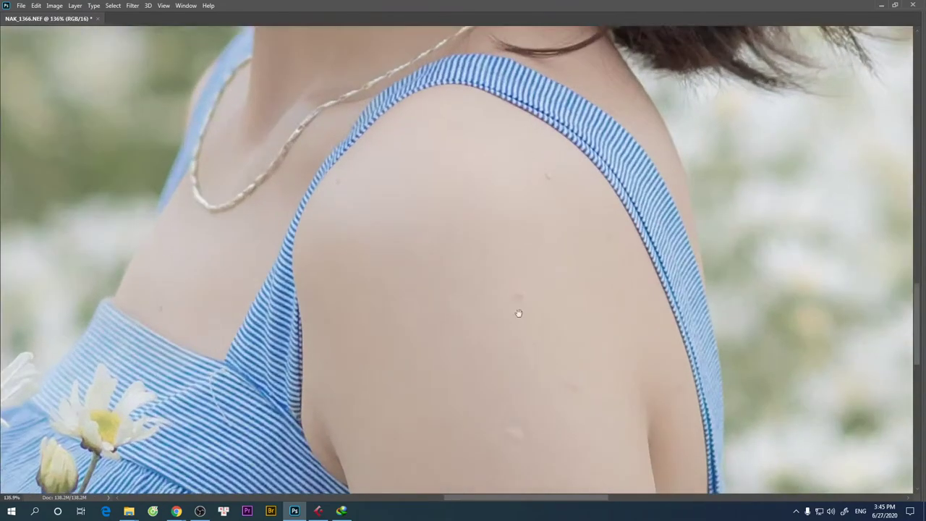
{"action": "left_click_drag", "start_coordinate": [528, 233], "coordinate": [533, 247]}
{"action": "mouse_move", "coordinate": [546, 187]}
{"action": "left_mouse_down"}
{"action": "mouse_move", "coordinate": [609, 258]}
{"action": "mouse_move", "coordinate": [627, 249]}
{"action": "left_mouse_up"}
{"action": "mouse_move", "coordinate": [480, 241]}
{"action": "left_mouse_down"}
{"action": "mouse_move", "coordinate": [503, 245]}
{"action": "mouse_move", "coordinate": [504, 260]}
{"action": "mouse_move", "coordinate": [563, 227]}
{"action": "left_mouse_up"}
- Patch out the skin spots and marks on the lower arm
{"action": "scroll", "coordinate": [495, 289], "scroll_direction": "down", "scroll_amount": 3}
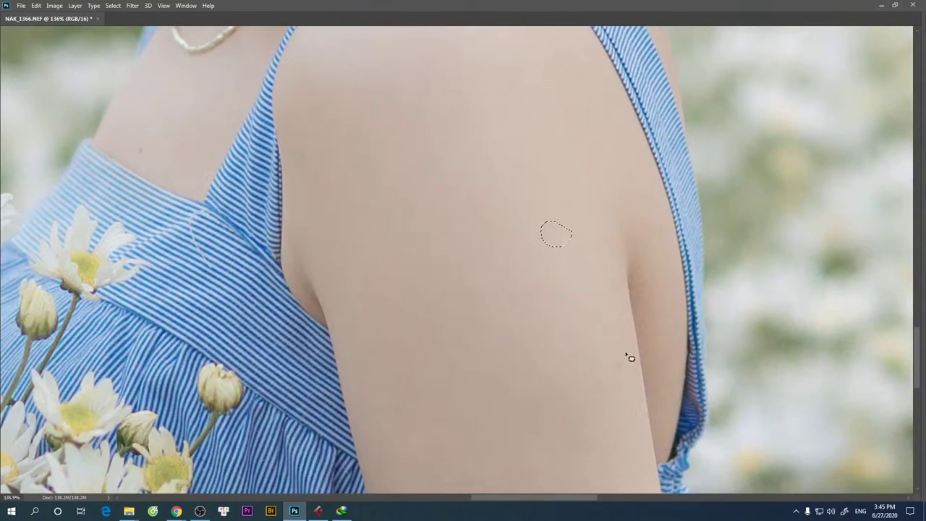
{"action": "scroll", "coordinate": [576, 362], "scroll_direction": "down", "scroll_amount": 3}
{"action": "left_click_drag", "start_coordinate": [554, 341], "coordinate": [552, 233]}
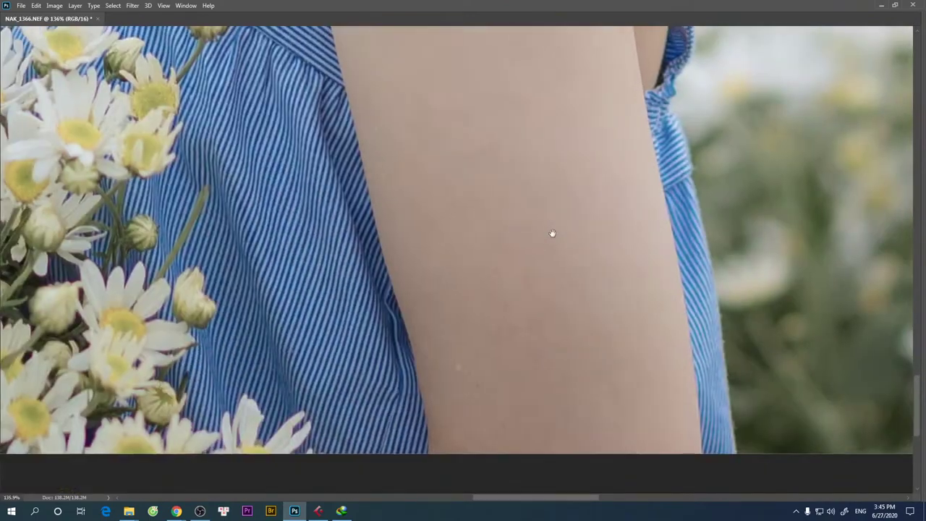
{"action": "left_click_drag", "start_coordinate": [458, 350], "coordinate": [474, 399]}
{"action": "mouse_move", "coordinate": [532, 353]}
{"action": "left_mouse_down"}
{"action": "mouse_move", "coordinate": [542, 394]}
{"action": "mouse_move", "coordinate": [543, 360]}
{"action": "left_mouse_up"}
{"action": "scroll", "coordinate": [473, 308], "scroll_direction": "up", "scroll_amount": 3}
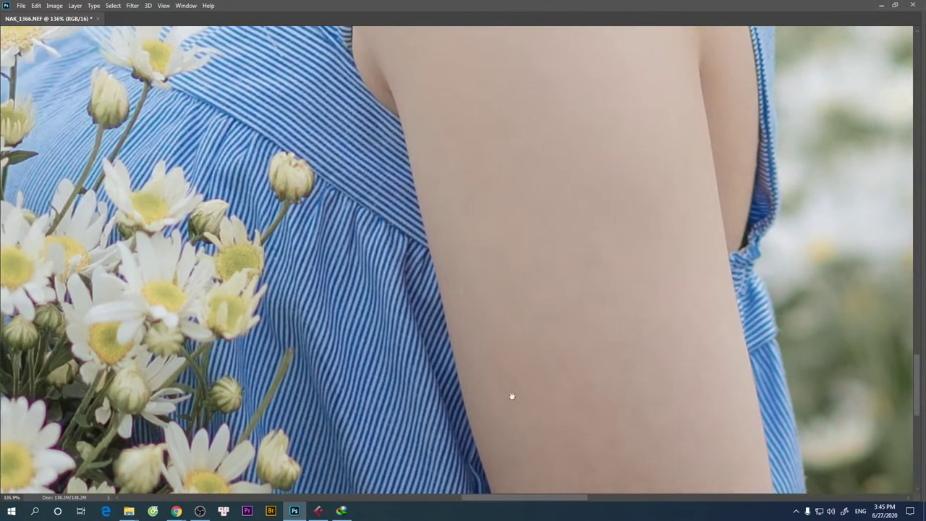
{"action": "left_click_drag", "start_coordinate": [456, 297], "coordinate": [471, 304]}
{"action": "left_click_drag", "start_coordinate": [510, 386], "coordinate": [491, 291]}
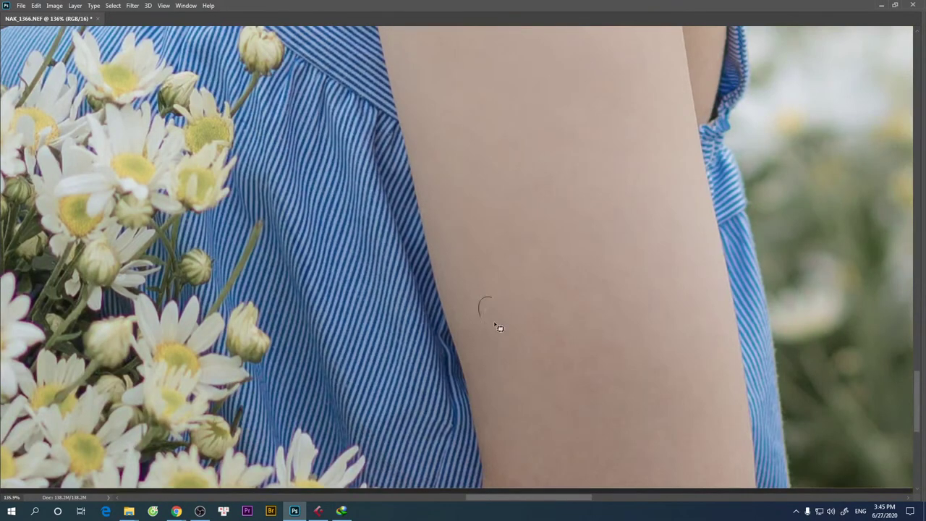
{"action": "left_click_drag", "start_coordinate": [496, 324], "coordinate": [520, 293]}
- Patch the spot near the collarbone, then fit the whole photo in the window
{"action": "scroll", "coordinate": [506, 315], "scroll_direction": "up", "scroll_amount": 3}
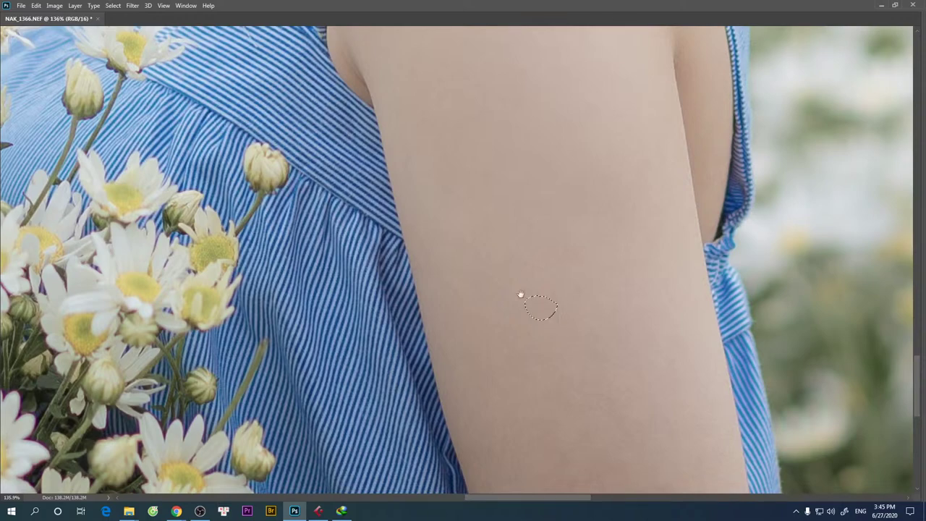
{"action": "scroll", "coordinate": [507, 286], "scroll_direction": "up", "scroll_amount": 2}
{"action": "scroll", "coordinate": [470, 217], "scroll_direction": "up", "scroll_amount": 3}
{"action": "left_click_drag", "start_coordinate": [438, 159], "coordinate": [516, 340]}
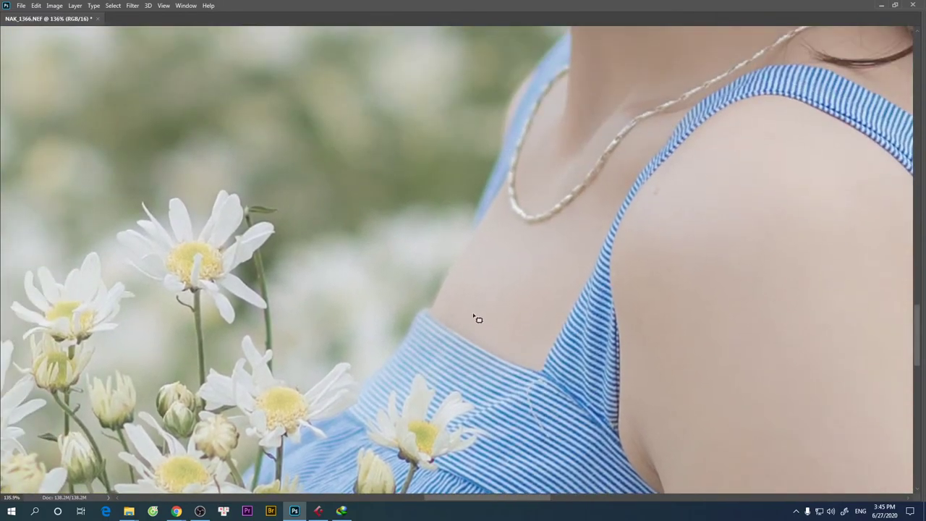
{"action": "left_click_drag", "start_coordinate": [486, 279], "coordinate": [495, 294]}
{"action": "key", "text": "ctrl+minus"}
{"action": "key", "text": "ctrl+0"}
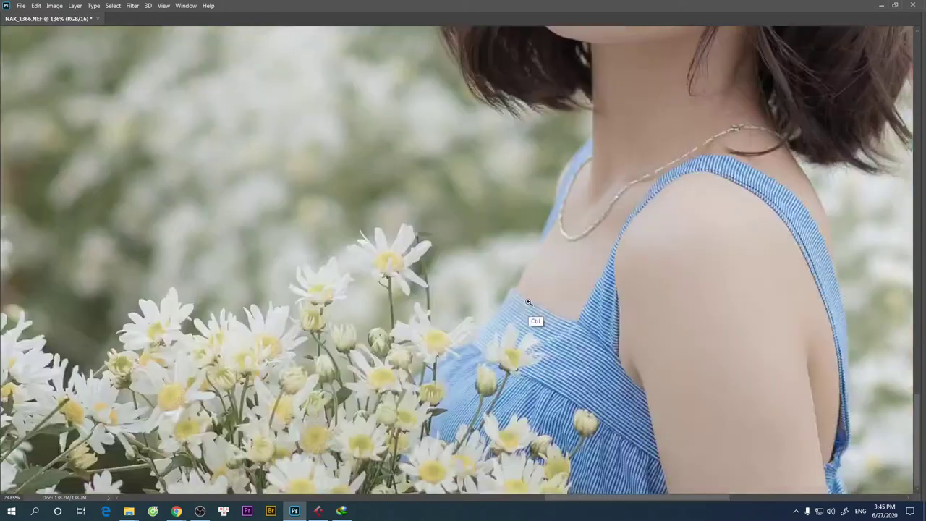
{"action": "key", "text": "ctrl+0"}
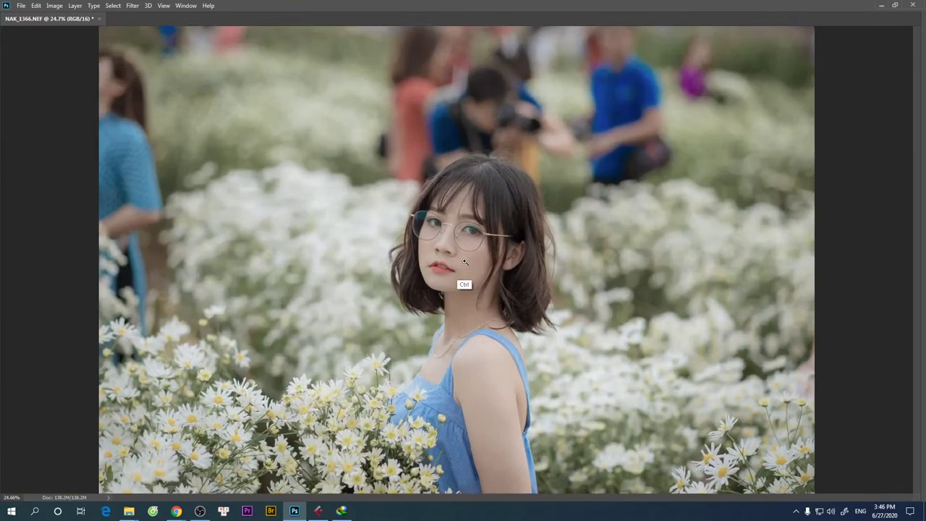
- Restore the panels, duplicate the Background as Layer 1, and bring up the Filter menu
{"action": "left_click_drag", "start_coordinate": [465, 262], "coordinate": [465, 274]}
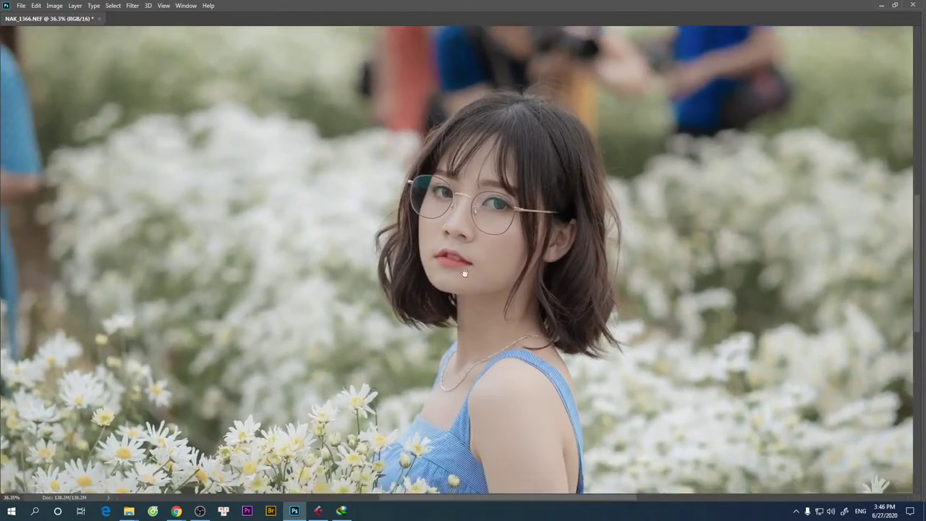
{"action": "scroll", "coordinate": [465, 273], "scroll_direction": "down", "scroll_amount": 3}
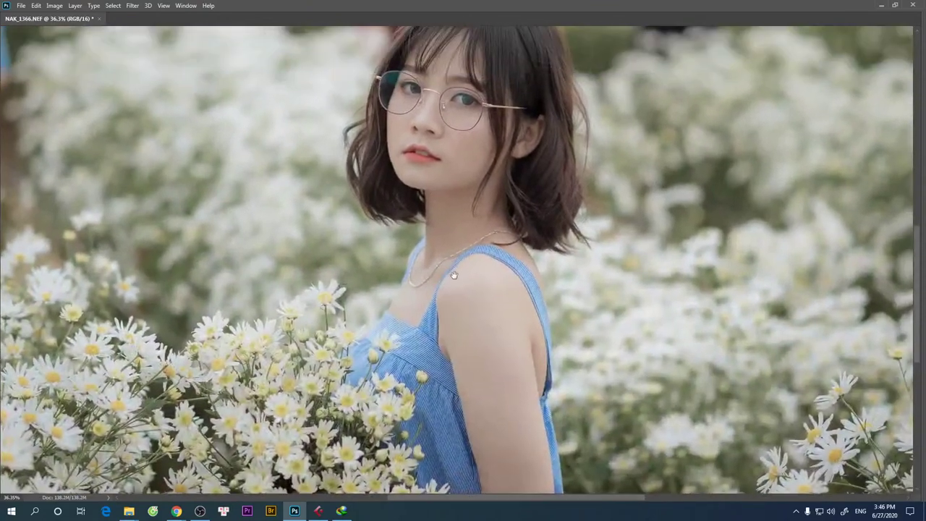
{"action": "key", "text": "Tab"}
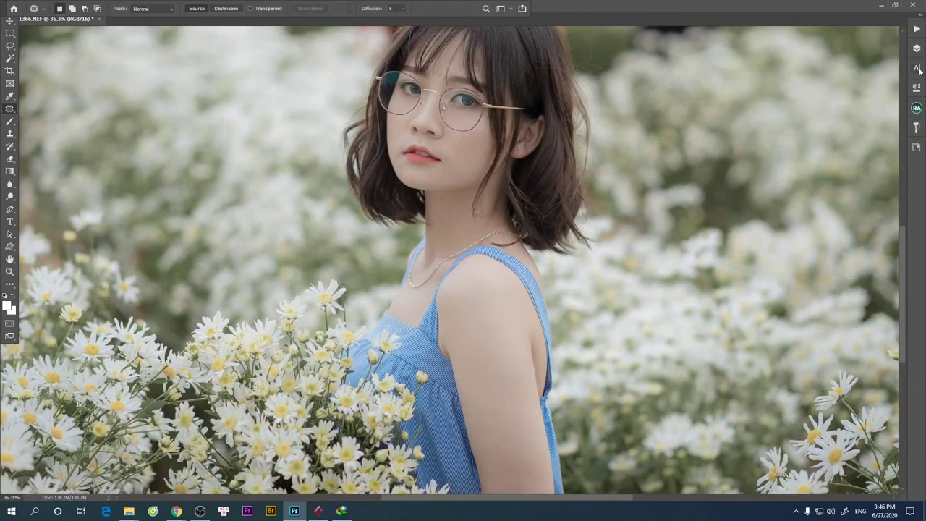
{"action": "left_click", "coordinate": [916, 50]}
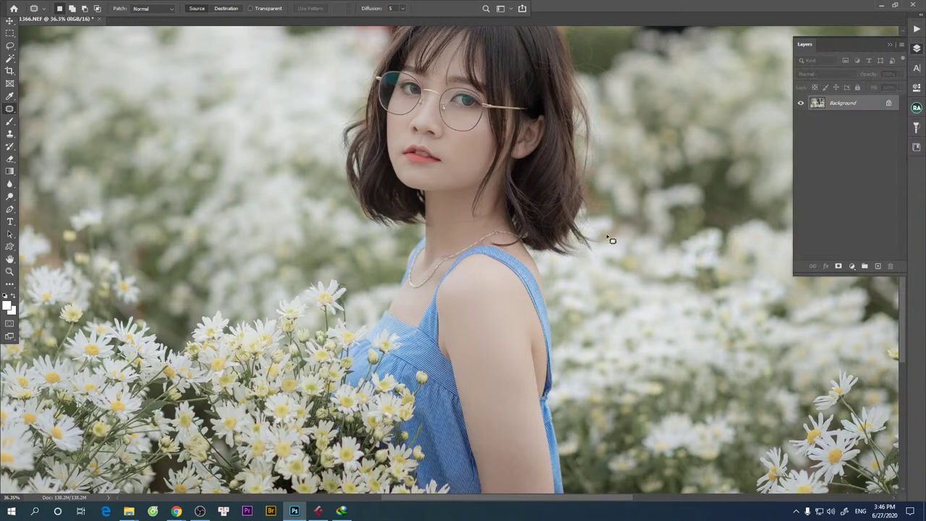
{"action": "scroll", "coordinate": [547, 233], "scroll_direction": "down", "scroll_amount": 2}
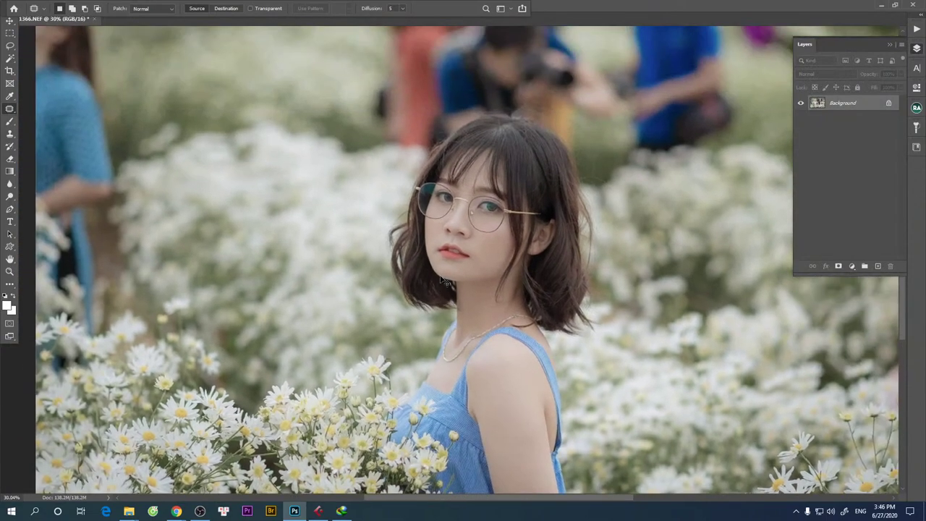
{"action": "key", "text": "ctrl+j"}
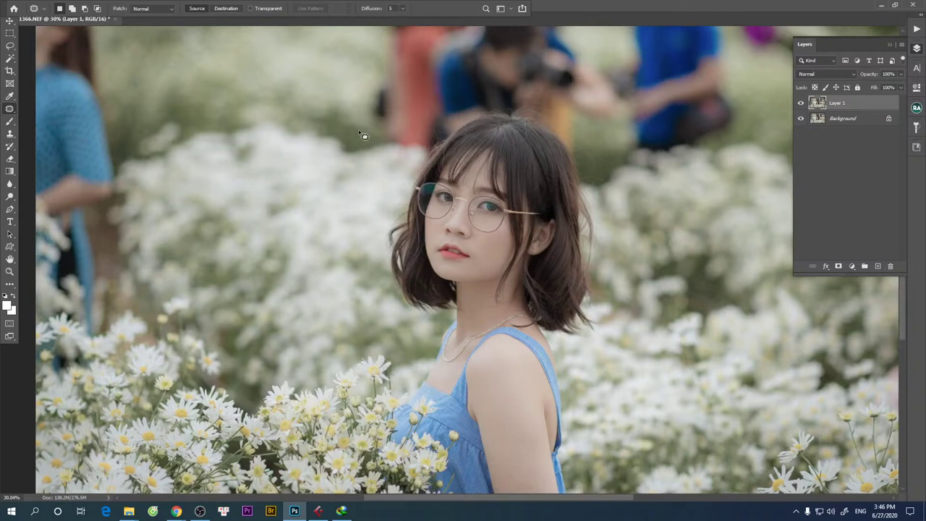
{"action": "key", "text": "alt+t"}
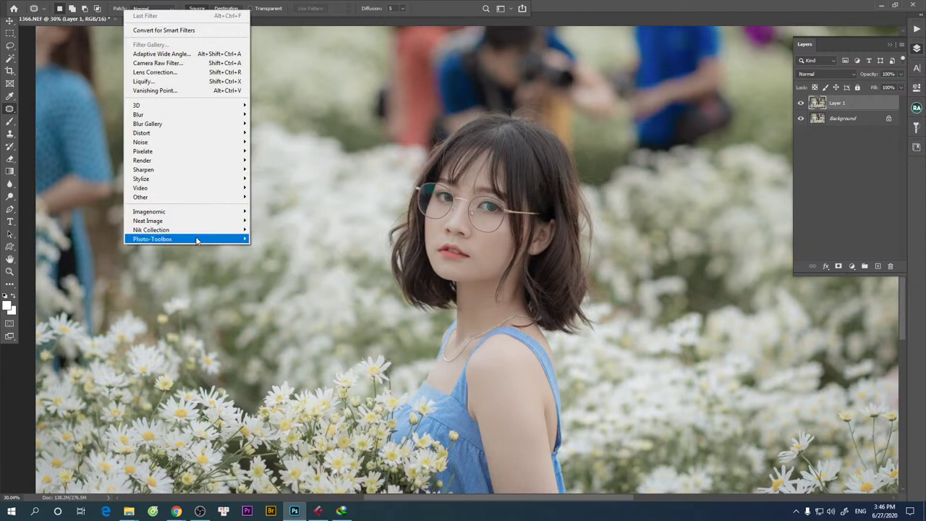
- Launch SkinFiner on Layer 1, compare previews at 1:1 and Fit, and list the presets
{"action": "mouse_move", "coordinate": [187, 239]}
{"action": "left_click", "coordinate": [270, 239]}
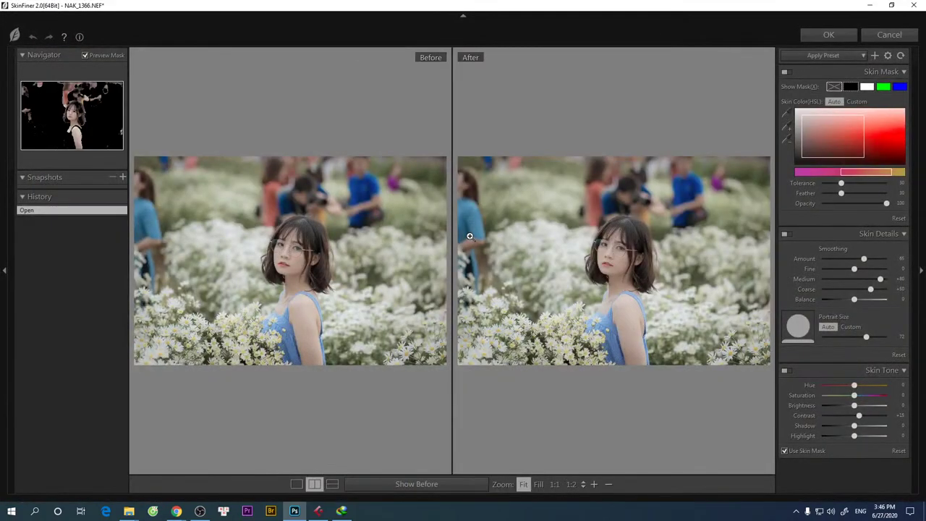
{"action": "left_click", "coordinate": [610, 264]}
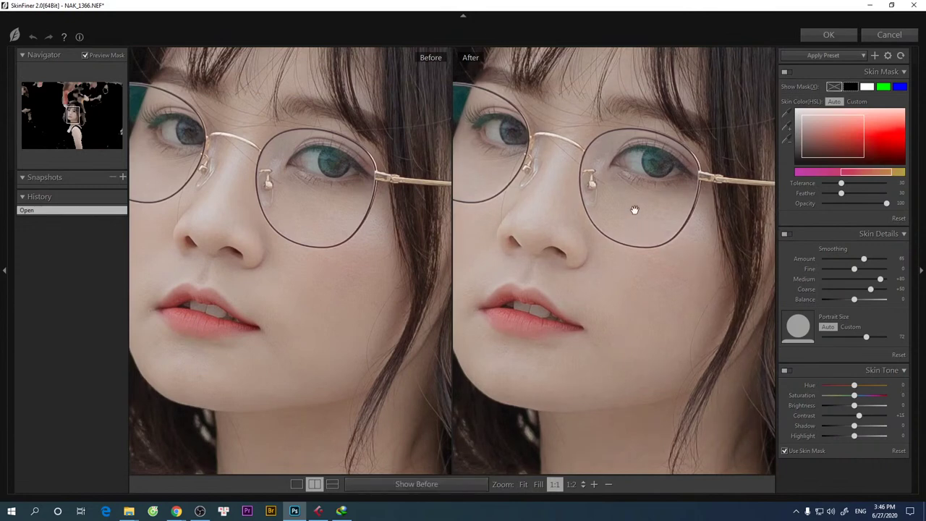
{"action": "key", "text": "ctrl+0"}
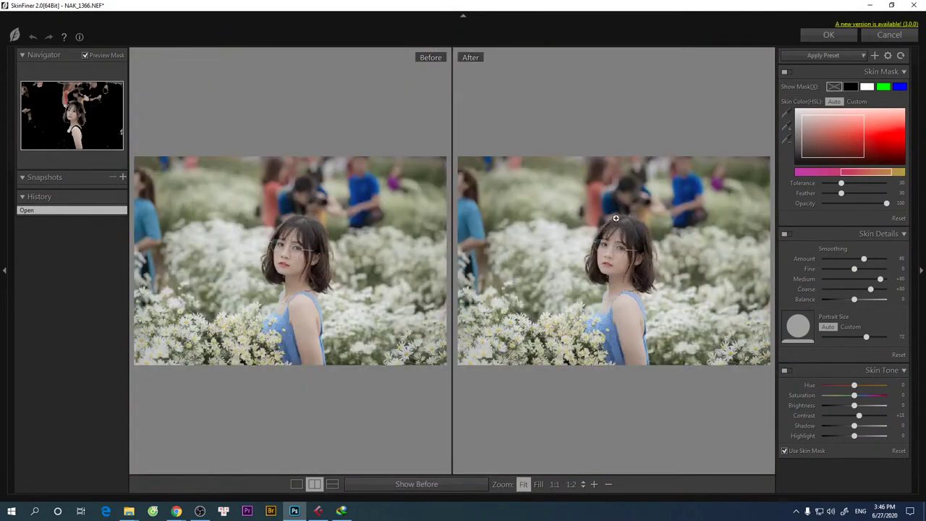
{"action": "left_click", "coordinate": [609, 250]}
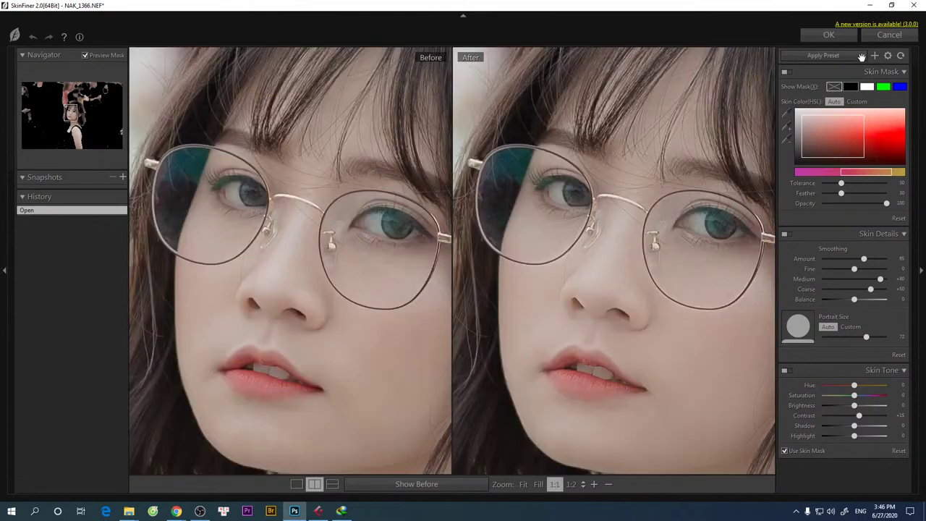
{"action": "key", "text": "ctrl+0"}
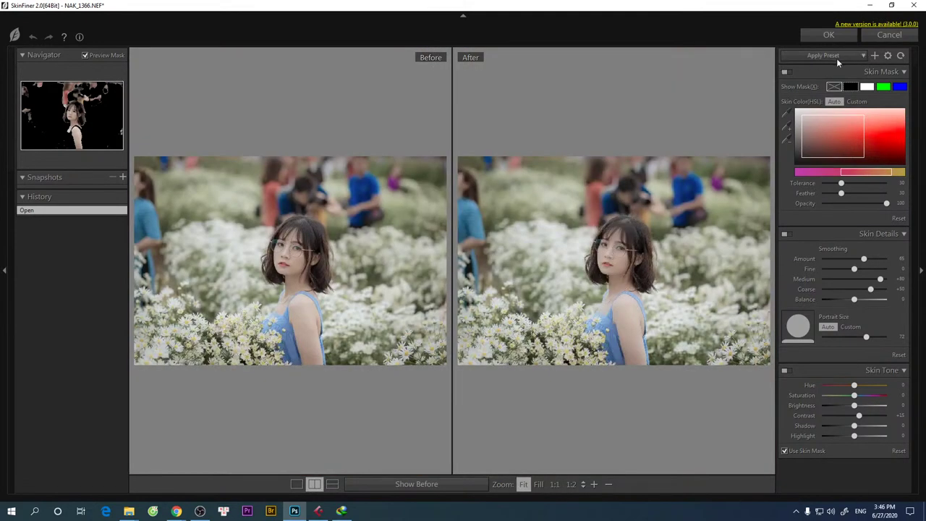
{"action": "left_click", "coordinate": [837, 58]}
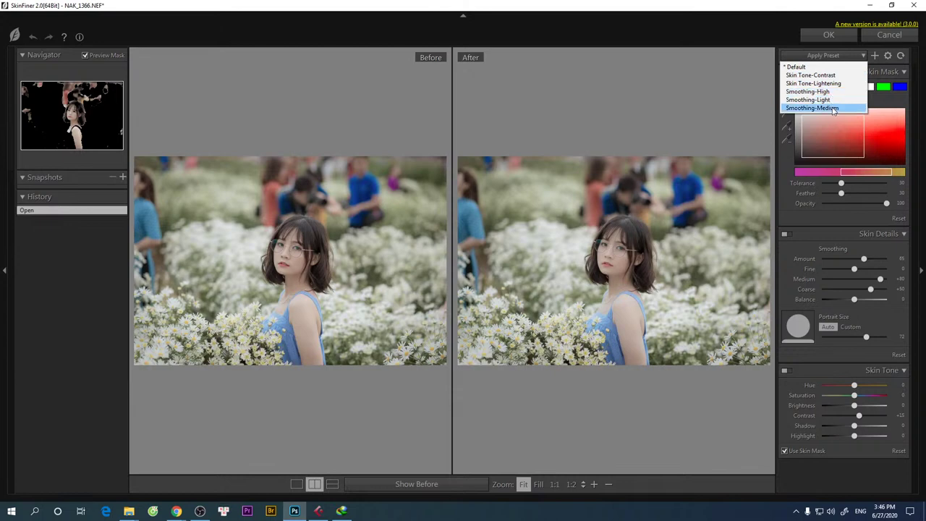
- Apply the Smoothing-Medium preset and inspect the face at 1:1 and full view
{"action": "left_click", "coordinate": [830, 109]}
{"action": "left_click", "coordinate": [608, 271]}
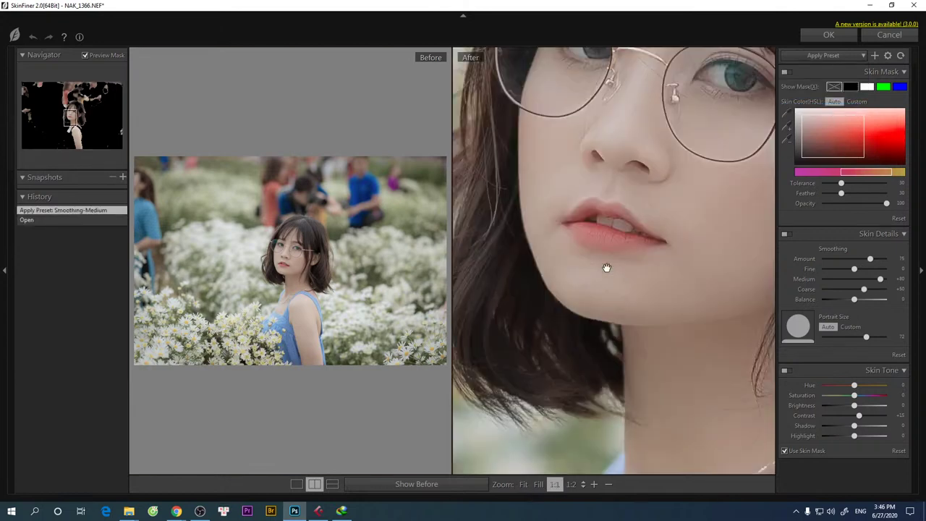
{"action": "left_click_drag", "start_coordinate": [644, 189], "coordinate": [572, 300]}
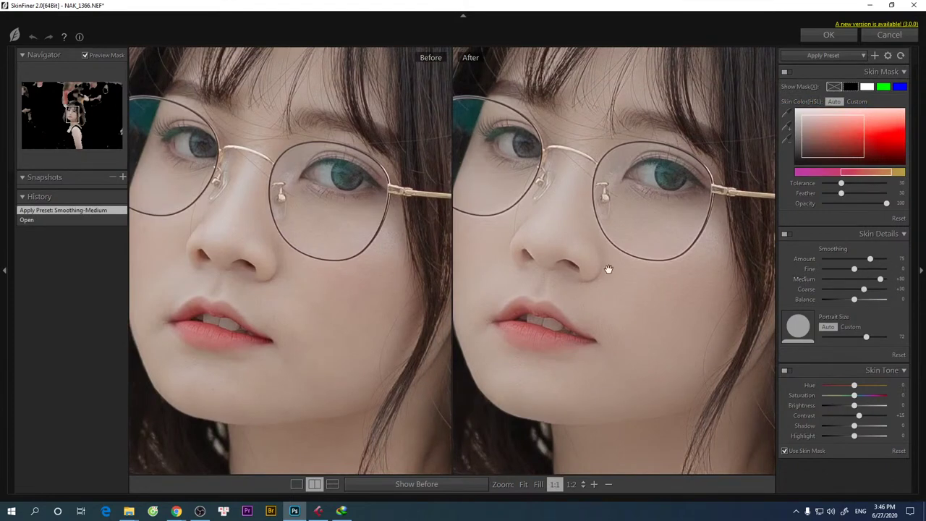
{"action": "left_click_drag", "start_coordinate": [591, 258], "coordinate": [612, 271]}
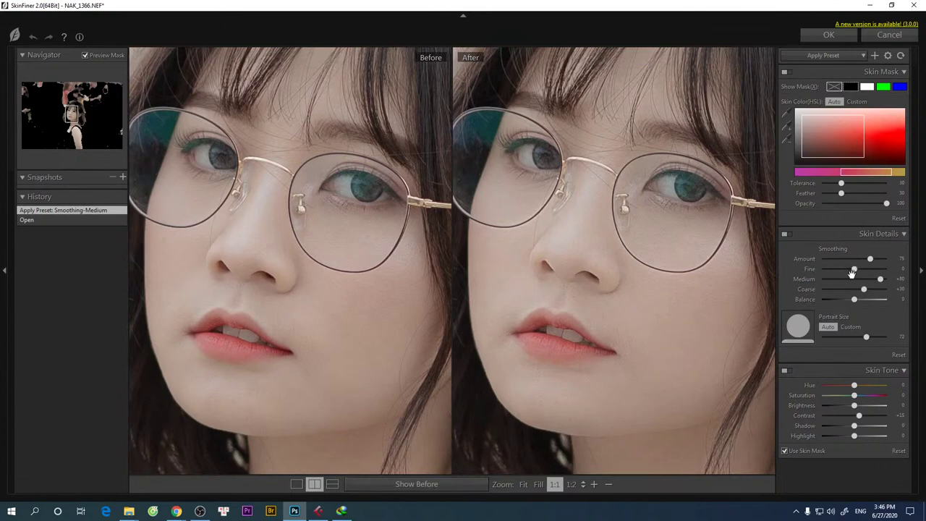
{"action": "key", "text": "ctrl+0"}
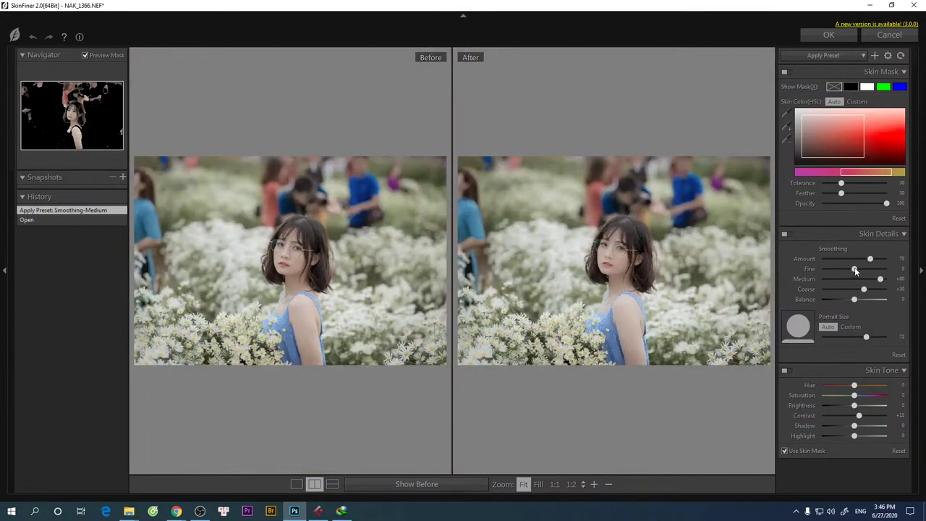
{"action": "left_click", "coordinate": [633, 271]}
{"action": "left_click_drag", "start_coordinate": [573, 233], "coordinate": [713, 337]}
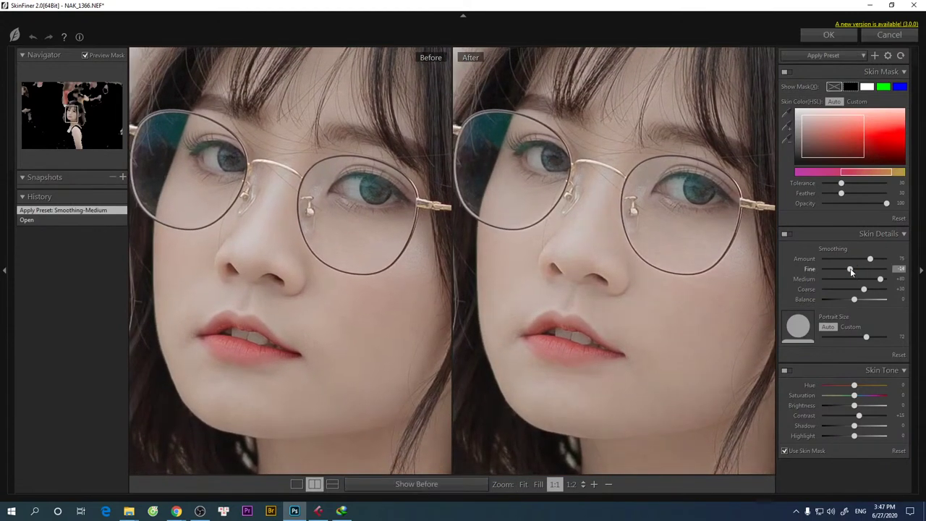
- Lower Fine smoothing to -14 and accept the result
{"action": "left_click", "coordinate": [851, 269]}
{"action": "left_click_drag", "start_coordinate": [571, 249], "coordinate": [626, 272]}
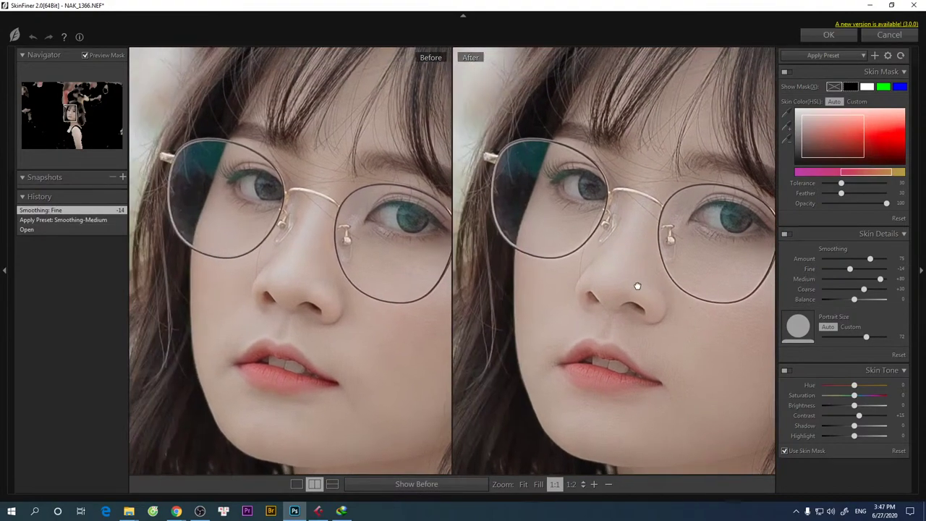
{"action": "scroll", "coordinate": [626, 271], "scroll_direction": "down", "scroll_amount": 2}
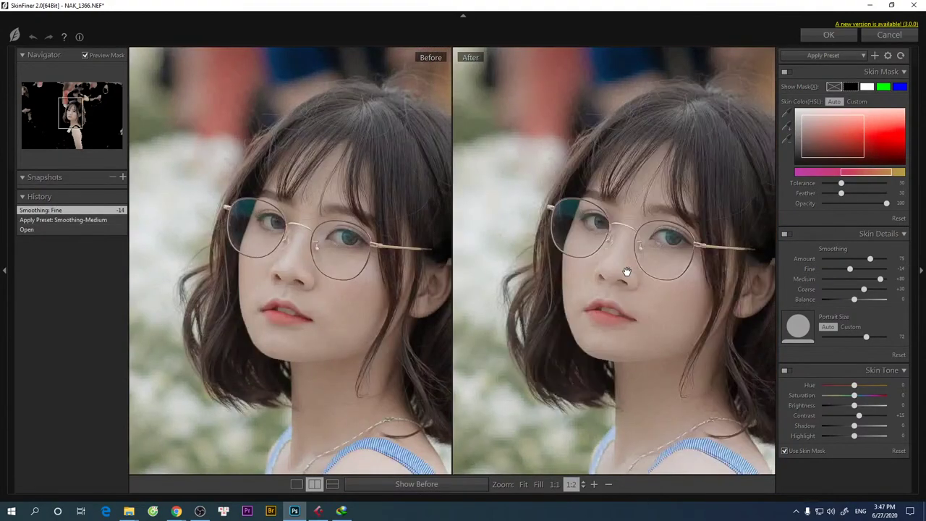
{"action": "scroll", "coordinate": [627, 272], "scroll_direction": "up", "scroll_amount": 2}
{"action": "scroll", "coordinate": [626, 272], "scroll_direction": "up", "scroll_amount": 1}
{"action": "scroll", "coordinate": [626, 271], "scroll_direction": "down", "scroll_amount": 3}
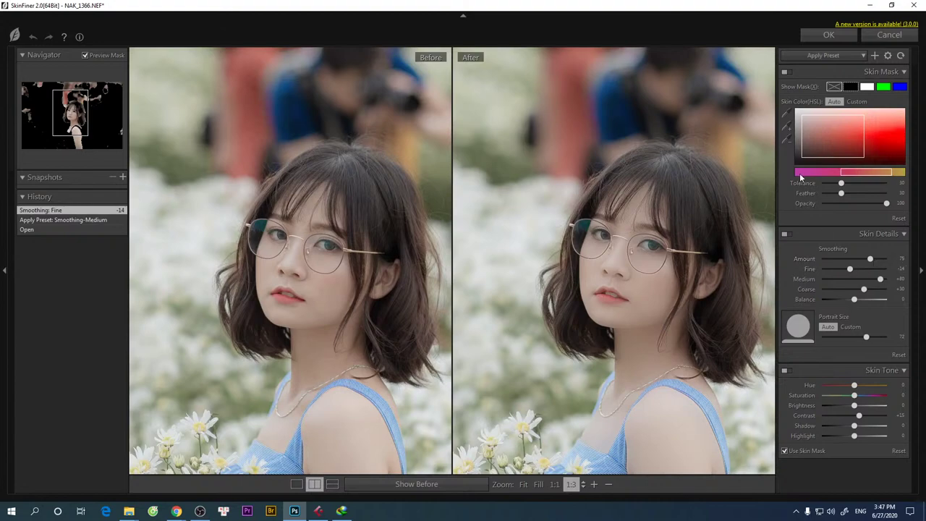
{"action": "left_click", "coordinate": [829, 35]}
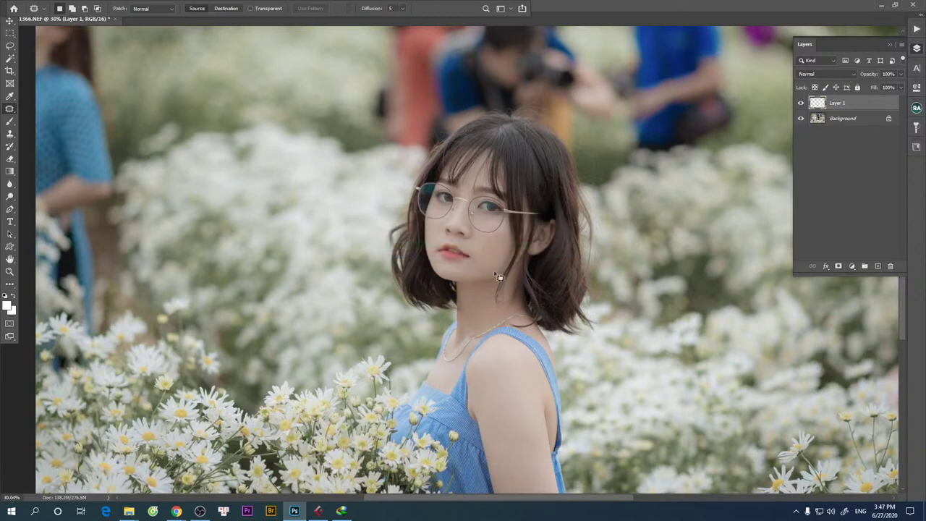
- Add a layer mask to Layer 1 and invert it to black
{"action": "scroll", "coordinate": [498, 236], "scroll_direction": "up", "scroll_amount": 2}
{"action": "scroll", "coordinate": [477, 249], "scroll_direction": "up", "scroll_amount": 2}
{"action": "scroll", "coordinate": [448, 271], "scroll_direction": "up", "scroll_amount": 2}
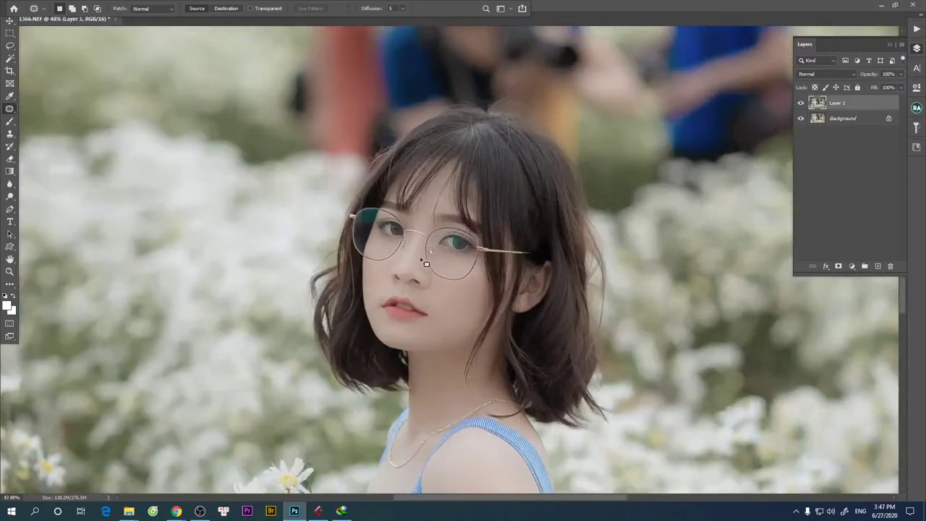
{"action": "scroll", "coordinate": [423, 293], "scroll_direction": "up", "scroll_amount": 2}
{"action": "scroll", "coordinate": [422, 293], "scroll_direction": "down", "scroll_amount": 3}
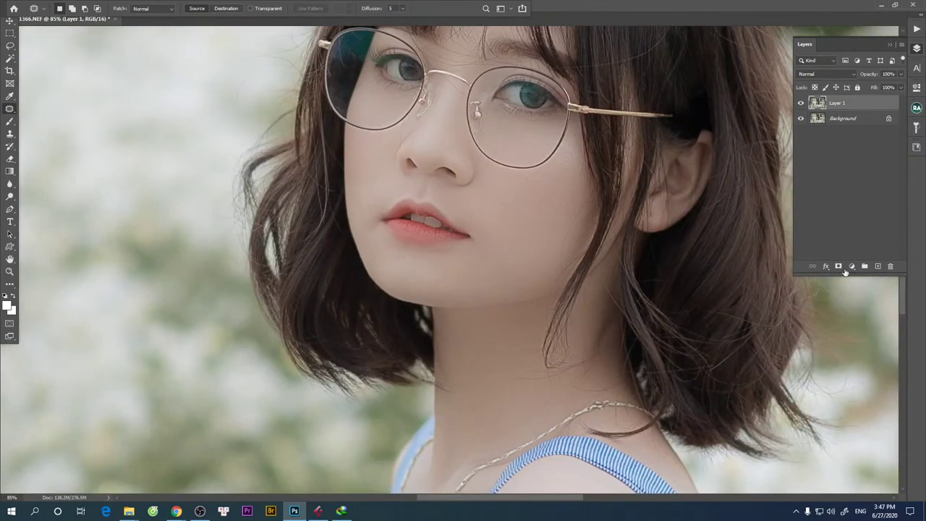
{"action": "left_click", "coordinate": [841, 268]}
{"action": "key", "text": "ctrl+i"}
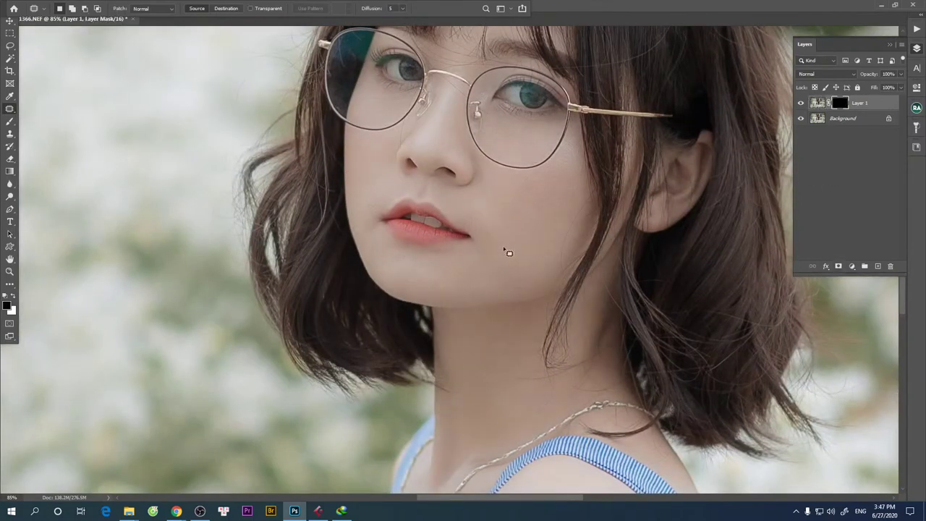
- Set up a white brush at 23% flow, then merge all layers into the Background
{"action": "key", "text": "b"}
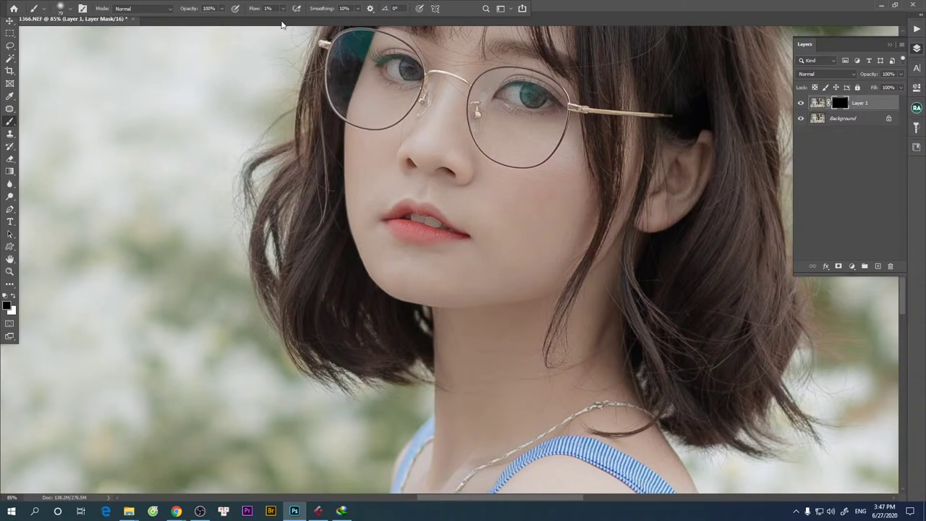
{"action": "left_click", "coordinate": [283, 8]}
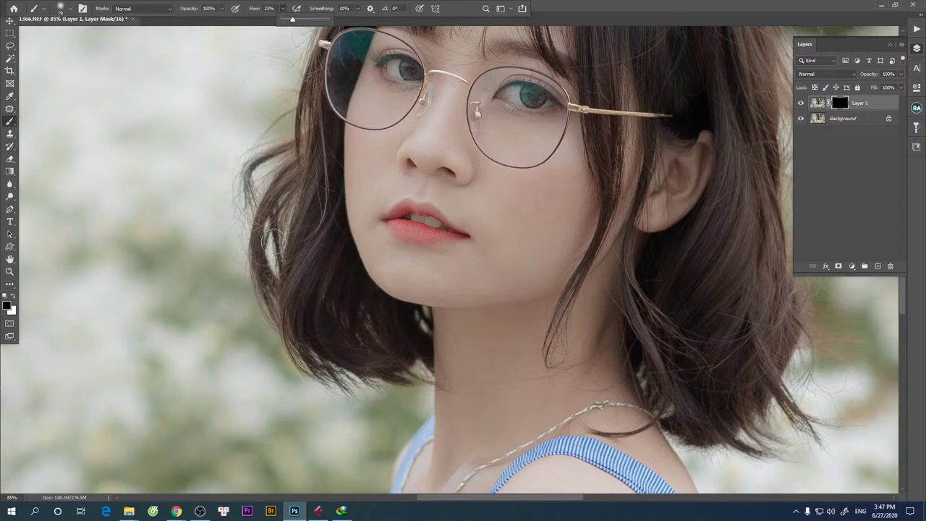
{"action": "left_click", "coordinate": [13, 296]}
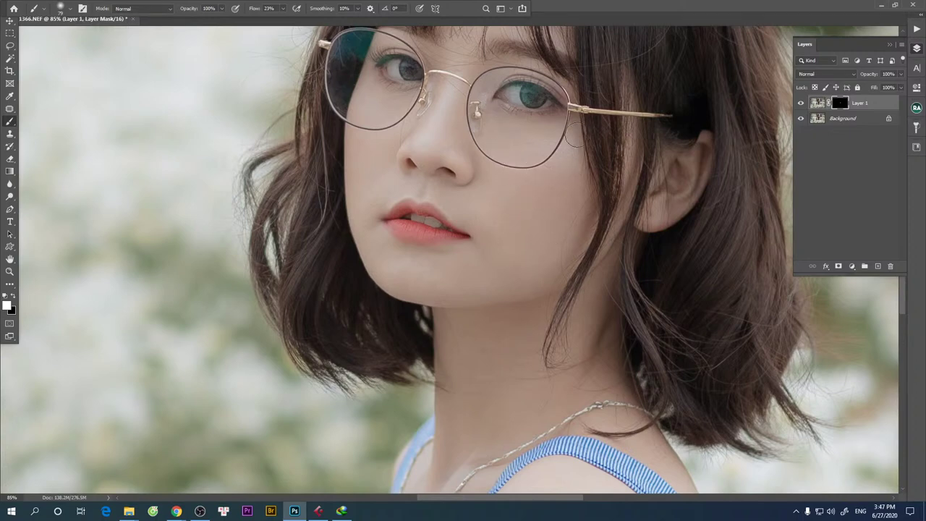
{"action": "scroll", "coordinate": [538, 207], "scroll_direction": "up", "scroll_amount": 5}
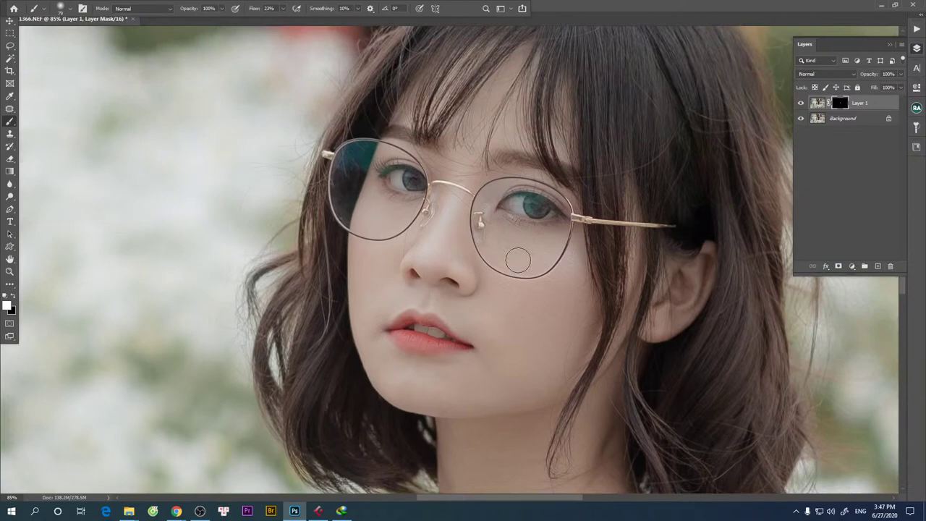
{"action": "key", "text": "ctrl+e"}
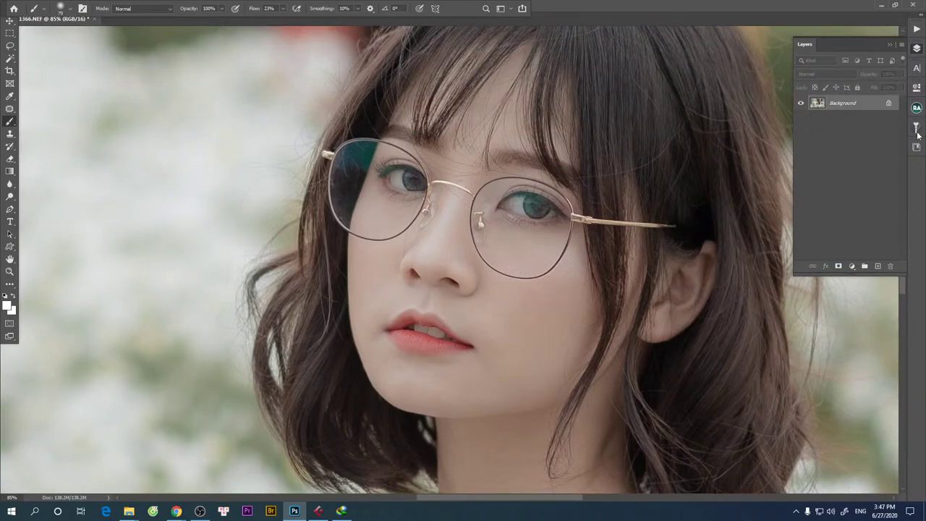
- Start the LÀM ĐẸP DA CAO CẤP routine from the Học nhiếp ảnh online panel and dismiss its note
{"action": "left_click", "coordinate": [916, 129]}
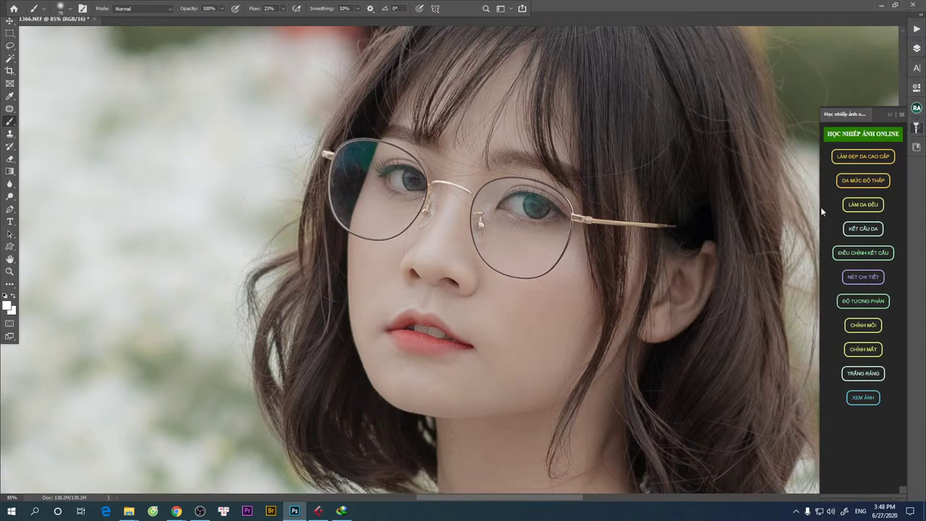
{"action": "scroll", "coordinate": [495, 219], "scroll_direction": "down", "scroll_amount": 2}
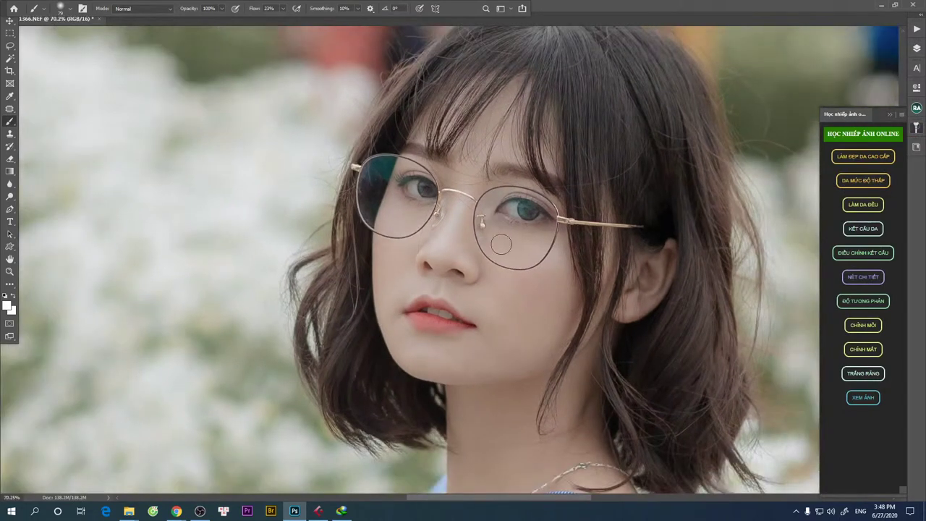
{"action": "left_click", "coordinate": [863, 156]}
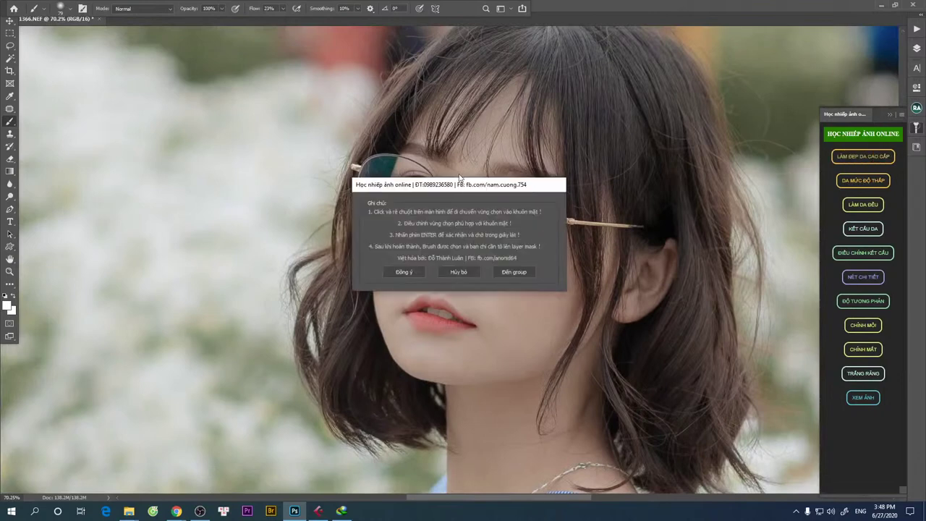
{"action": "left_click_drag", "start_coordinate": [460, 181], "coordinate": [585, 99]}
{"action": "left_click", "coordinate": [538, 189]}
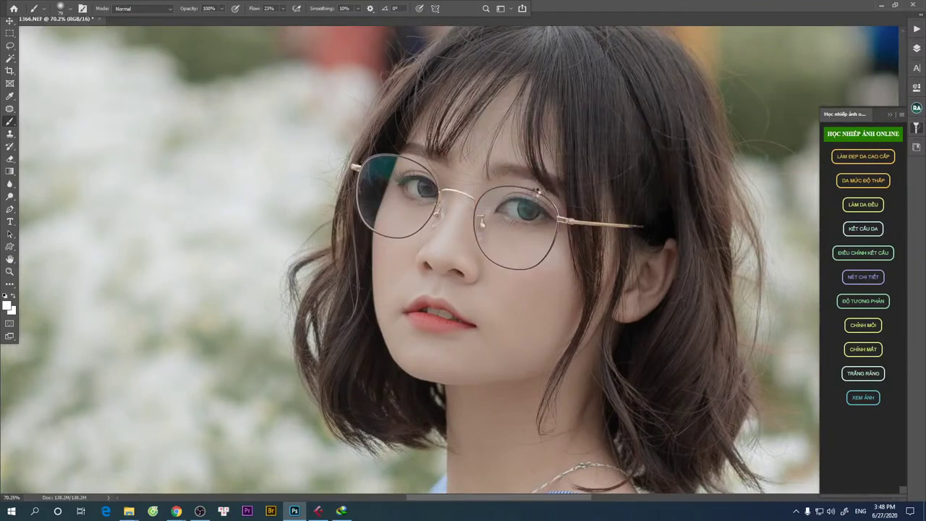
- Fit the oval to the face's width and chin, then confirm the face area
{"action": "scroll", "coordinate": [465, 193], "scroll_direction": "down", "scroll_amount": 3}
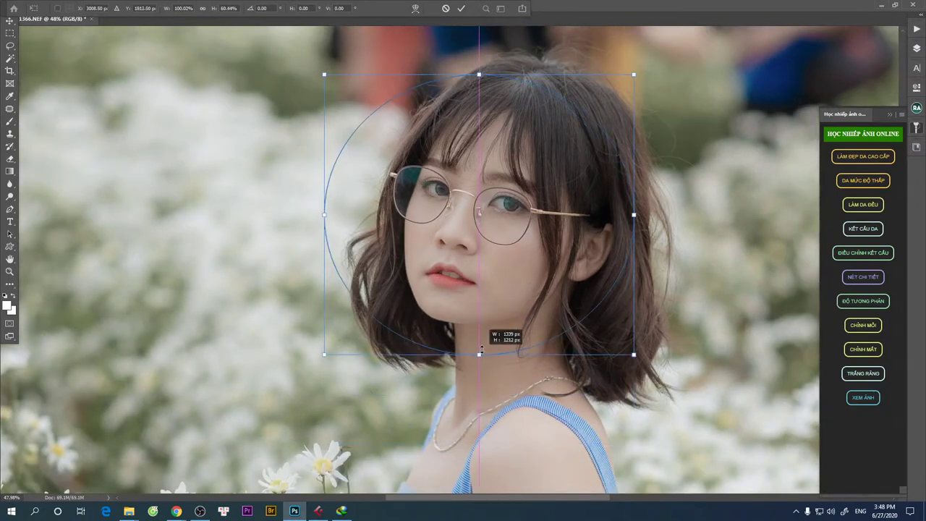
{"action": "left_click_drag", "start_coordinate": [479, 445], "coordinate": [479, 320]}
{"action": "left_click_drag", "start_coordinate": [322, 195], "coordinate": [413, 197]}
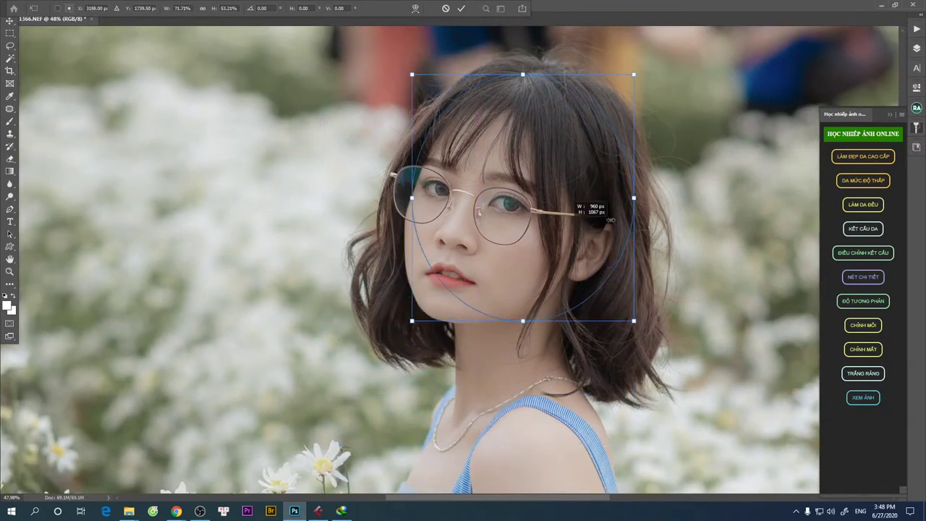
{"action": "mouse_move", "coordinate": [633, 197]}
{"action": "left_mouse_down"}
{"action": "mouse_move", "coordinate": [605, 198]}
{"action": "mouse_move", "coordinate": [557, 236]}
{"action": "left_mouse_up"}
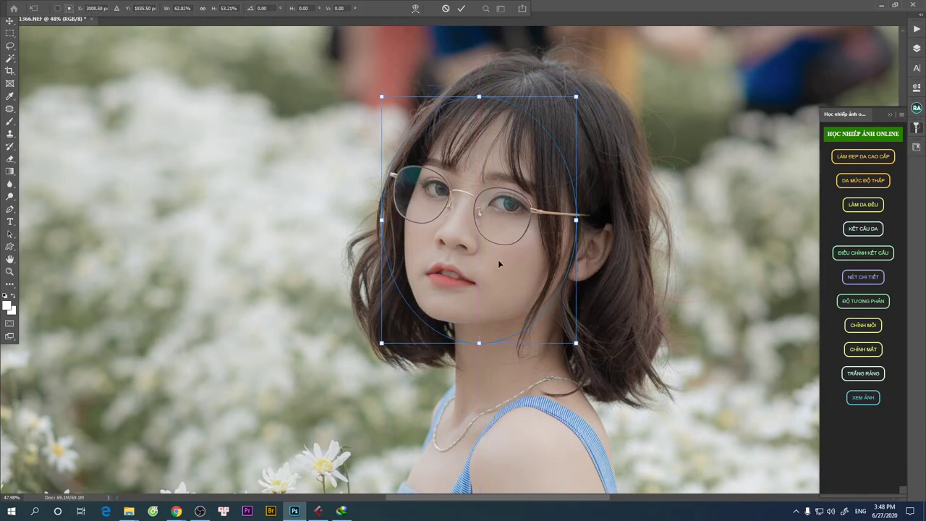
{"action": "key", "text": "b"}
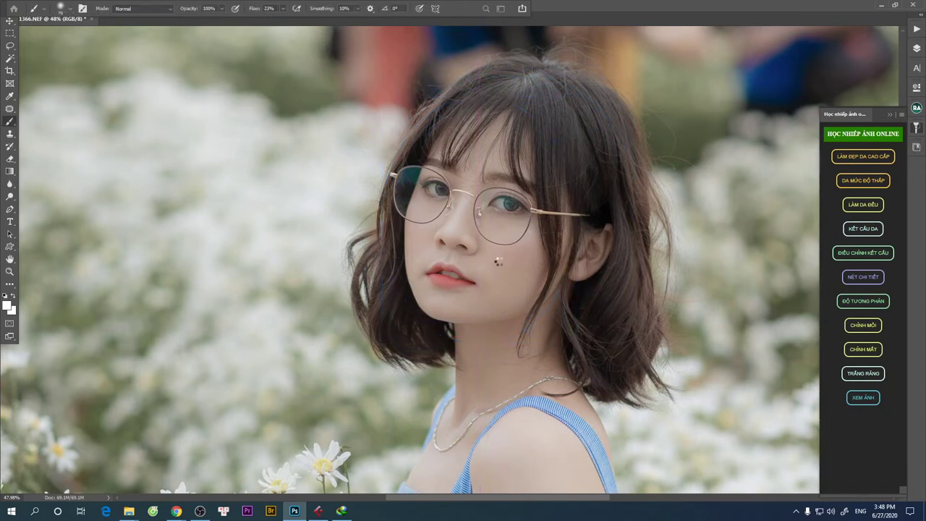
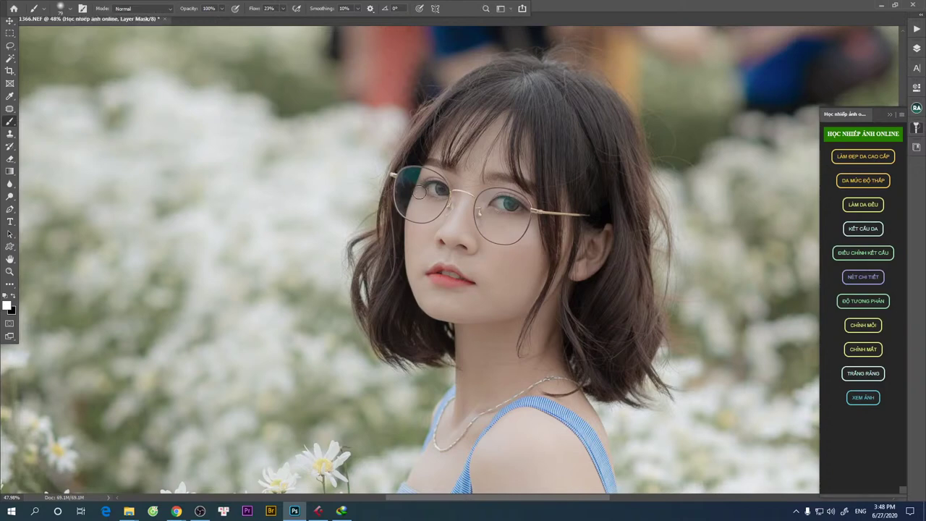
- Lower the brush flow from 23% via 14% to 5% and zoom in on the face
{"action": "left_click", "coordinate": [283, 8]}
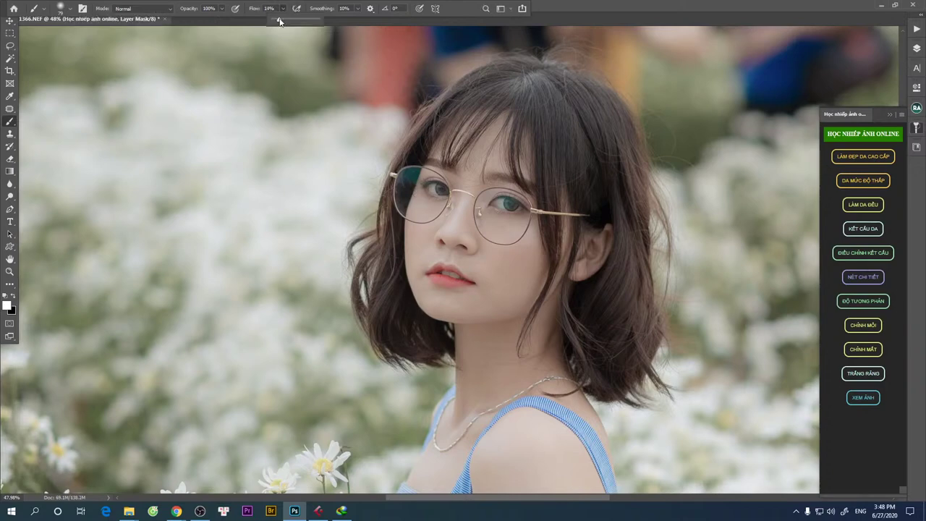
{"action": "left_click", "coordinate": [243, 8]}
{"action": "type", "text": "15"}
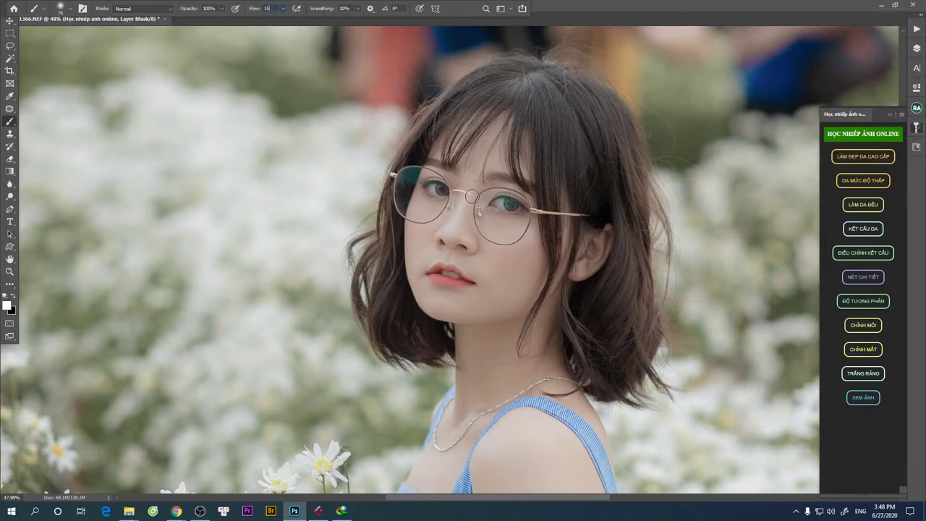
{"action": "scroll", "coordinate": [472, 196], "scroll_direction": "up", "scroll_amount": 3}
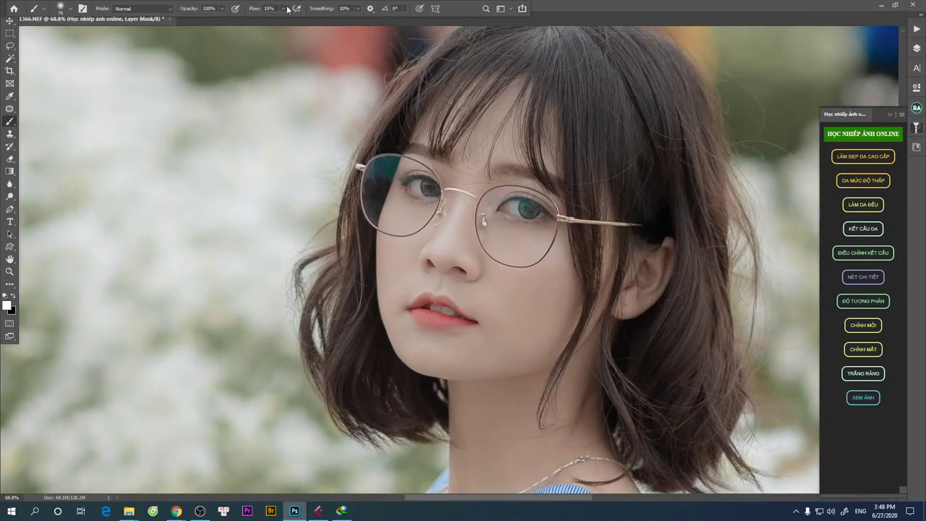
{"action": "left_click", "coordinate": [284, 9]}
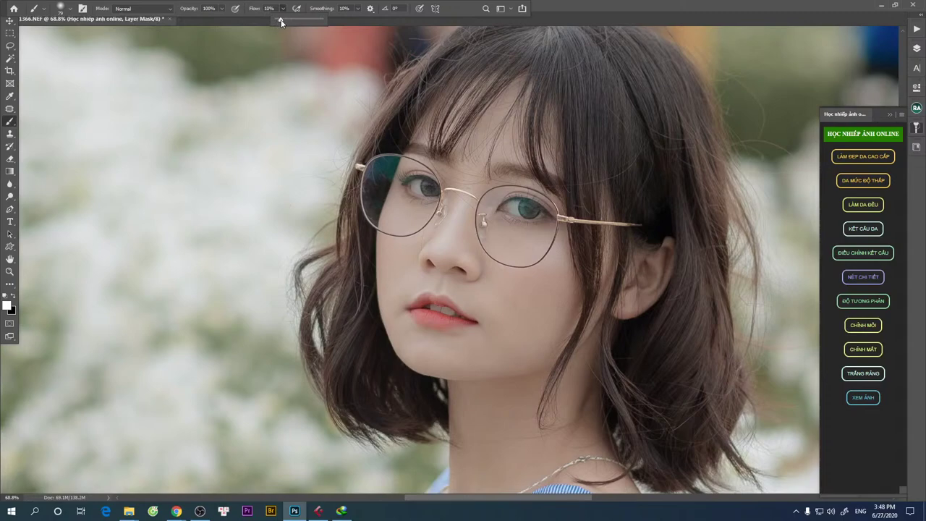
{"action": "scroll", "coordinate": [454, 193], "scroll_direction": "up", "scroll_amount": 2}
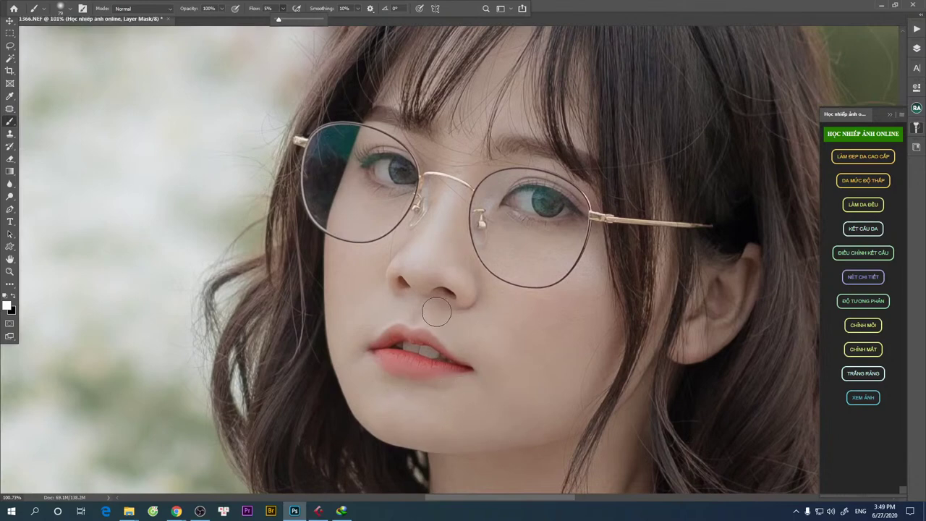
- Softly paint the mask under the right eye and across the cheek at 5% flow
{"action": "left_click", "coordinate": [505, 220]}
{"action": "left_click_drag", "start_coordinate": [521, 241], "coordinate": [500, 236]}
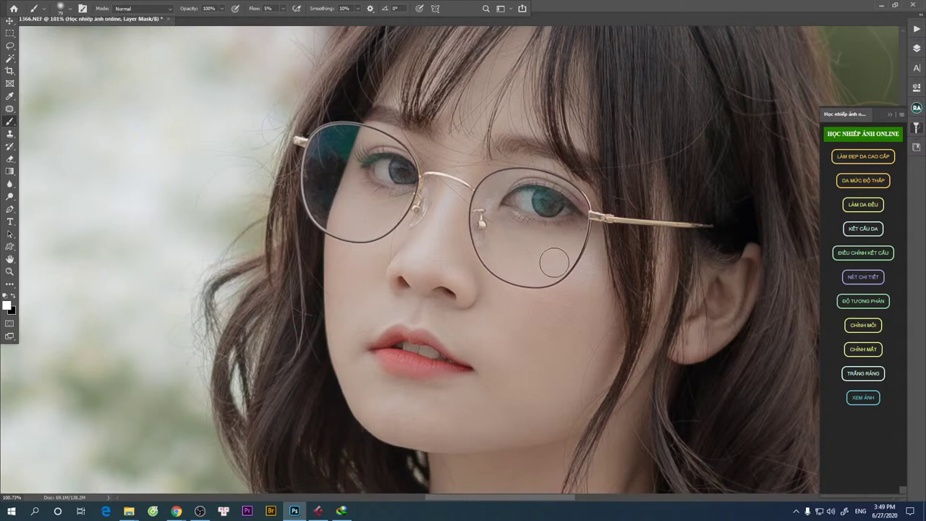
{"action": "mouse_move", "coordinate": [500, 235]}
{"action": "left_mouse_down"}
{"action": "mouse_move", "coordinate": [499, 275]}
{"action": "mouse_move", "coordinate": [532, 304]}
{"action": "left_mouse_up"}
{"action": "key", "text": "space"}
{"action": "left_click_drag", "start_coordinate": [465, 278], "coordinate": [447, 225]}
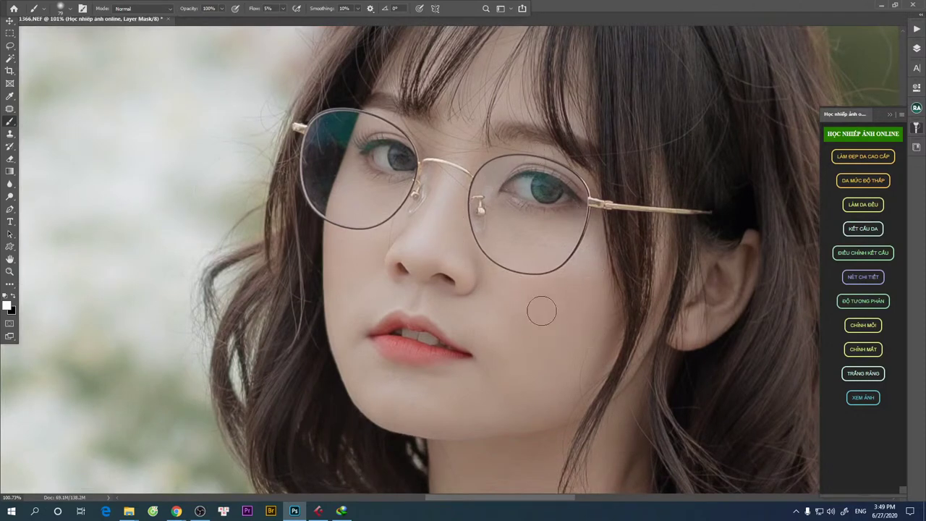
{"action": "left_click_drag", "start_coordinate": [500, 248], "coordinate": [474, 185]}
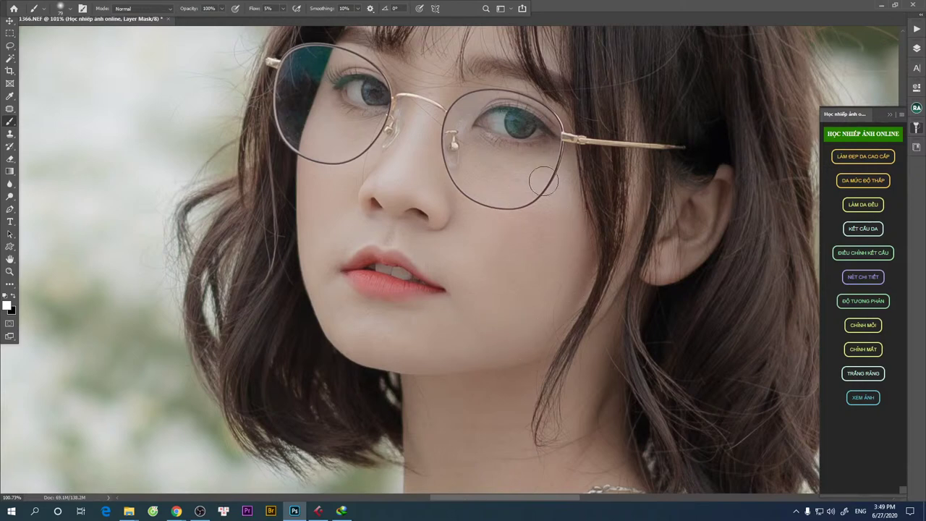
{"action": "left_click_drag", "start_coordinate": [466, 132], "coordinate": [501, 206]}
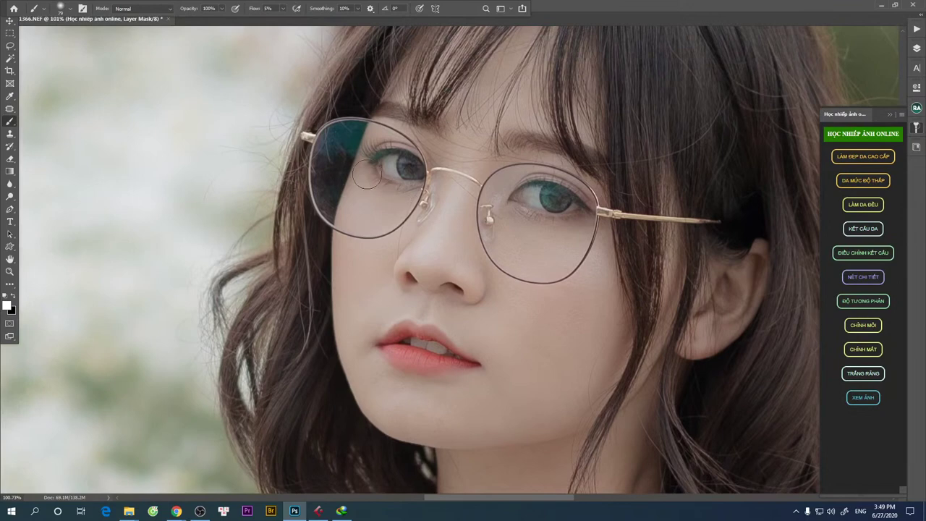
- Check the whole photo, shrink the brush for the lip corner, and show the Layers list
{"action": "scroll", "coordinate": [354, 213], "scroll_direction": "down", "scroll_amount": 2}
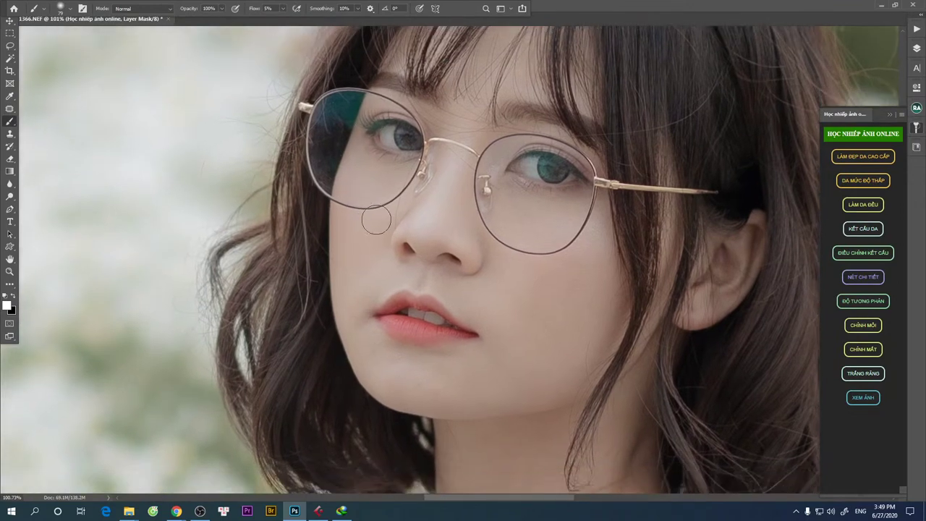
{"action": "scroll", "coordinate": [357, 290], "scroll_direction": "down", "scroll_amount": 3}
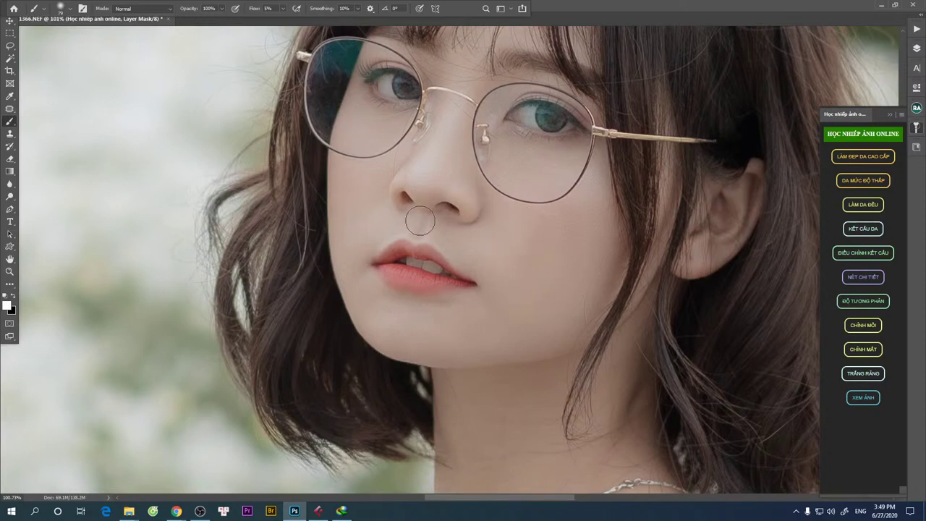
{"action": "key", "text": "ctrl+minus"}
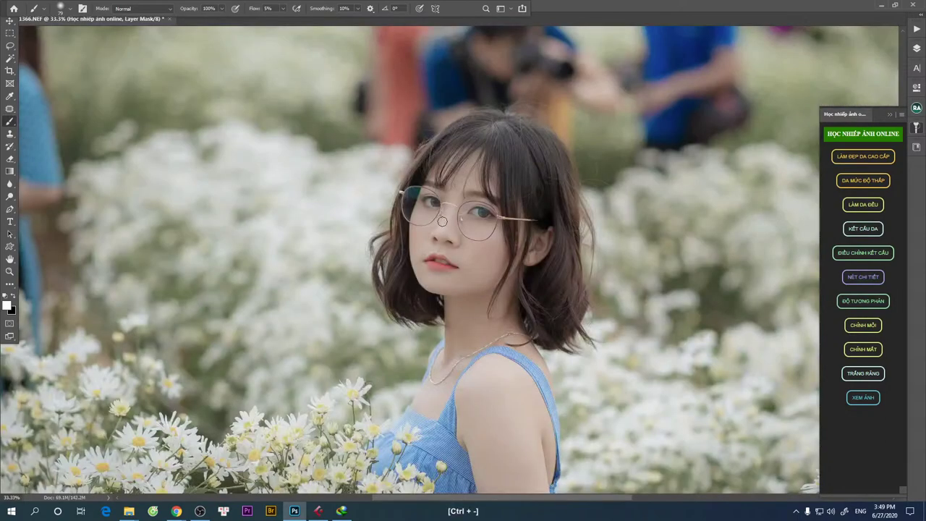
{"action": "key", "text": "ctrl+equal"}
{"action": "key", "text": "ctrl+equal"}
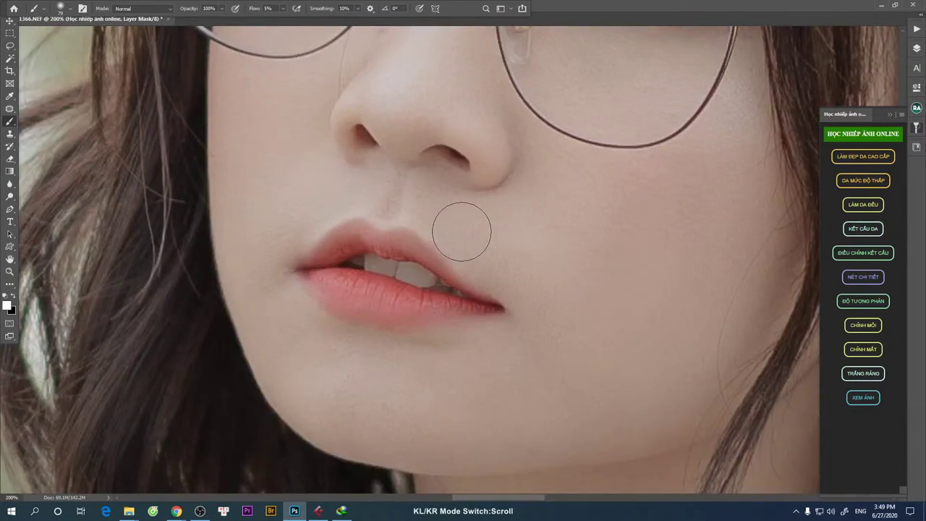
{"action": "key", "text": "bracketleft"}
{"action": "key", "text": "bracketleft"}
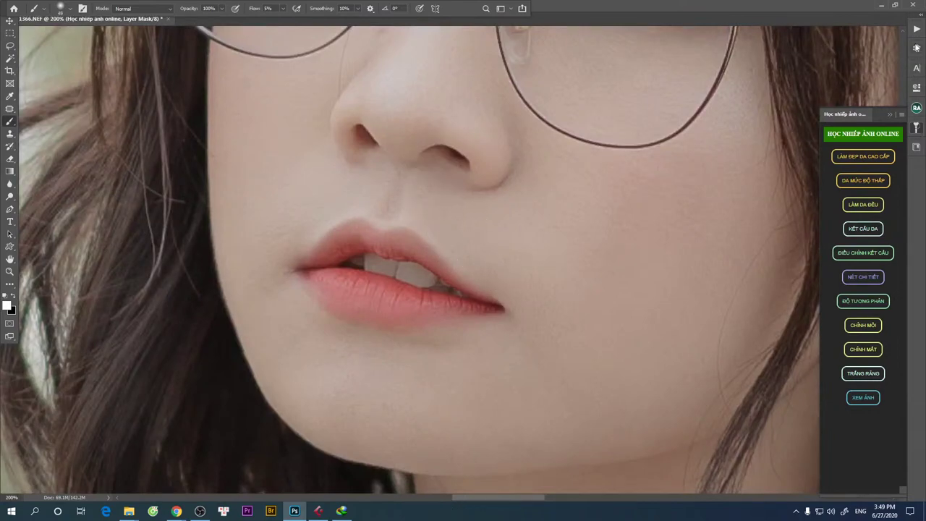
{"action": "left_click", "coordinate": [916, 48]}
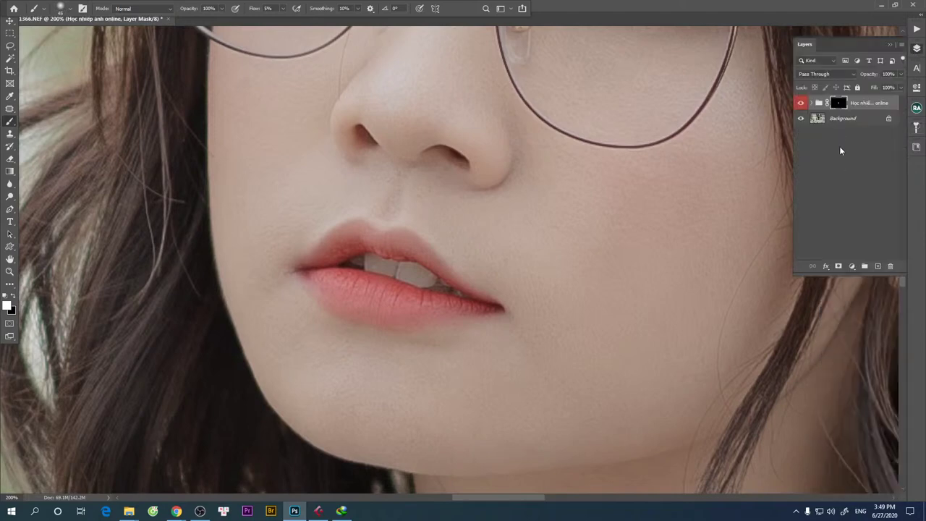
- Pan and zoom to inspect the chin, eyes and glasses after the mask painting
{"action": "left_click", "coordinate": [796, 511]}
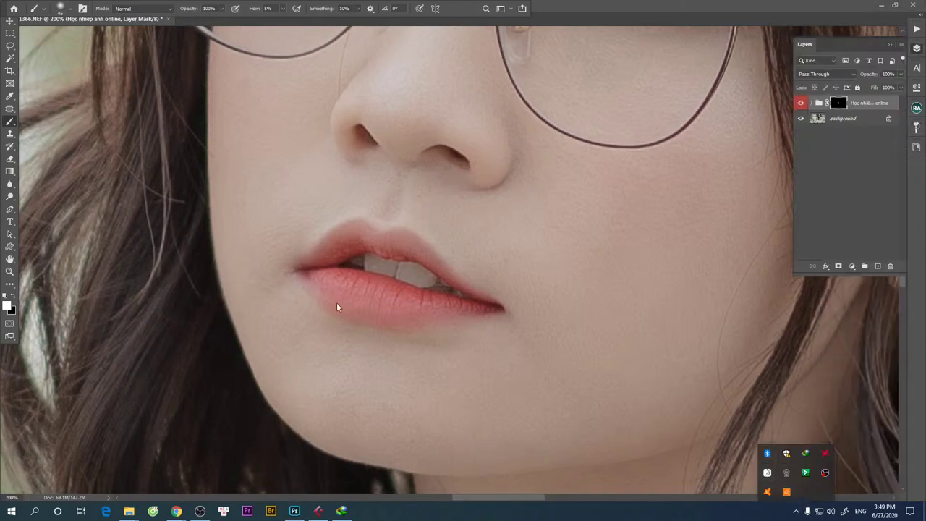
{"action": "left_click", "coordinate": [346, 343]}
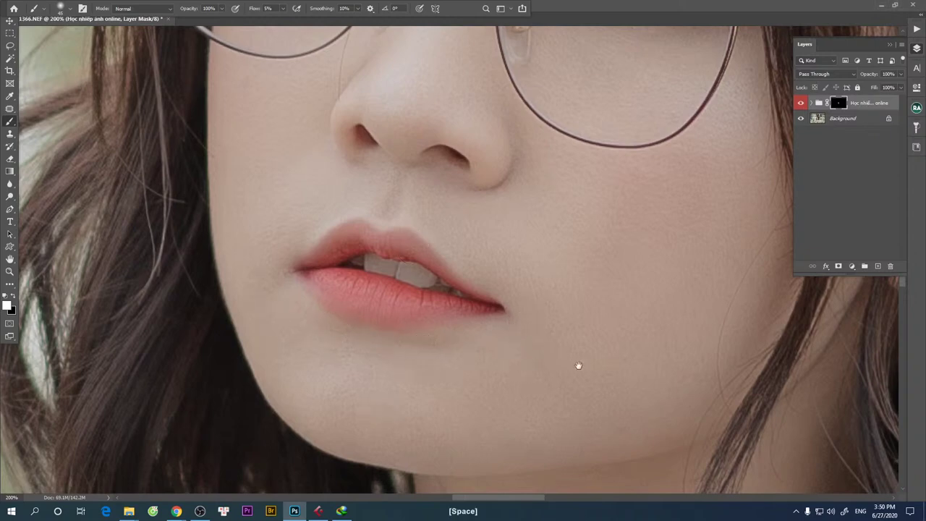
{"action": "left_click_drag", "start_coordinate": [578, 366], "coordinate": [535, 292]}
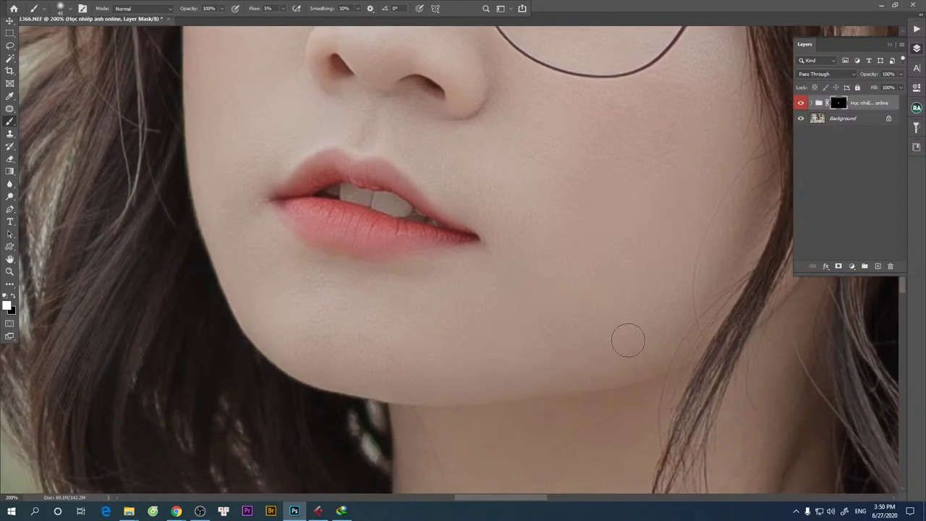
{"action": "key", "text": "alt"}
{"action": "mouse_move", "coordinate": [578, 305]}
{"action": "left_mouse_down"}
{"action": "mouse_move", "coordinate": [523, 337]}
{"action": "mouse_move", "coordinate": [558, 258]}
{"action": "mouse_move", "coordinate": [593, 246]}
{"action": "mouse_move", "coordinate": [510, 211]}
{"action": "mouse_move", "coordinate": [502, 230]}
{"action": "mouse_move", "coordinate": [544, 249]}
{"action": "mouse_move", "coordinate": [539, 243]}
{"action": "left_mouse_up"}
{"action": "key", "text": "alt"}
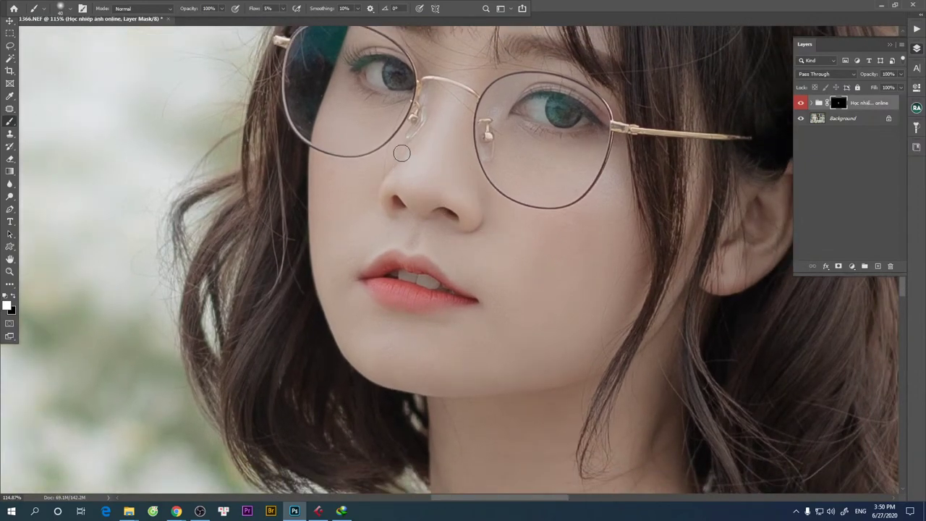
{"action": "left_click_drag", "start_coordinate": [431, 131], "coordinate": [413, 248]}
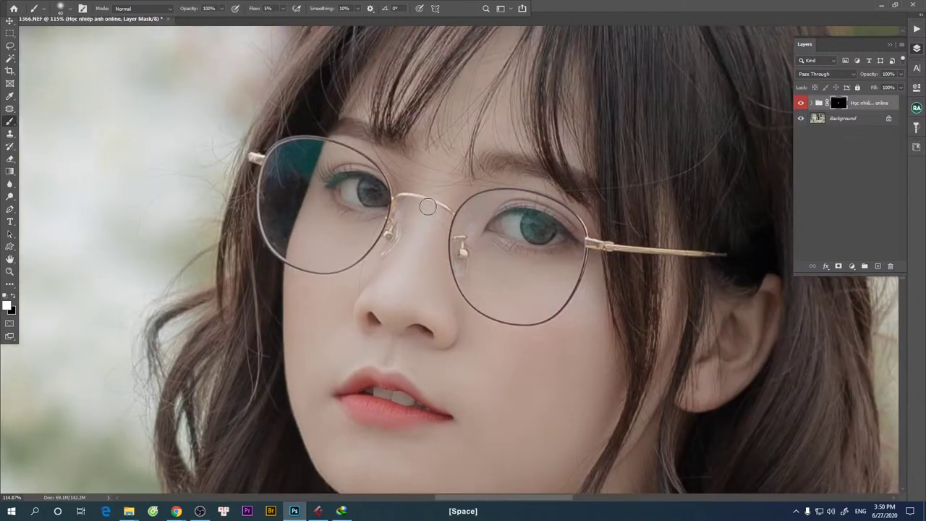
- Toggle the retouching group off and back on to compare before and after
{"action": "left_click", "coordinate": [801, 103]}
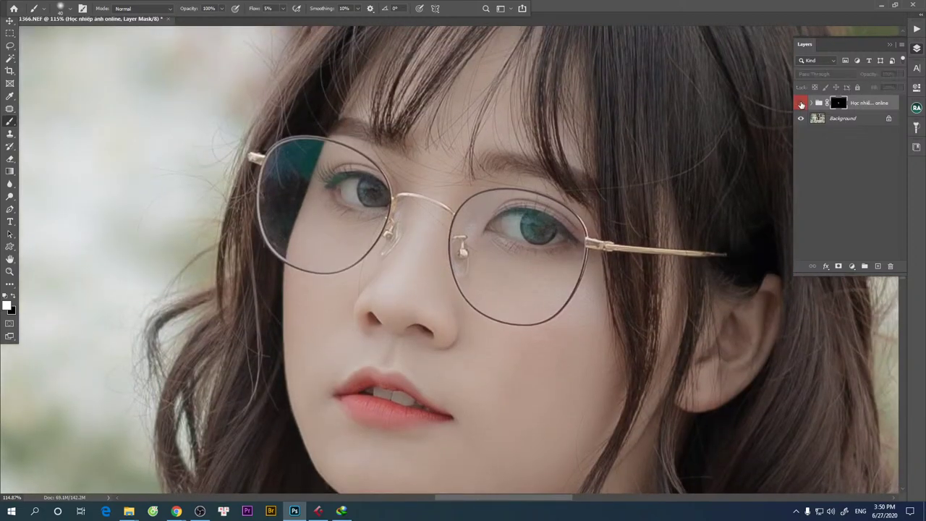
{"action": "left_click", "coordinate": [801, 103]}
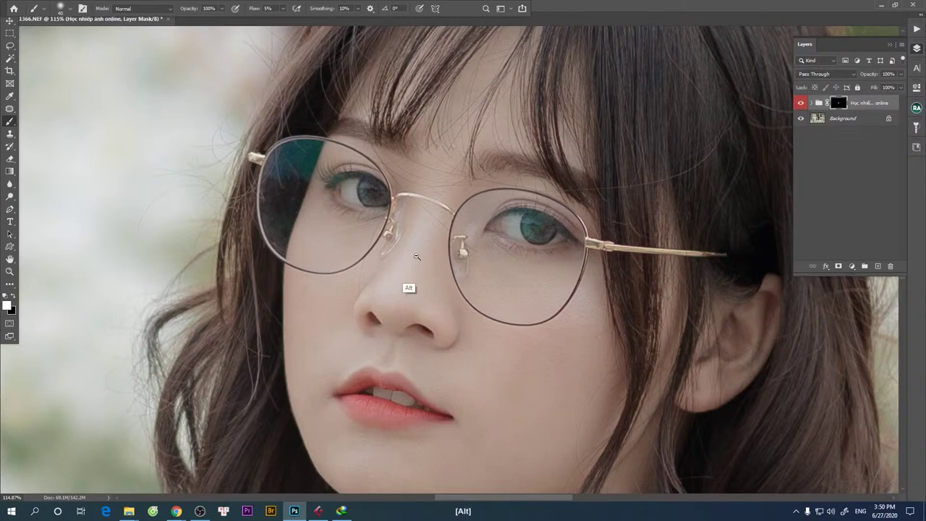
{"action": "scroll", "coordinate": [433, 230], "scroll_direction": "down", "scroll_amount": 4}
{"action": "scroll", "coordinate": [433, 230], "scroll_direction": "down", "scroll_amount": 1}
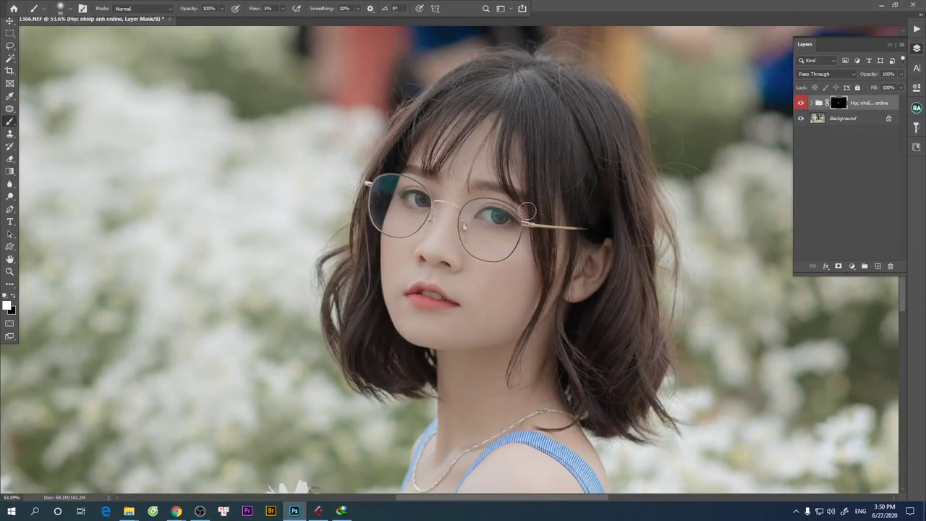
- Smooth the upper arm skin on the mask, then stamp all visible layers into Layer 1
{"action": "left_click_drag", "start_coordinate": [529, 286], "coordinate": [529, 181]}
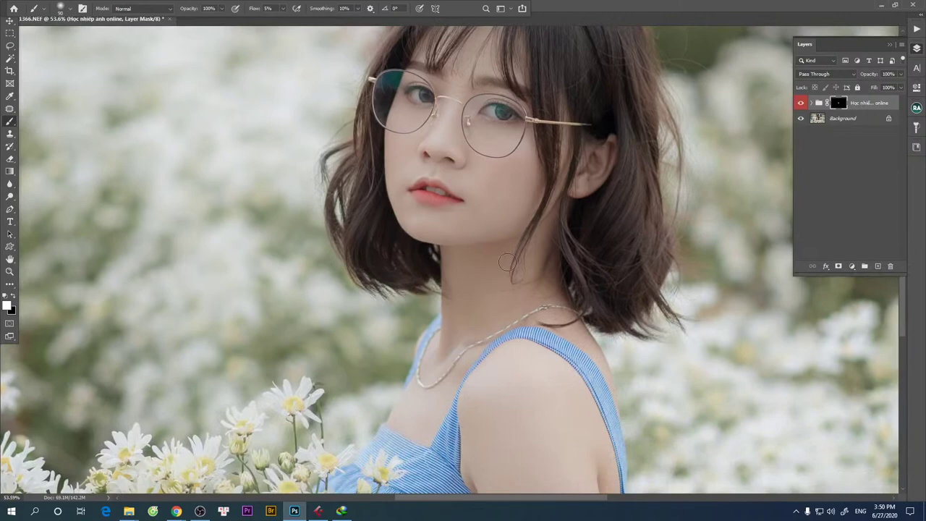
{"action": "left_click_drag", "start_coordinate": [499, 269], "coordinate": [504, 209]}
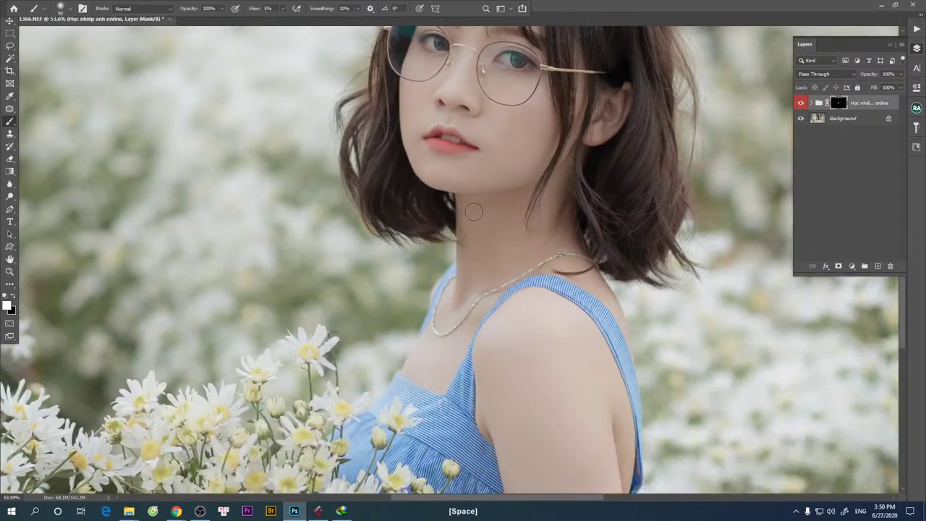
{"action": "left_click_drag", "start_coordinate": [490, 366], "coordinate": [495, 209]}
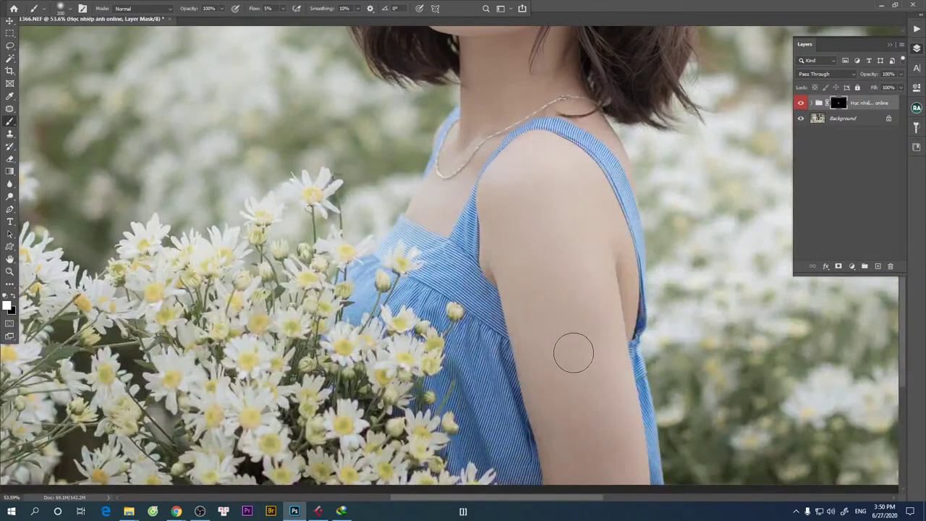
{"action": "mouse_move", "coordinate": [573, 353]}
{"action": "left_mouse_down"}
{"action": "mouse_move", "coordinate": [605, 467]}
{"action": "mouse_move", "coordinate": [575, 274]}
{"action": "mouse_move", "coordinate": [533, 223]}
{"action": "mouse_move", "coordinate": [531, 200]}
{"action": "mouse_move", "coordinate": [504, 268]}
{"action": "mouse_move", "coordinate": [512, 178]}
{"action": "mouse_move", "coordinate": [535, 326]}
{"action": "mouse_move", "coordinate": [478, 133]}
{"action": "mouse_move", "coordinate": [473, 210]}
{"action": "left_mouse_up"}
{"action": "key", "text": "["}
{"action": "key", "text": "["}
{"action": "key", "text": "["}
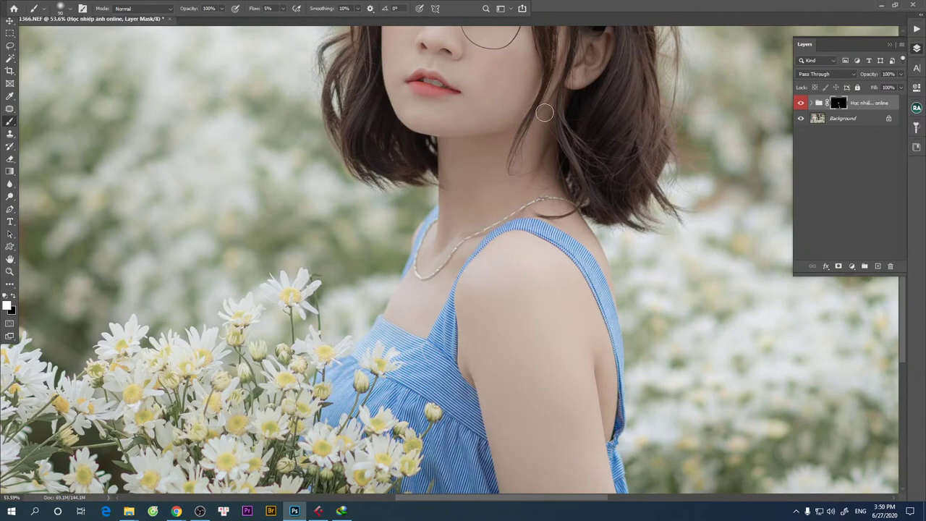
{"action": "scroll", "coordinate": [544, 112], "scroll_direction": "down", "scroll_amount": 2}
{"action": "left_click_drag", "start_coordinate": [544, 112], "coordinate": [526, 293]}
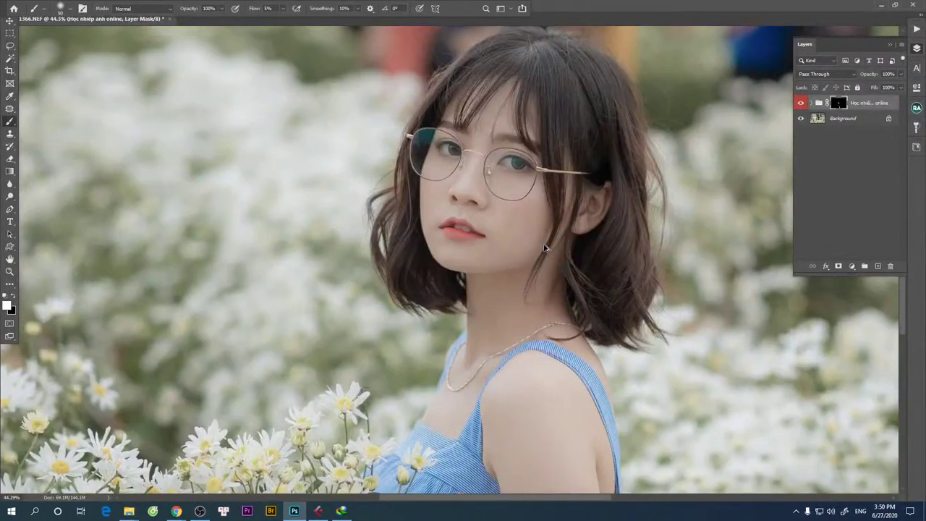
{"action": "key", "text": "ctrl+shift+alt+e"}
{"action": "scroll", "coordinate": [479, 198], "scroll_direction": "down", "scroll_amount": 2}
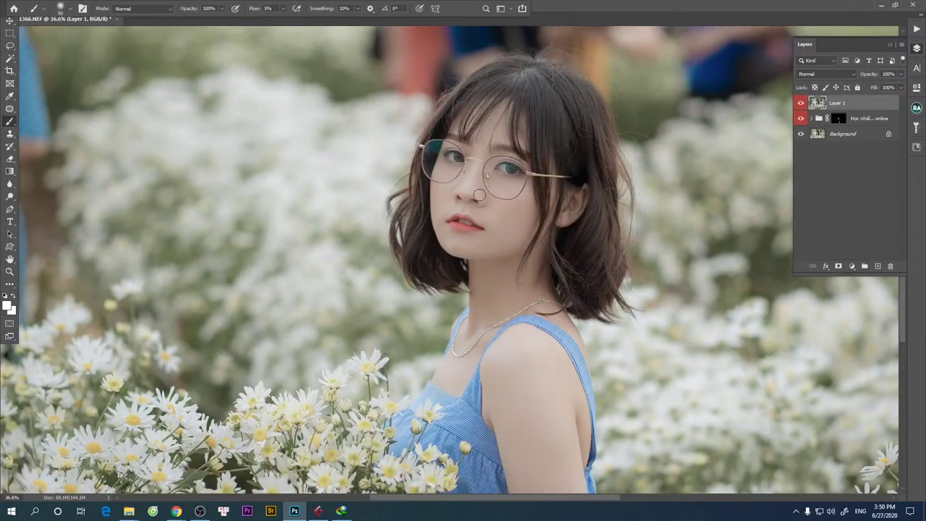
- Open the Liquify filter on Layer 1 for face-aware reshaping
{"action": "scroll", "coordinate": [479, 195], "scroll_direction": "down", "scroll_amount": 1}
{"action": "scroll", "coordinate": [492, 202], "scroll_direction": "down", "scroll_amount": 1}
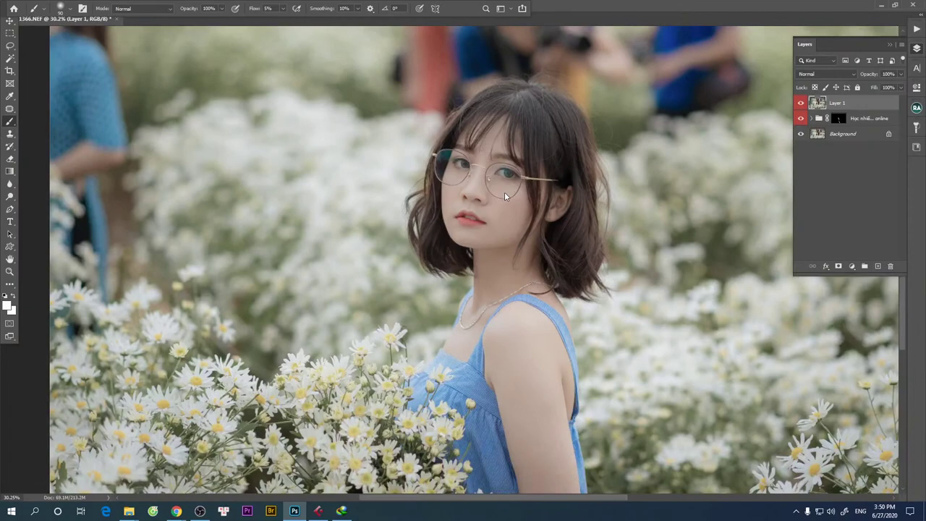
{"action": "key", "text": "ctrl+shift+x"}
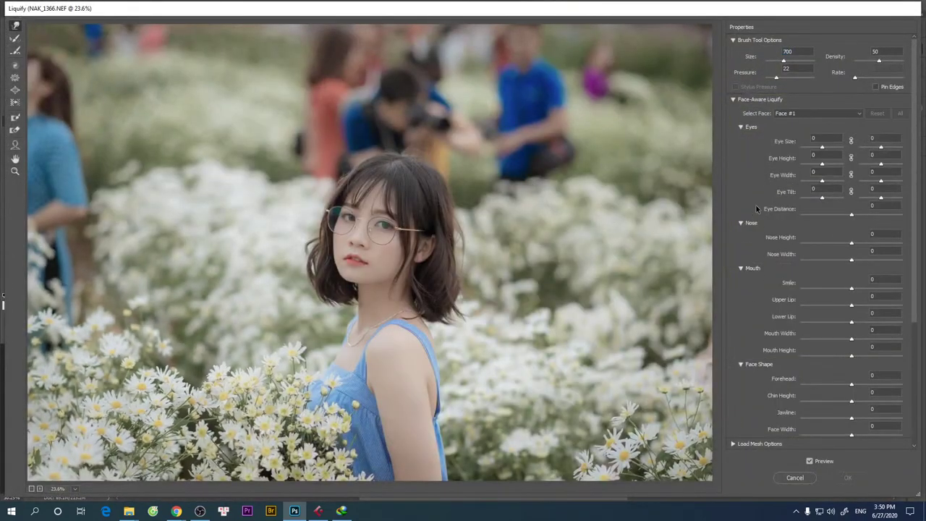
{"action": "scroll", "coordinate": [379, 264], "scroll_direction": "up", "scroll_amount": 1}
{"action": "scroll", "coordinate": [380, 261], "scroll_direction": "up", "scroll_amount": 1}
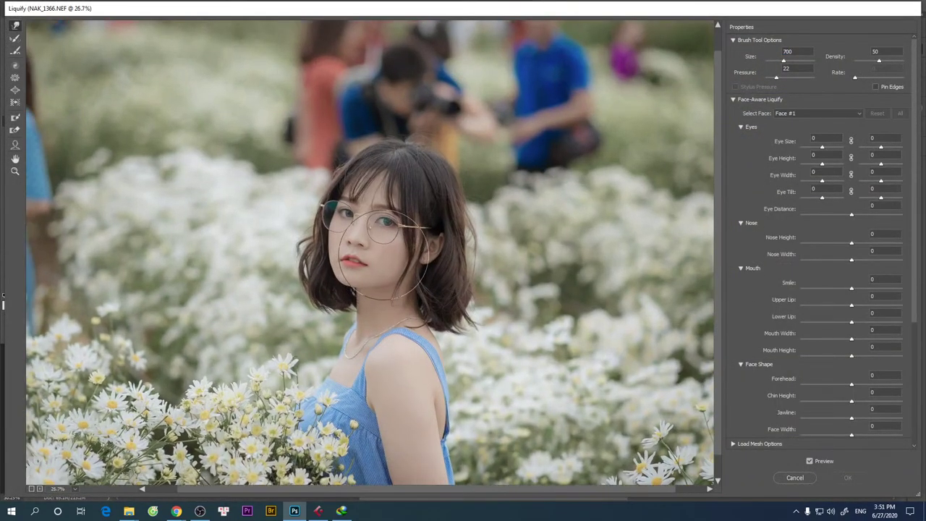
{"action": "scroll", "coordinate": [383, 250], "scroll_direction": "up", "scroll_amount": 1}
{"action": "scroll", "coordinate": [381, 250], "scroll_direction": "up", "scroll_amount": 1}
{"action": "scroll", "coordinate": [322, 257], "scroll_direction": "up", "scroll_amount": 1}
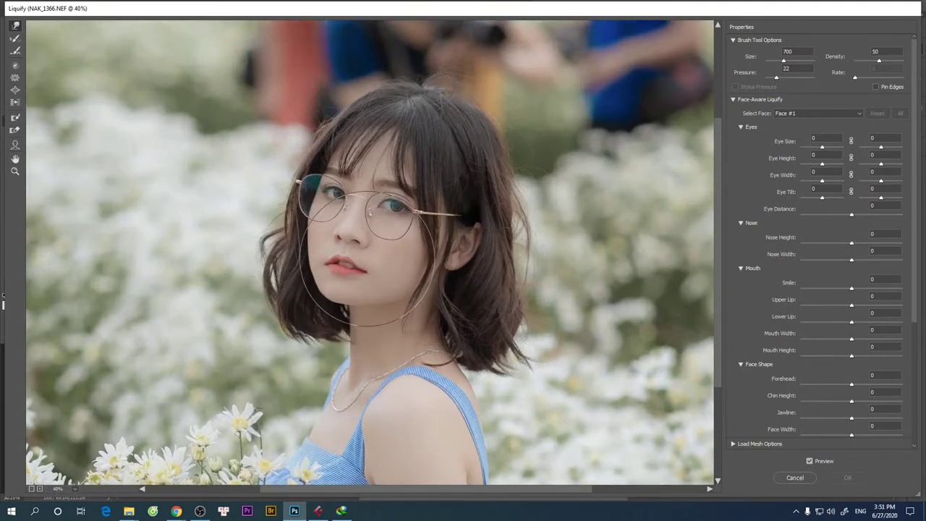
{"action": "scroll", "coordinate": [362, 239], "scroll_direction": "down", "scroll_amount": 1}
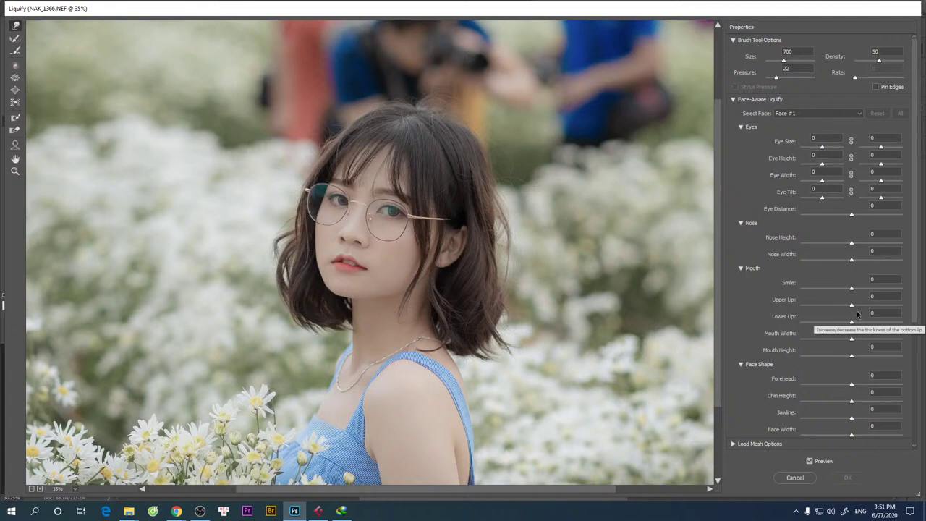
- Set Smile to 27 and fine-tune the Upper and Lower Lip thickness
{"action": "left_click_drag", "start_coordinate": [851, 306], "coordinate": [880, 306]}
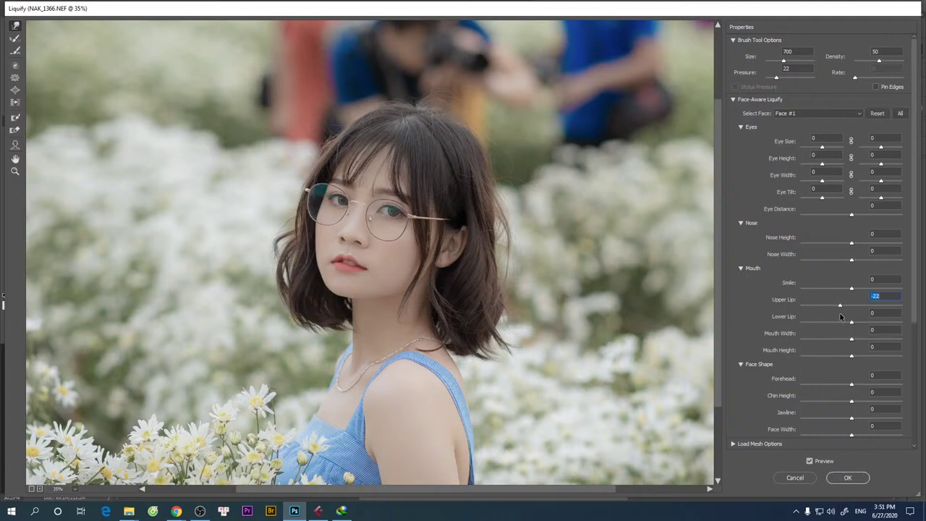
{"action": "left_click_drag", "start_coordinate": [840, 313], "coordinate": [846, 295]}
{"action": "mouse_move", "coordinate": [826, 290]}
{"action": "left_mouse_down"}
{"action": "mouse_move", "coordinate": [899, 277]}
{"action": "mouse_move", "coordinate": [809, 287]}
{"action": "mouse_move", "coordinate": [901, 288]}
{"action": "left_mouse_up"}
{"action": "type", "text": "0"}
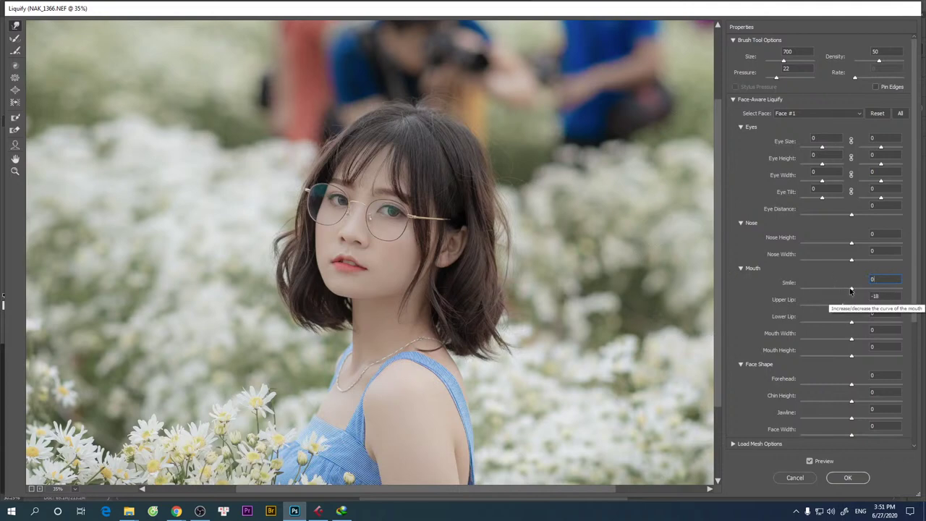
{"action": "left_click_drag", "start_coordinate": [852, 290], "coordinate": [868, 288]}
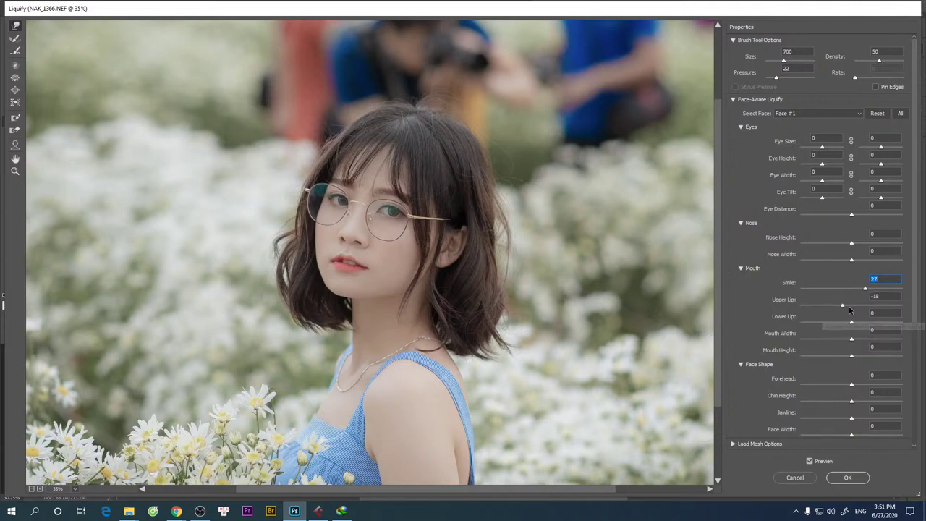
{"action": "left_click", "coordinate": [843, 306]}
{"action": "mouse_move", "coordinate": [852, 321]}
{"action": "left_mouse_down"}
{"action": "mouse_move", "coordinate": [818, 321]}
{"action": "mouse_move", "coordinate": [916, 313]}
{"action": "left_mouse_up"}
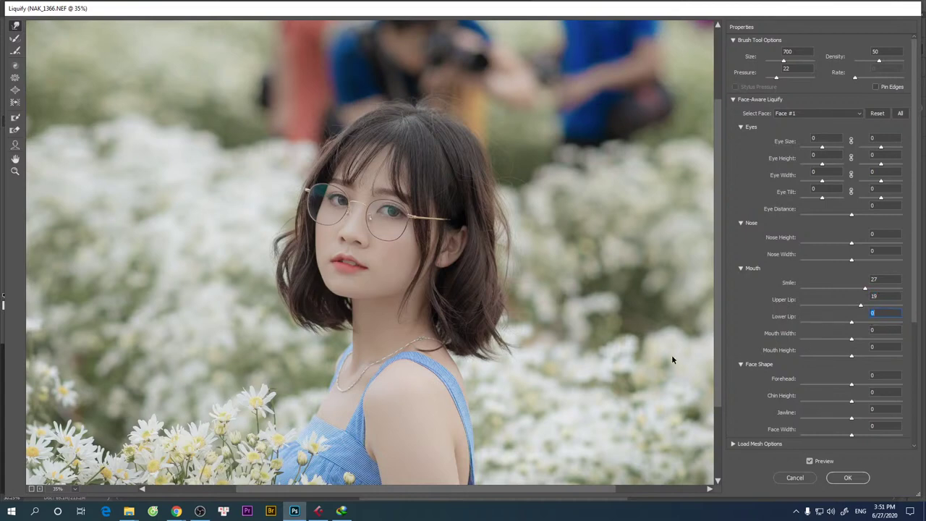
{"action": "type", "text": "-100"}
{"action": "left_click_drag", "start_coordinate": [851, 321], "coordinate": [869, 323]}
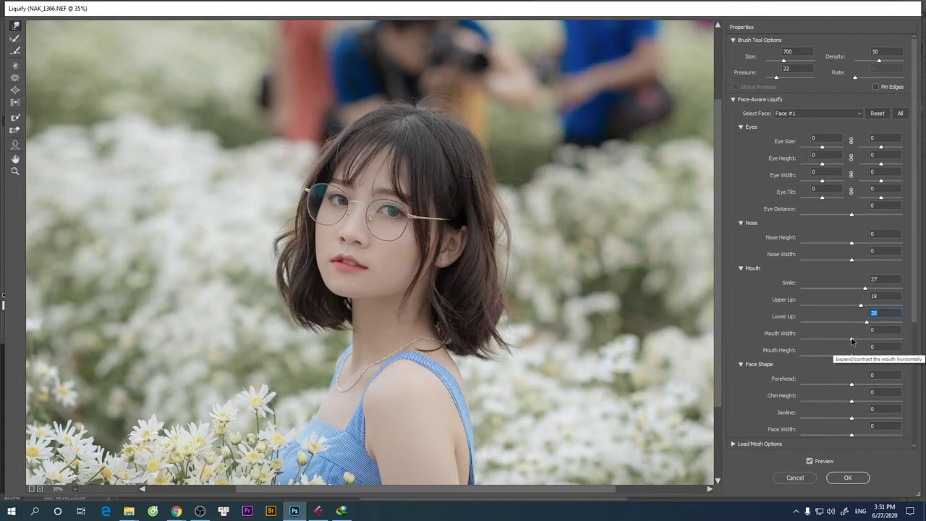
- Adjust Mouth Width and fine-tune Mouth Height around zero
{"action": "mouse_move", "coordinate": [851, 338]}
{"action": "left_mouse_down"}
{"action": "mouse_move", "coordinate": [801, 338]}
{"action": "mouse_move", "coordinate": [880, 343]}
{"action": "left_mouse_up"}
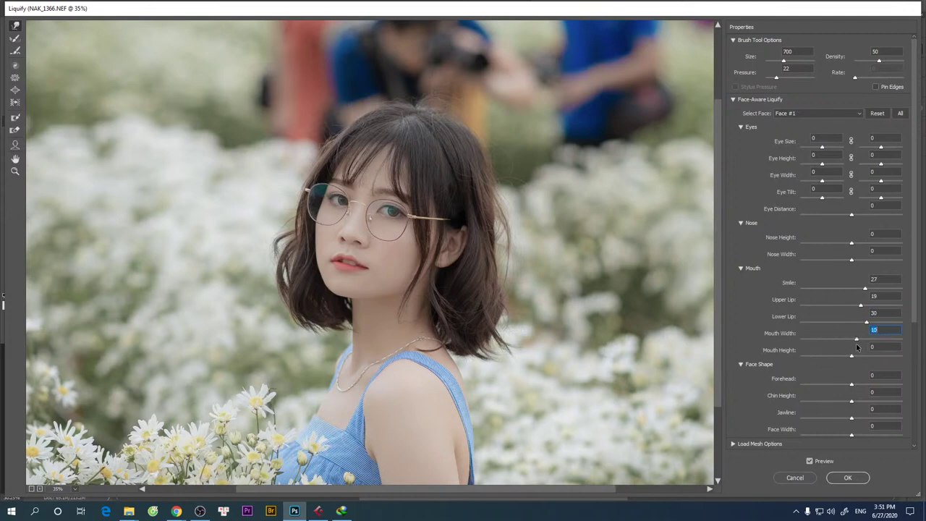
{"action": "left_click_drag", "start_coordinate": [852, 355], "coordinate": [854, 356]}
{"action": "type", "text": "00"}
{"action": "key", "text": "Return"}
{"action": "left_click_drag", "start_coordinate": [851, 356], "coordinate": [848, 362]}
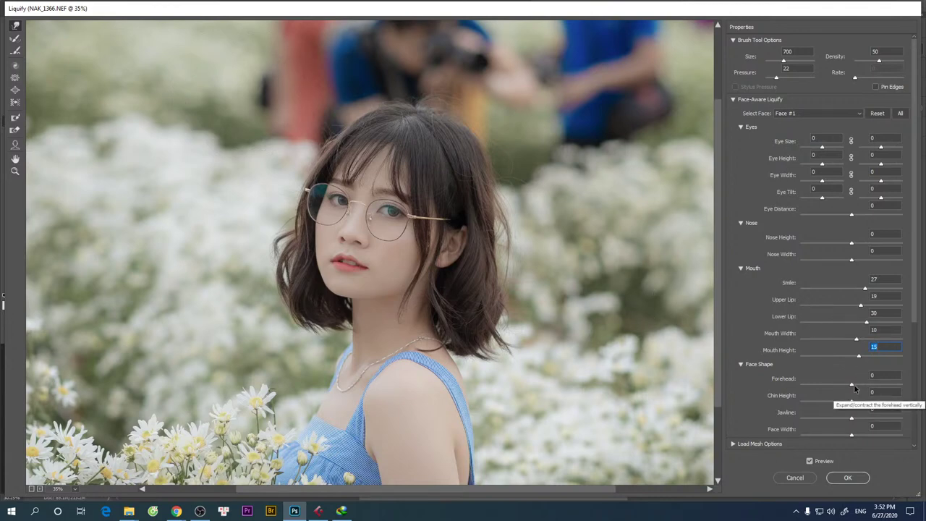
- Set Forehead to -13, Jawline to -25 and Face Width to -23
{"action": "mouse_move", "coordinate": [852, 385]}
{"action": "left_mouse_down"}
{"action": "mouse_move", "coordinate": [871, 385]}
{"action": "mouse_move", "coordinate": [851, 398]}
{"action": "mouse_move", "coordinate": [805, 396]}
{"action": "mouse_move", "coordinate": [904, 397]}
{"action": "mouse_move", "coordinate": [801, 411]}
{"action": "mouse_move", "coordinate": [823, 409]}
{"action": "left_mouse_up"}
{"action": "type", "text": "33"}
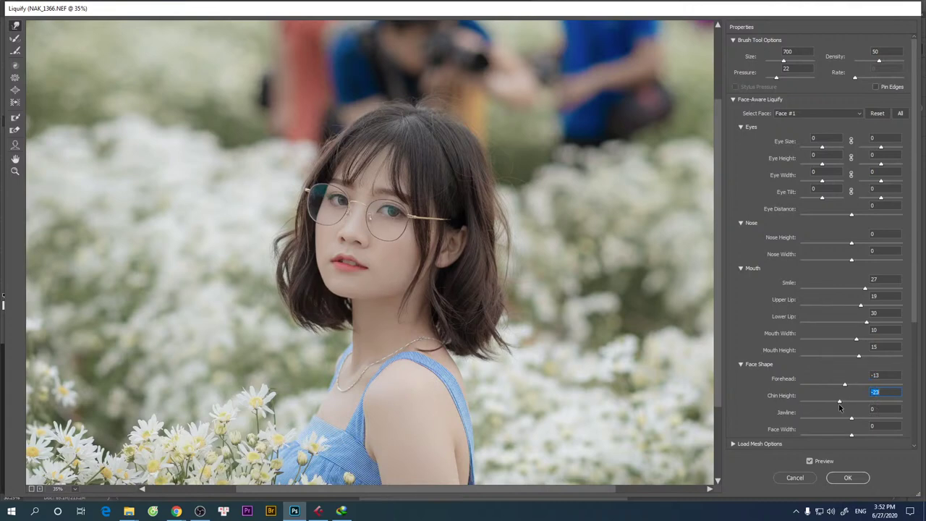
{"action": "mouse_move", "coordinate": [851, 419]}
{"action": "left_mouse_down"}
{"action": "mouse_move", "coordinate": [855, 425]}
{"action": "mouse_move", "coordinate": [836, 421]}
{"action": "left_mouse_up"}
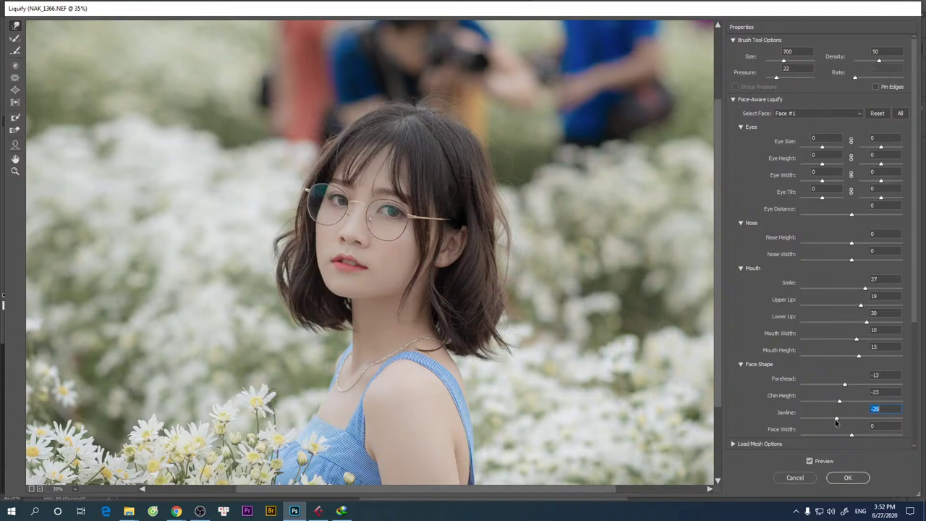
{"action": "left_click", "coordinate": [837, 435]}
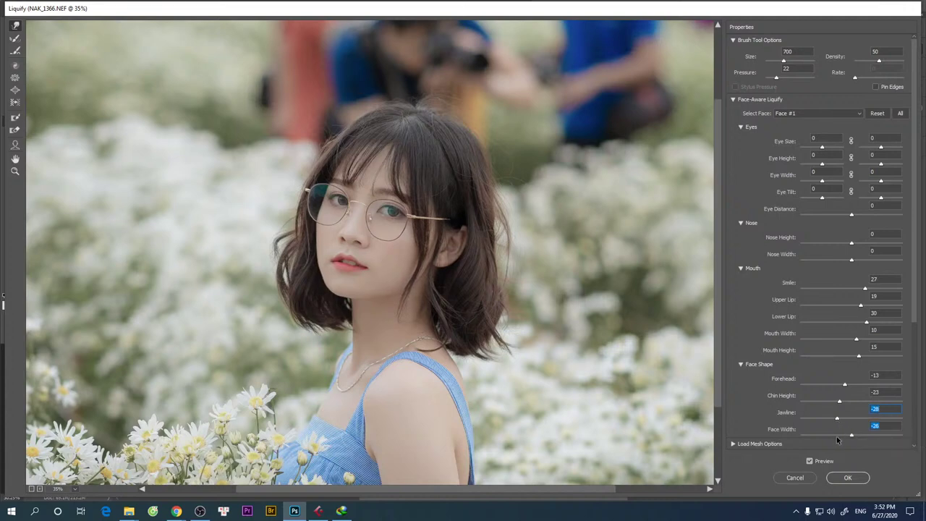
{"action": "left_click_drag", "start_coordinate": [841, 439], "coordinate": [836, 434]}
{"action": "left_click_drag", "start_coordinate": [834, 423], "coordinate": [838, 421]}
- Tweak the Liquify brush size and commit the face reshaping to Layer 1
{"action": "left_click", "coordinate": [16, 27]}
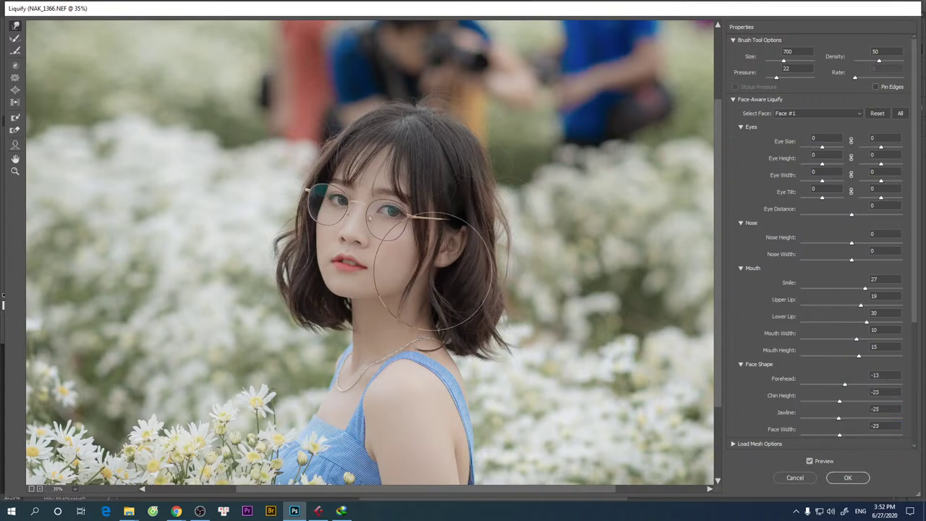
{"action": "key", "text": "bracketleft"}
{"action": "key", "text": "bracketleft"}
{"action": "key", "text": "bracketleft"}
{"action": "key", "text": "bracketright"}
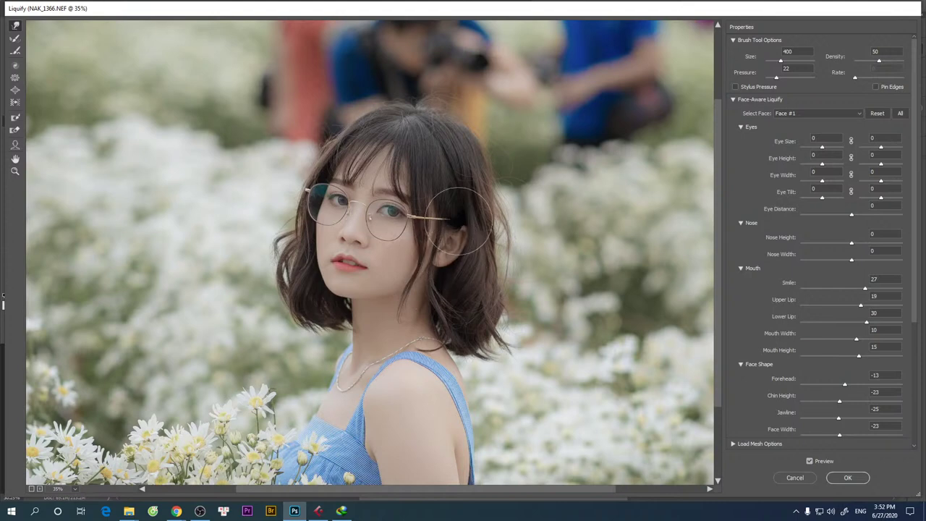
{"action": "key", "text": "bracketright"}
{"action": "key", "text": "bracketright"}
{"action": "key", "text": "bracketleft"}
{"action": "key", "text": "bracketleft"}
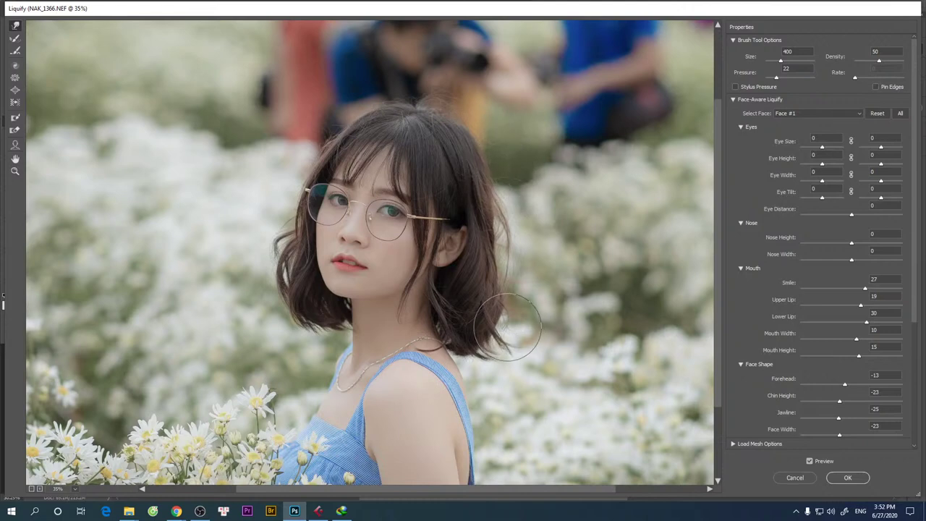
{"action": "key", "text": "space"}
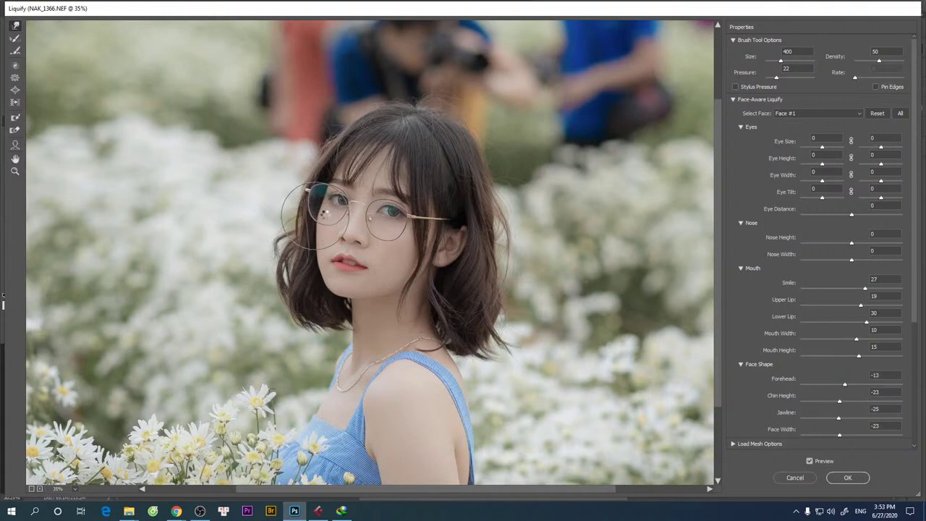
{"action": "key", "text": "Return"}
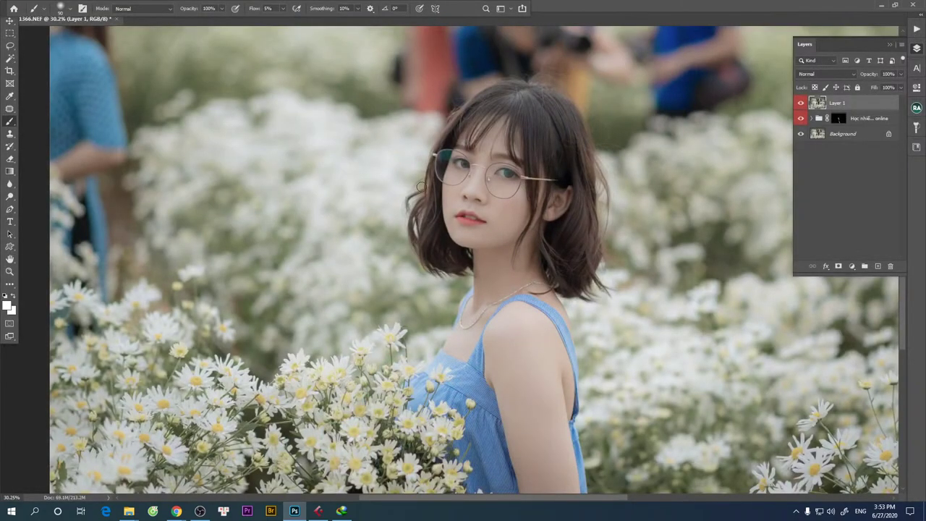
- Zoom out to the whole photo and flatten all layers with Ctrl+Shift+E
{"action": "key", "text": "z"}
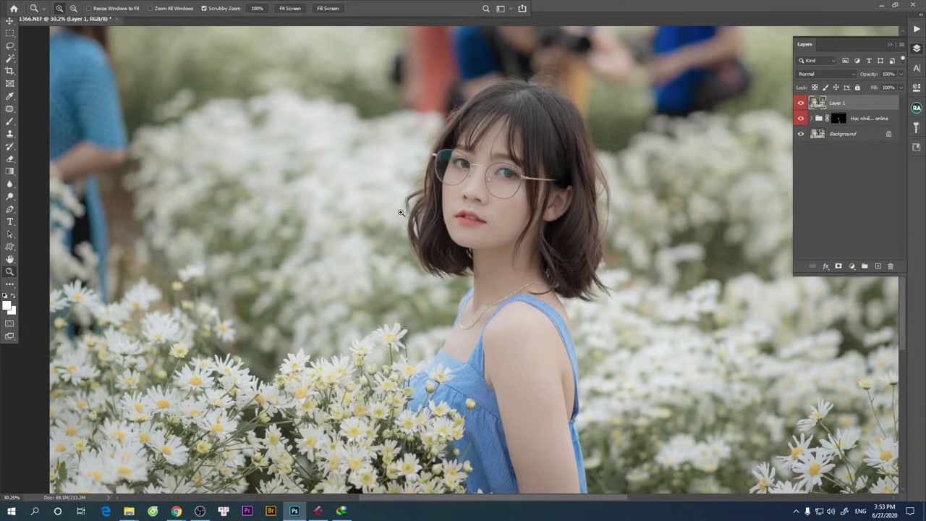
{"action": "scroll", "coordinate": [521, 329], "scroll_direction": "down", "scroll_amount": 2}
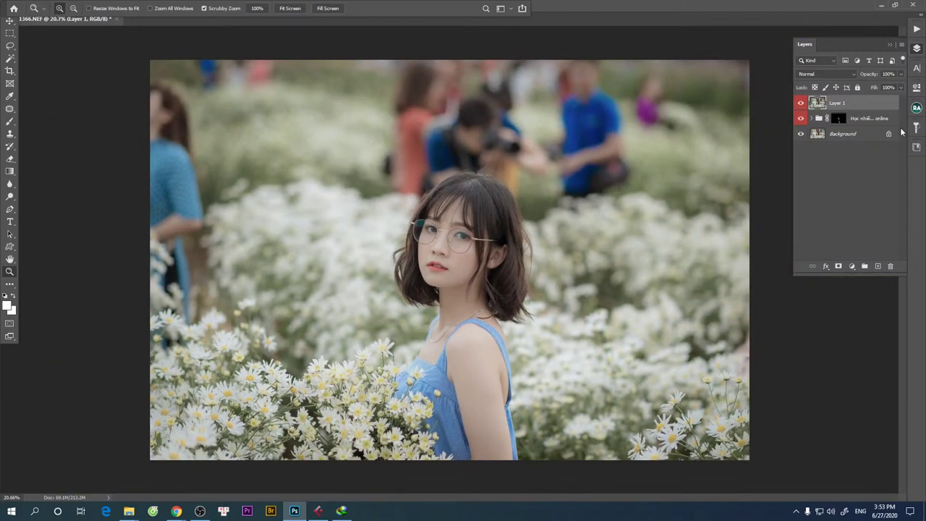
{"action": "left_click_drag", "start_coordinate": [482, 283], "coordinate": [446, 284]}
{"action": "key", "text": "ctrl+shift+e"}
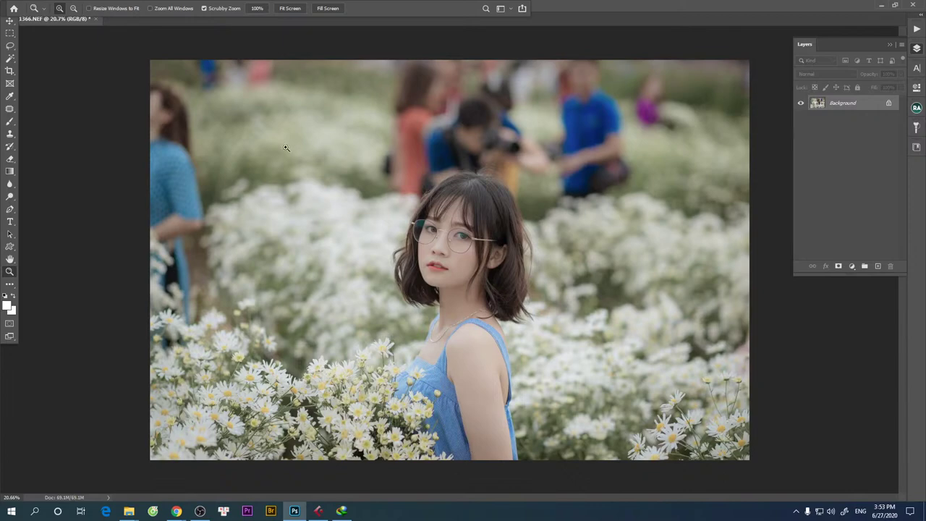
- Scale the flattened photo to about 114% so the left-edge person falls outside the frame
{"action": "key", "text": "s"}
{"action": "key", "text": "ctrl+t"}
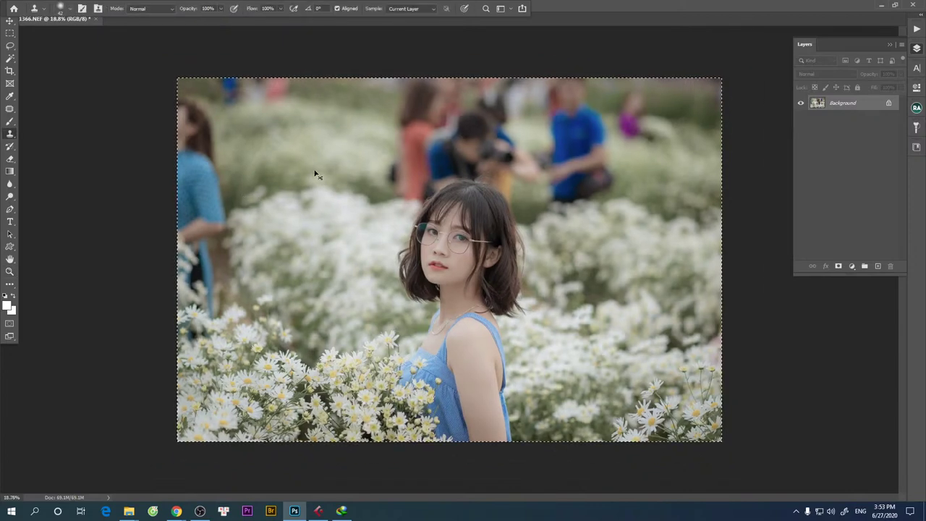
{"action": "mouse_move", "coordinate": [174, 73]}
{"action": "left_mouse_down"}
{"action": "mouse_move", "coordinate": [78, 70]}
{"action": "mouse_move", "coordinate": [29, 115]}
{"action": "left_mouse_up"}
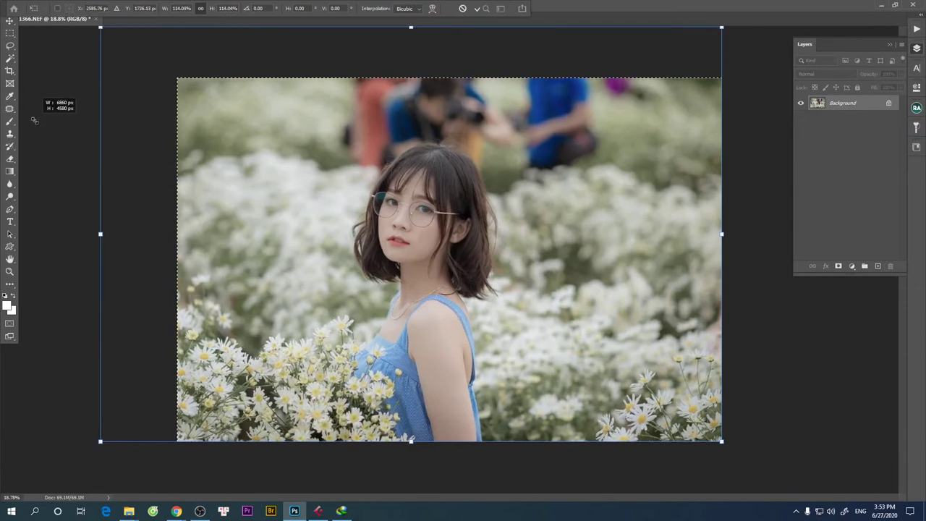
{"action": "left_click_drag", "start_coordinate": [29, 115], "coordinate": [45, 103]}
{"action": "key", "text": "Return"}
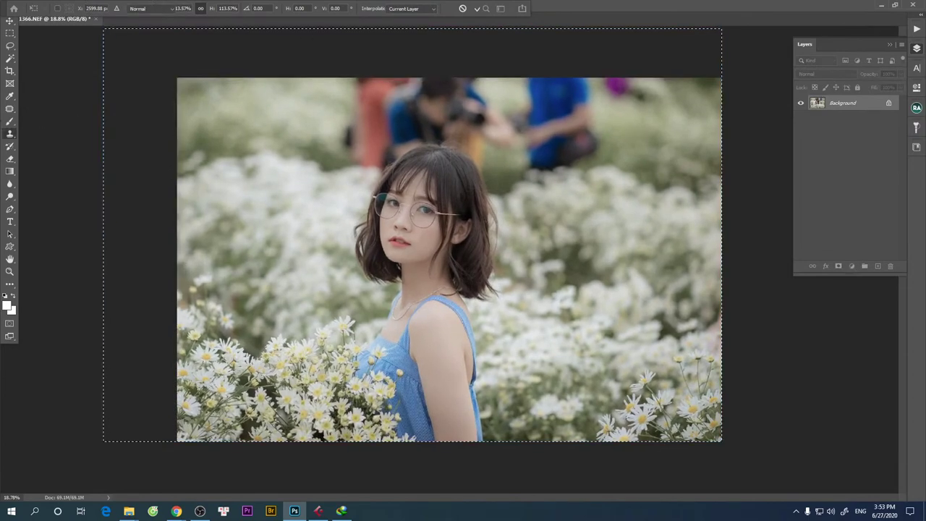
{"action": "key", "text": "a"}
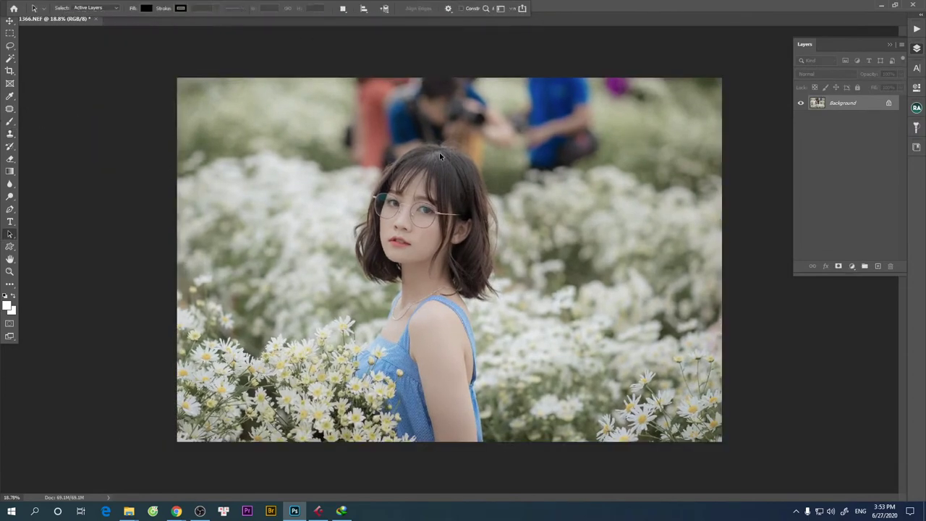
{"action": "key", "text": "s"}
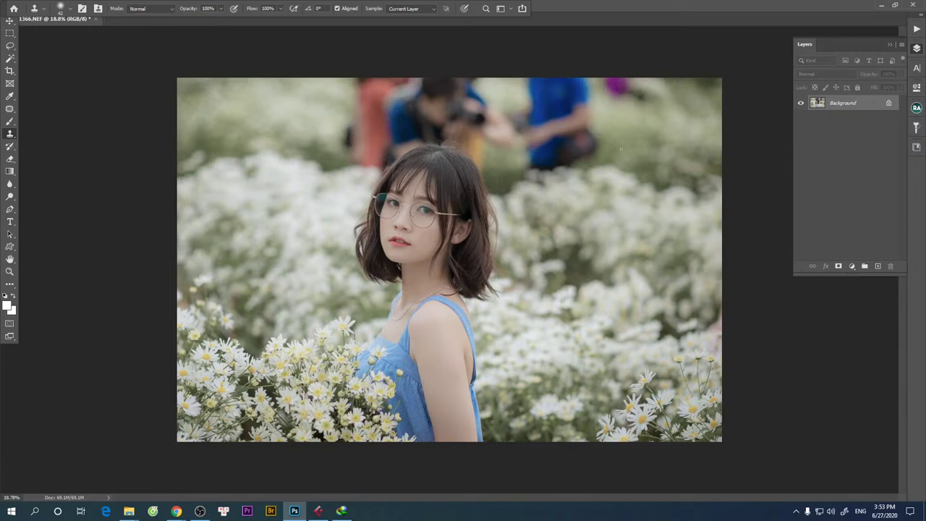
- Set up the Clone Stamp brush and cover the people at top centre
{"action": "right_click", "coordinate": [10, 133]}
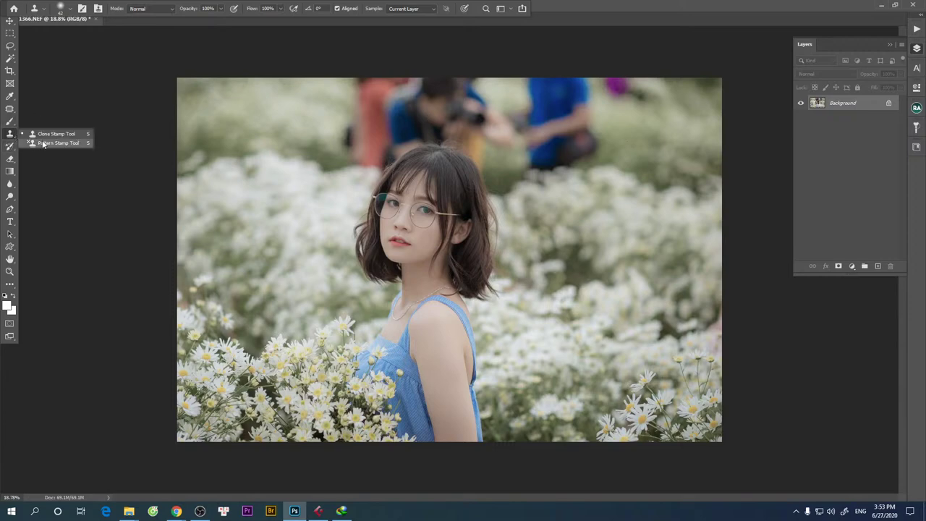
{"action": "left_click", "coordinate": [58, 133]}
{"action": "left_click_drag", "start_coordinate": [296, 128], "coordinate": [305, 129], "text": "alt"}
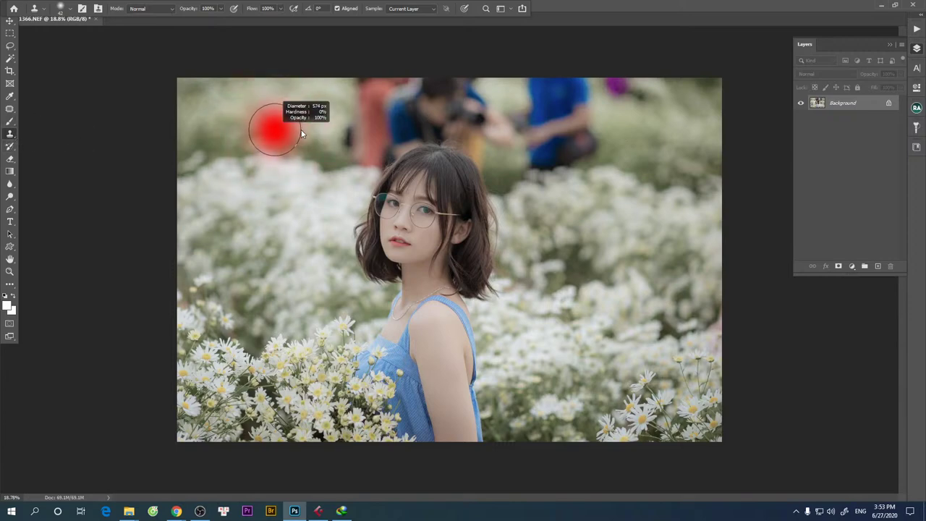
{"action": "left_click", "coordinate": [280, 10]}
{"action": "left_click", "coordinate": [219, 9]}
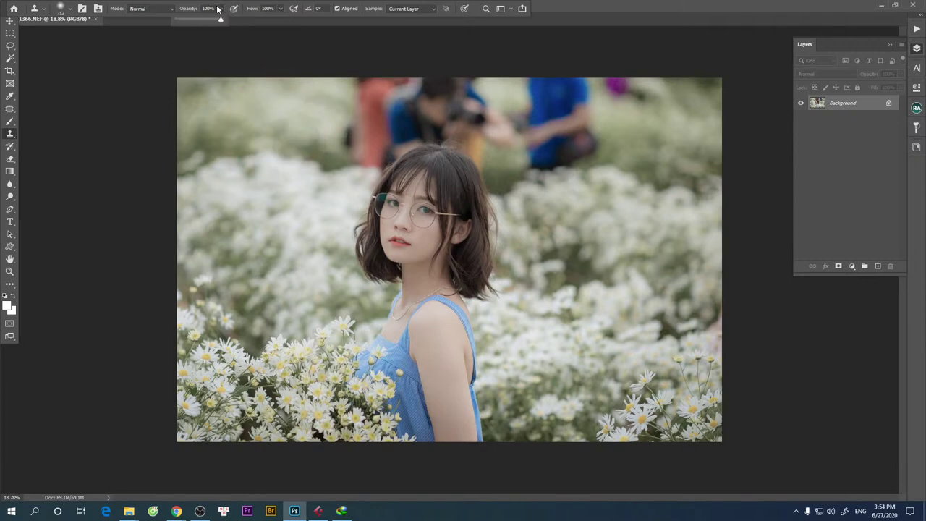
{"action": "left_click", "coordinate": [294, 110]}
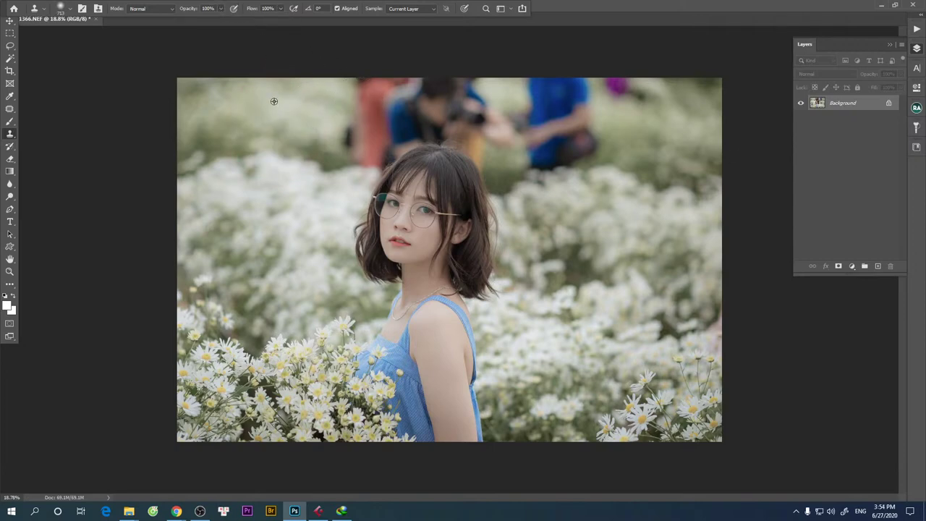
{"action": "left_click", "coordinate": [273, 101], "text": "alt"}
{"action": "left_click_drag", "start_coordinate": [371, 92], "coordinate": [389, 115]}
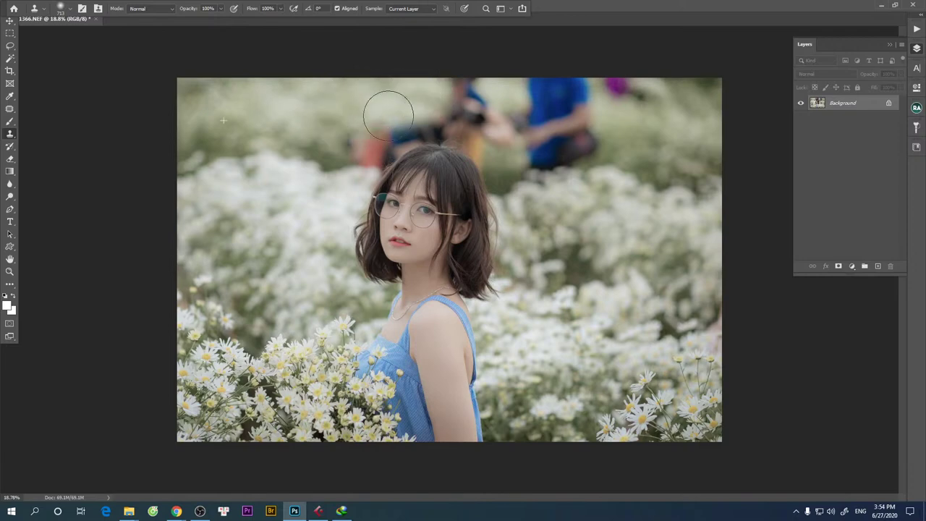
- Clone background over the blue-shirted figure and the photographer
{"action": "left_click_drag", "start_coordinate": [682, 108], "coordinate": [610, 82]}
{"action": "scroll", "coordinate": [616, 123], "scroll_direction": "up", "scroll_amount": 1}
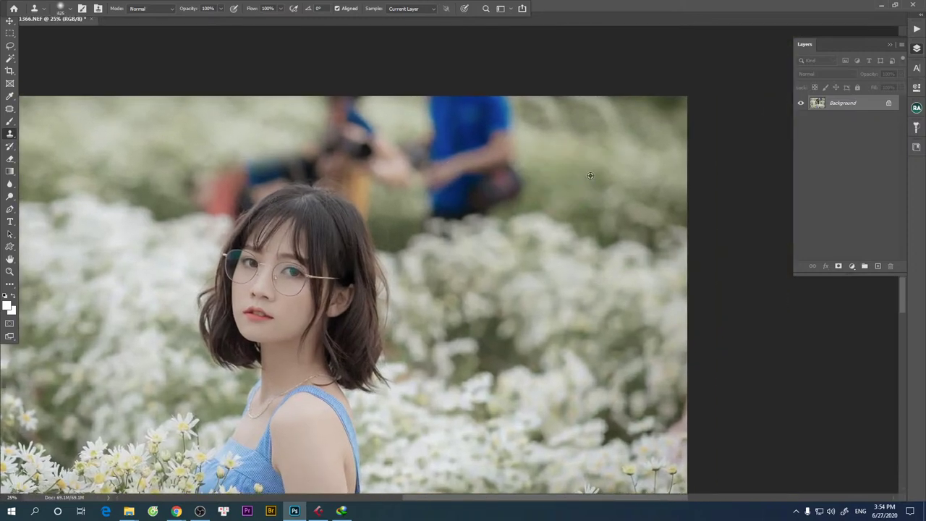
{"action": "mouse_move", "coordinate": [506, 177]}
{"action": "left_mouse_down"}
{"action": "mouse_move", "coordinate": [504, 111]}
{"action": "mouse_move", "coordinate": [492, 107]}
{"action": "left_mouse_up"}
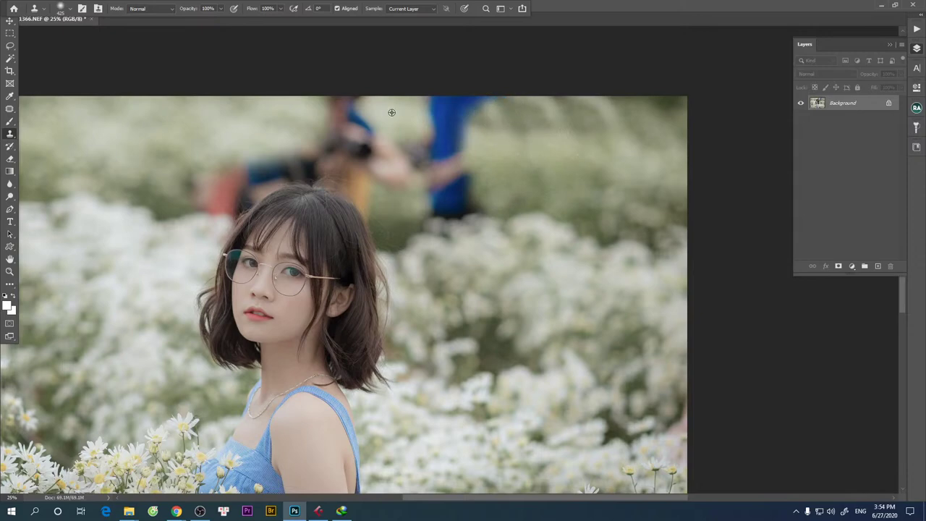
{"action": "left_click", "coordinate": [111, 133], "text": "alt"}
{"action": "mouse_move", "coordinate": [289, 120]}
{"action": "left_mouse_down"}
{"action": "mouse_move", "coordinate": [371, 108]}
{"action": "mouse_move", "coordinate": [299, 126]}
{"action": "mouse_move", "coordinate": [349, 128]}
{"action": "mouse_move", "coordinate": [412, 106]}
{"action": "left_mouse_up"}
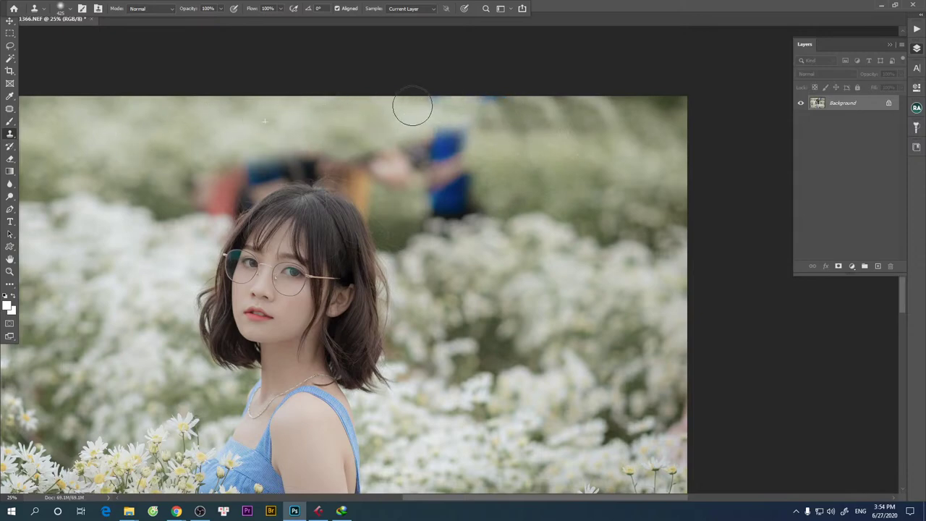
{"action": "scroll", "coordinate": [293, 141], "scroll_direction": "left", "scroll_amount": 3}
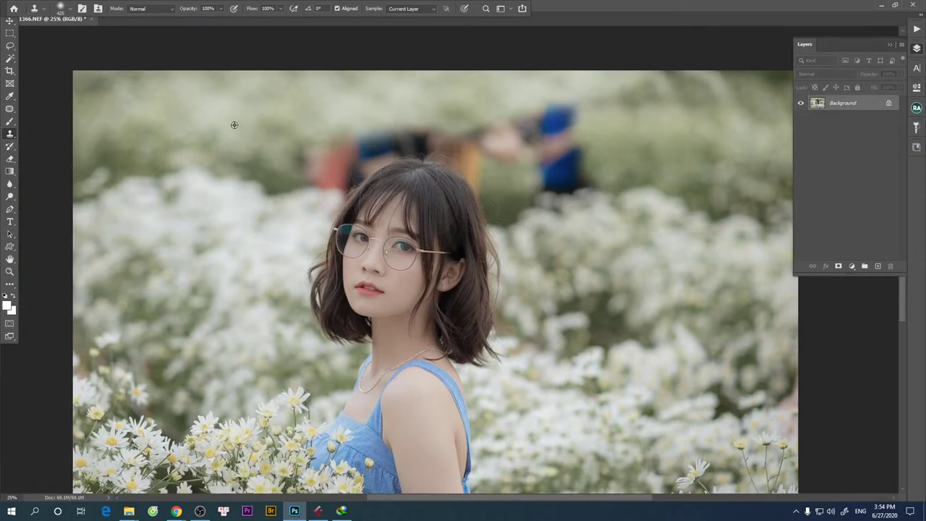
{"action": "mouse_move", "coordinate": [290, 138]}
{"action": "left_mouse_down"}
{"action": "mouse_move", "coordinate": [326, 145]}
{"action": "mouse_move", "coordinate": [246, 148]}
{"action": "left_mouse_up"}
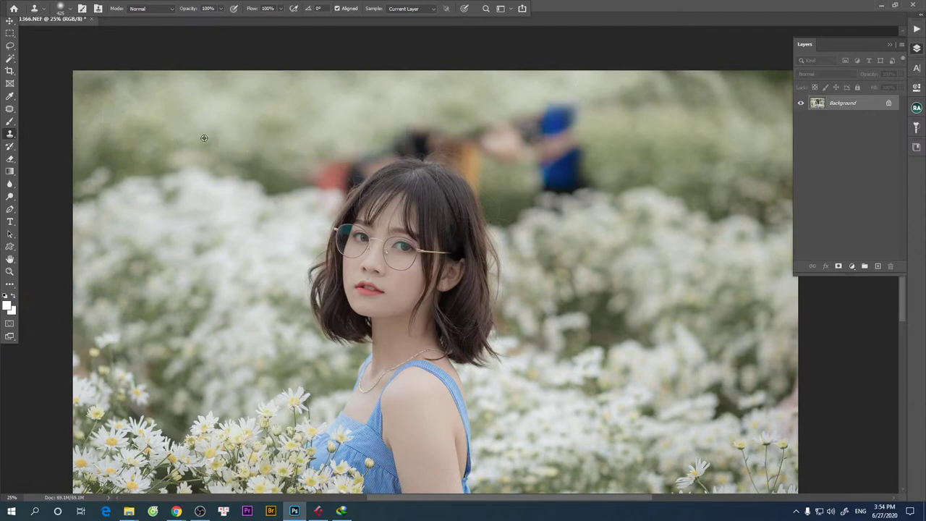
- Clone background over the figures near her head and on the right
{"action": "left_click", "coordinate": [208, 138], "text": "alt"}
{"action": "mouse_move", "coordinate": [314, 151]}
{"action": "left_mouse_down"}
{"action": "mouse_move", "coordinate": [566, 113]}
{"action": "mouse_move", "coordinate": [583, 171]}
{"action": "mouse_move", "coordinate": [489, 142]}
{"action": "left_mouse_up"}
{"action": "left_click", "coordinate": [177, 134], "text": "alt"}
{"action": "left_click", "coordinate": [678, 108], "text": "alt"}
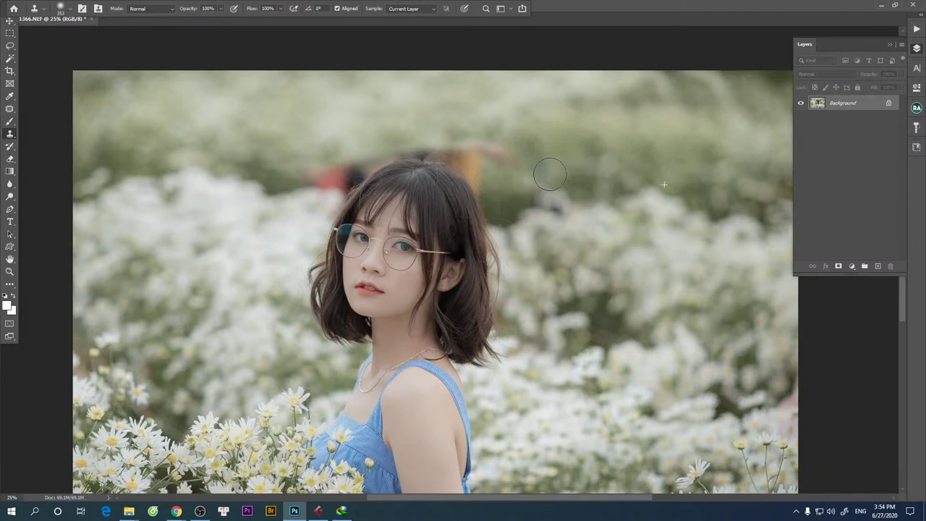
{"action": "left_click_drag", "start_coordinate": [488, 142], "coordinate": [435, 147]}
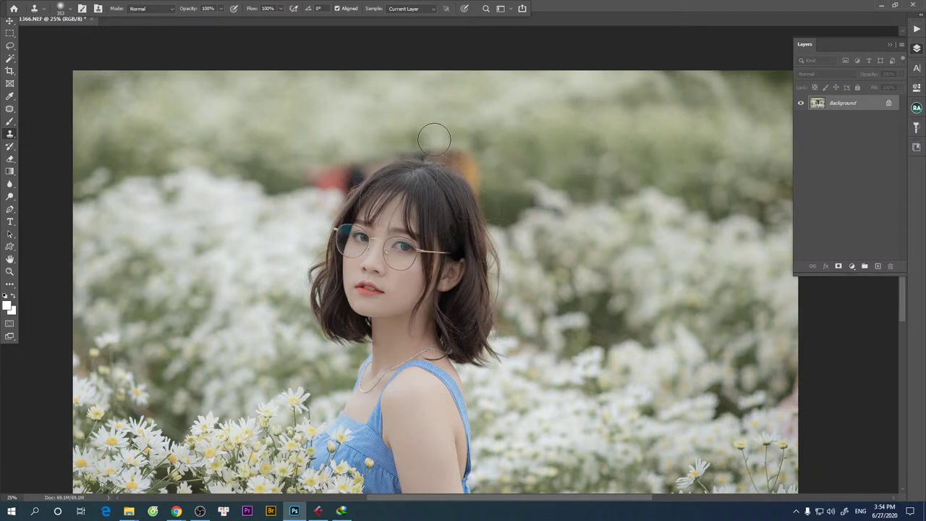
{"action": "scroll", "coordinate": [435, 147], "scroll_direction": "down", "scroll_amount": 2}
{"action": "scroll", "coordinate": [408, 112], "scroll_direction": "up", "scroll_amount": 2}
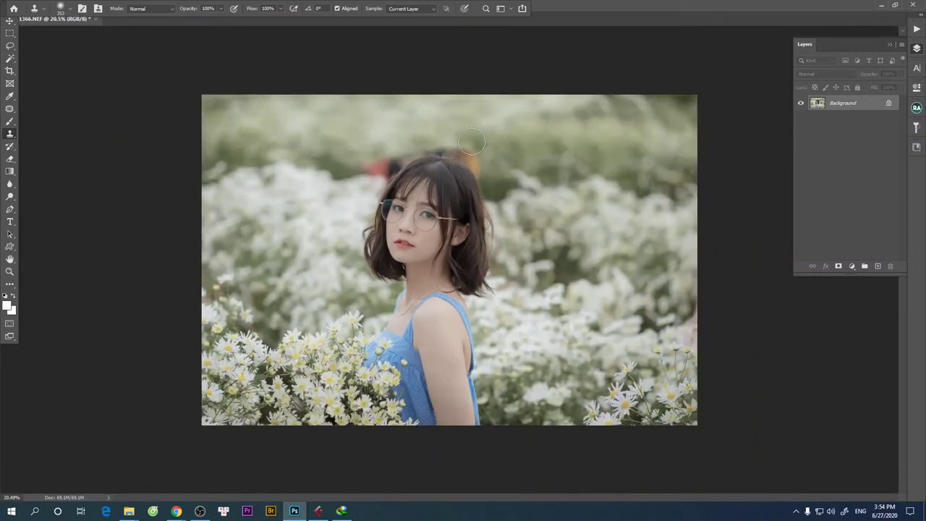
{"action": "scroll", "coordinate": [407, 111], "scroll_direction": "up", "scroll_amount": 3}
- With a roughly 68 px brush, clone foliage over the reddish blob beside her head
{"action": "left_click_drag", "start_coordinate": [539, 139], "coordinate": [463, 237]}
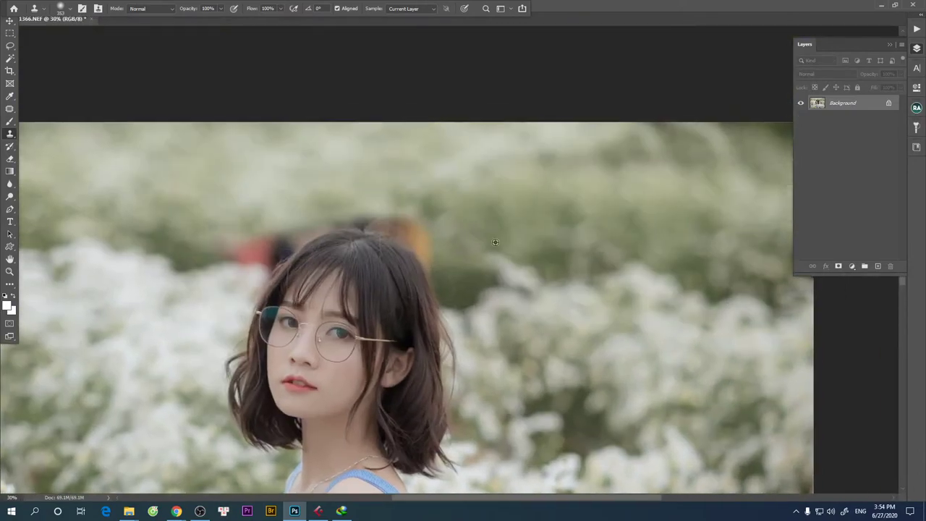
{"action": "scroll", "coordinate": [433, 218], "scroll_direction": "up", "scroll_amount": 2}
{"action": "scroll", "coordinate": [433, 218], "scroll_direction": "up", "scroll_amount": 3}
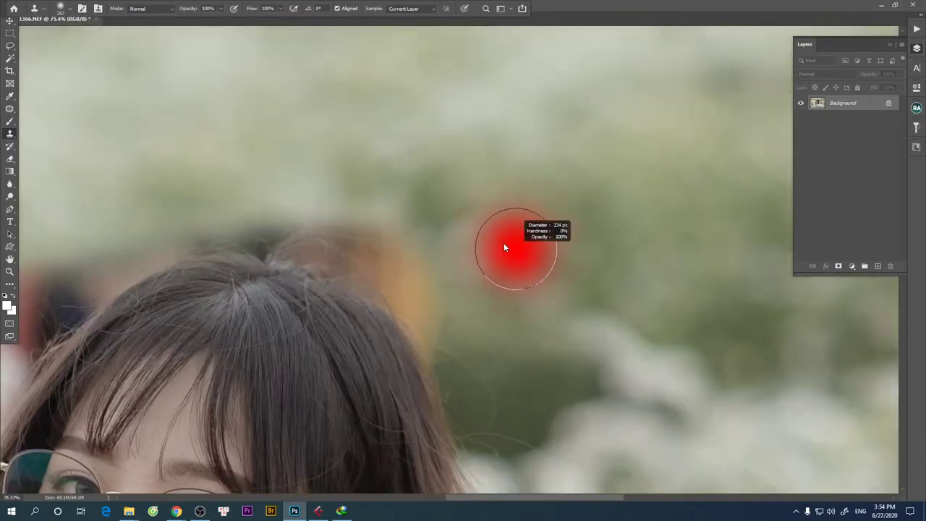
{"action": "left_click_drag", "start_coordinate": [538, 275], "coordinate": [358, 207]}
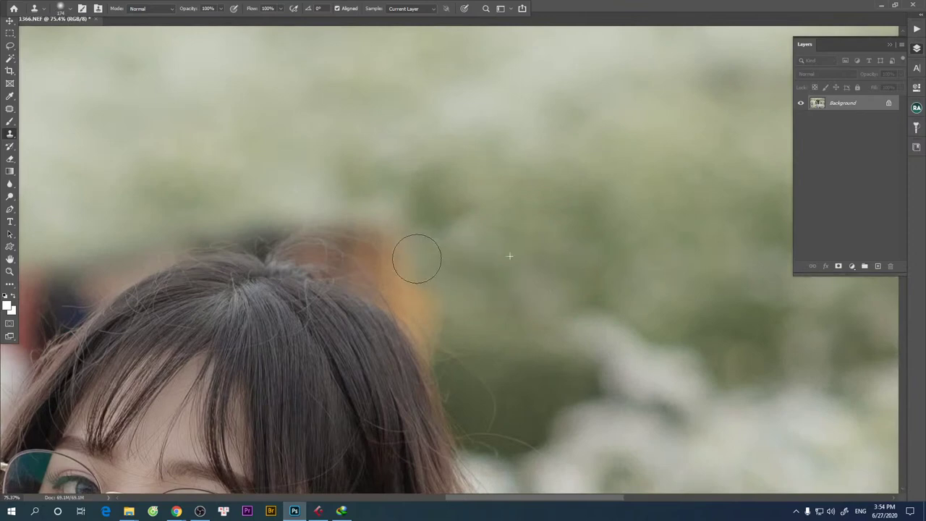
{"action": "scroll", "coordinate": [532, 230], "scroll_direction": "down", "scroll_amount": 1}
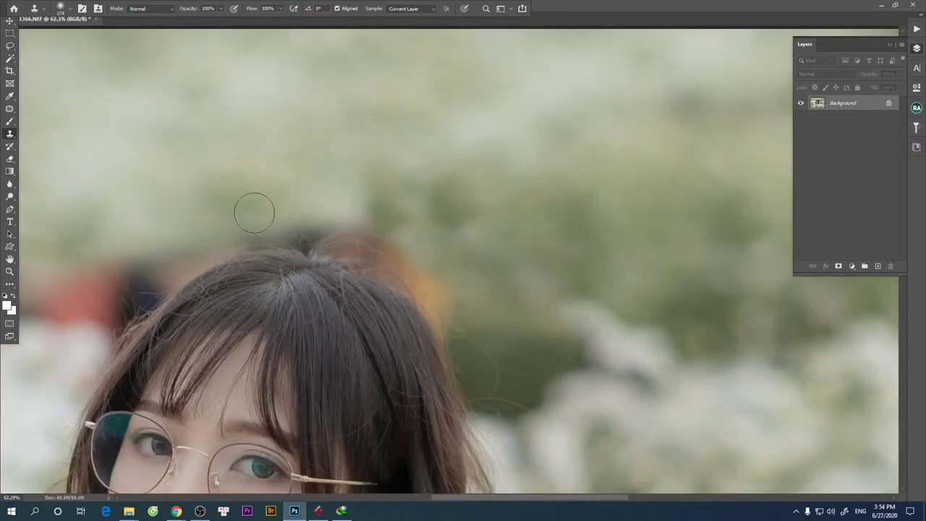
{"action": "scroll", "coordinate": [252, 209], "scroll_direction": "left", "scroll_amount": 3}
{"action": "scroll", "coordinate": [302, 215], "scroll_direction": "left", "scroll_amount": 3}
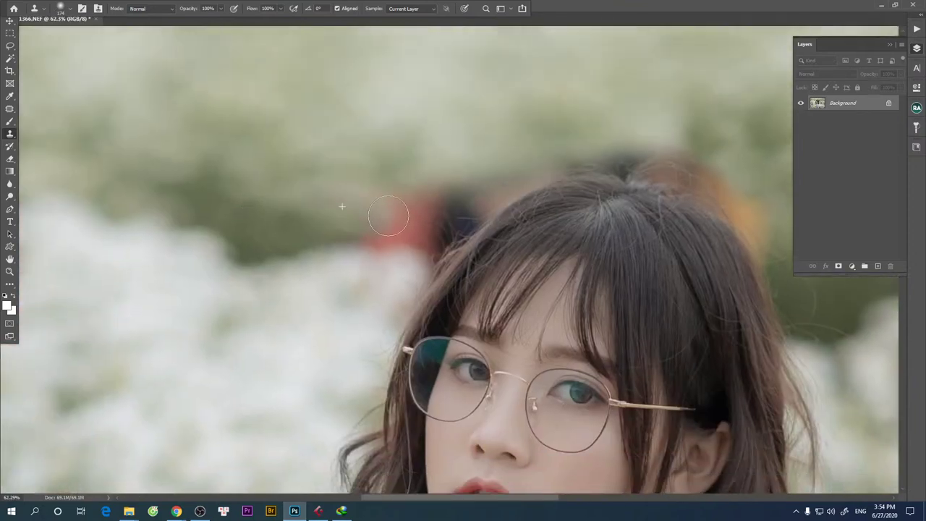
{"action": "left_click_drag", "start_coordinate": [376, 217], "coordinate": [337, 250]}
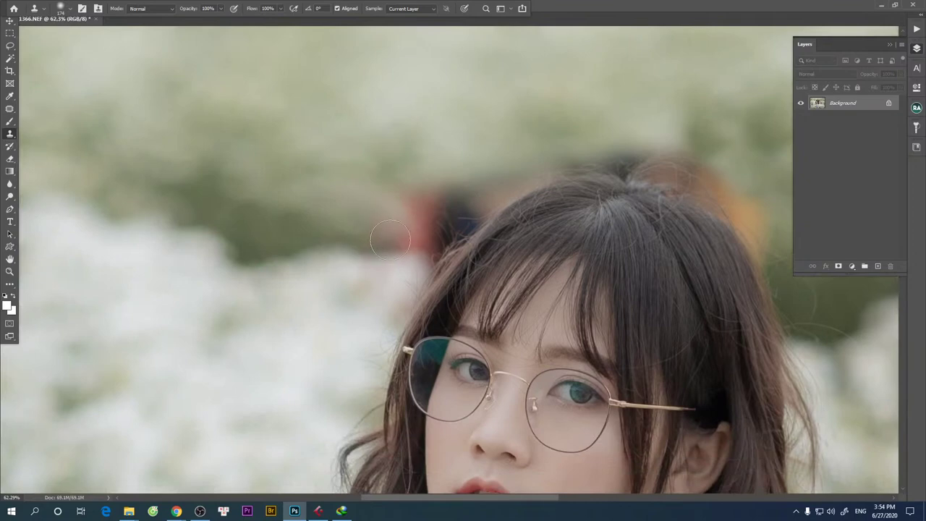
{"action": "mouse_move", "coordinate": [352, 253]}
{"action": "left_mouse_down"}
{"action": "mouse_move", "coordinate": [354, 215]}
{"action": "mouse_move", "coordinate": [440, 201]}
{"action": "mouse_move", "coordinate": [423, 246]}
{"action": "mouse_move", "coordinate": [484, 177]}
{"action": "left_mouse_up"}
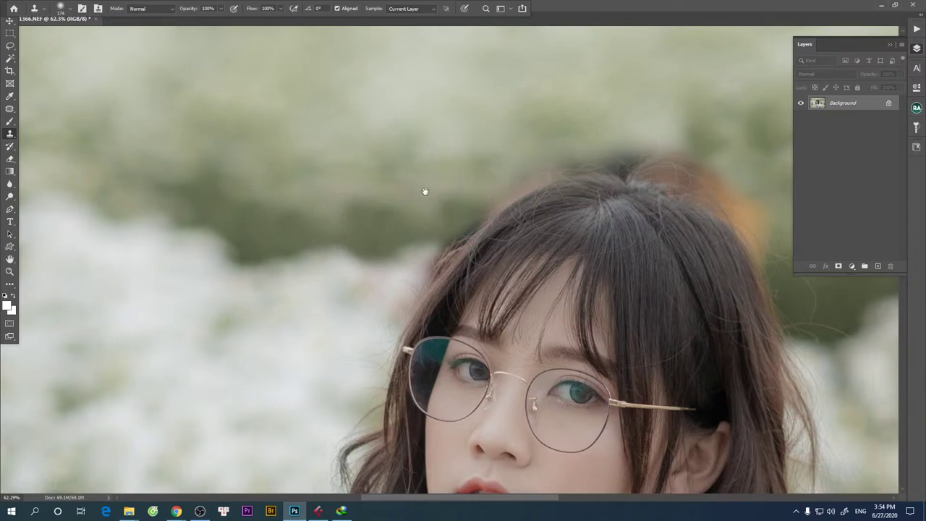
- With a roughly 145 px brush, cover the bright orange patch above the hair
{"action": "left_click_drag", "start_coordinate": [424, 191], "coordinate": [210, 204]}
{"action": "right_click", "coordinate": [550, 218], "text": "alt"}
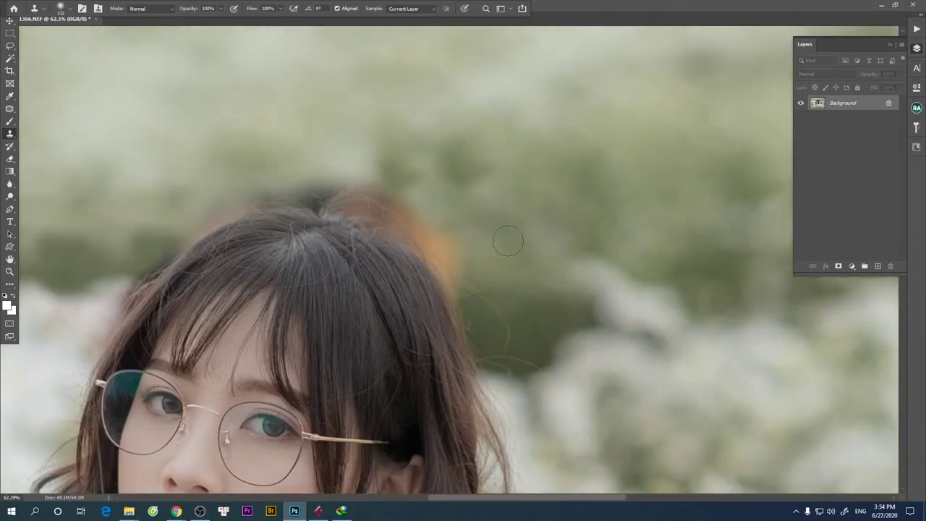
{"action": "mouse_move", "coordinate": [506, 238]}
{"action": "left_mouse_down"}
{"action": "mouse_move", "coordinate": [467, 250]}
{"action": "mouse_move", "coordinate": [400, 201]}
{"action": "mouse_move", "coordinate": [390, 206]}
{"action": "mouse_move", "coordinate": [465, 261]}
{"action": "mouse_move", "coordinate": [416, 221]}
{"action": "mouse_move", "coordinate": [465, 276]}
{"action": "left_mouse_up"}
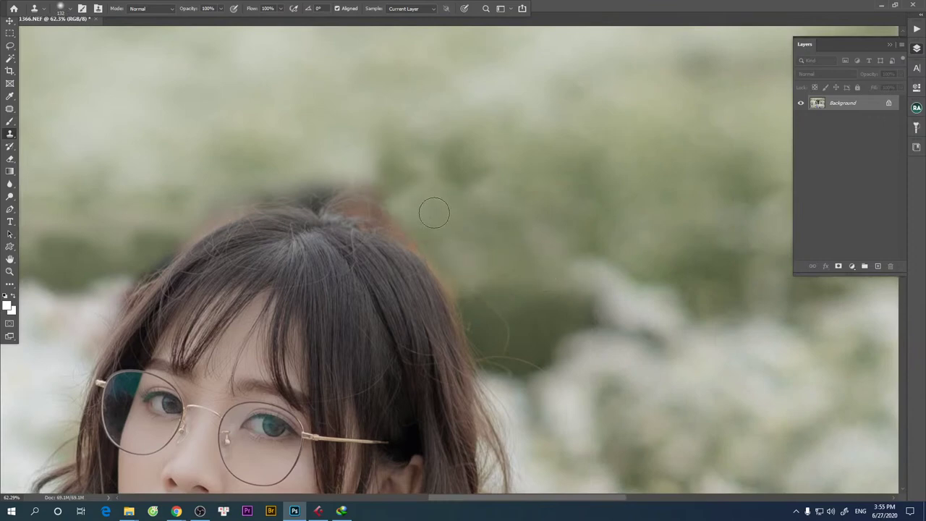
{"action": "mouse_move", "coordinate": [434, 213]}
{"action": "left_mouse_down"}
{"action": "mouse_move", "coordinate": [394, 217]}
{"action": "mouse_move", "coordinate": [319, 180]}
{"action": "left_mouse_up"}
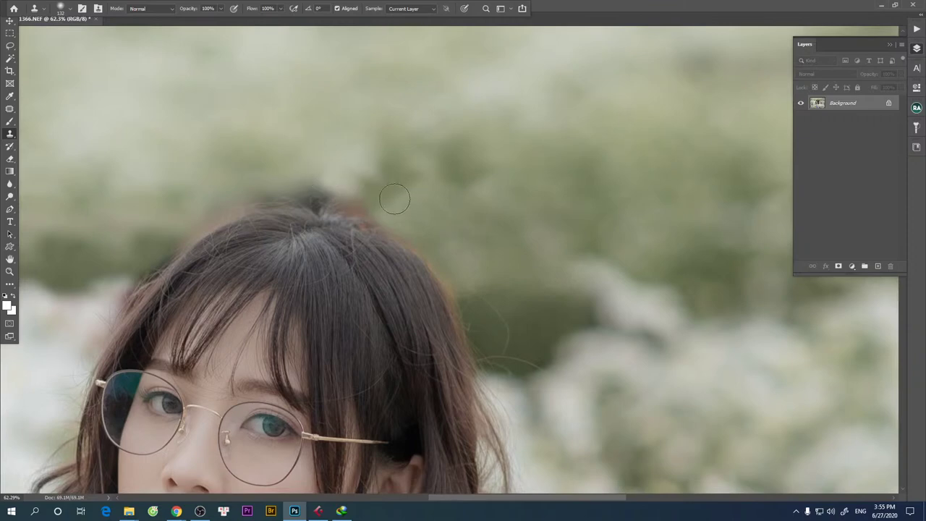
{"action": "left_click_drag", "start_coordinate": [394, 199], "coordinate": [346, 190]}
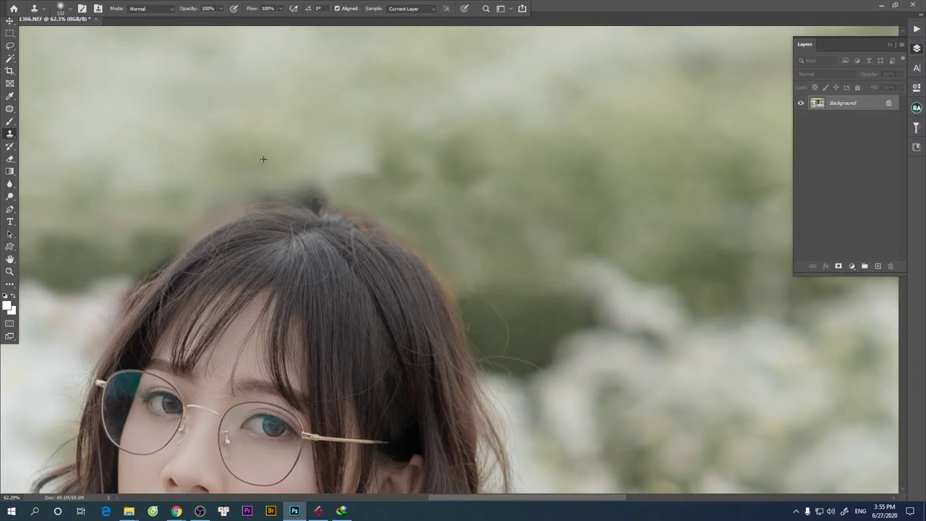
{"action": "mouse_move", "coordinate": [302, 178]}
{"action": "left_mouse_down"}
{"action": "mouse_move", "coordinate": [416, 156]}
{"action": "mouse_move", "coordinate": [496, 155]}
{"action": "mouse_move", "coordinate": [378, 165]}
{"action": "left_mouse_up"}
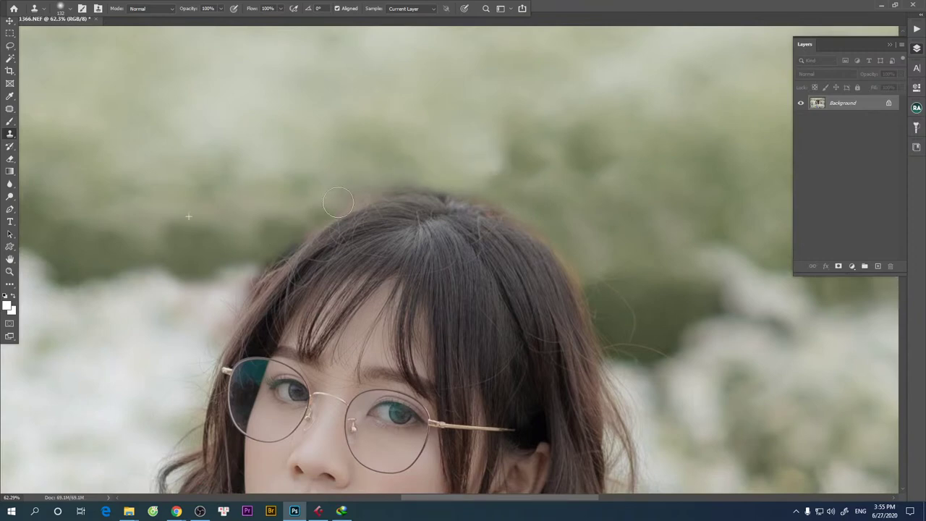
- Clean the background along the hair's top and left edges, then fit the photo on screen
{"action": "left_click", "coordinate": [301, 201], "text": "alt"}
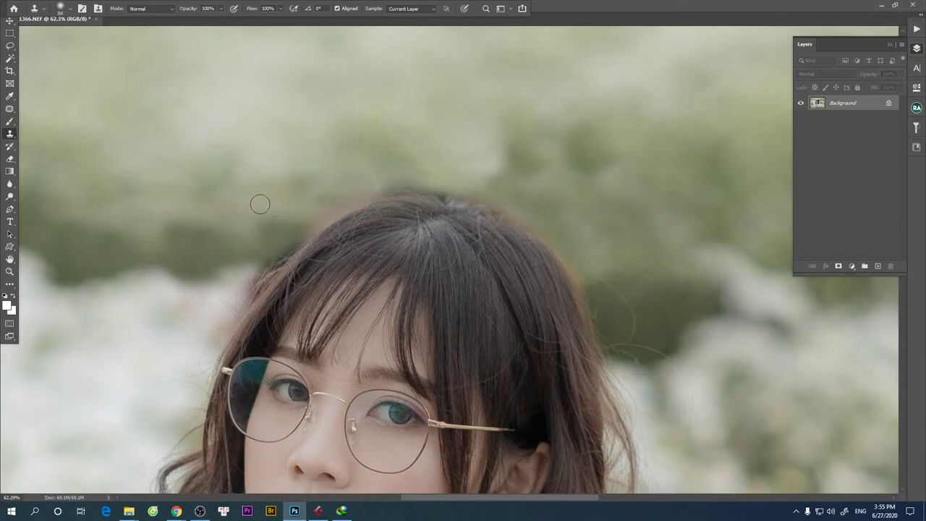
{"action": "right_click", "coordinate": [293, 208], "text": "alt"}
{"action": "left_click_drag", "start_coordinate": [323, 195], "coordinate": [314, 186]}
{"action": "left_click", "coordinate": [353, 163], "text": "alt"}
{"action": "left_click_drag", "start_coordinate": [375, 172], "coordinate": [441, 173]}
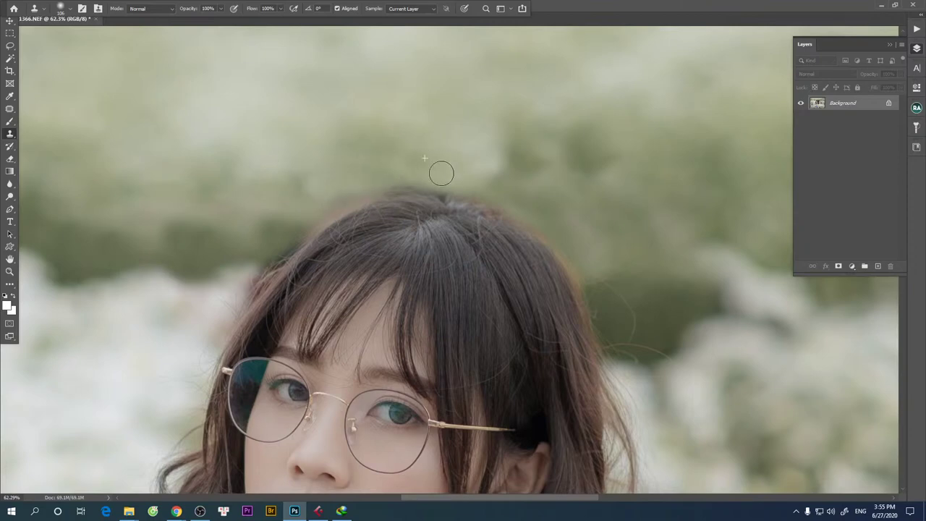
{"action": "left_click", "coordinate": [292, 157], "text": "alt"}
{"action": "mouse_move", "coordinate": [302, 186]}
{"action": "left_mouse_down"}
{"action": "mouse_move", "coordinate": [335, 188]}
{"action": "mouse_move", "coordinate": [311, 202]}
{"action": "left_mouse_up"}
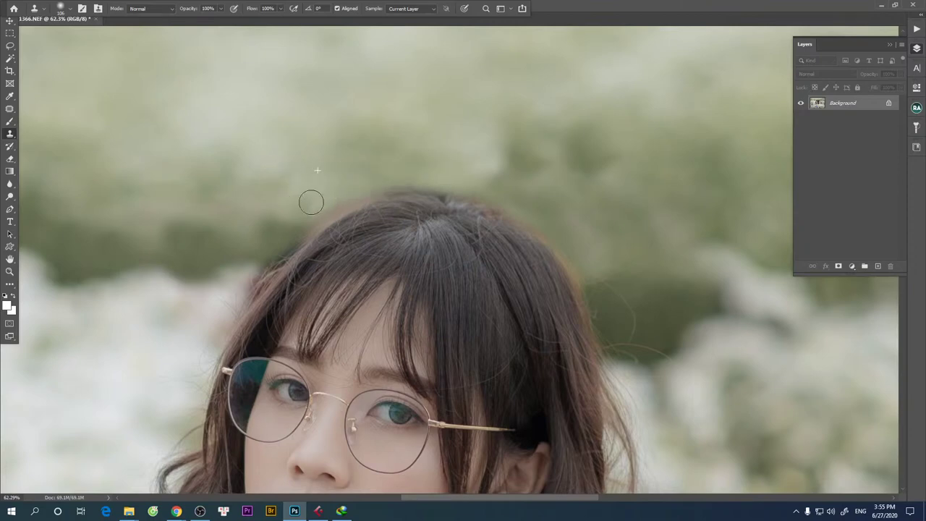
{"action": "key", "text": "ctrl+0"}
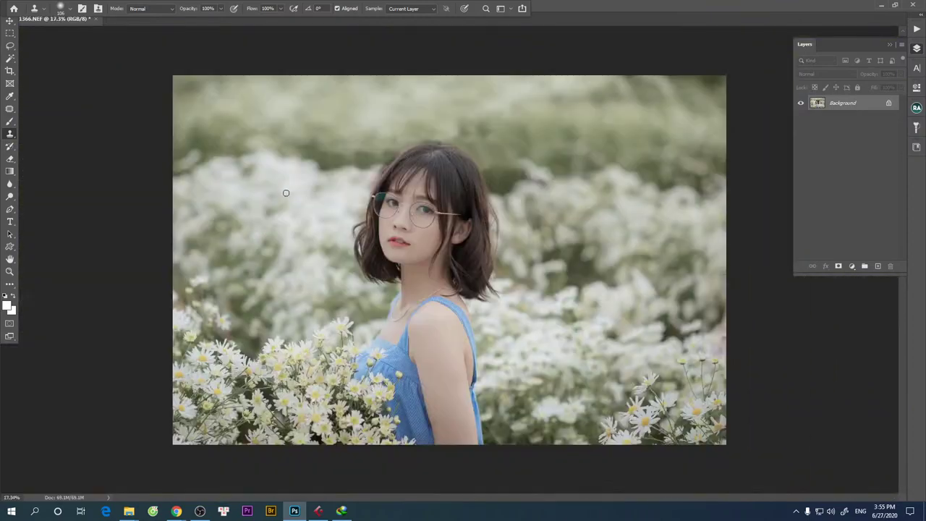
- Duplicate the photo onto Layer 1 and select the Background layer
{"action": "scroll", "coordinate": [286, 193], "scroll_direction": "down", "scroll_amount": 1}
{"action": "scroll", "coordinate": [316, 178], "scroll_direction": "up", "scroll_amount": 5}
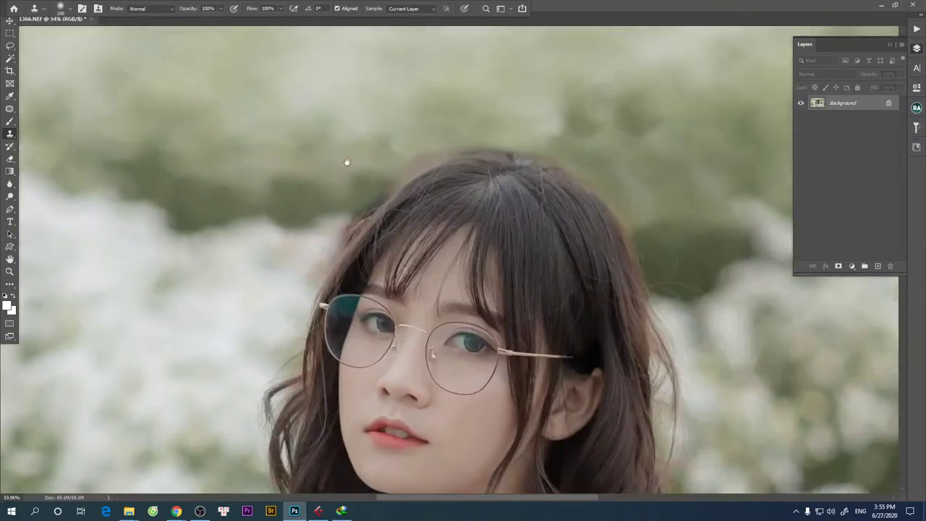
{"action": "scroll", "coordinate": [346, 161], "scroll_direction": "up", "scroll_amount": 2}
{"action": "key", "text": "ctrl+j"}
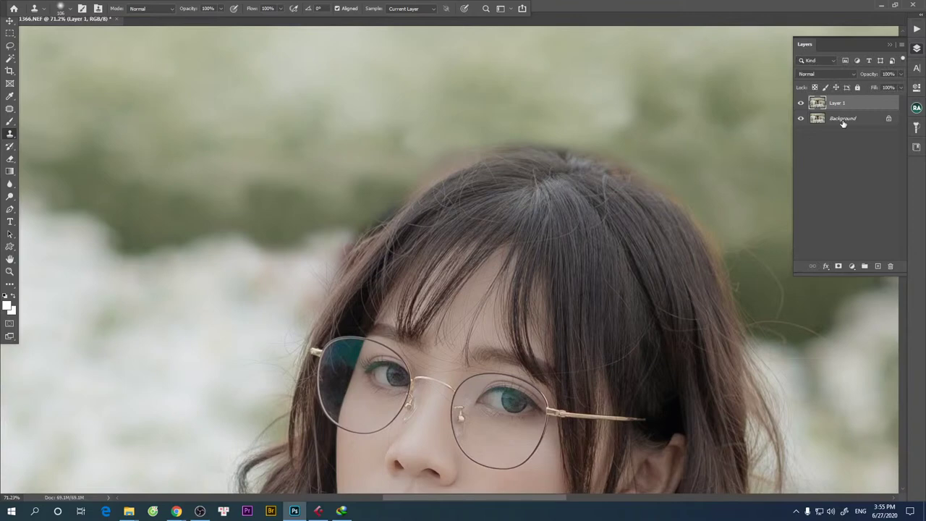
{"action": "left_click", "coordinate": [842, 121]}
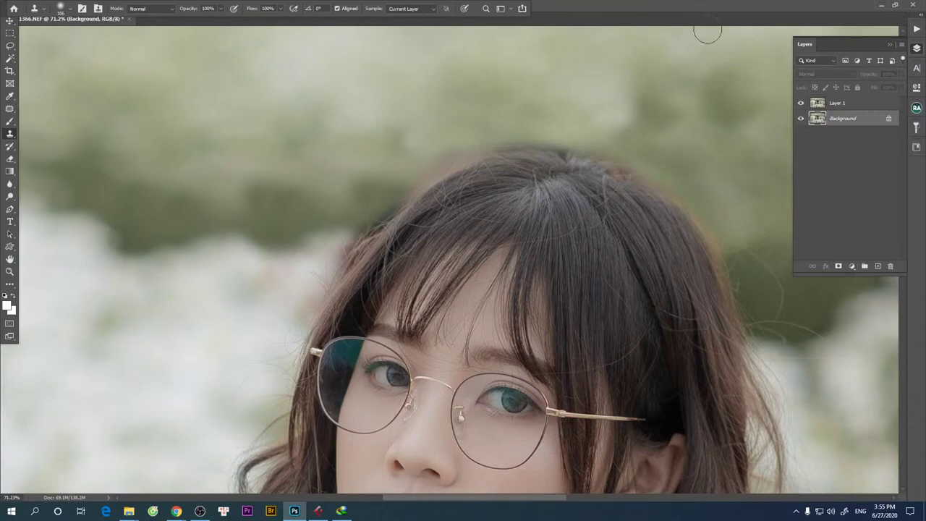
- Centre the view on the girl's head and open the Window menu
{"action": "scroll", "coordinate": [651, 144], "scroll_direction": "down", "scroll_amount": 5}
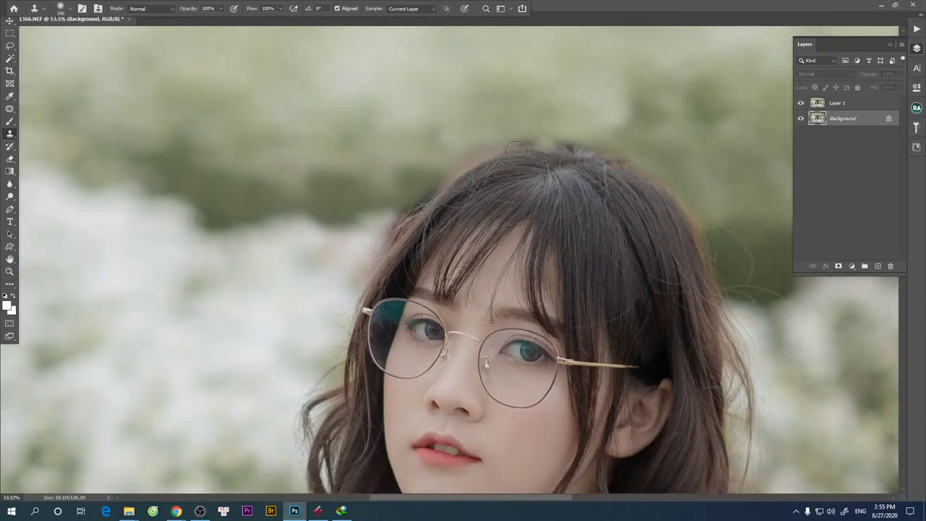
{"action": "left_click_drag", "start_coordinate": [610, 218], "coordinate": [571, 228]}
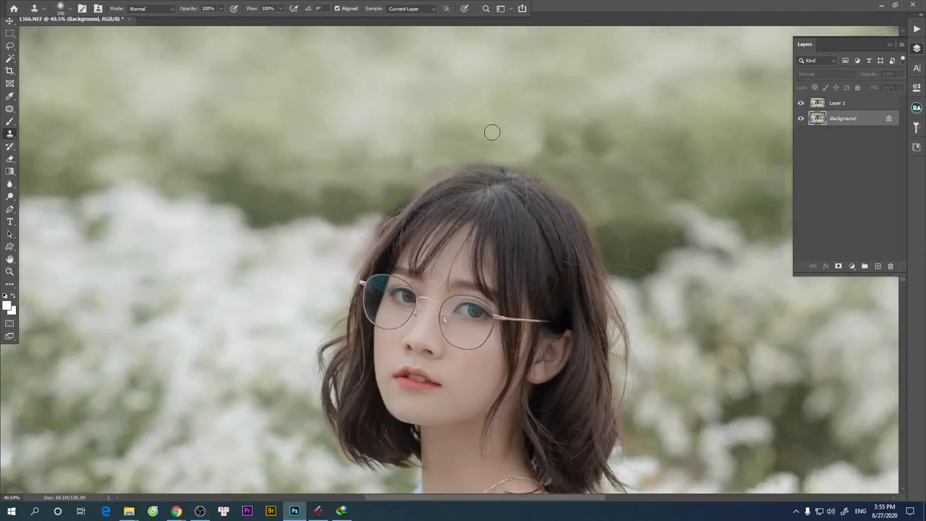
{"action": "scroll", "coordinate": [485, 129], "scroll_direction": "down", "scroll_amount": 2}
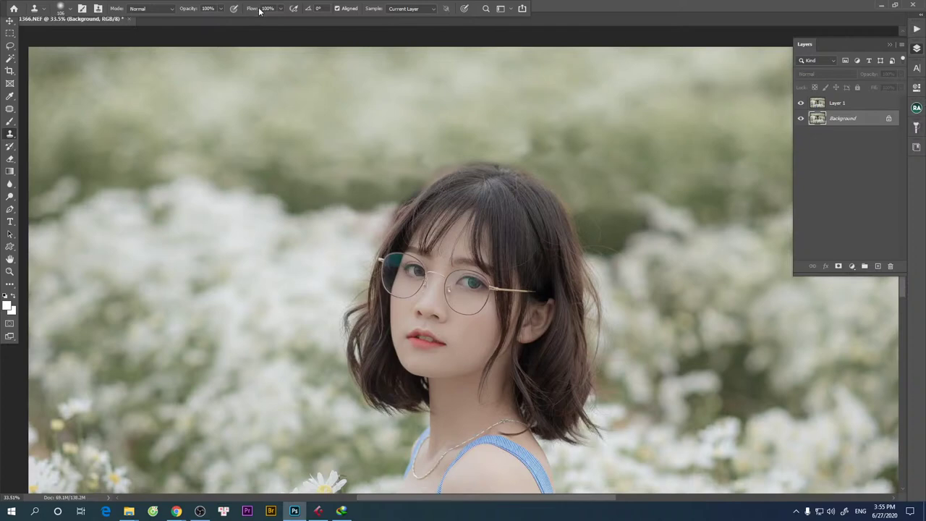
{"action": "left_click", "coordinate": [186, 5]}
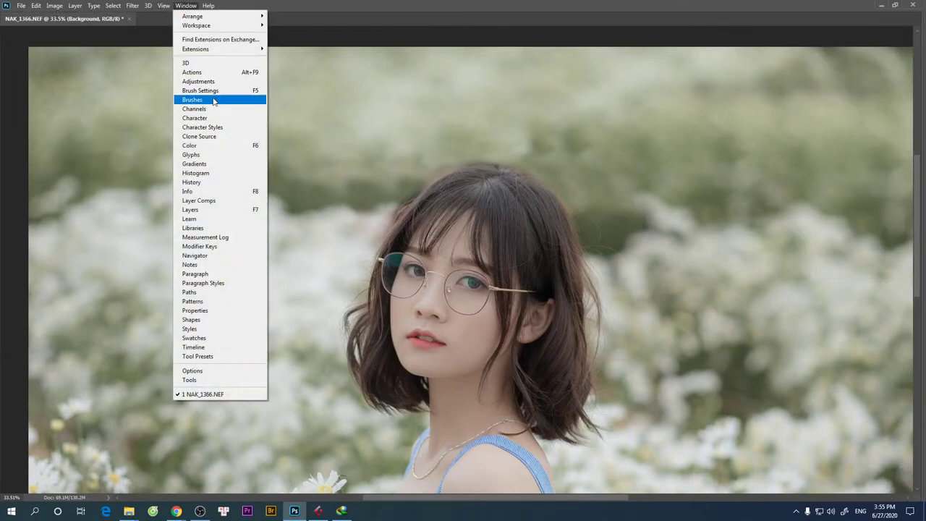
- Open the History panel and enlarge it to review the past edits
{"action": "left_click", "coordinate": [211, 186]}
{"action": "left_click_drag", "start_coordinate": [827, 85], "coordinate": [827, 377]}
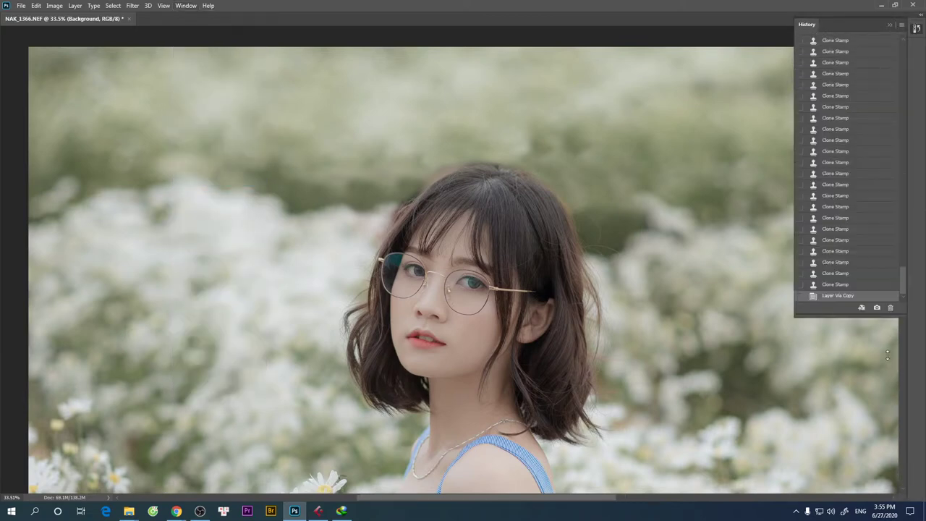
{"action": "scroll", "coordinate": [882, 163], "scroll_direction": "up", "scroll_amount": 2}
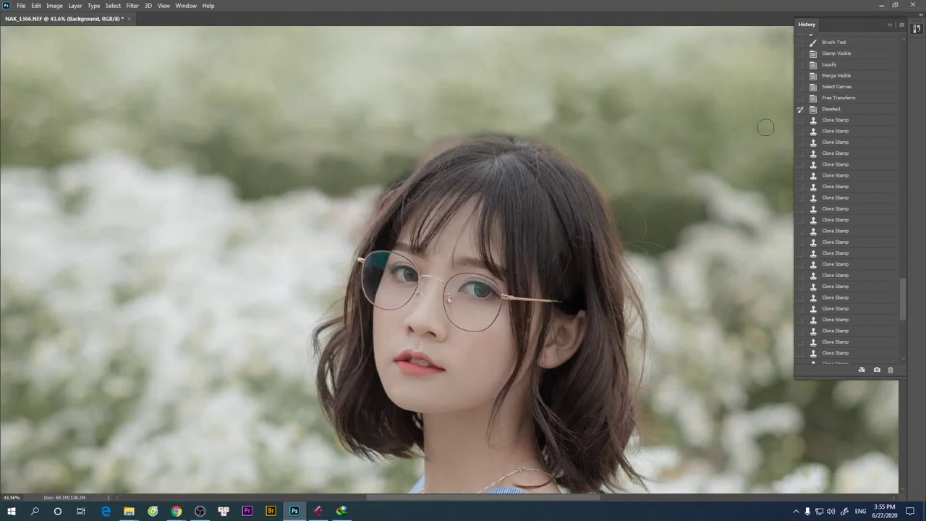
- Restore the panels, show the Layers list and fit the whole photo on screen
{"action": "key", "text": "Tab"}
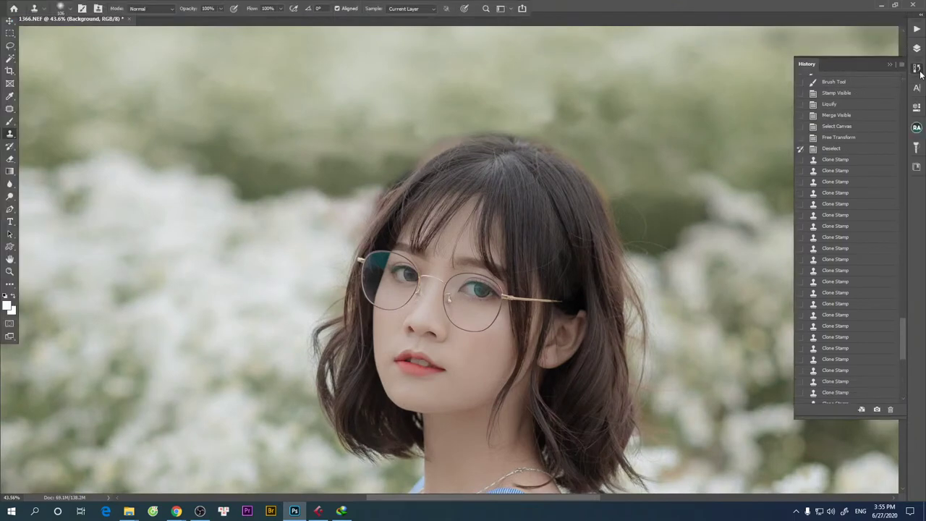
{"action": "left_click", "coordinate": [917, 49]}
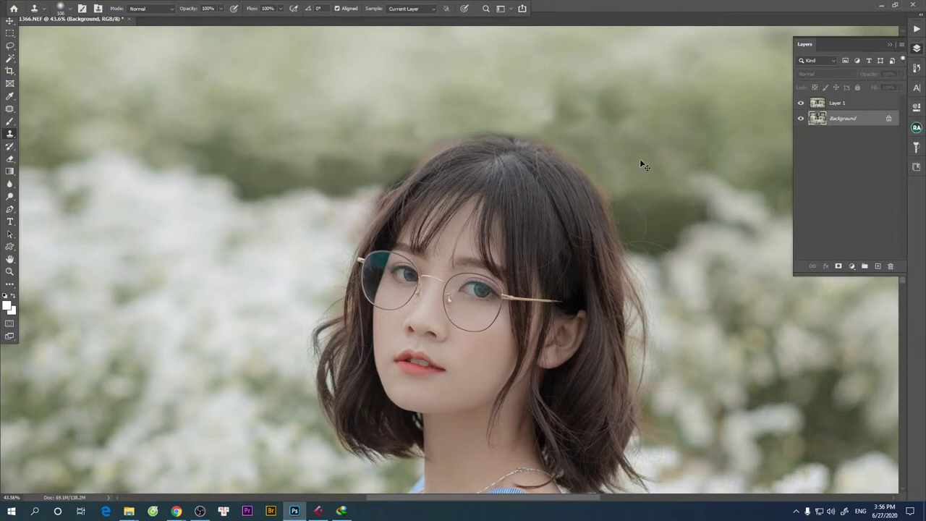
{"action": "key", "text": "ctrl+0"}
- Compare Layer 1 with the background, then add a white layer mask to Layer 1
{"action": "left_click", "coordinate": [801, 103]}
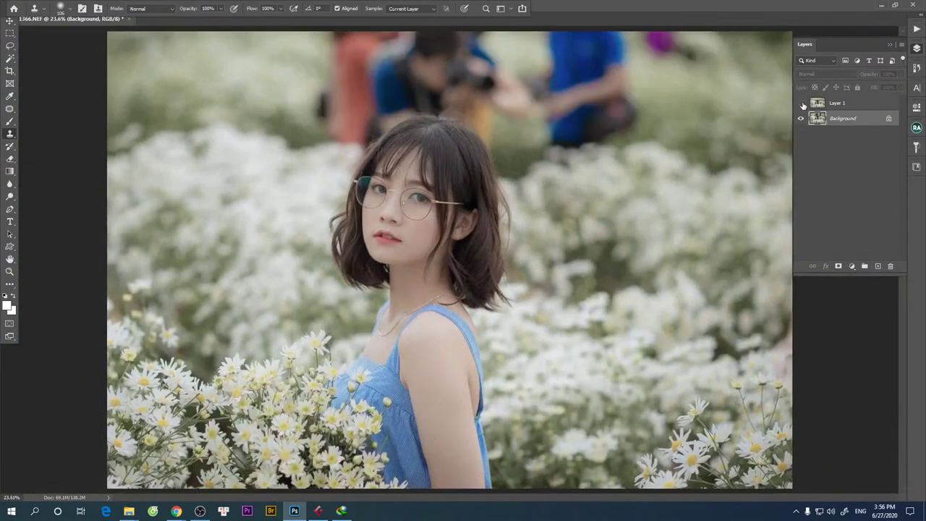
{"action": "left_click", "coordinate": [834, 106]}
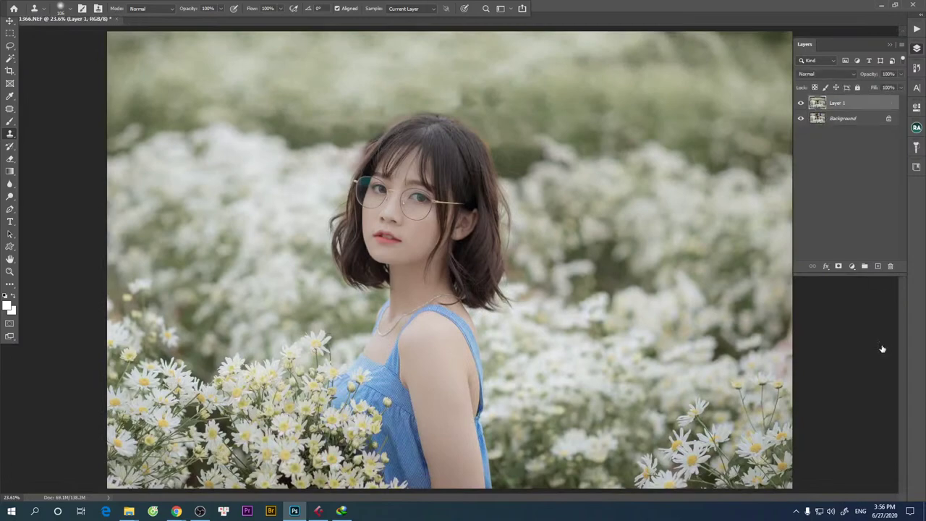
{"action": "left_click", "coordinate": [838, 266]}
{"action": "key", "text": "v"}
{"action": "scroll", "coordinate": [427, 131], "scroll_direction": "up", "scroll_amount": 3}
{"action": "scroll", "coordinate": [613, 169], "scroll_direction": "up", "scroll_amount": 2}
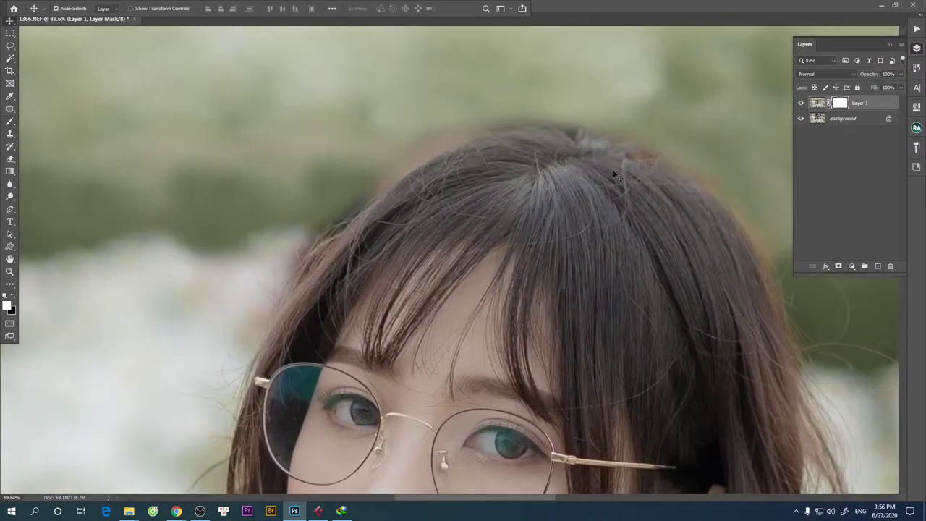
- Set black as the painting colour and use the Brush at 13% flow
{"action": "key", "text": "x"}
{"action": "key", "text": "b"}
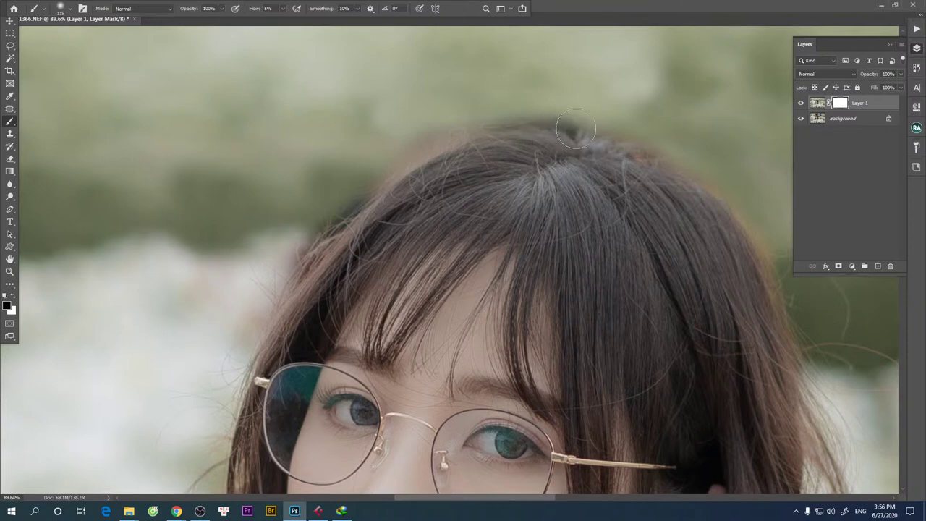
{"action": "left_click_drag", "start_coordinate": [605, 155], "coordinate": [429, 200]}
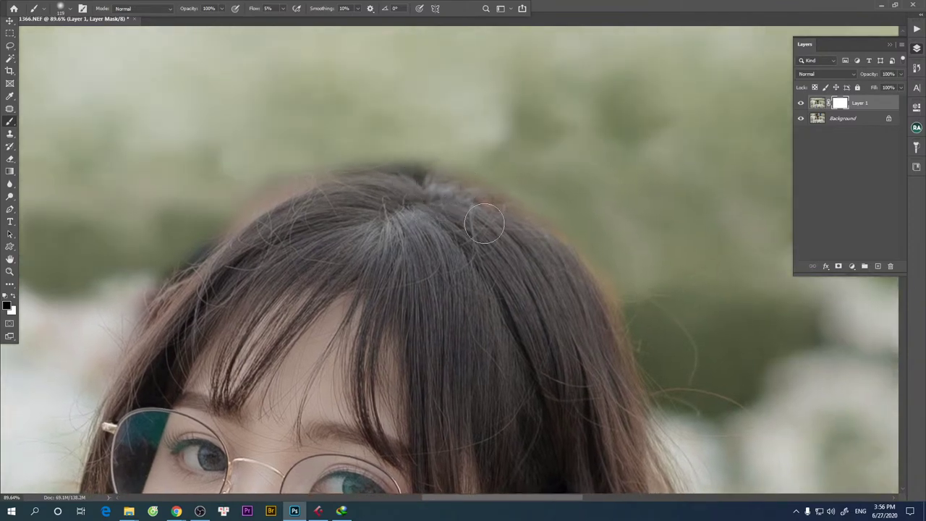
{"action": "left_click", "coordinate": [281, 9]}
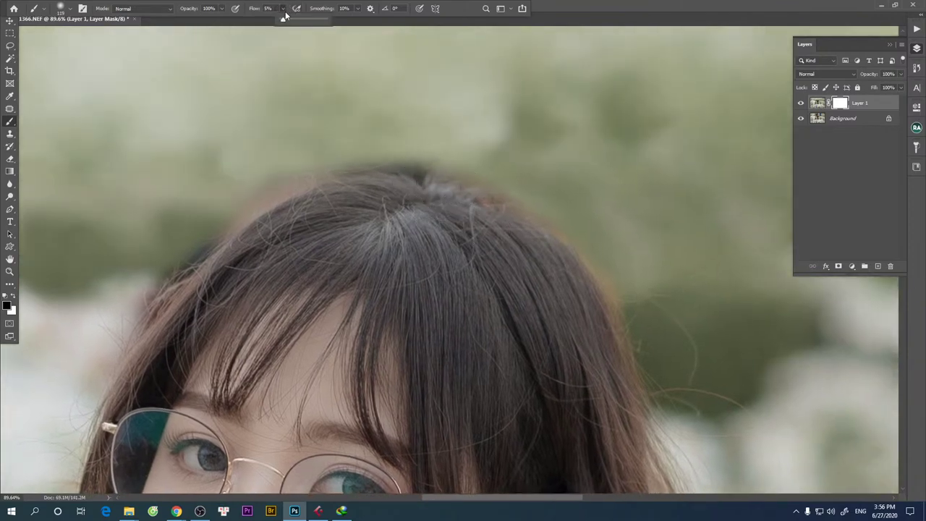
{"action": "left_click", "coordinate": [384, 197]}
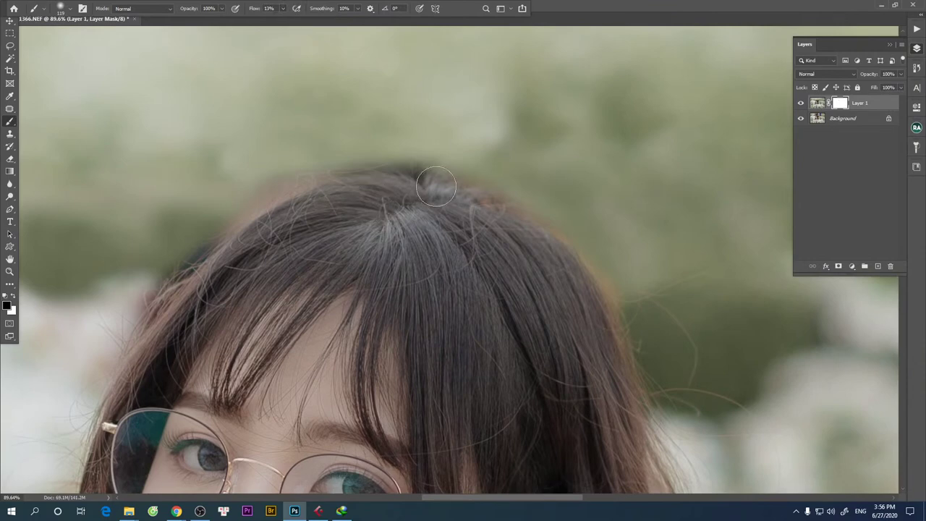
- Zoom to the background above her hair and paint black on the mask along the hair edge
{"action": "left_click_drag", "start_coordinate": [593, 403], "coordinate": [541, 217]}
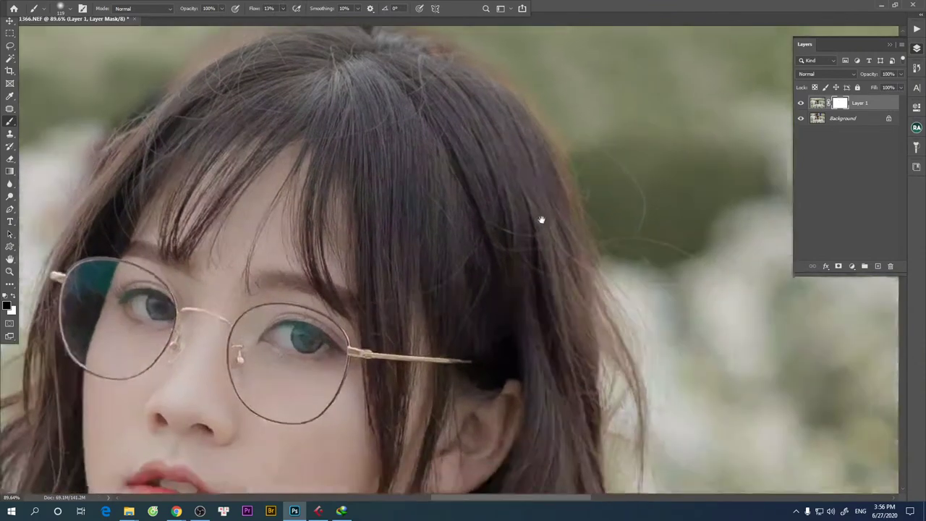
{"action": "key", "text": "Tab"}
{"action": "key", "text": "ctrl+0"}
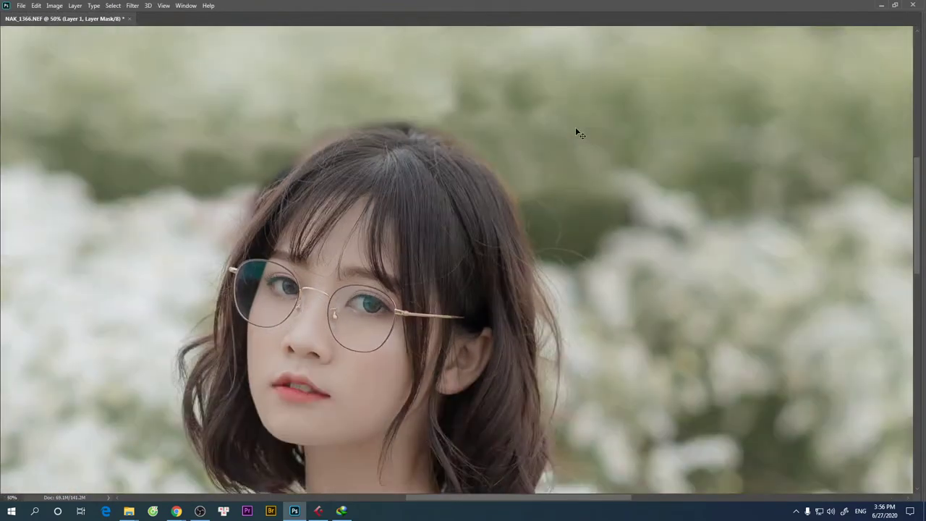
{"action": "scroll", "coordinate": [582, 127], "scroll_direction": "up", "scroll_amount": 3}
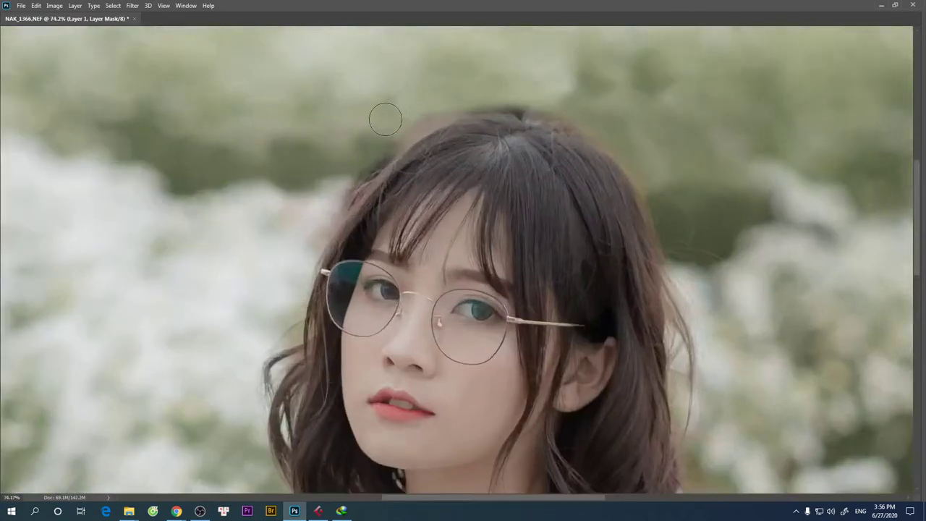
{"action": "scroll", "coordinate": [383, 118], "scroll_direction": "up", "scroll_amount": 3}
{"action": "mouse_move", "coordinate": [532, 187]}
{"action": "left_mouse_down"}
{"action": "mouse_move", "coordinate": [424, 171]}
{"action": "mouse_move", "coordinate": [516, 70]}
{"action": "mouse_move", "coordinate": [722, 186]}
{"action": "mouse_move", "coordinate": [327, 276]}
{"action": "left_mouse_up"}
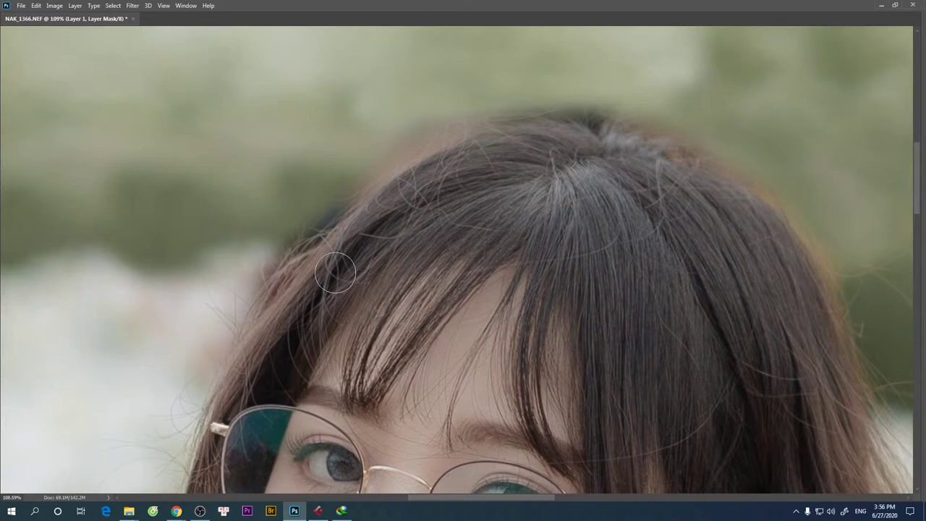
{"action": "scroll", "coordinate": [203, 279], "scroll_direction": "up", "scroll_amount": 2}
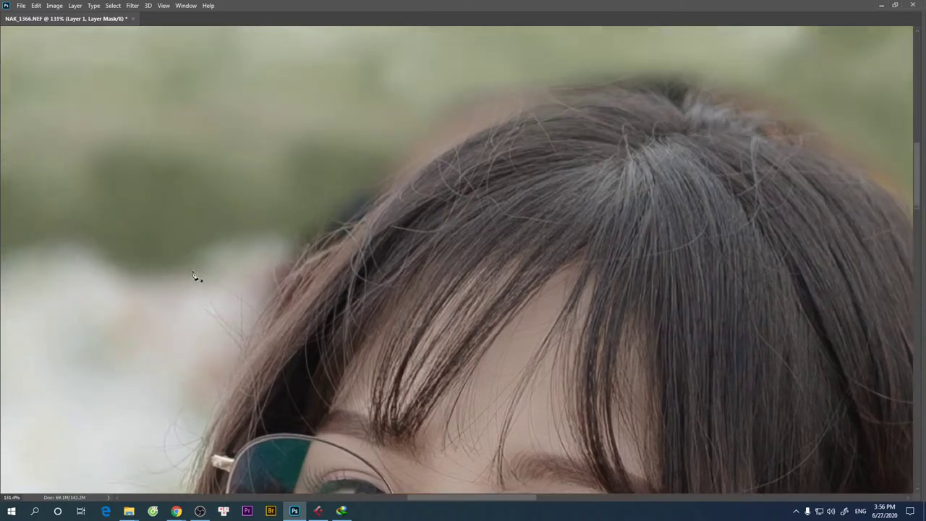
{"action": "scroll", "coordinate": [217, 265], "scroll_direction": "down", "scroll_amount": 2}
{"action": "scroll", "coordinate": [225, 246], "scroll_direction": "down", "scroll_amount": 1}
{"action": "scroll", "coordinate": [267, 217], "scroll_direction": "up", "scroll_amount": 2}
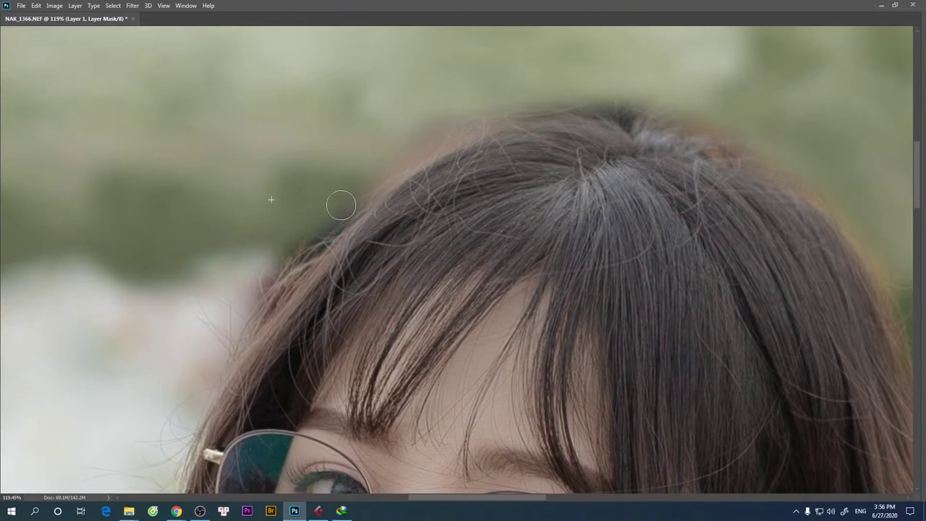
{"action": "left_click_drag", "start_coordinate": [318, 220], "coordinate": [165, 244]}
- Target Layer 1's image rather than its mask and set the clone stamp mode to Lighten
{"action": "key", "text": "Tab"}
{"action": "left_click", "coordinate": [817, 103]}
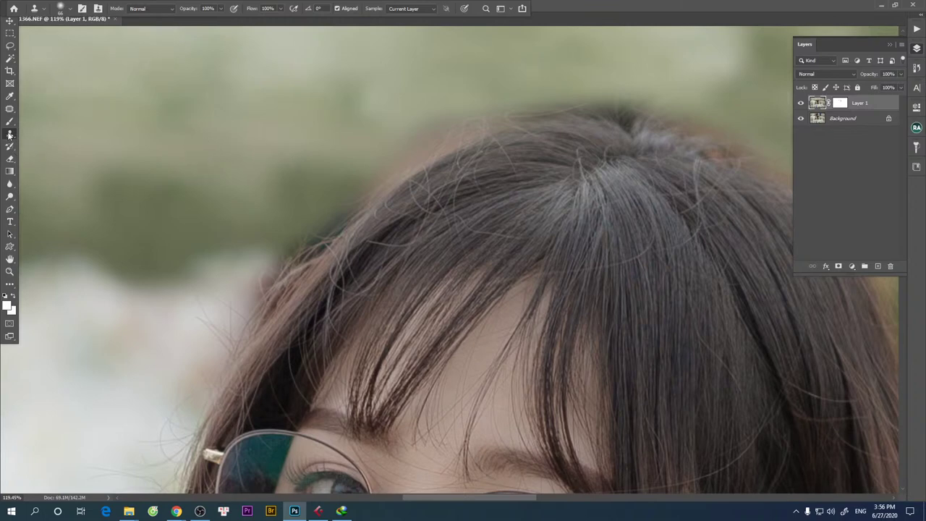
{"action": "left_click", "coordinate": [167, 10]}
{"action": "left_click", "coordinate": [162, 90]}
- Sample nearby background and clone it over the dark fringe at the upper-left hair edge
{"action": "left_click", "coordinate": [281, 200], "text": "alt"}
{"action": "left_click_drag", "start_coordinate": [341, 200], "coordinate": [283, 242]}
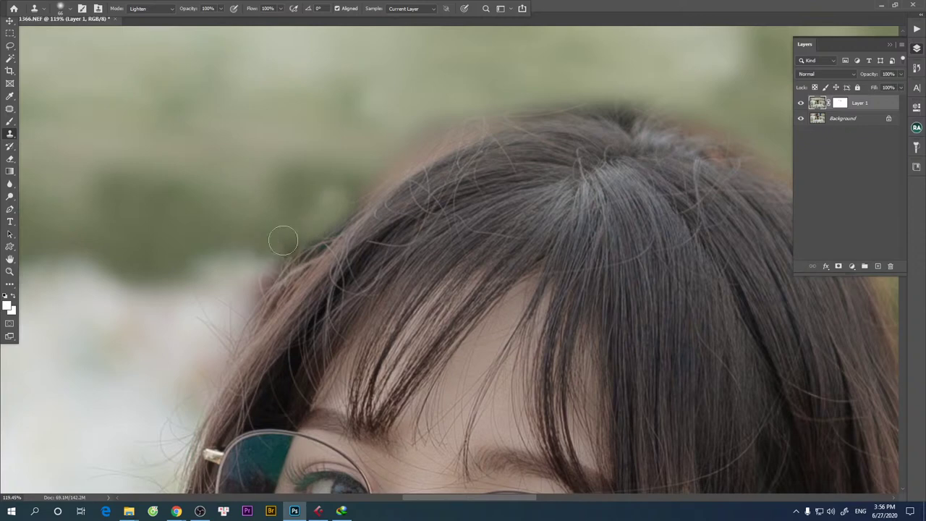
{"action": "left_click_drag", "start_coordinate": [338, 192], "coordinate": [333, 214]}
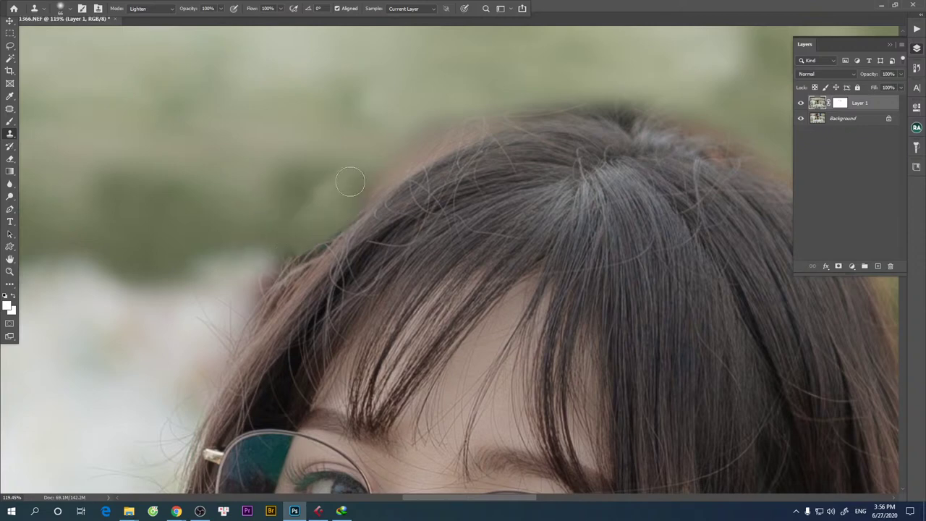
{"action": "left_click_drag", "start_coordinate": [350, 181], "coordinate": [377, 160]}
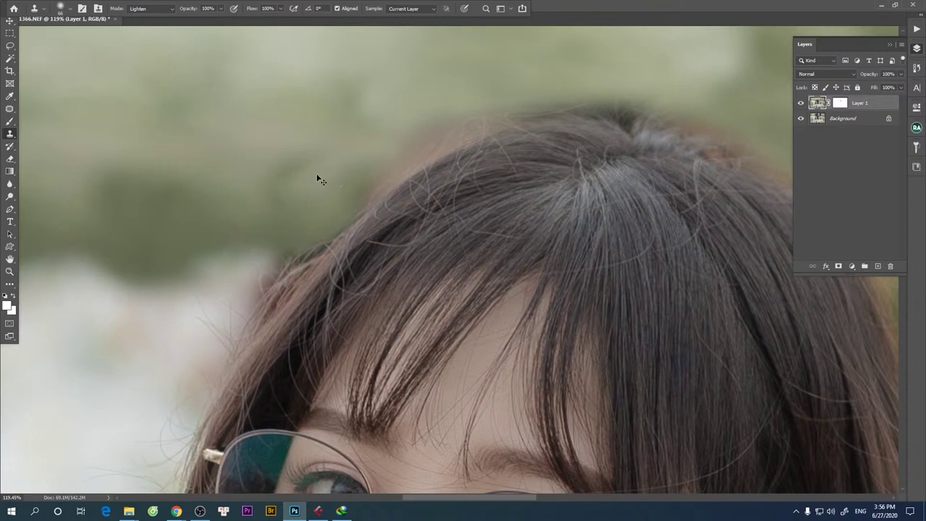
{"action": "scroll", "coordinate": [337, 172], "scroll_direction": "down", "scroll_amount": 1}
{"action": "scroll", "coordinate": [337, 172], "scroll_direction": "down", "scroll_amount": 1}
{"action": "scroll", "coordinate": [338, 184], "scroll_direction": "down", "scroll_amount": 1}
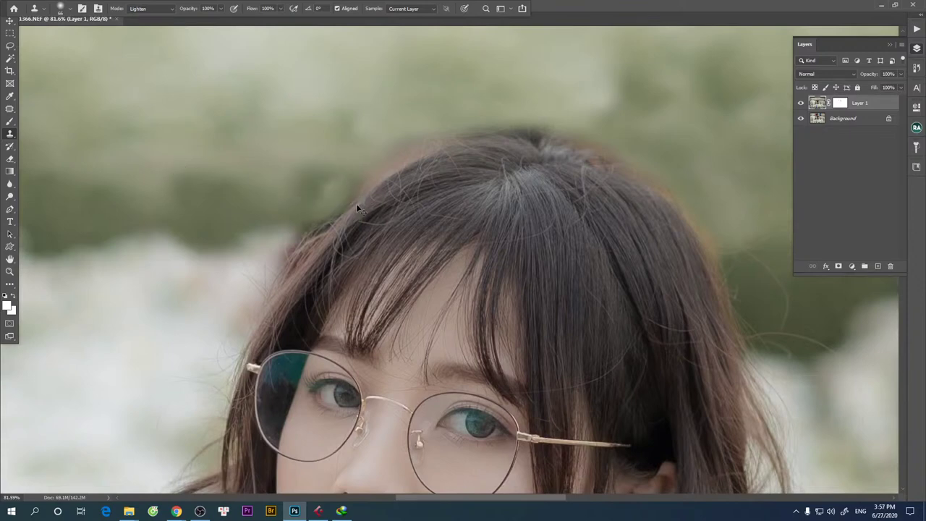
{"action": "scroll", "coordinate": [344, 186], "scroll_direction": "up", "scroll_amount": 4}
{"action": "scroll", "coordinate": [333, 177], "scroll_direction": "up", "scroll_amount": 1}
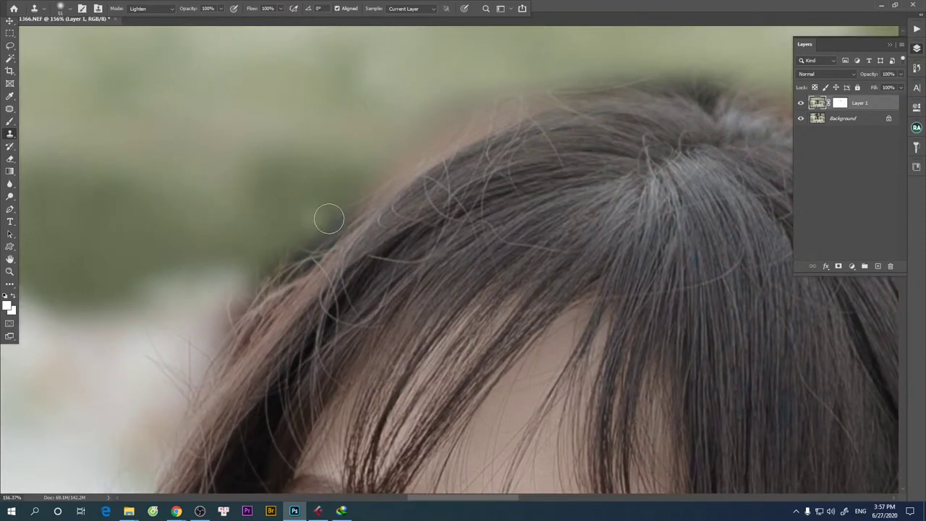
{"action": "left_click_drag", "start_coordinate": [323, 226], "coordinate": [299, 238]}
- Return the clone blend mode to Normal and recentre the view on the portrait
{"action": "right_click", "coordinate": [345, 187], "text": "shift"}
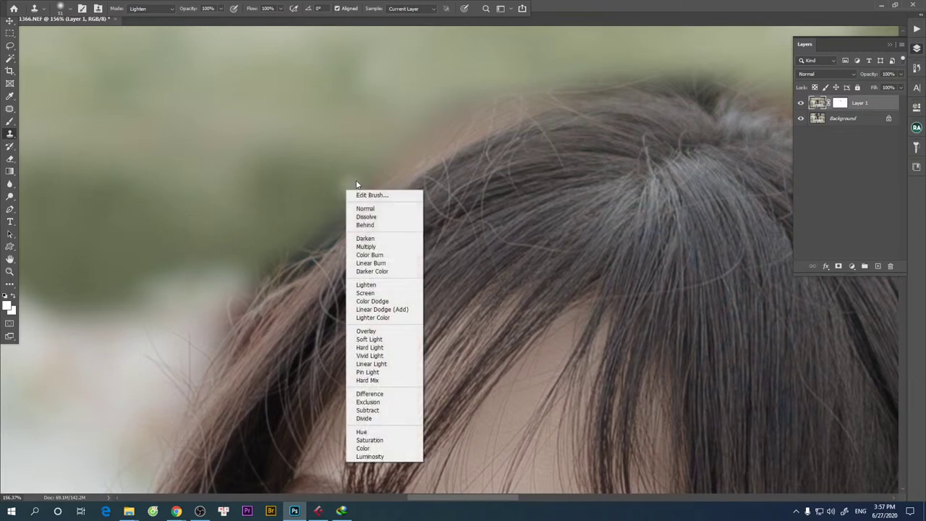
{"action": "left_click", "coordinate": [364, 208]}
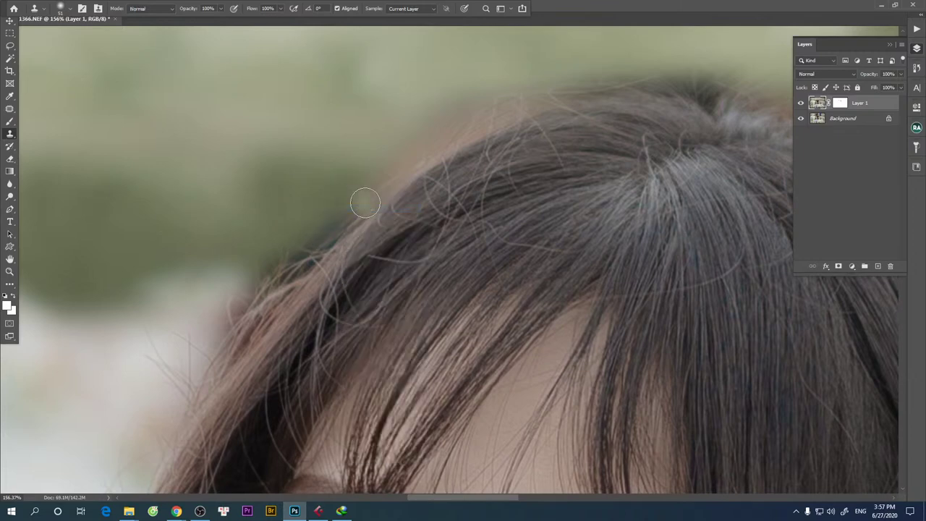
{"action": "scroll", "coordinate": [366, 202], "scroll_direction": "down", "scroll_amount": 3}
{"action": "scroll", "coordinate": [383, 208], "scroll_direction": "down", "scroll_amount": 3}
{"action": "scroll", "coordinate": [402, 213], "scroll_direction": "down", "scroll_amount": 3}
{"action": "scroll", "coordinate": [420, 219], "scroll_direction": "down", "scroll_amount": 2}
{"action": "key", "text": "Tab"}
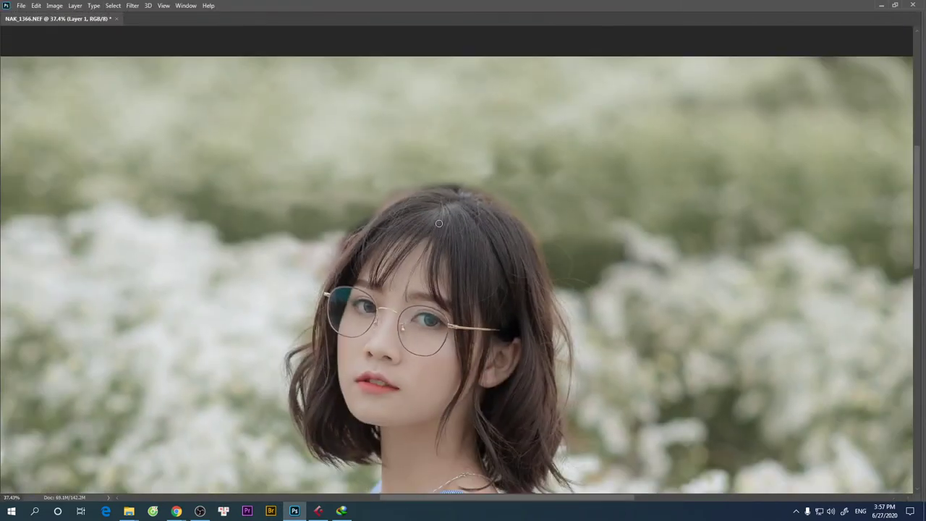
{"action": "scroll", "coordinate": [427, 210], "scroll_direction": "up", "scroll_amount": 2}
{"action": "scroll", "coordinate": [398, 161], "scroll_direction": "up", "scroll_amount": 3}
{"action": "scroll", "coordinate": [397, 162], "scroll_direction": "down", "scroll_amount": 3}
{"action": "scroll", "coordinate": [411, 192], "scroll_direction": "down", "scroll_amount": 3}
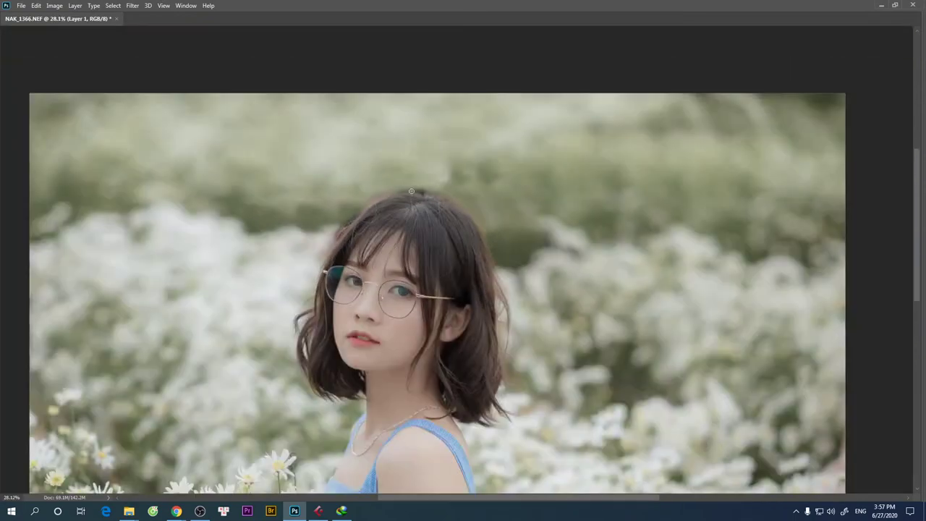
{"action": "left_click_drag", "start_coordinate": [407, 284], "coordinate": [447, 245]}
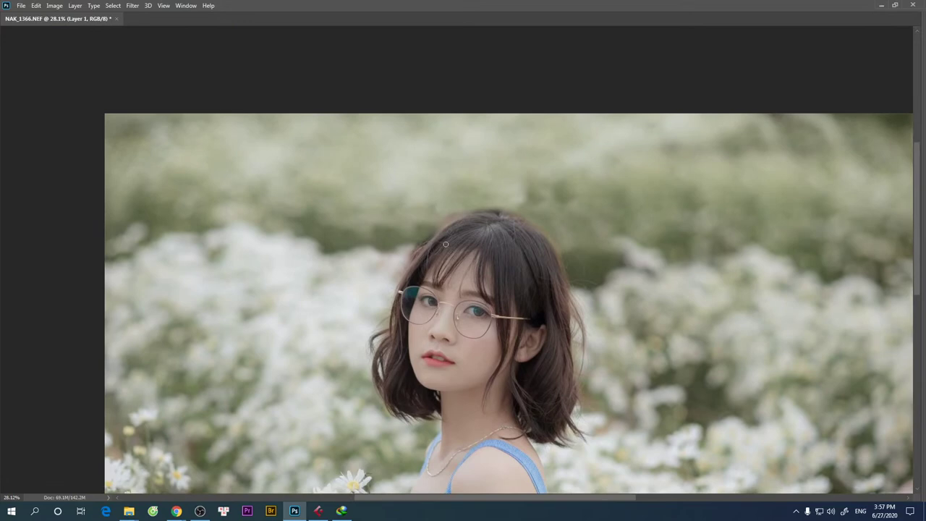
- Zoom in and clone background over the stray flyaway hairs along the upper-left edge
{"action": "scroll", "coordinate": [467, 217], "scroll_direction": "up", "scroll_amount": 1}
{"action": "scroll", "coordinate": [470, 217], "scroll_direction": "up", "scroll_amount": 2}
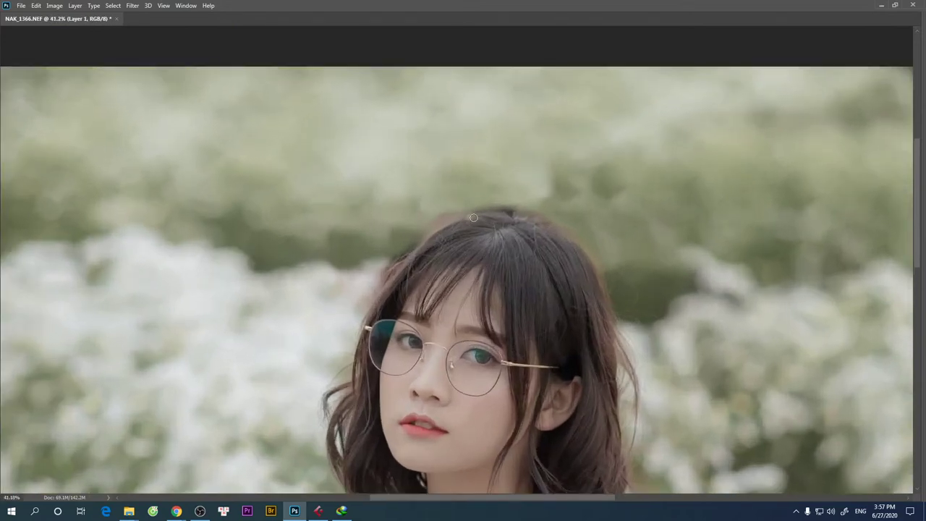
{"action": "scroll", "coordinate": [579, 242], "scroll_direction": "up", "scroll_amount": 1}
{"action": "scroll", "coordinate": [320, 264], "scroll_direction": "up", "scroll_amount": 1}
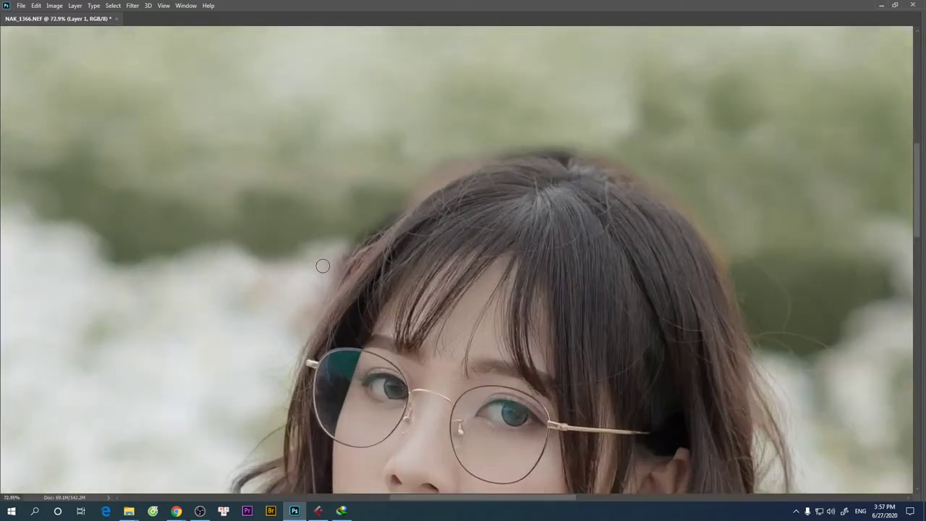
{"action": "scroll", "coordinate": [318, 331], "scroll_direction": "up", "scroll_amount": 1}
{"action": "left_click_drag", "start_coordinate": [337, 288], "coordinate": [384, 237]}
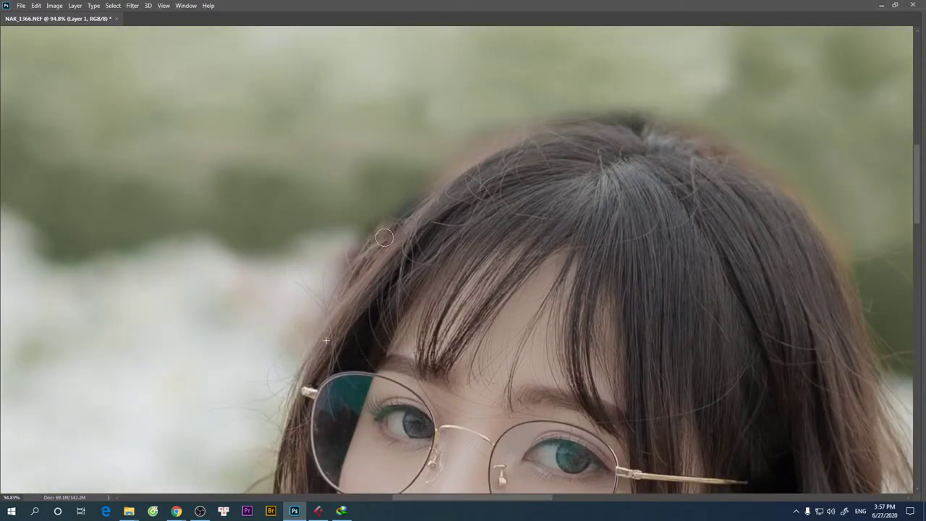
{"action": "left_click", "coordinate": [357, 280], "text": "alt"}
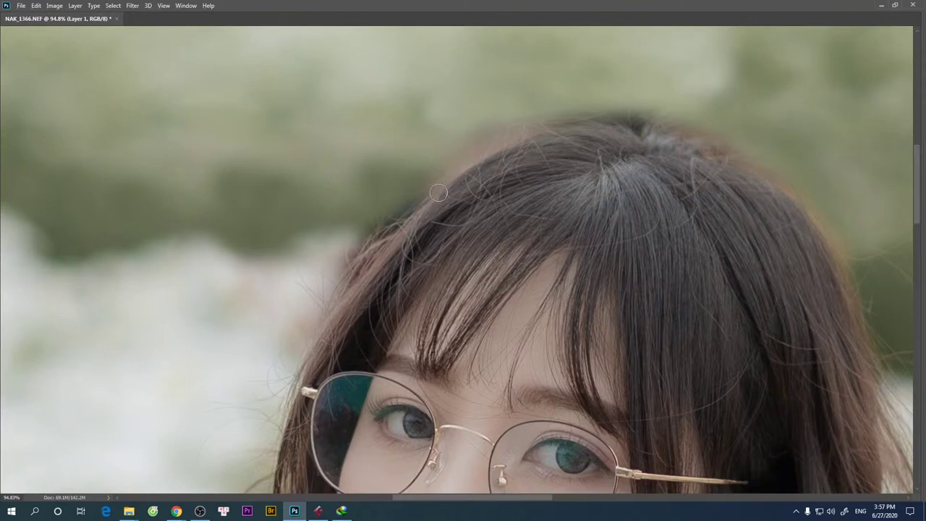
{"action": "left_click_drag", "start_coordinate": [427, 197], "coordinate": [416, 200]}
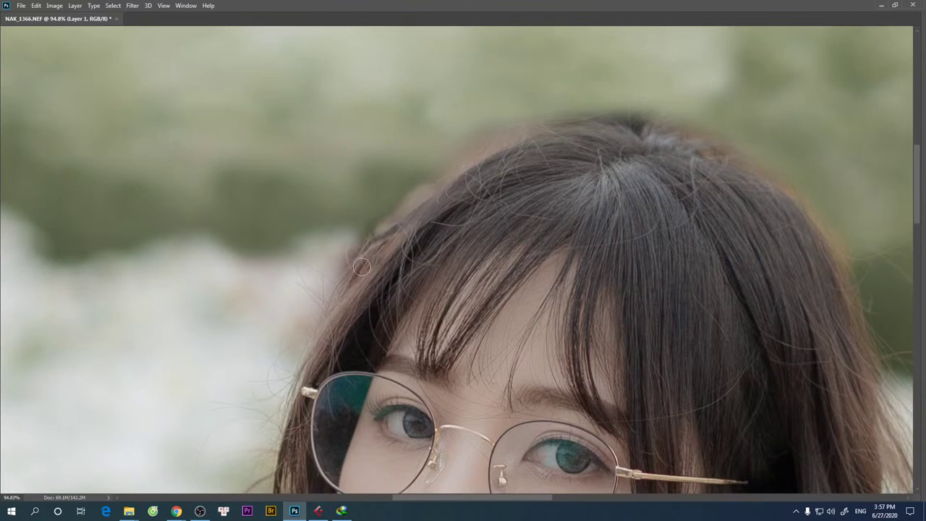
- Undo the last stroke, set clone flow to 48% and opacity to 71%, and clone along the hairline
{"action": "key", "text": "ctrl+z"}
{"action": "key", "text": "Tab"}
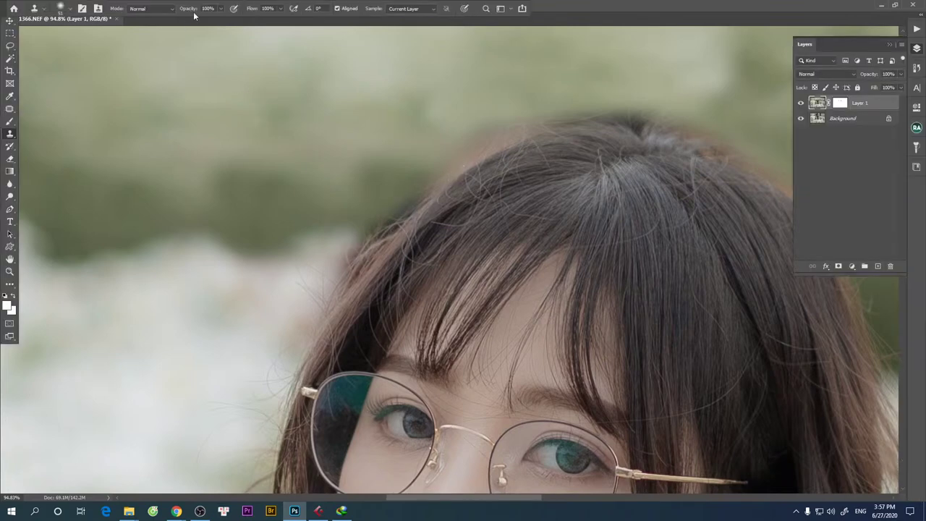
{"action": "left_click", "coordinate": [280, 9]}
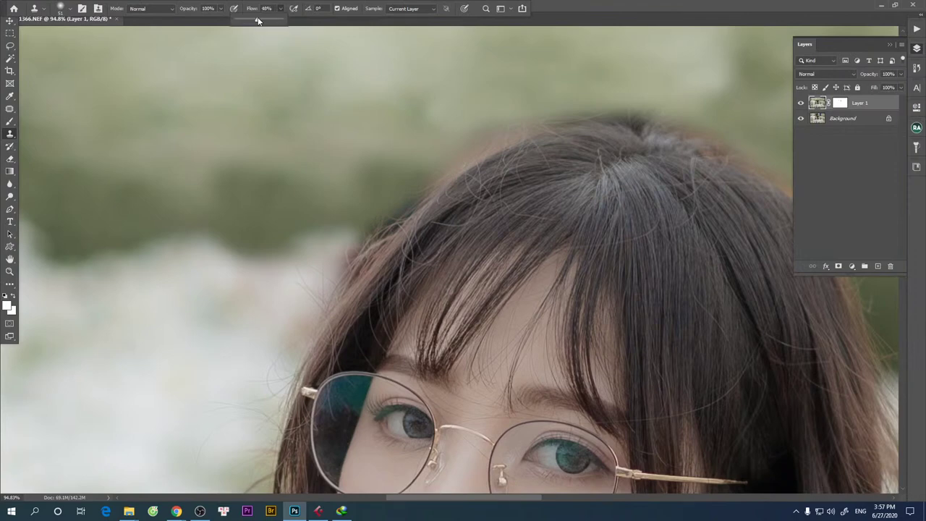
{"action": "left_click", "coordinate": [220, 9]}
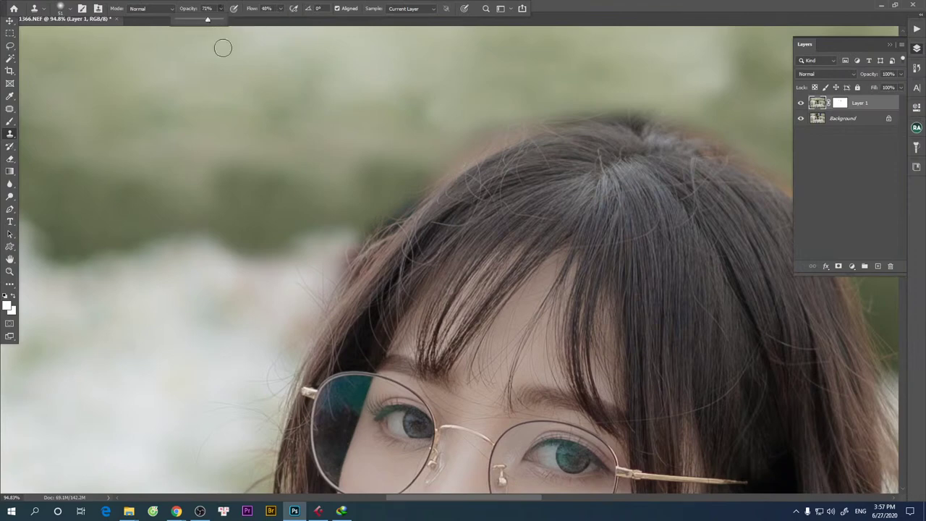
{"action": "left_click_drag", "start_coordinate": [456, 175], "coordinate": [401, 215]}
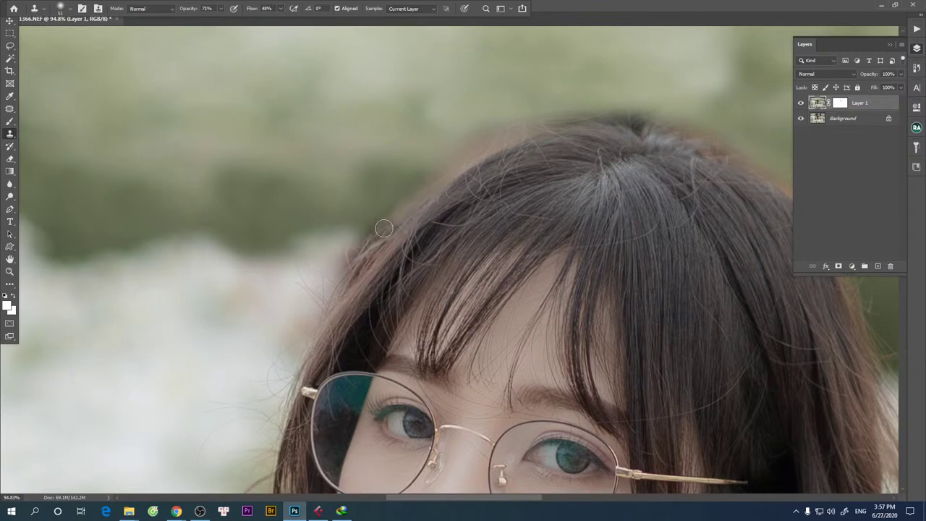
{"action": "mouse_move", "coordinate": [418, 200]}
{"action": "left_mouse_down"}
{"action": "mouse_move", "coordinate": [310, 255]}
{"action": "mouse_move", "coordinate": [318, 242]}
{"action": "left_mouse_up"}
{"action": "scroll", "coordinate": [356, 233], "scroll_direction": "down", "scroll_amount": 5}
{"action": "scroll", "coordinate": [318, 228], "scroll_direction": "up", "scroll_amount": 5}
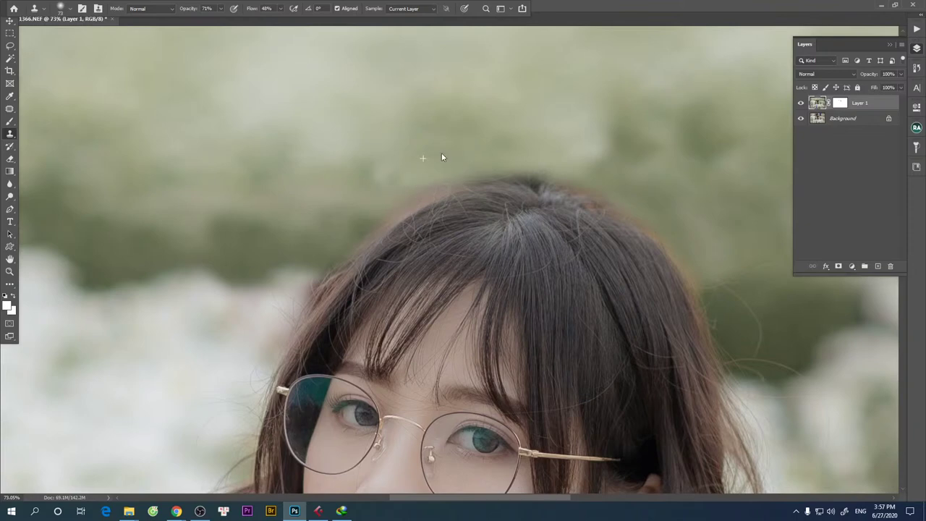
- Lower clone opacity to 34% and clean stray hairs on the crown and right hair edge
{"action": "left_click", "coordinate": [220, 8]}
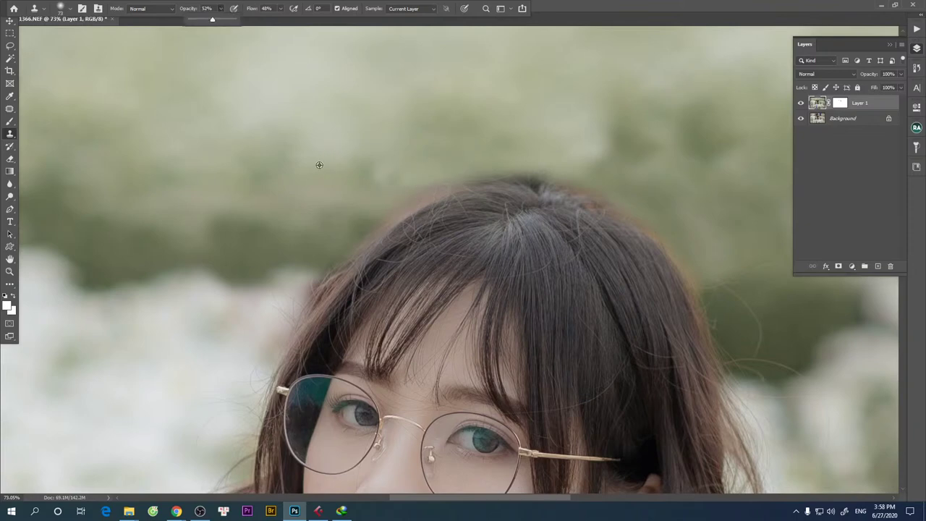
{"action": "left_click_drag", "start_coordinate": [212, 18], "coordinate": [221, 12]}
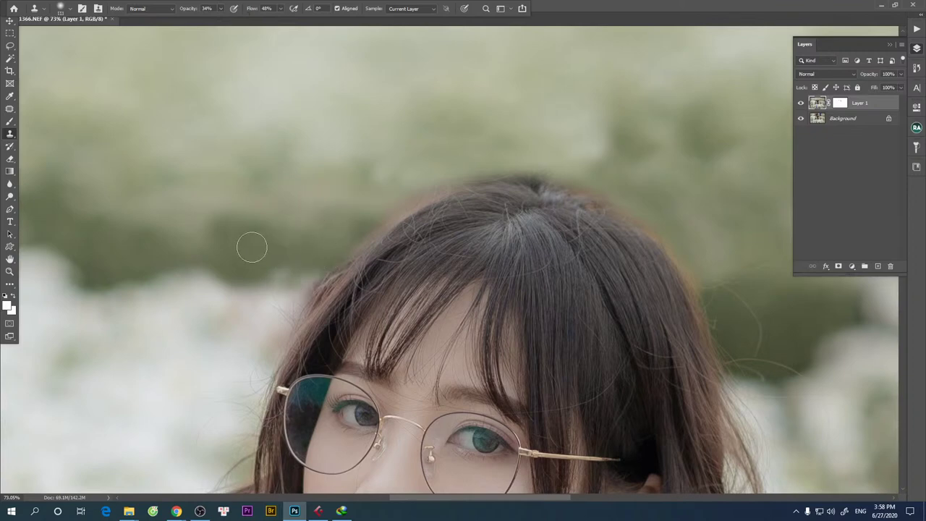
{"action": "left_click_drag", "start_coordinate": [422, 176], "coordinate": [364, 201]}
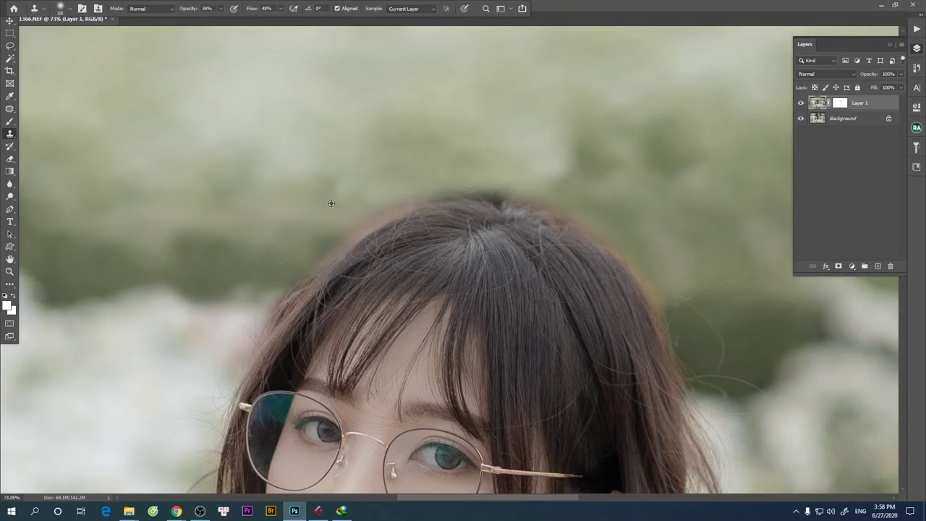
{"action": "left_click", "coordinate": [331, 203], "text": "alt"}
{"action": "scroll", "coordinate": [434, 177], "scroll_direction": "right", "scroll_amount": 2}
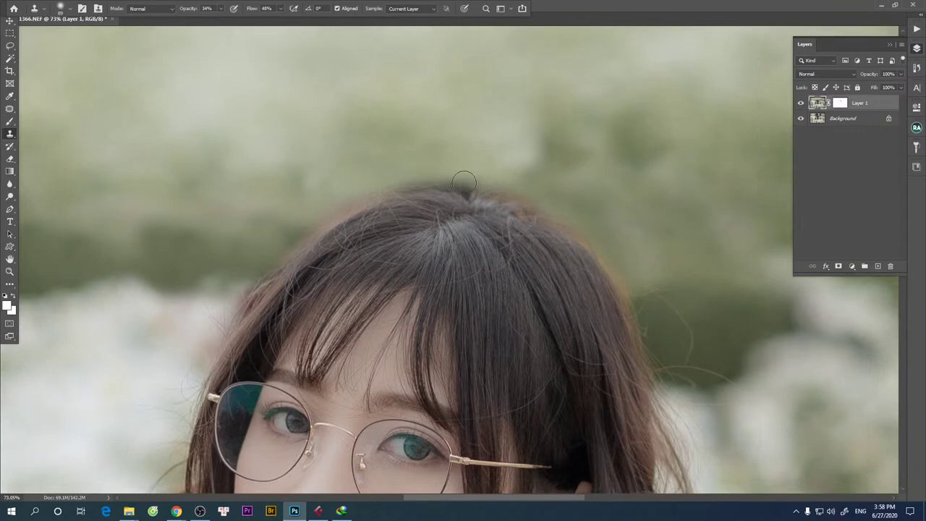
{"action": "left_click_drag", "start_coordinate": [474, 172], "coordinate": [466, 175]}
{"action": "scroll", "coordinate": [469, 155], "scroll_direction": "right", "scroll_amount": 2}
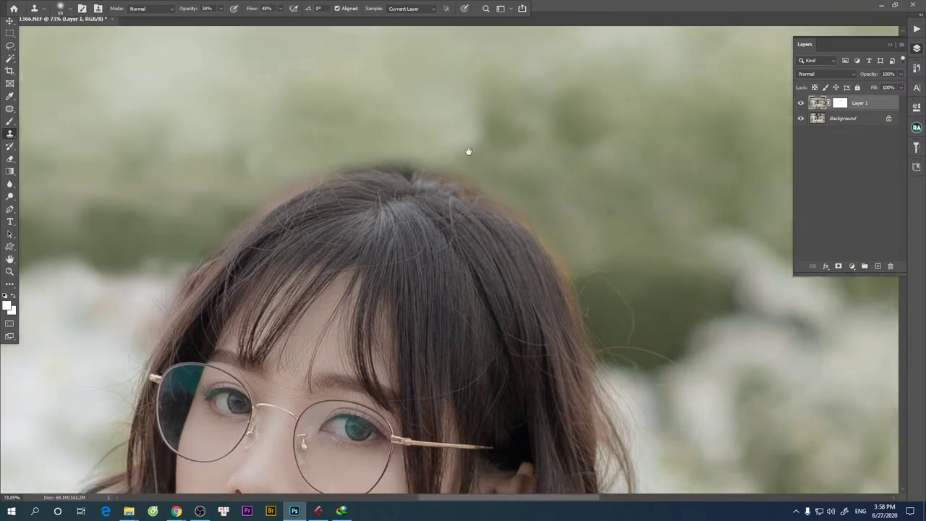
{"action": "scroll", "coordinate": [470, 153], "scroll_direction": "right", "scroll_amount": 2}
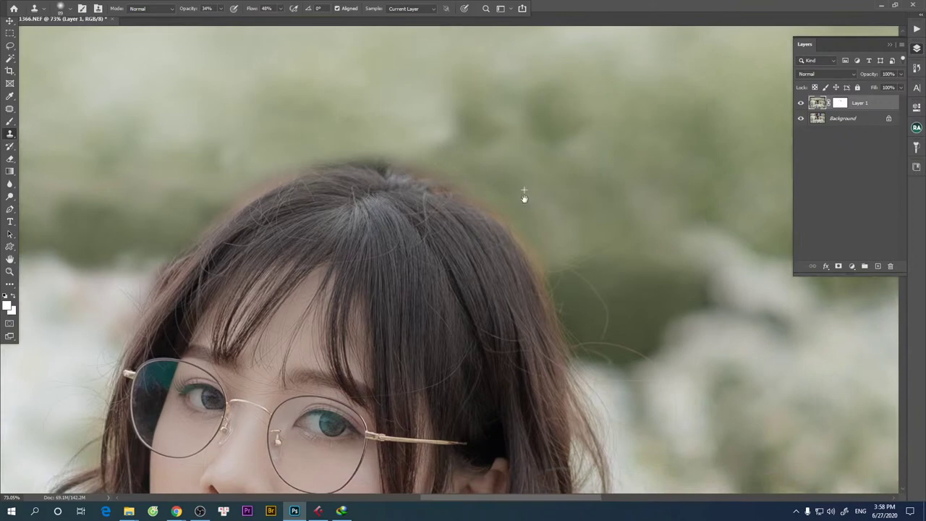
{"action": "mouse_move", "coordinate": [524, 197]}
{"action": "left_mouse_down"}
{"action": "mouse_move", "coordinate": [490, 176]}
{"action": "mouse_move", "coordinate": [465, 177]}
{"action": "mouse_move", "coordinate": [516, 240]}
{"action": "left_mouse_up"}
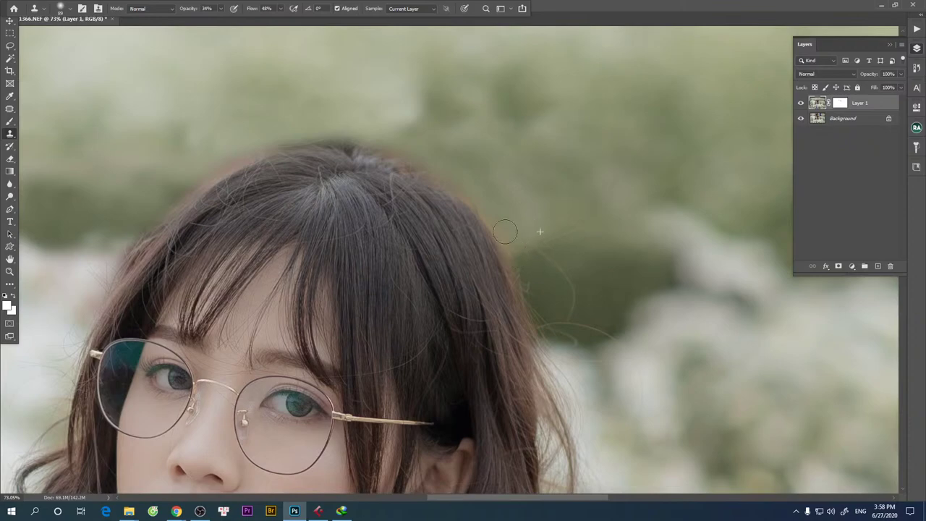
{"action": "left_click_drag", "start_coordinate": [382, 142], "coordinate": [404, 148]}
{"action": "scroll", "coordinate": [472, 143], "scroll_direction": "down", "scroll_amount": 3}
{"action": "scroll", "coordinate": [471, 143], "scroll_direction": "down", "scroll_amount": 3}
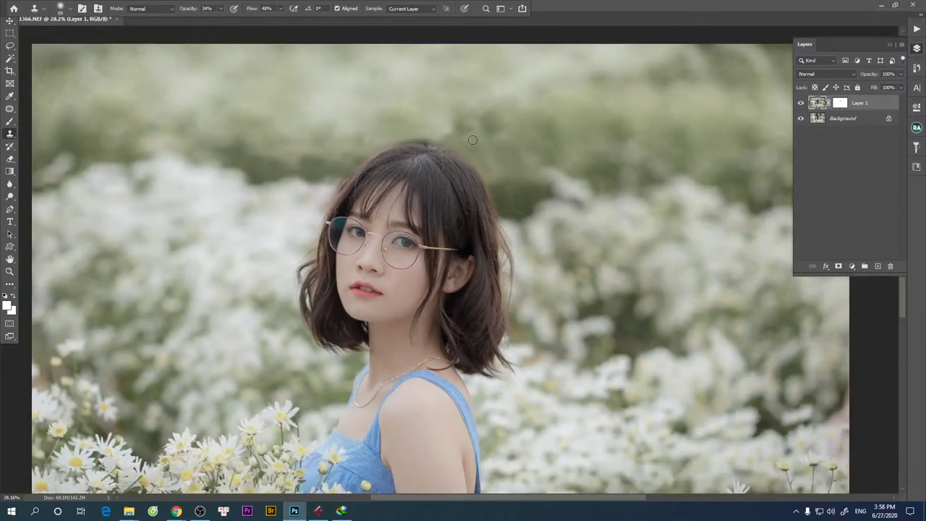
{"action": "scroll", "coordinate": [472, 143], "scroll_direction": "down", "scroll_amount": 2}
{"action": "scroll", "coordinate": [472, 143], "scroll_direction": "down", "scroll_amount": 2}
{"action": "scroll", "coordinate": [492, 152], "scroll_direction": "down", "scroll_amount": 2}
{"action": "scroll", "coordinate": [509, 164], "scroll_direction": "down", "scroll_amount": 2}
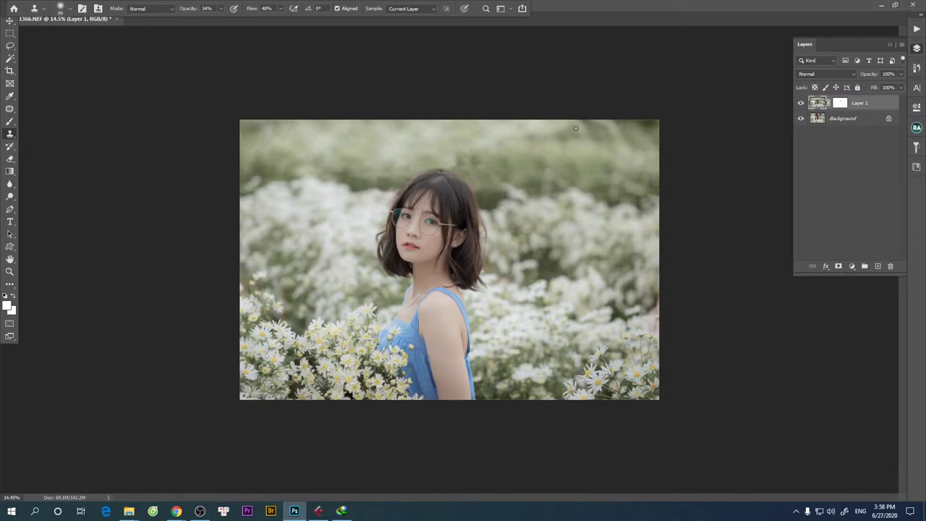
{"action": "left_click", "coordinate": [319, 510]}
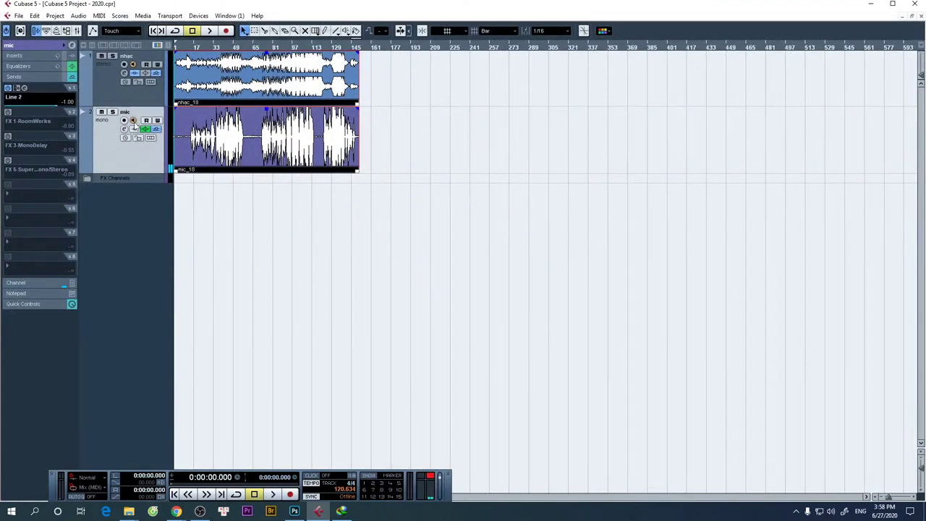
{"action": "left_click", "coordinate": [871, 4]}
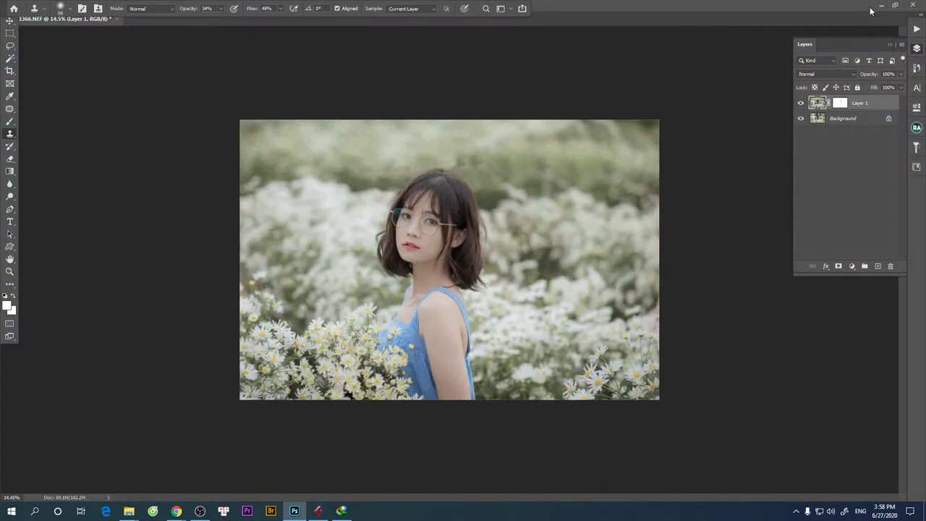
{"action": "left_click", "coordinate": [322, 512]}
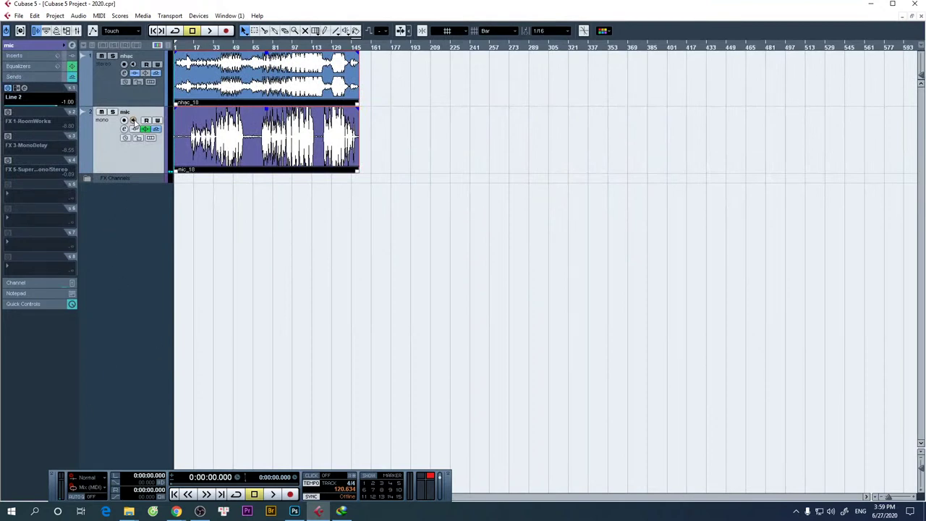
{"action": "left_click", "coordinate": [871, 4]}
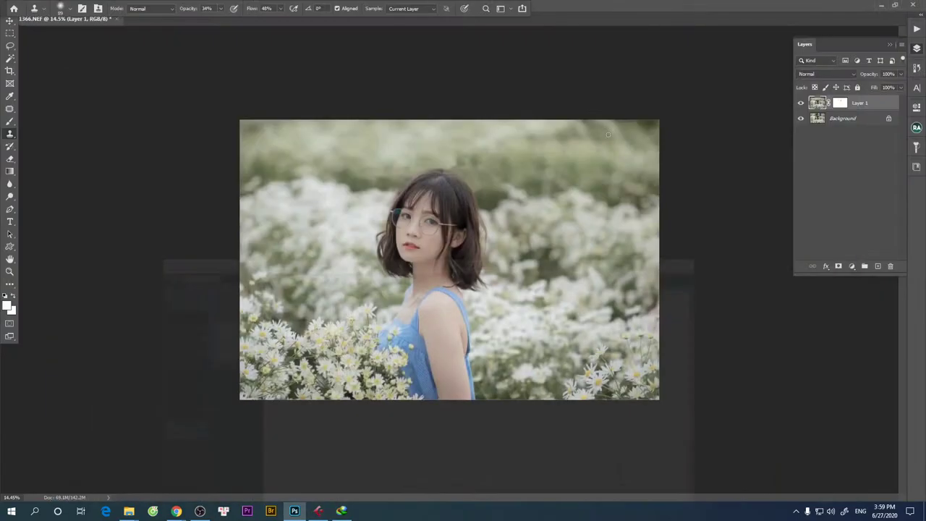
{"action": "scroll", "coordinate": [487, 234], "scroll_direction": "down", "scroll_amount": 1}
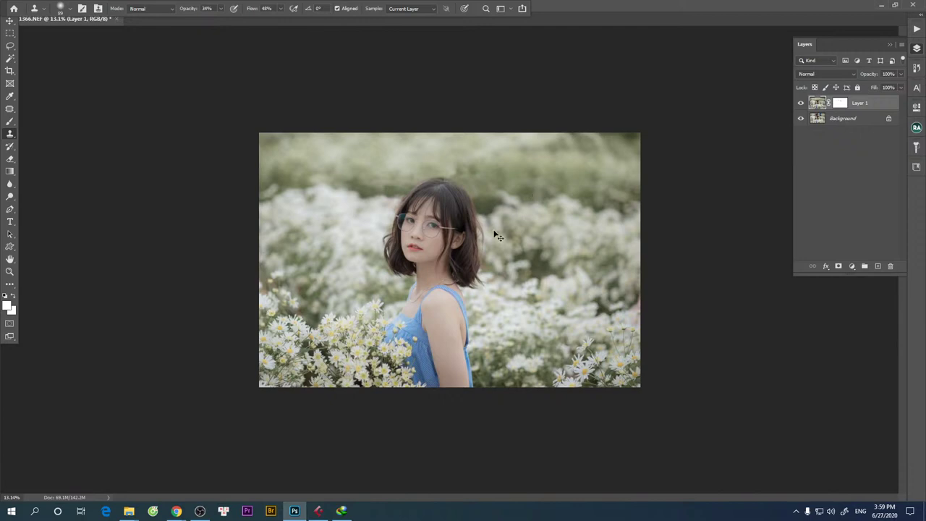
- Flatten to a single Background layer and set Image Size width to 2047 px (2047 × 1366)
{"action": "key", "text": "ctrl+z"}
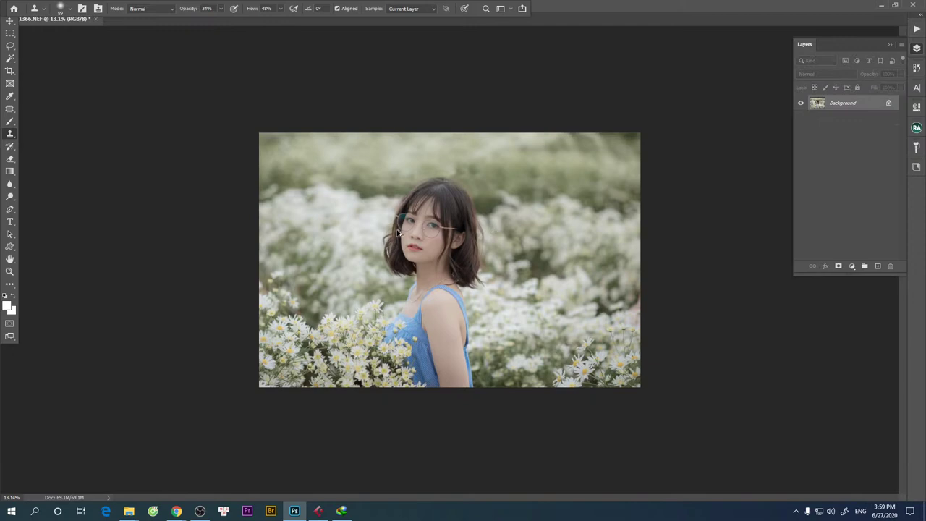
{"action": "key", "text": "ctrl+alt+i"}
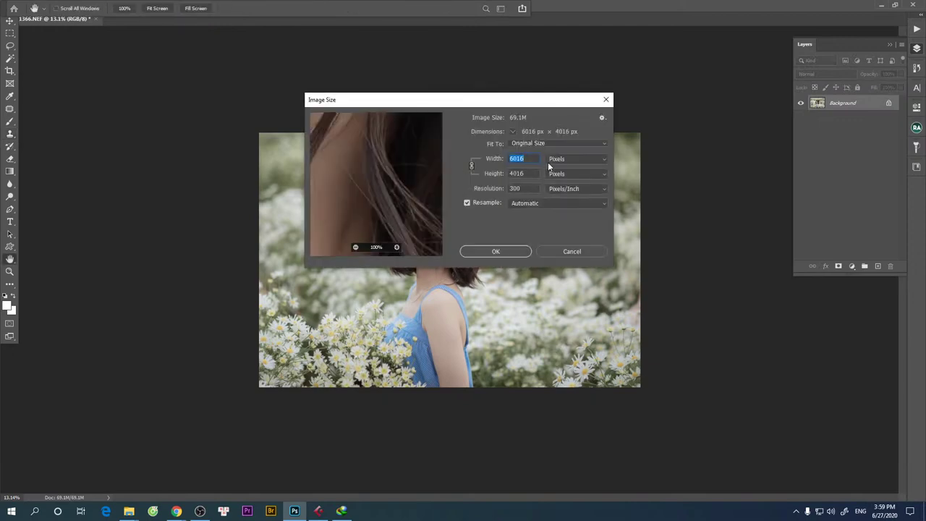
{"action": "type", "text": "2047"}
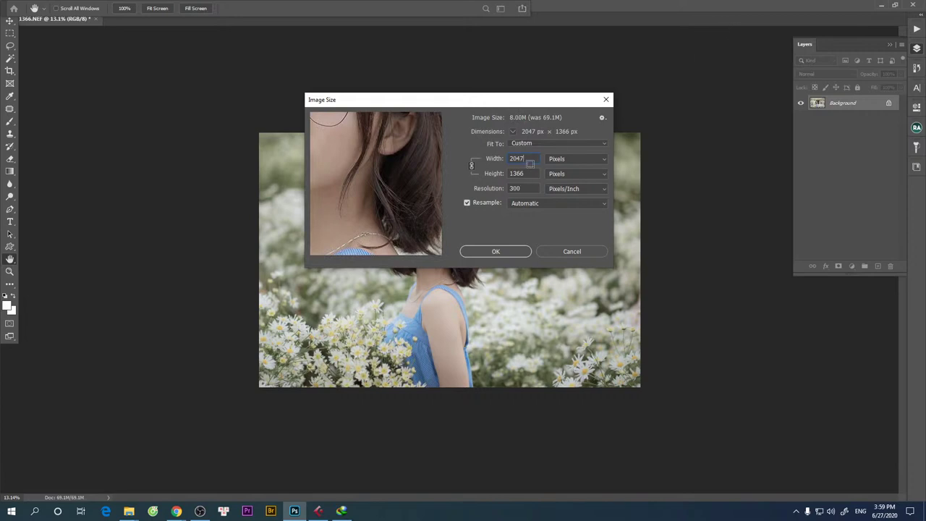
{"action": "key", "text": "Return"}
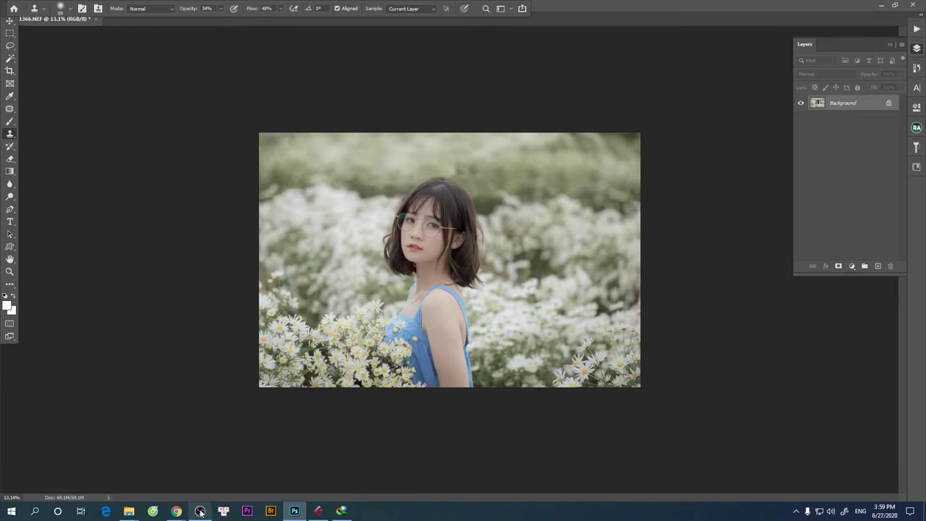
{"action": "mouse_move", "coordinate": [177, 512]}
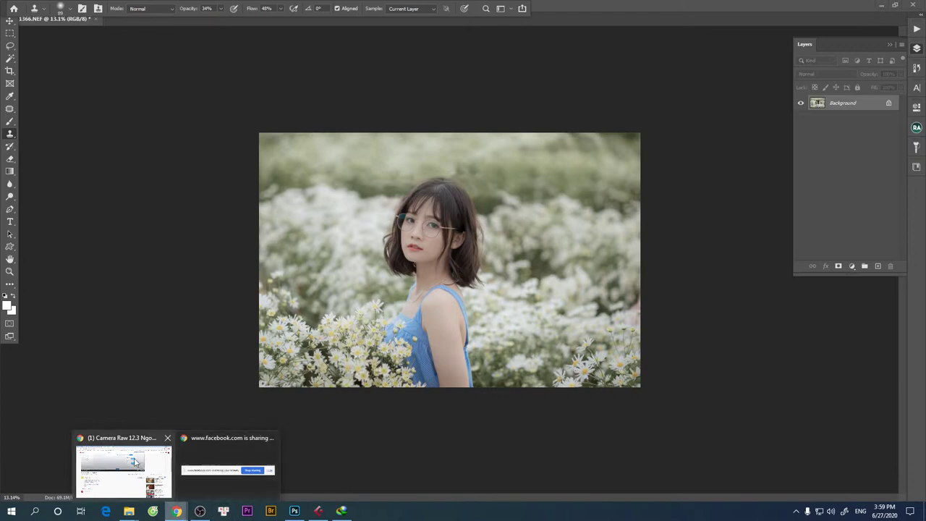
- In Chrome, end and confirm the YouTube Studio live stream, then close the Camera Raw video tab
{"action": "left_click", "coordinate": [136, 463]}
{"action": "left_click", "coordinate": [188, 10]}
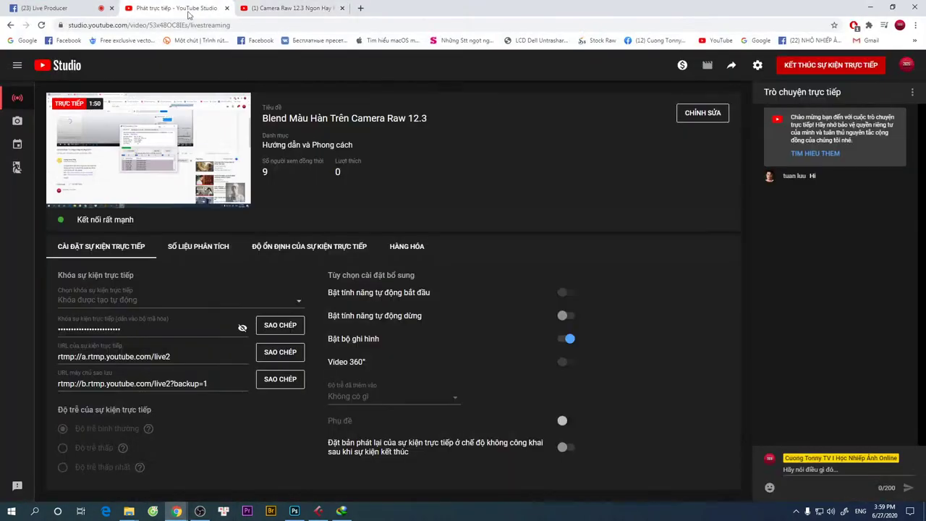
{"action": "left_click", "coordinate": [830, 64]}
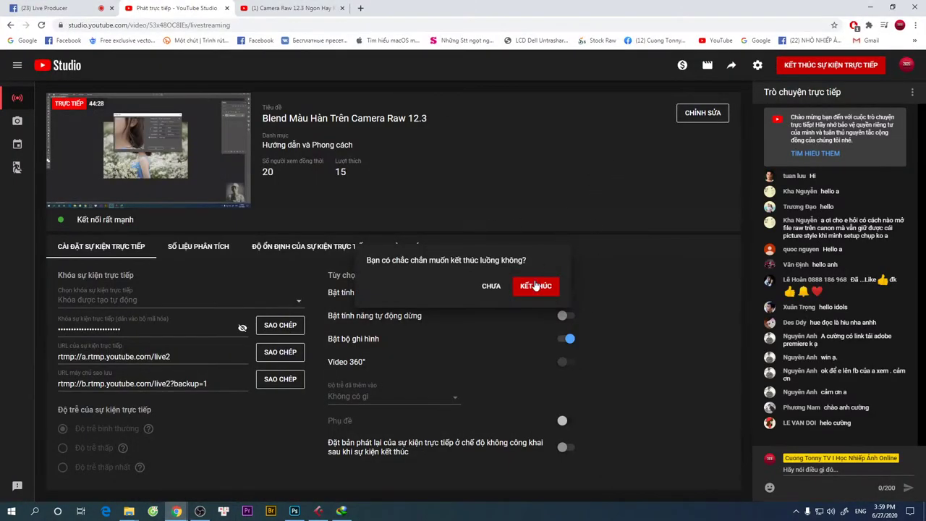
{"action": "left_click", "coordinate": [490, 285]}
{"action": "left_click", "coordinate": [304, 8]}
{"action": "left_click", "coordinate": [342, 8]}
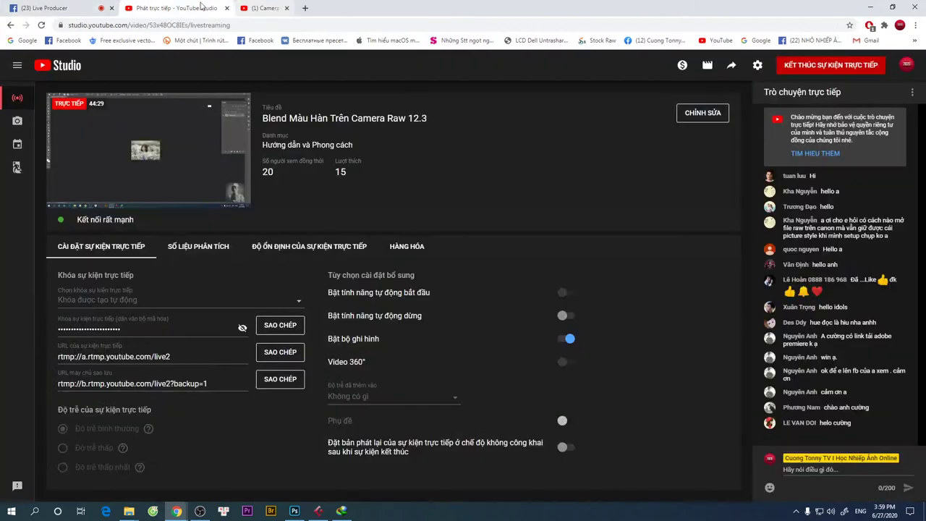